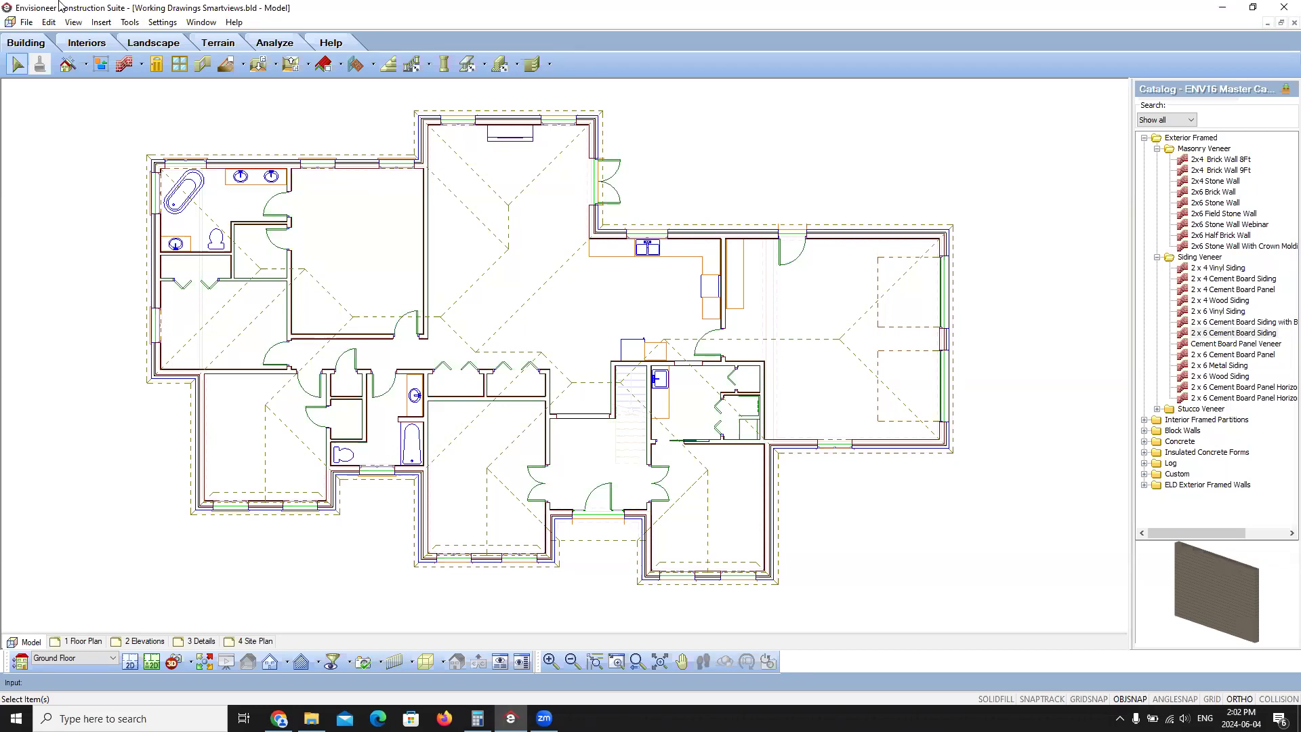
Step: Review the document's automatic exterior dimension settings, including the interior wall strings and the opening separation choices
click(163, 23)
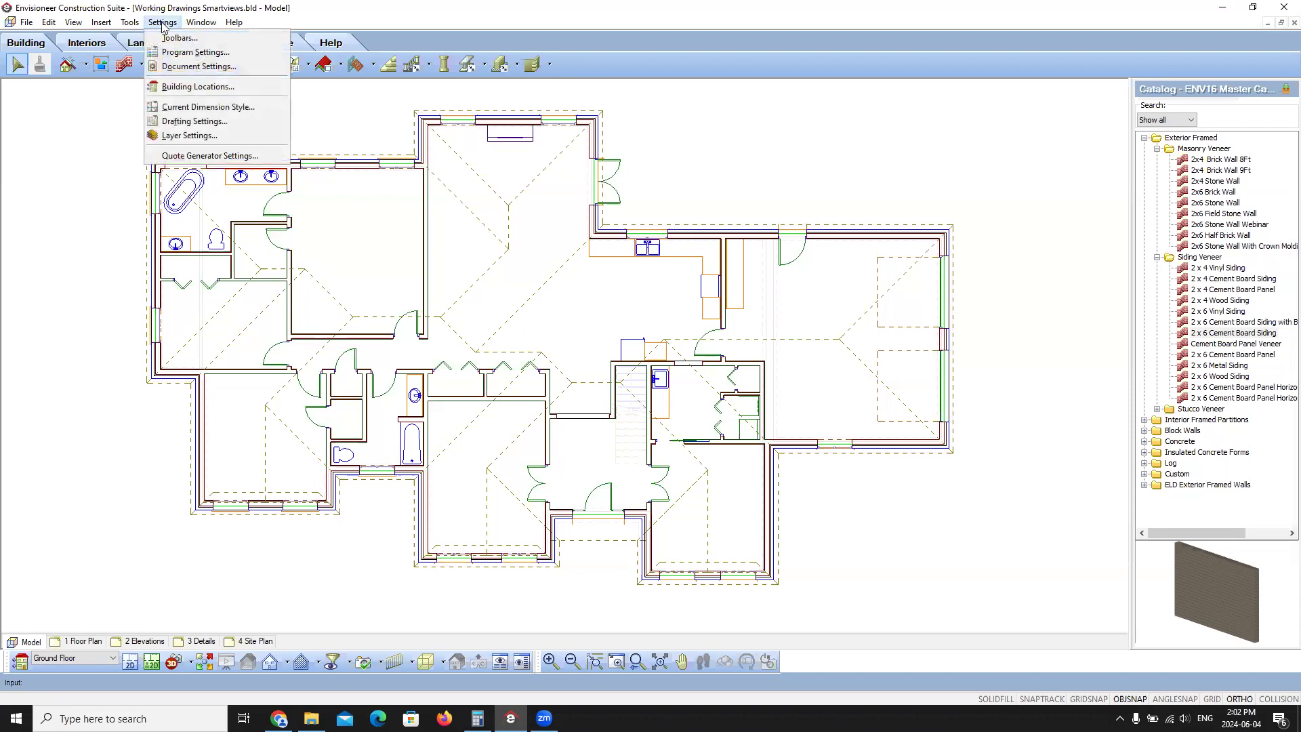
click(176, 67)
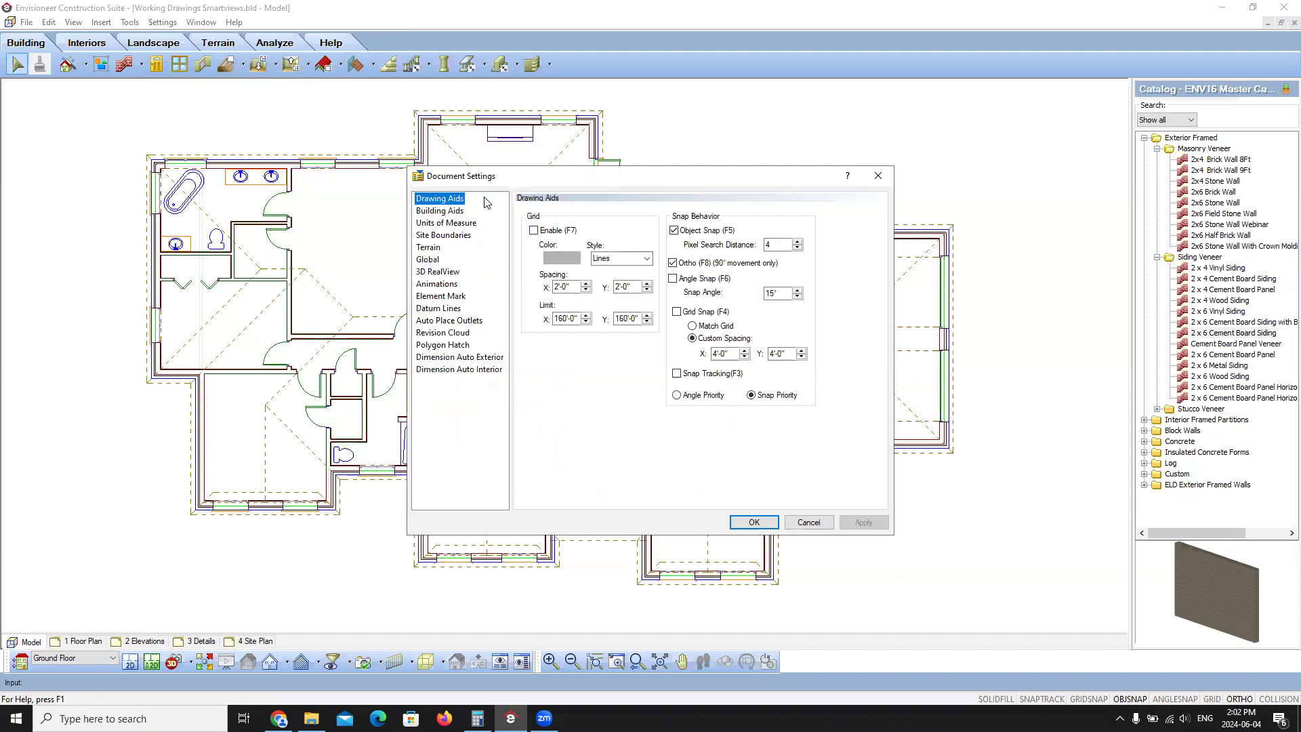
click(461, 357)
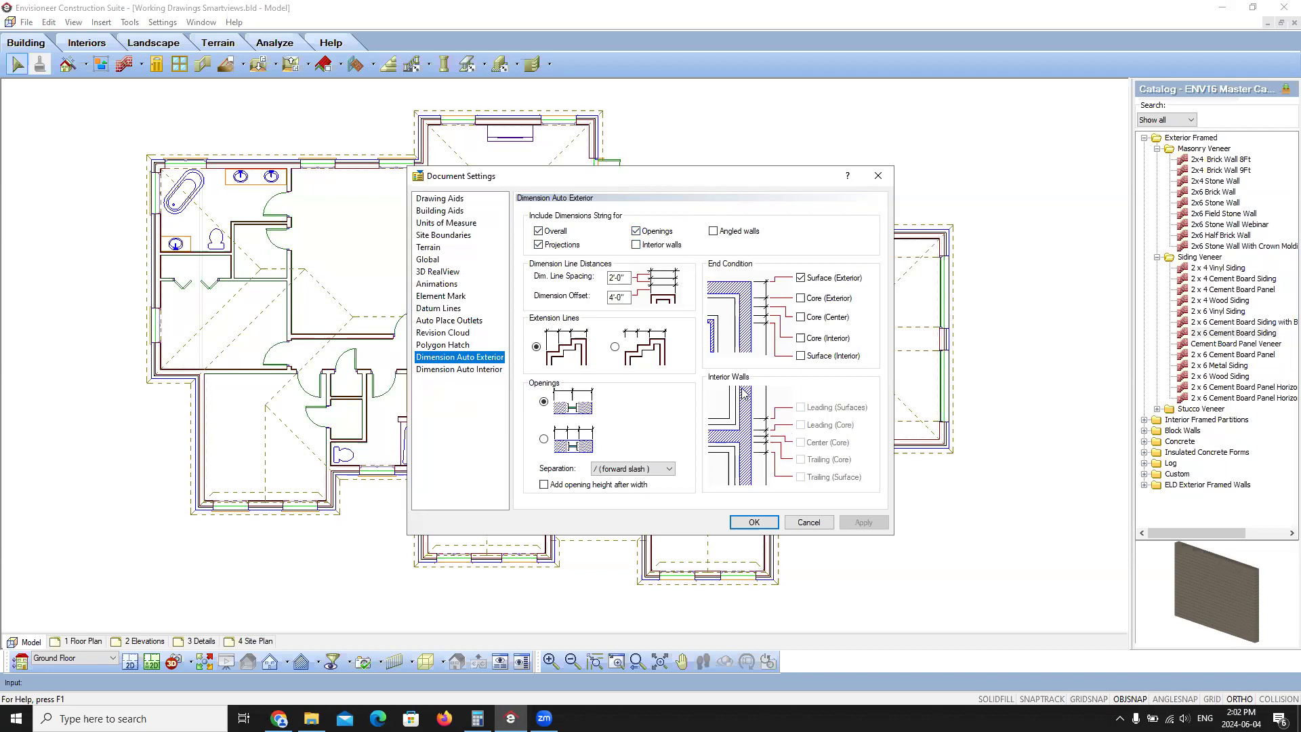
click(636, 244)
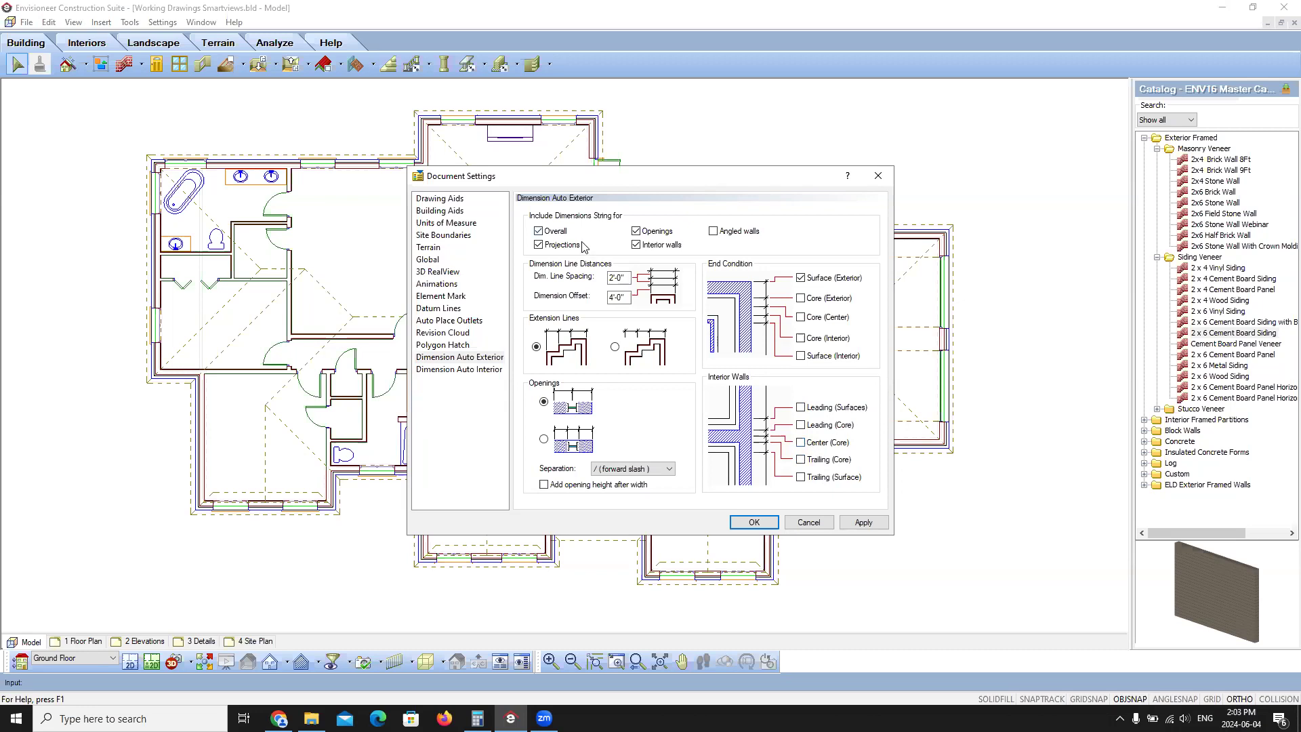
click(636, 246)
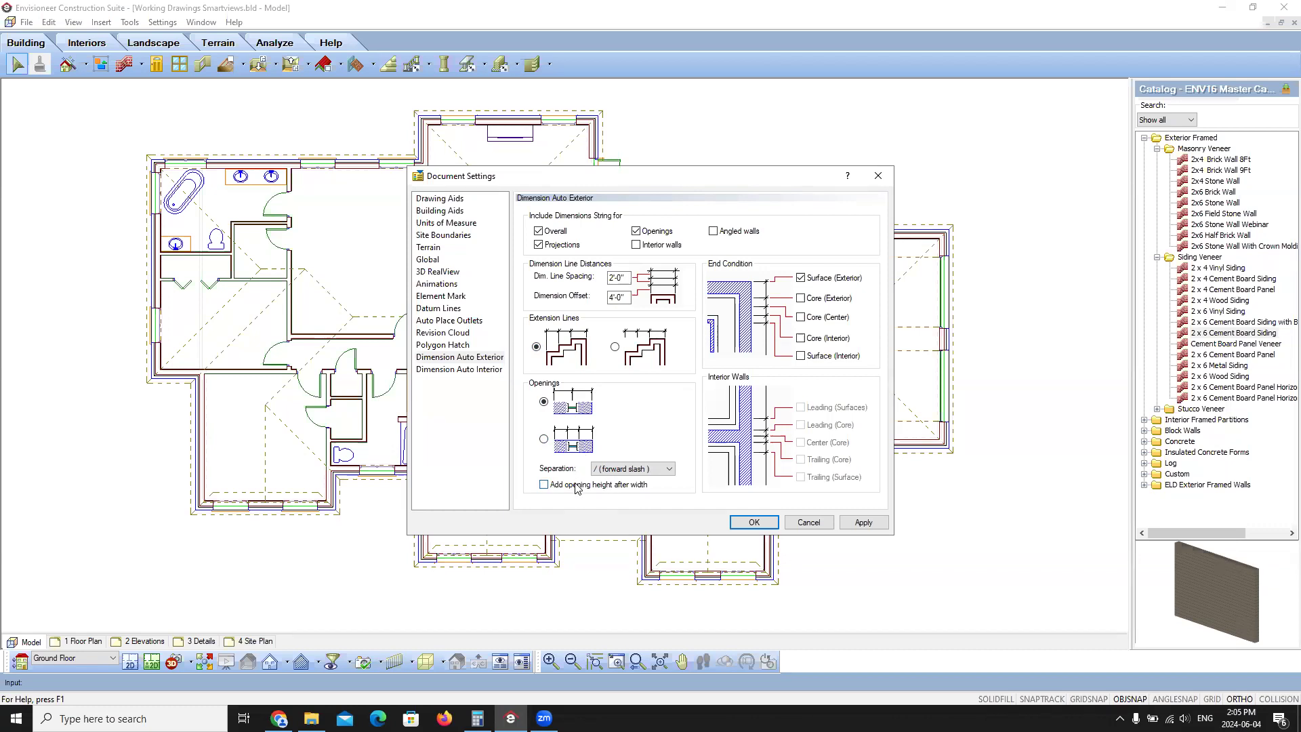
click(670, 471)
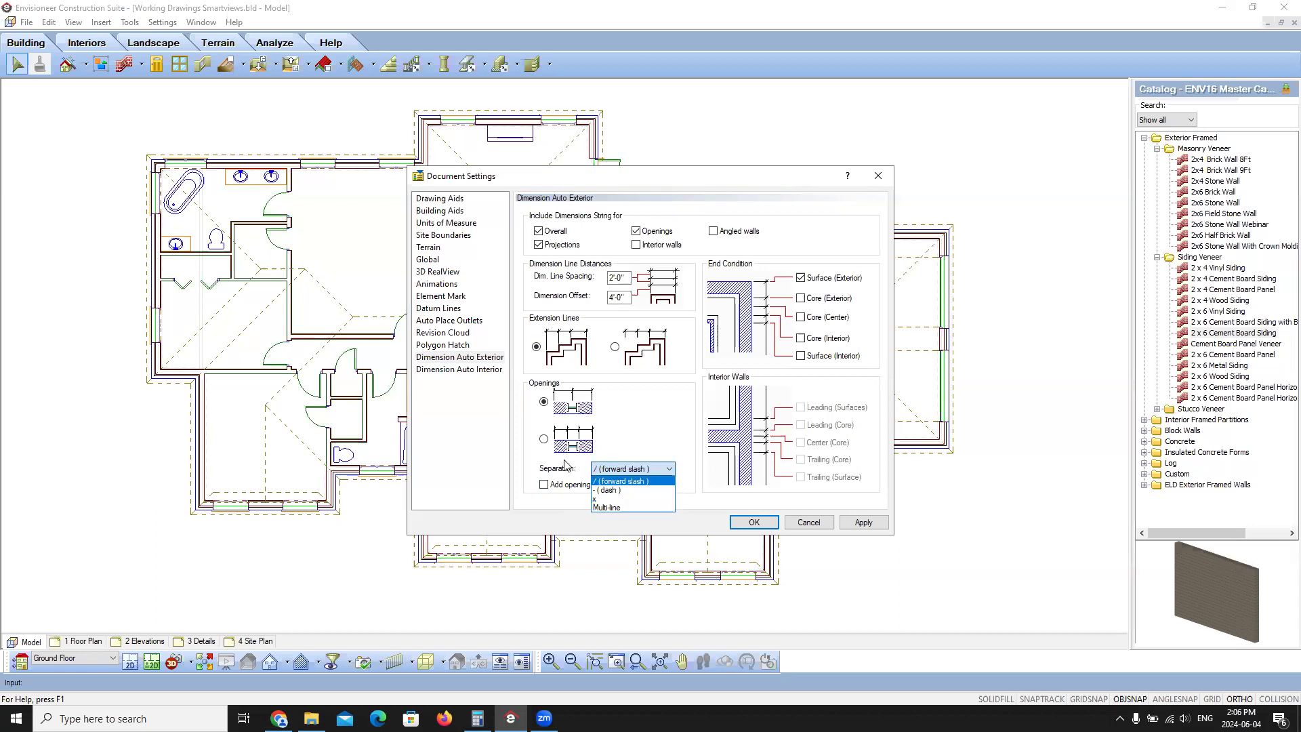
click(542, 466)
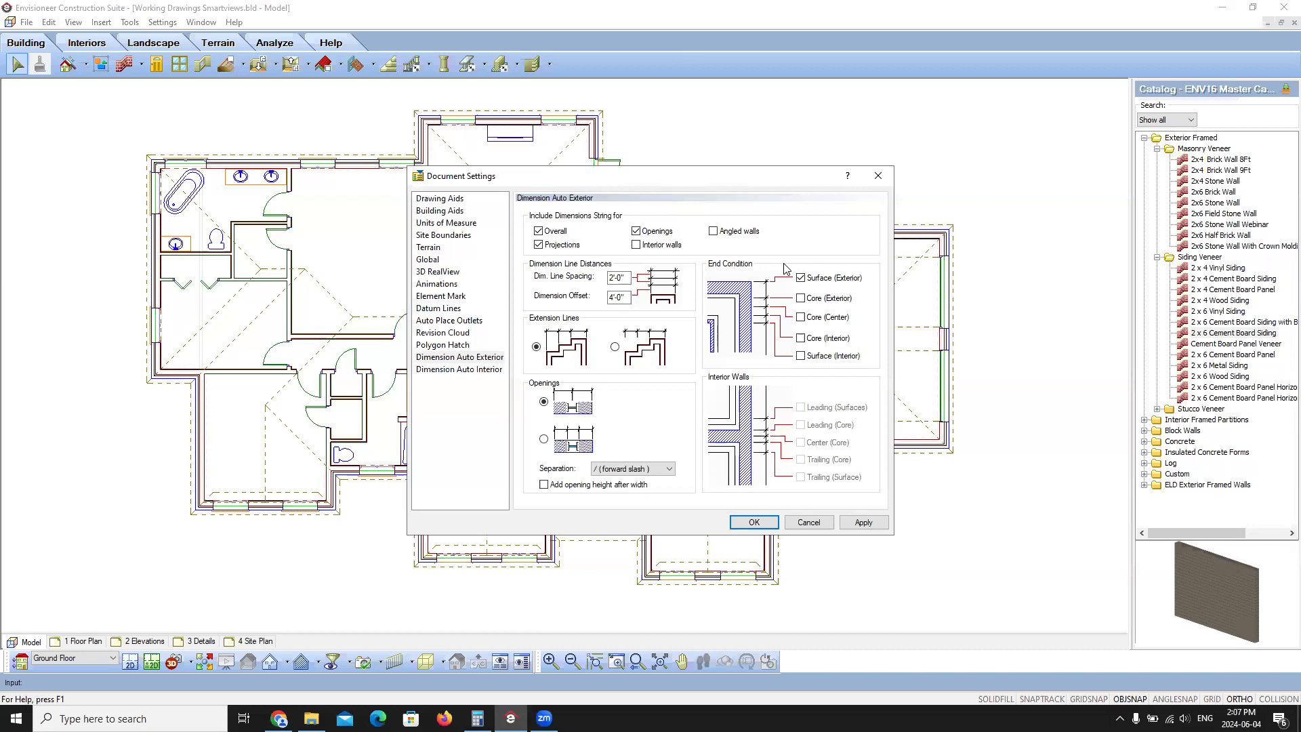
Step: Set automatic interior dimensions to measure to the leading and trailing wall surfaces instead of the core center, keeping Ignore Wall Dimensions enabled
click(473, 371)
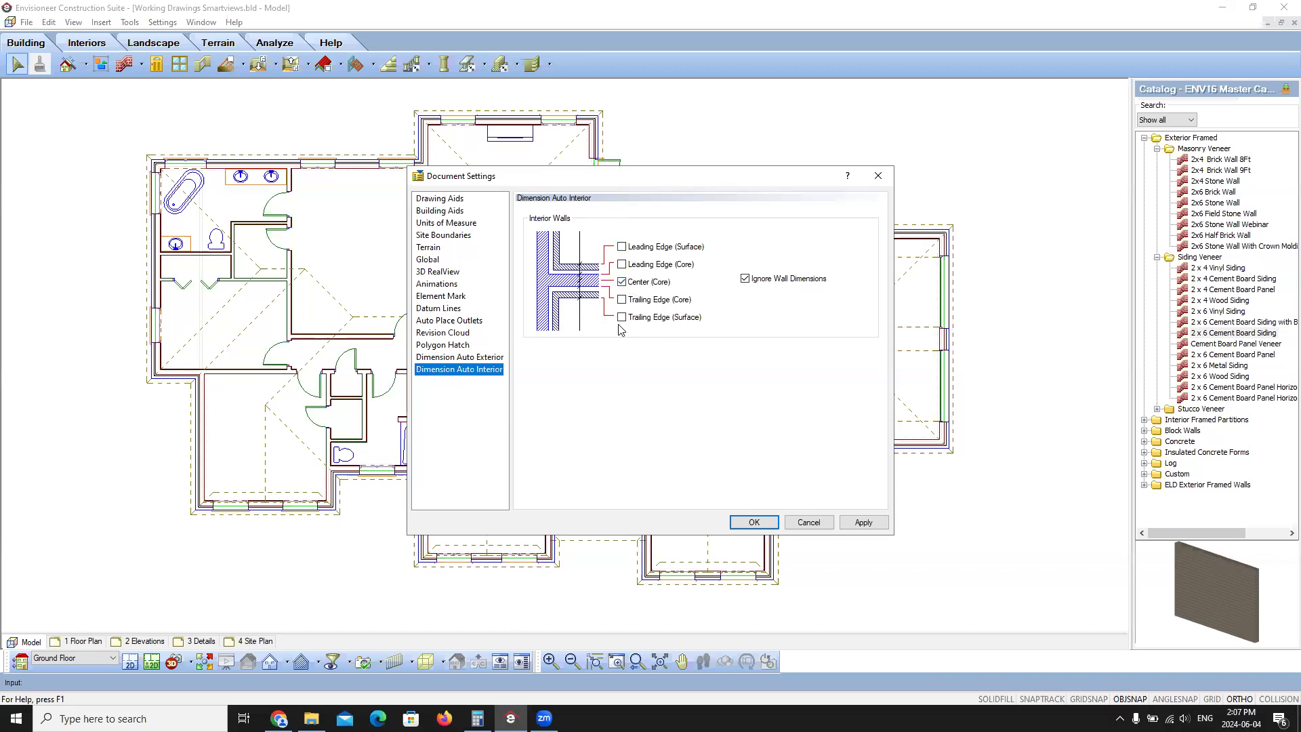
click(623, 281)
click(622, 246)
click(622, 317)
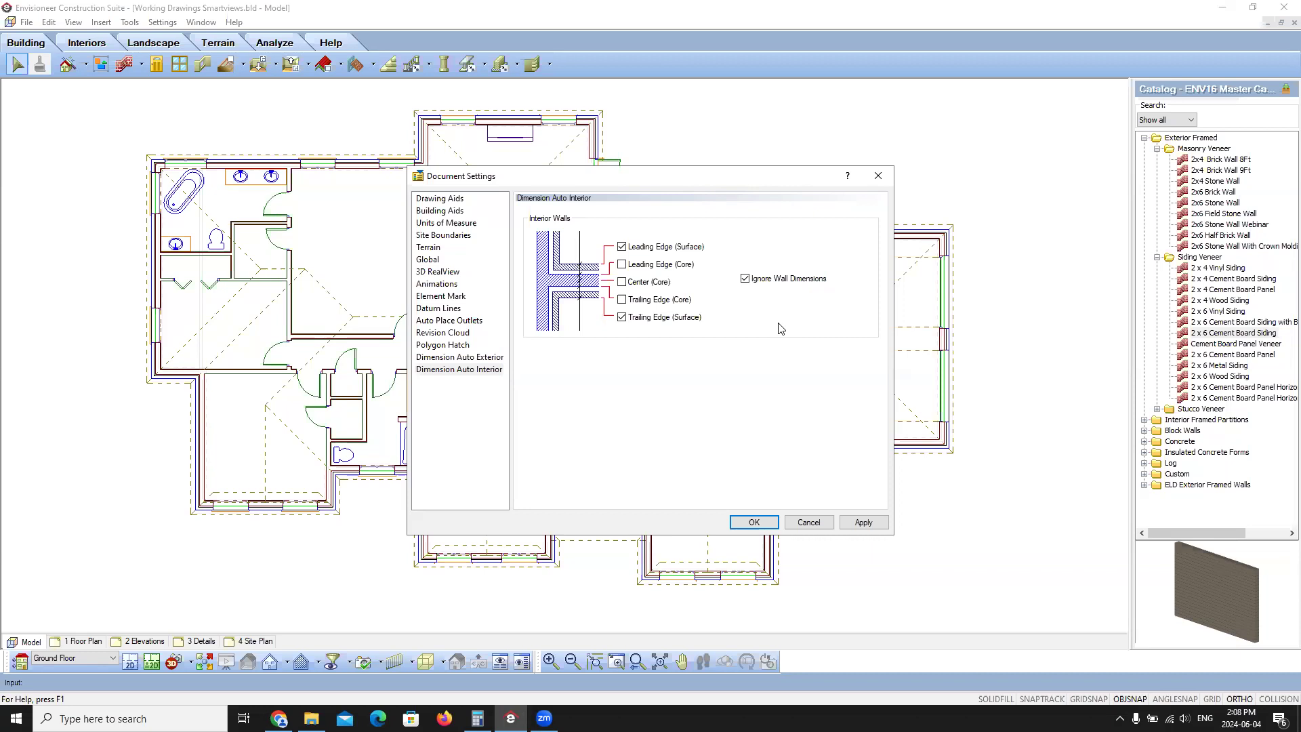
click(747, 280)
click(745, 279)
click(864, 522)
click(755, 520)
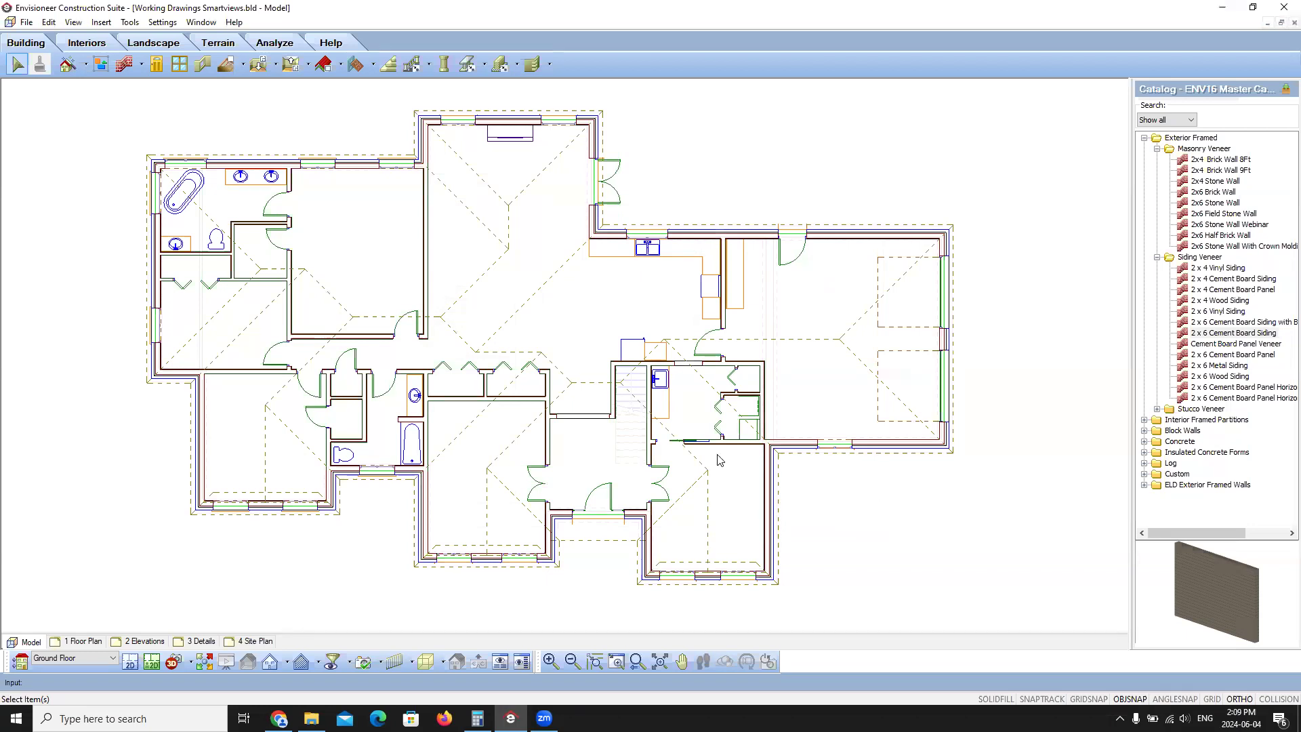
Step: Add automatic exterior dimensions around the whole ground floor plan
click(130, 23)
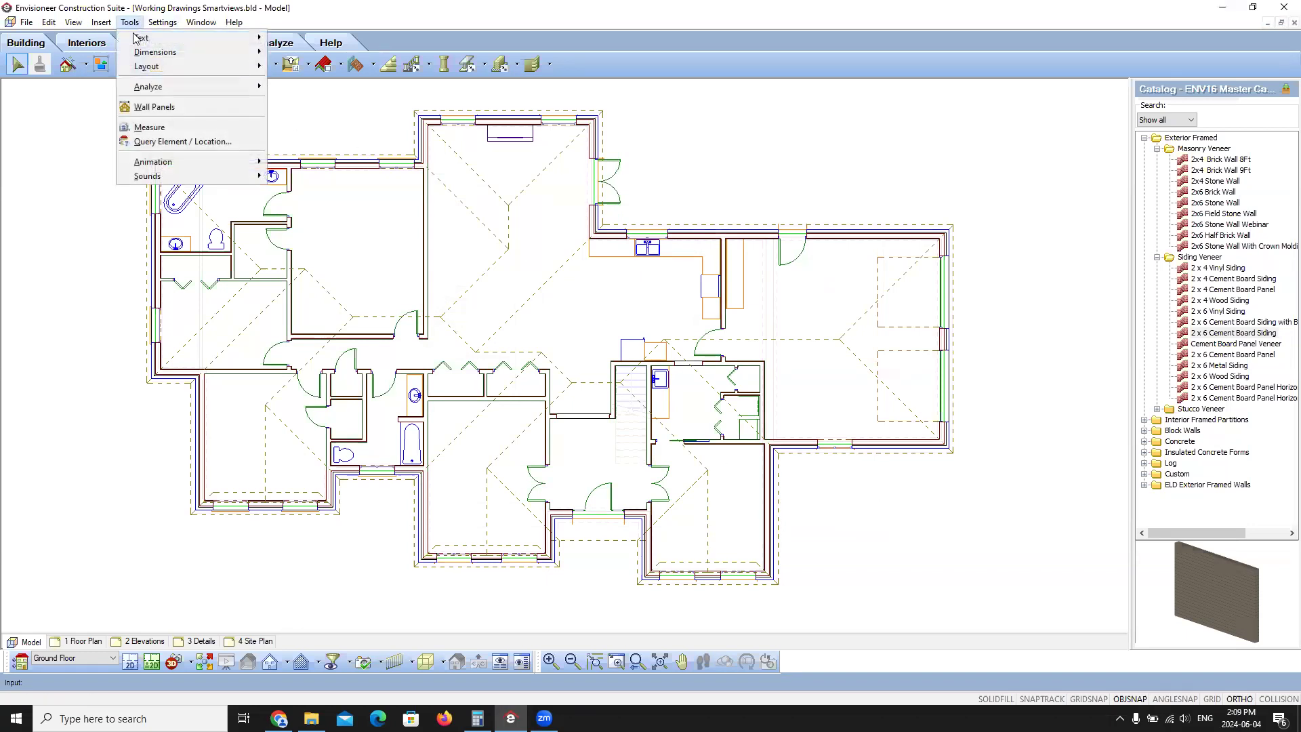
mouse_move(150, 54)
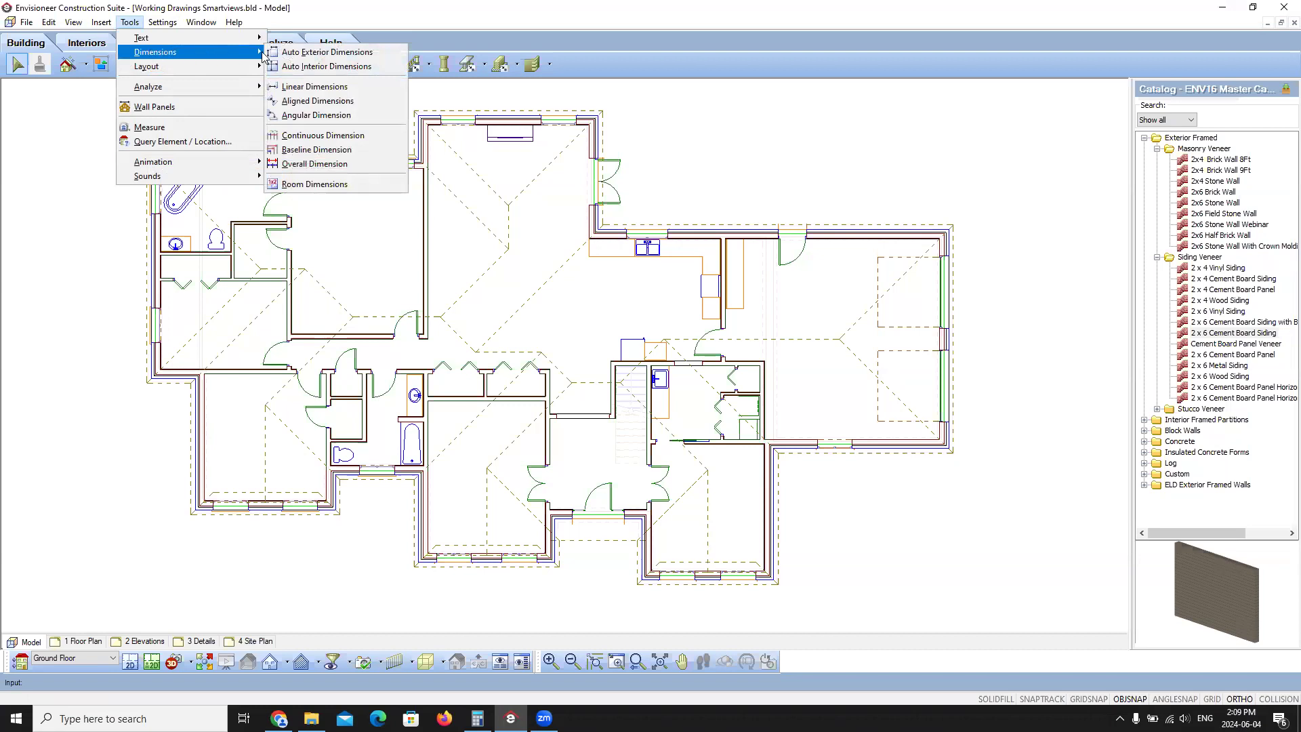
click(368, 54)
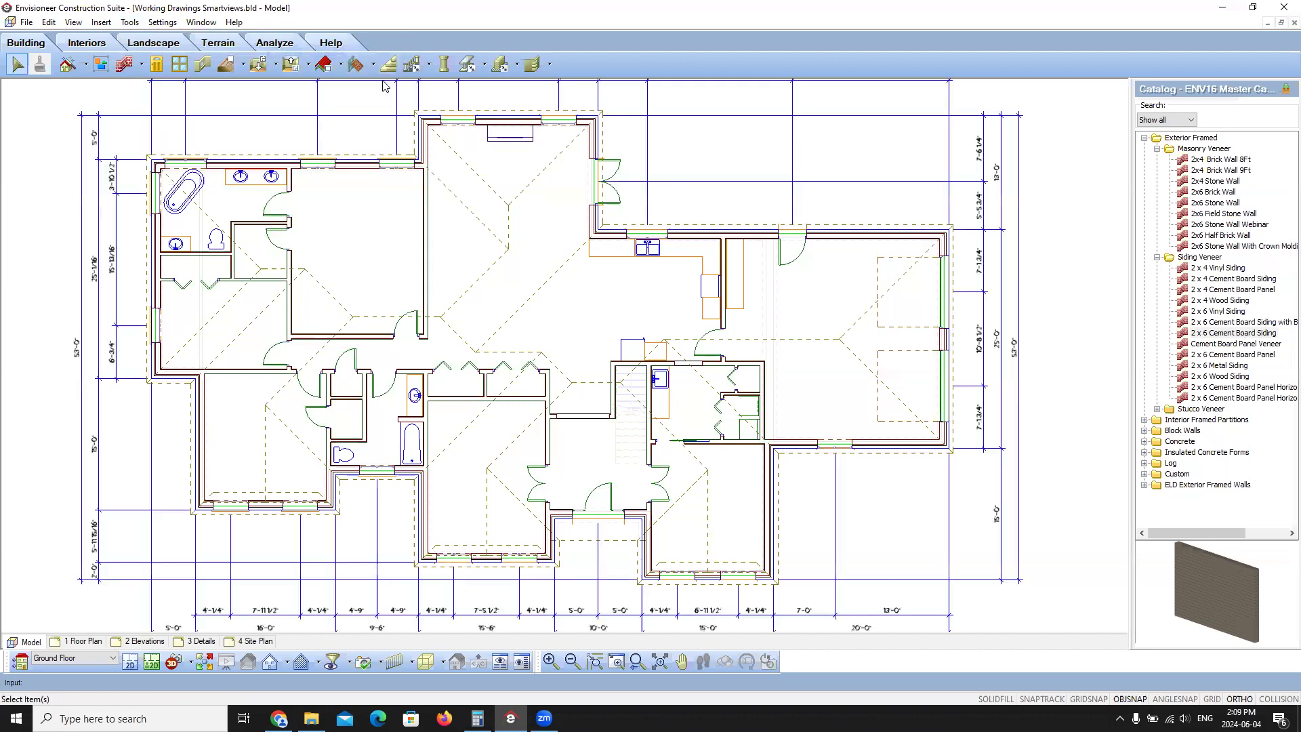
scroll(290, 280, down, 2)
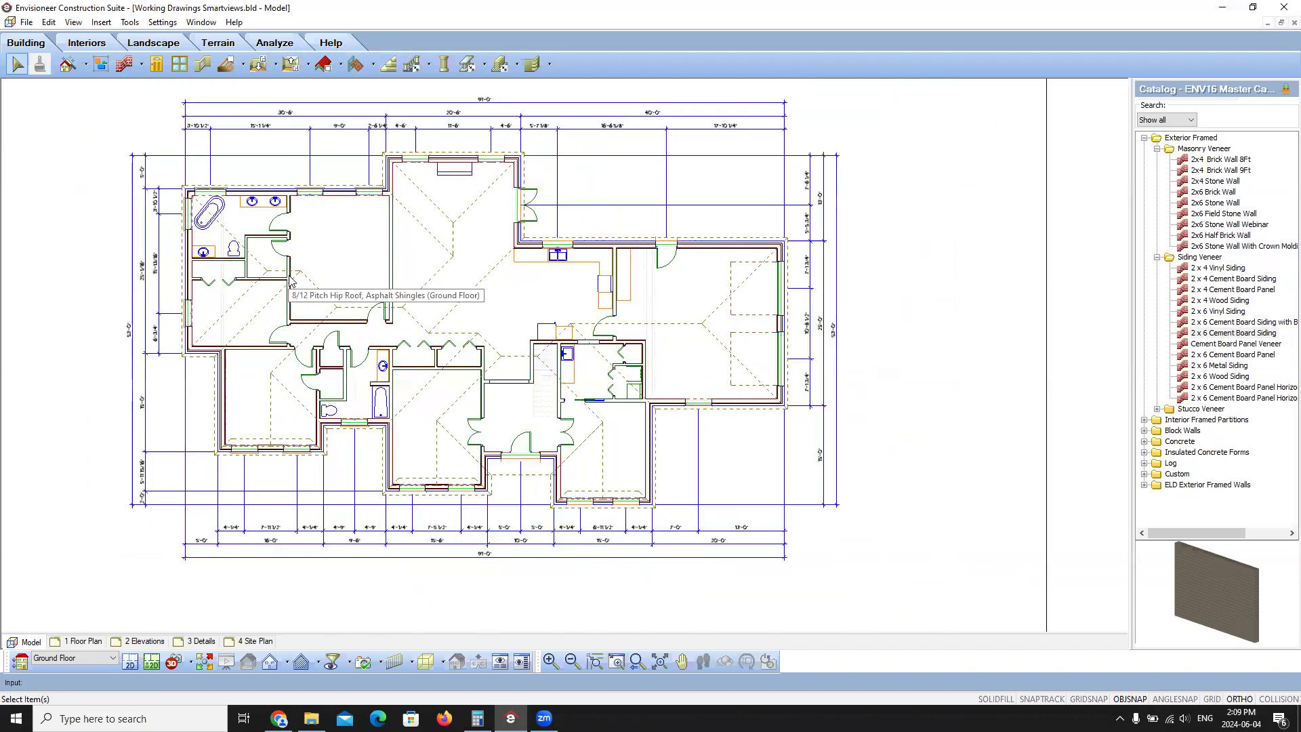
scroll(356, 166, up, 1)
scroll(499, 239, up, 1)
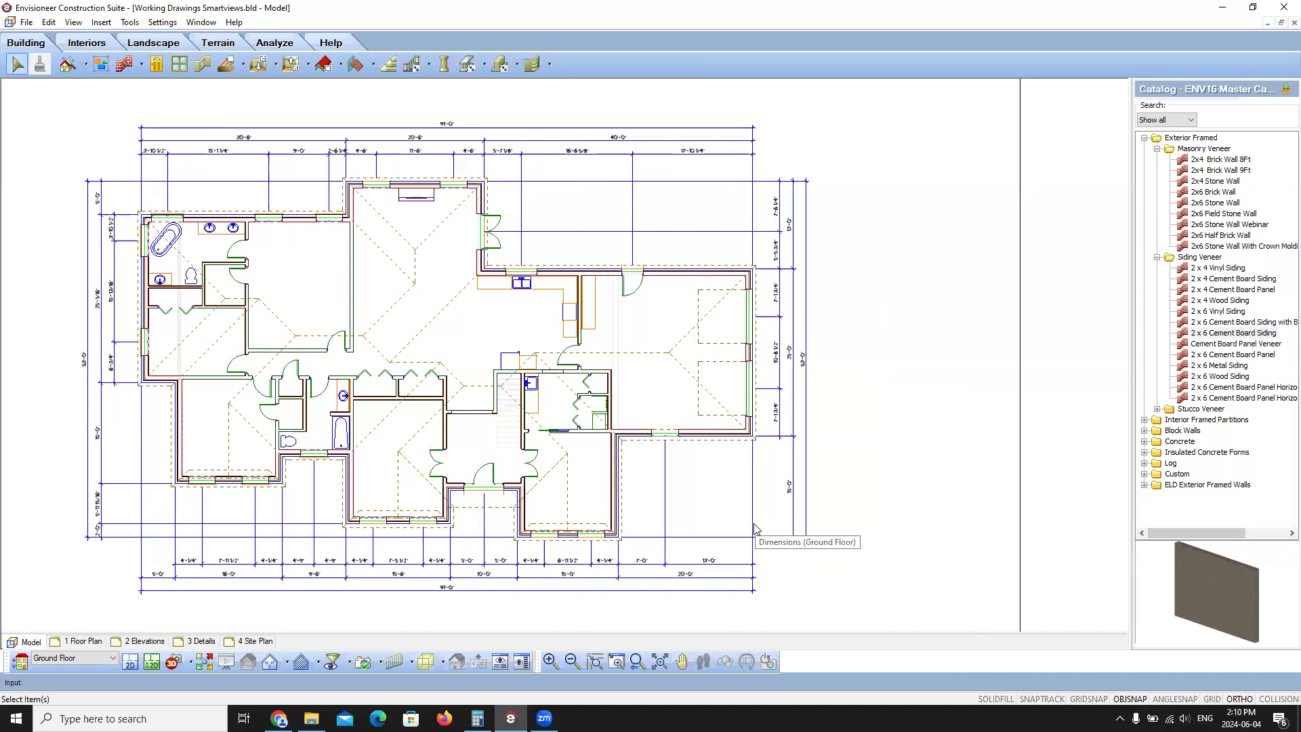
click(129, 23)
mouse_move(168, 60)
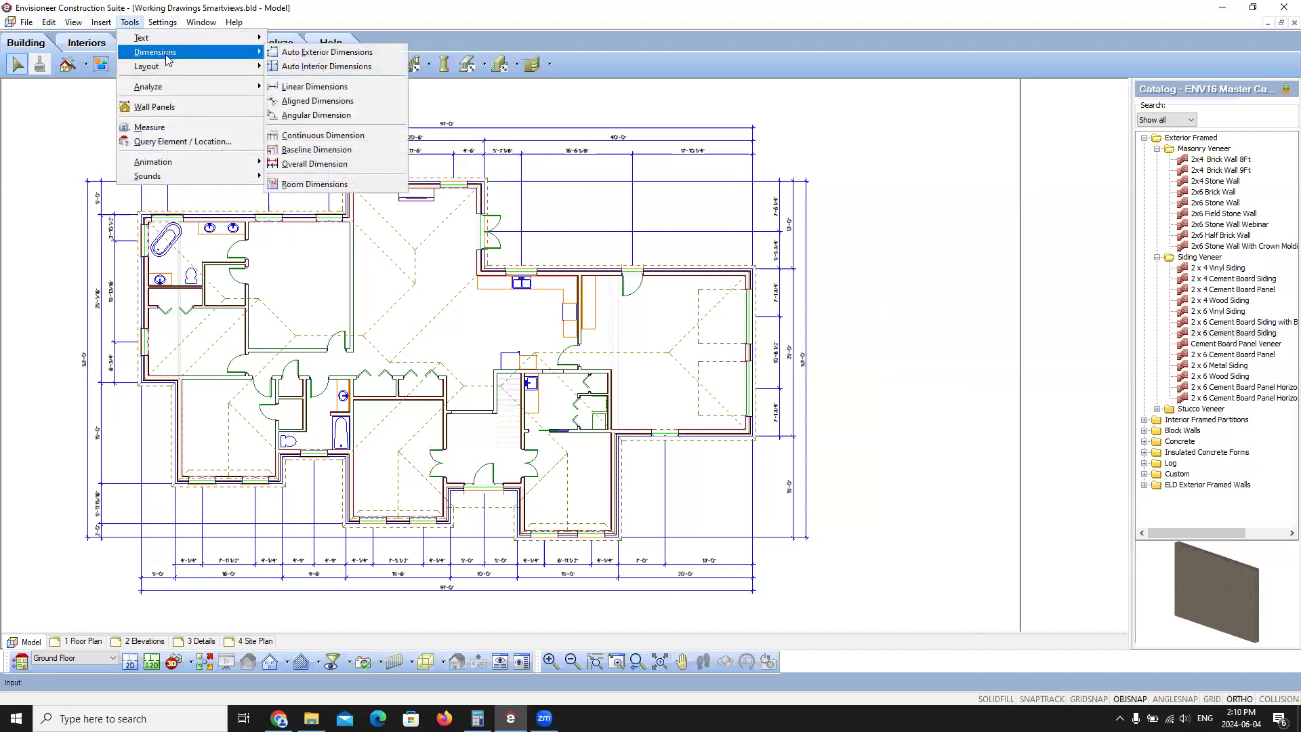
click(320, 67)
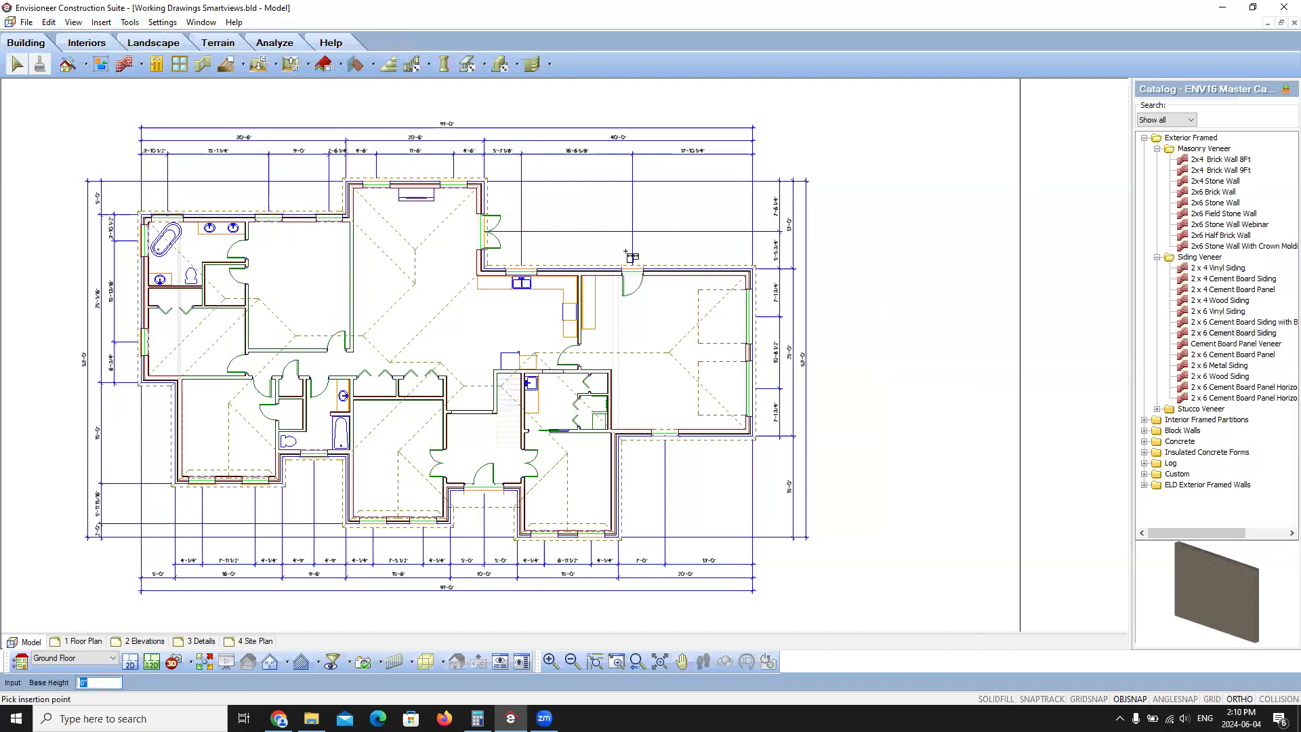
click(154, 436)
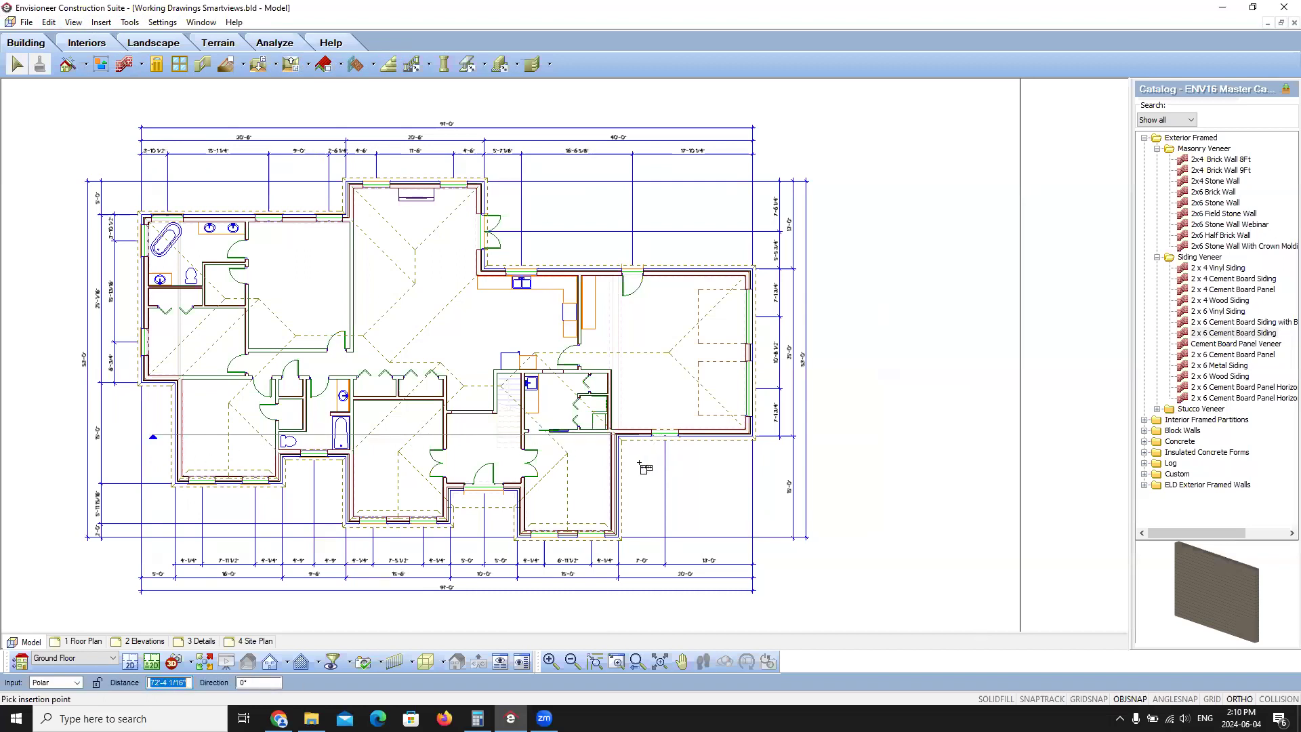
key(Escape)
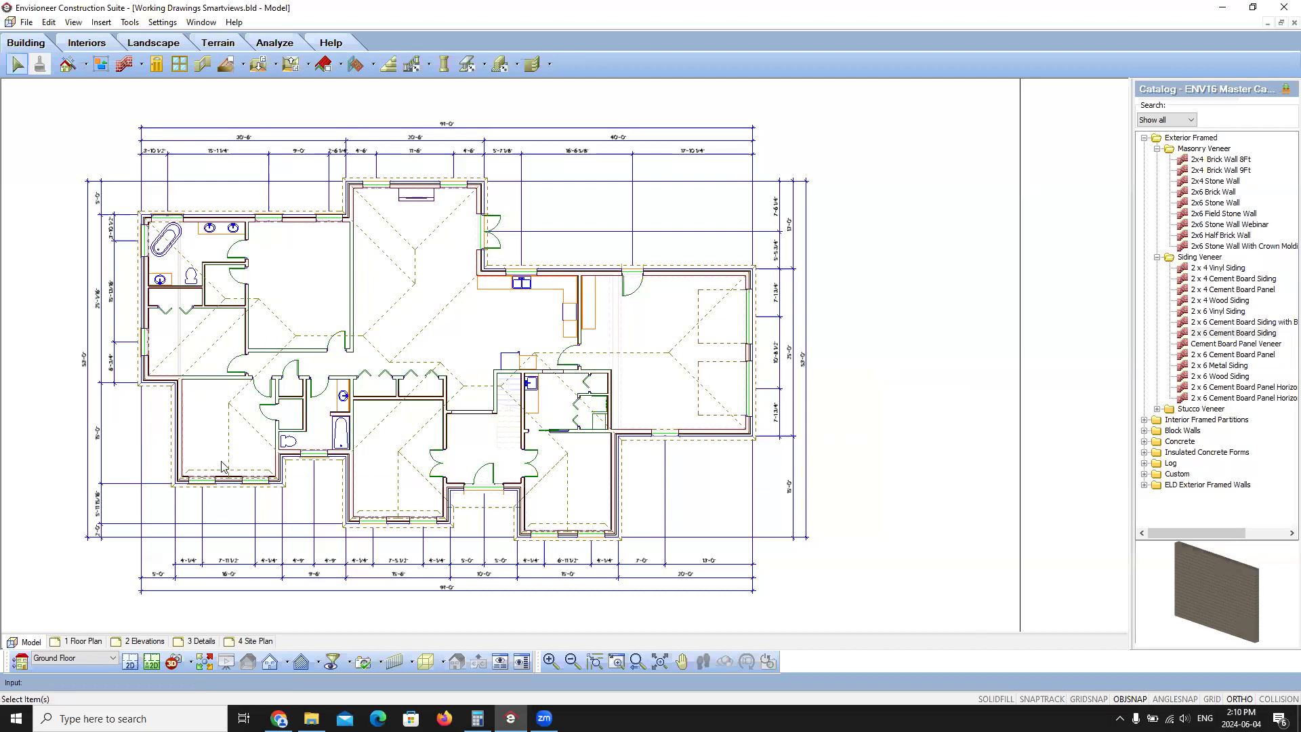
click(167, 22)
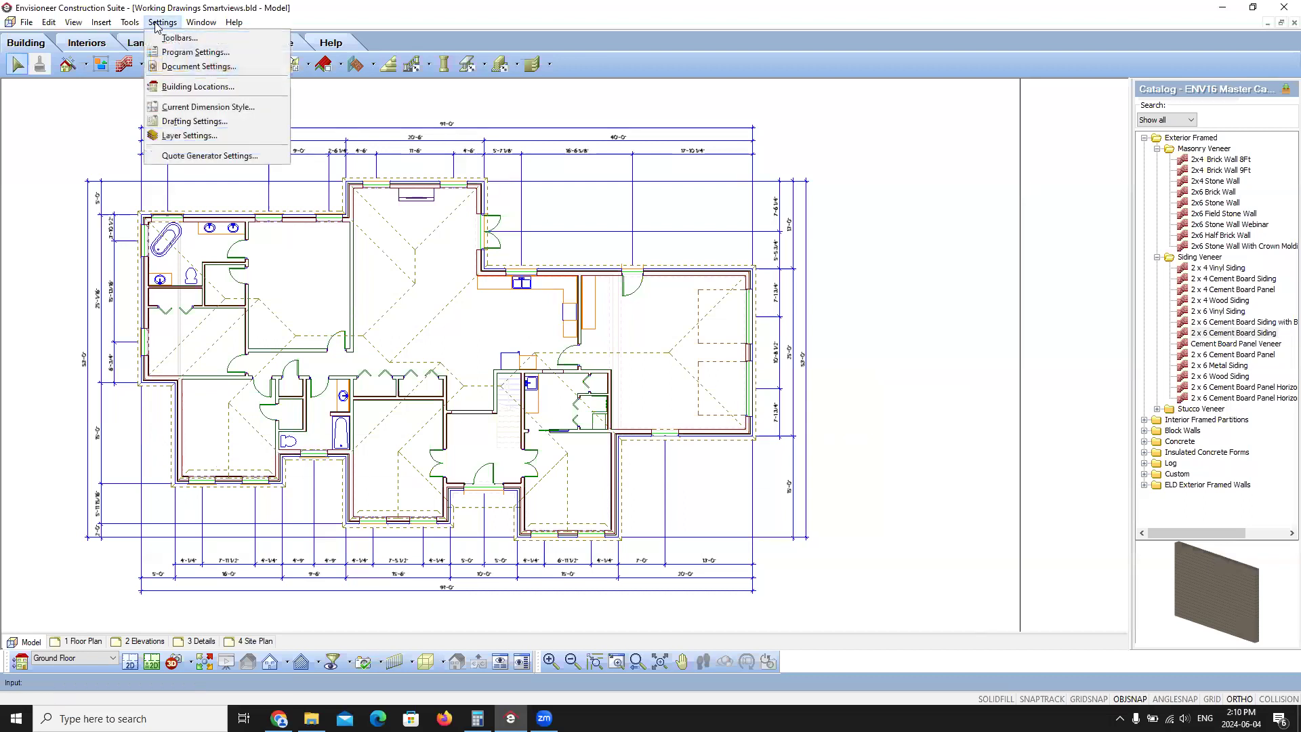
click(130, 23)
click(132, 24)
mouse_move(156, 51)
click(305, 50)
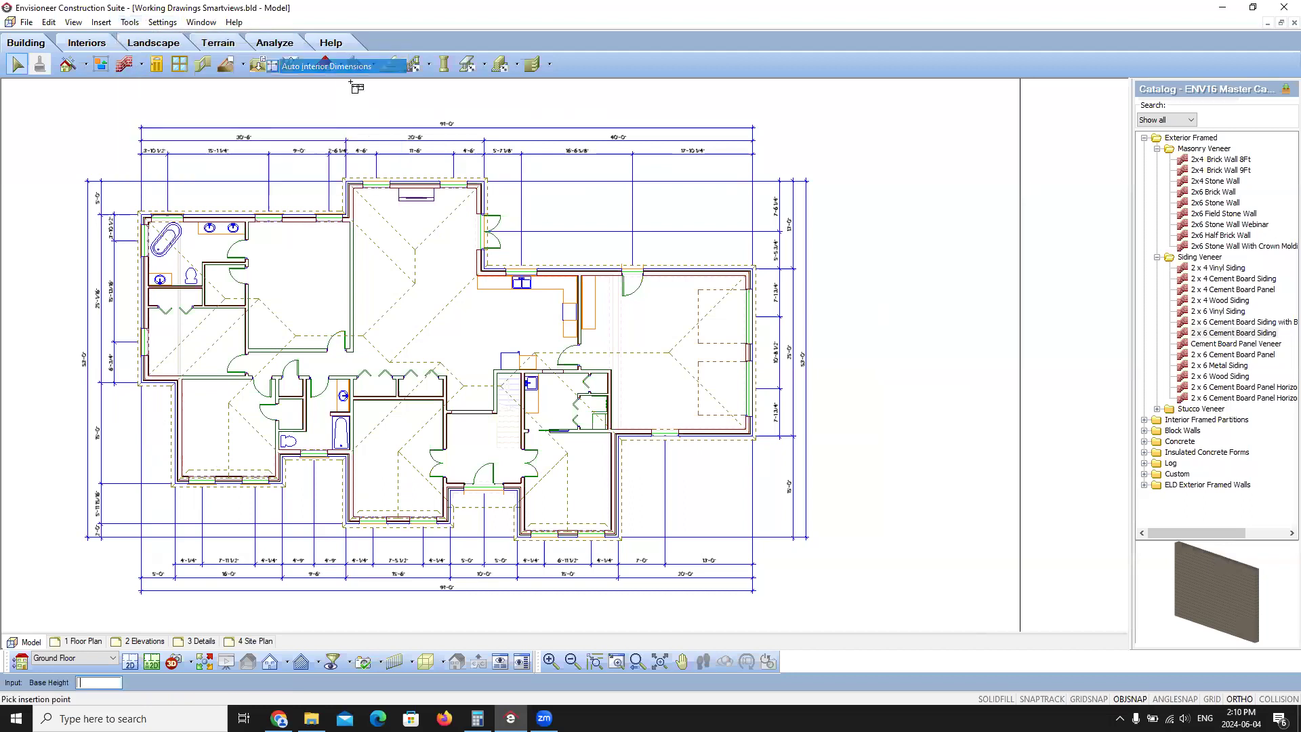
click(634, 455)
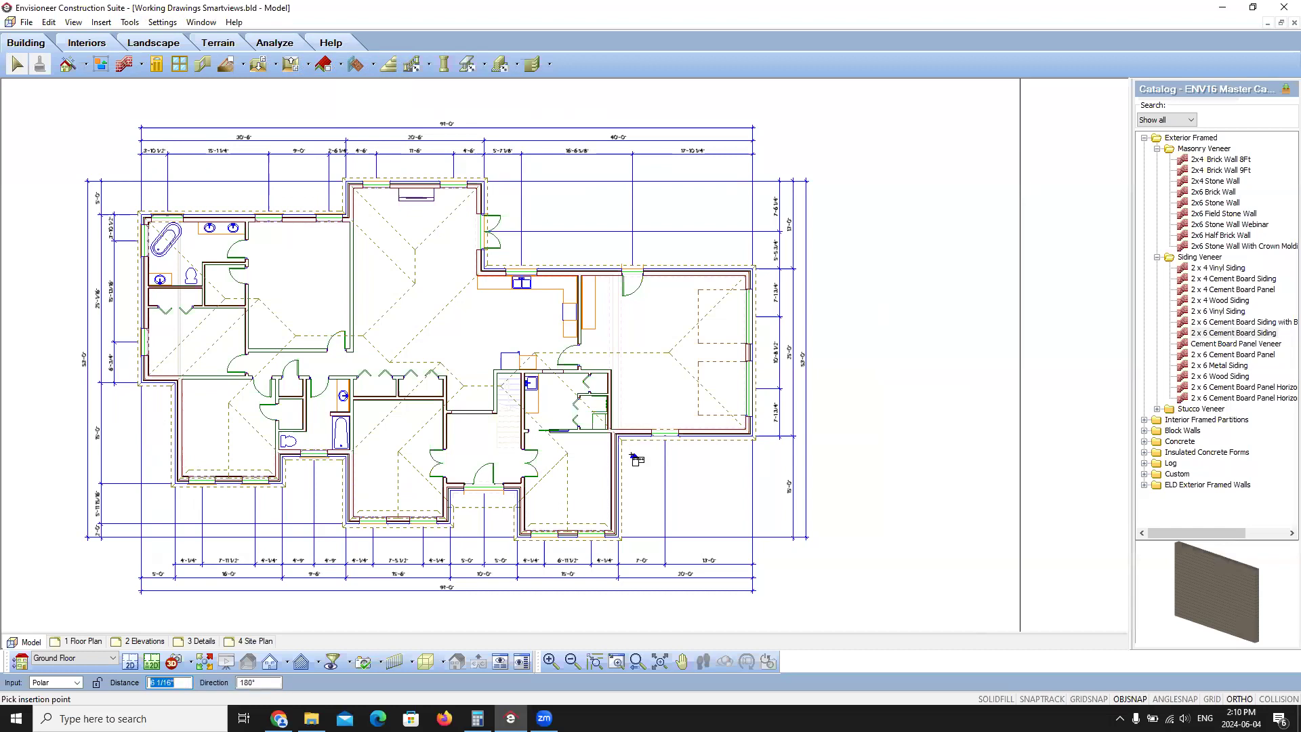
key(Escape)
Step: Add a horizontal automatic interior dimension string across the front rooms, from outside the front-right room's exterior wall to beyond the left exterior wall
click(129, 23)
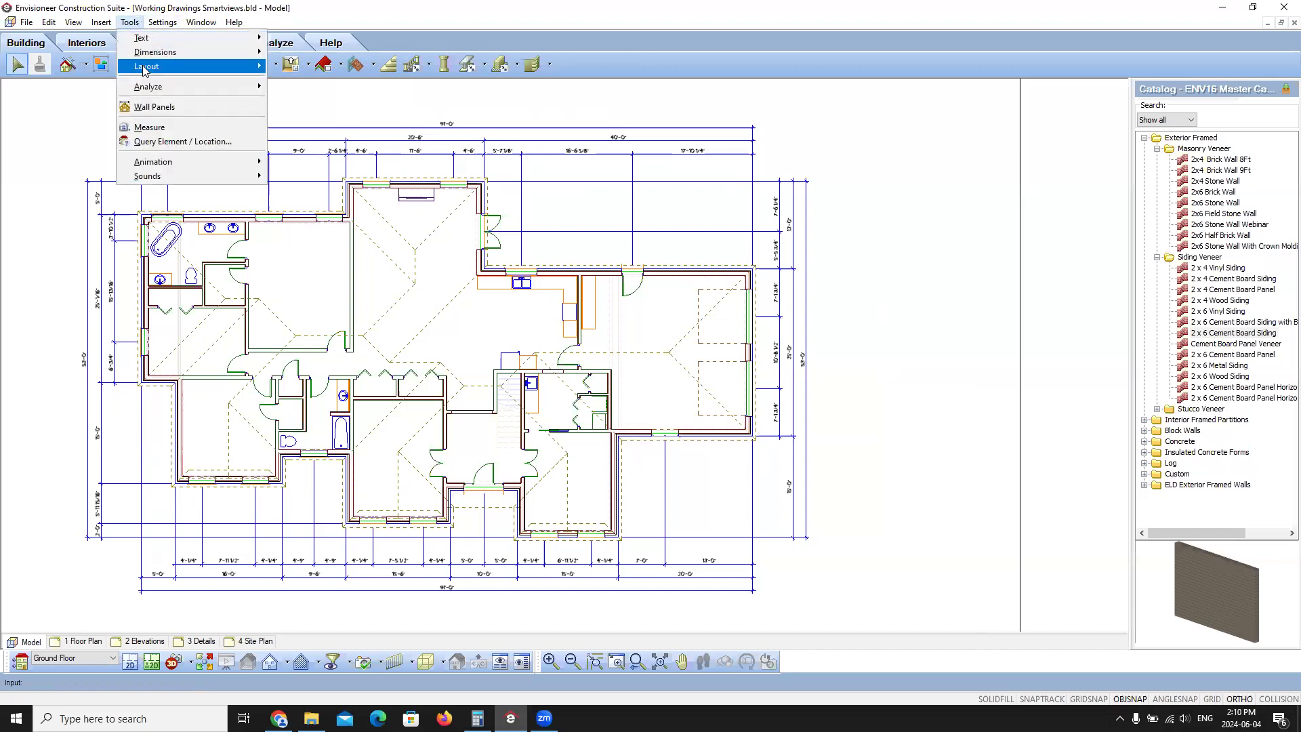
mouse_move(154, 52)
click(306, 67)
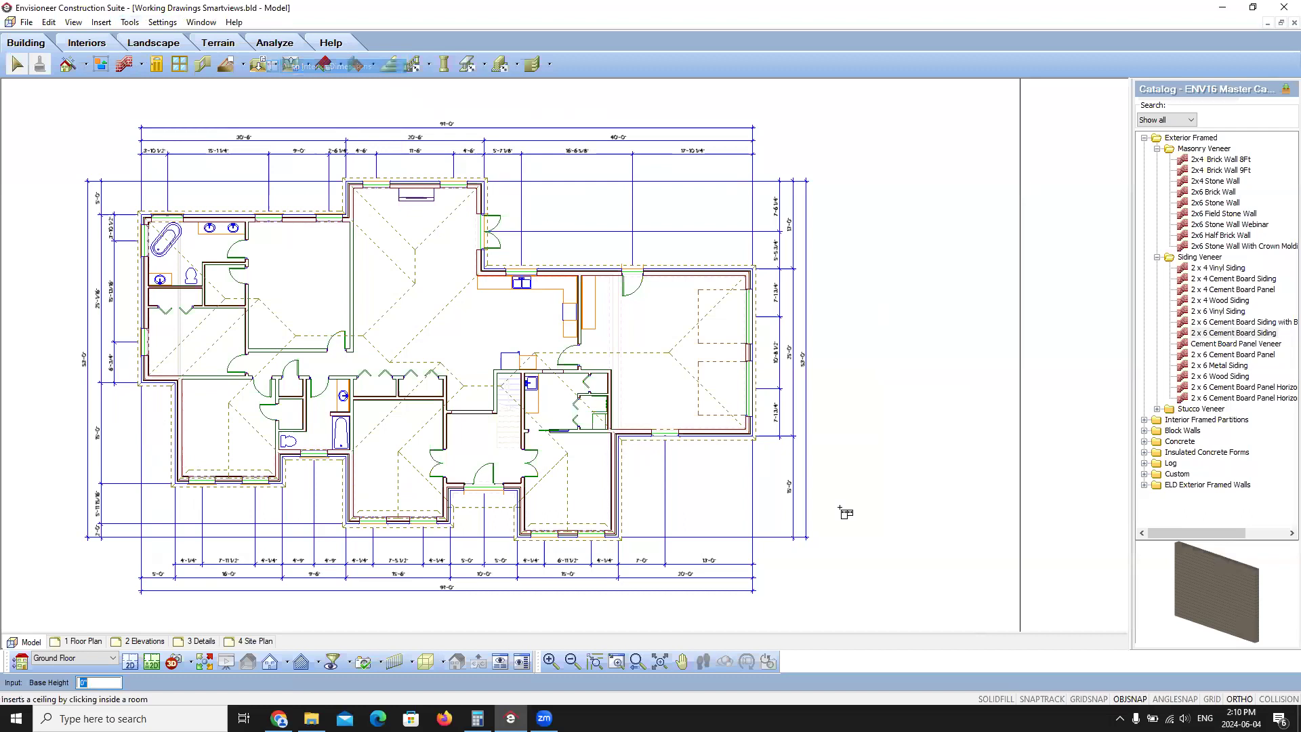
click(631, 448)
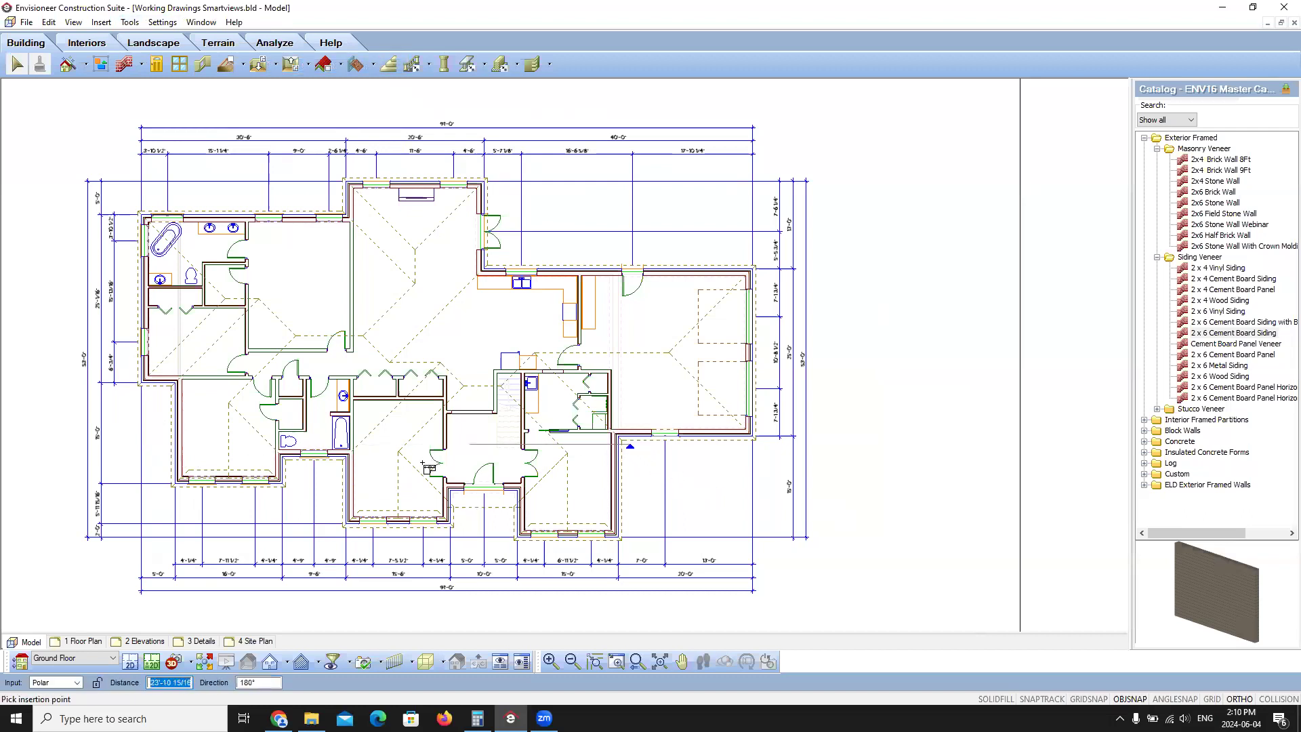
click(156, 446)
scroll(232, 508, up, 1)
scroll(233, 508, up, 2)
right_click(209, 415)
click(234, 421)
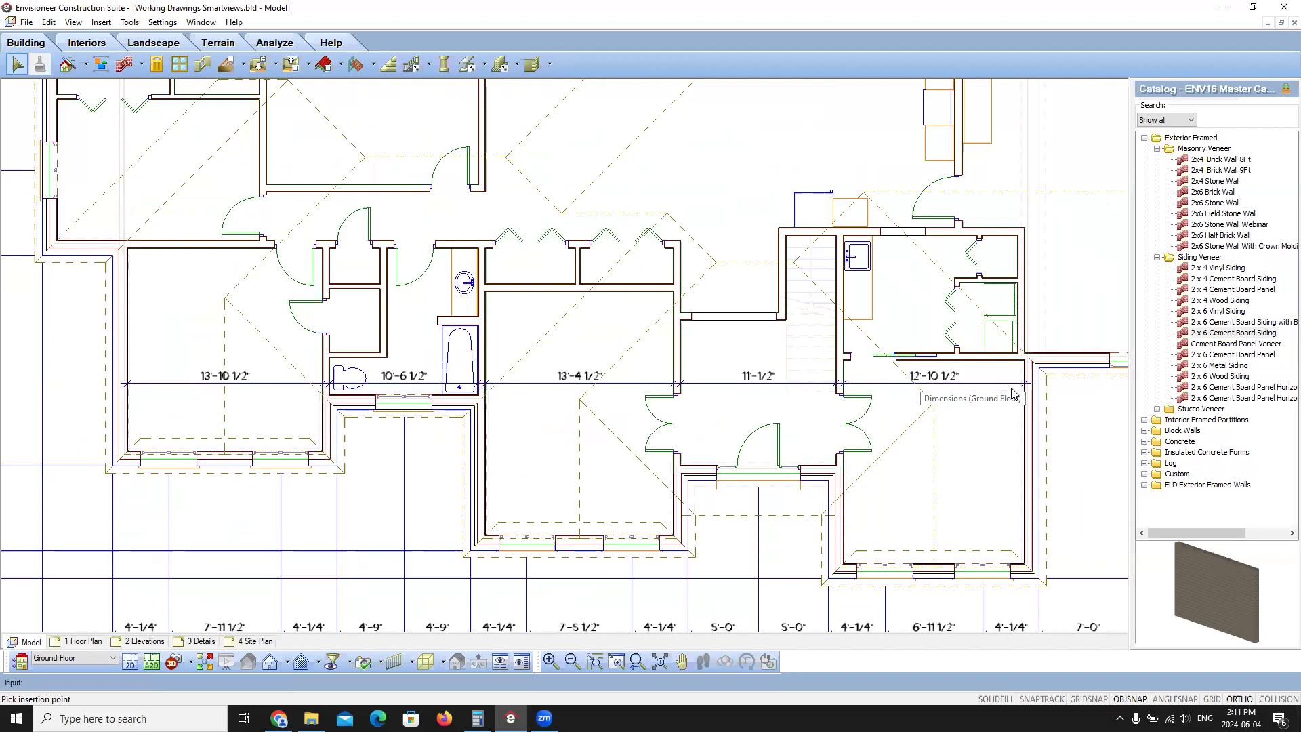
scroll(976, 409, down, 3)
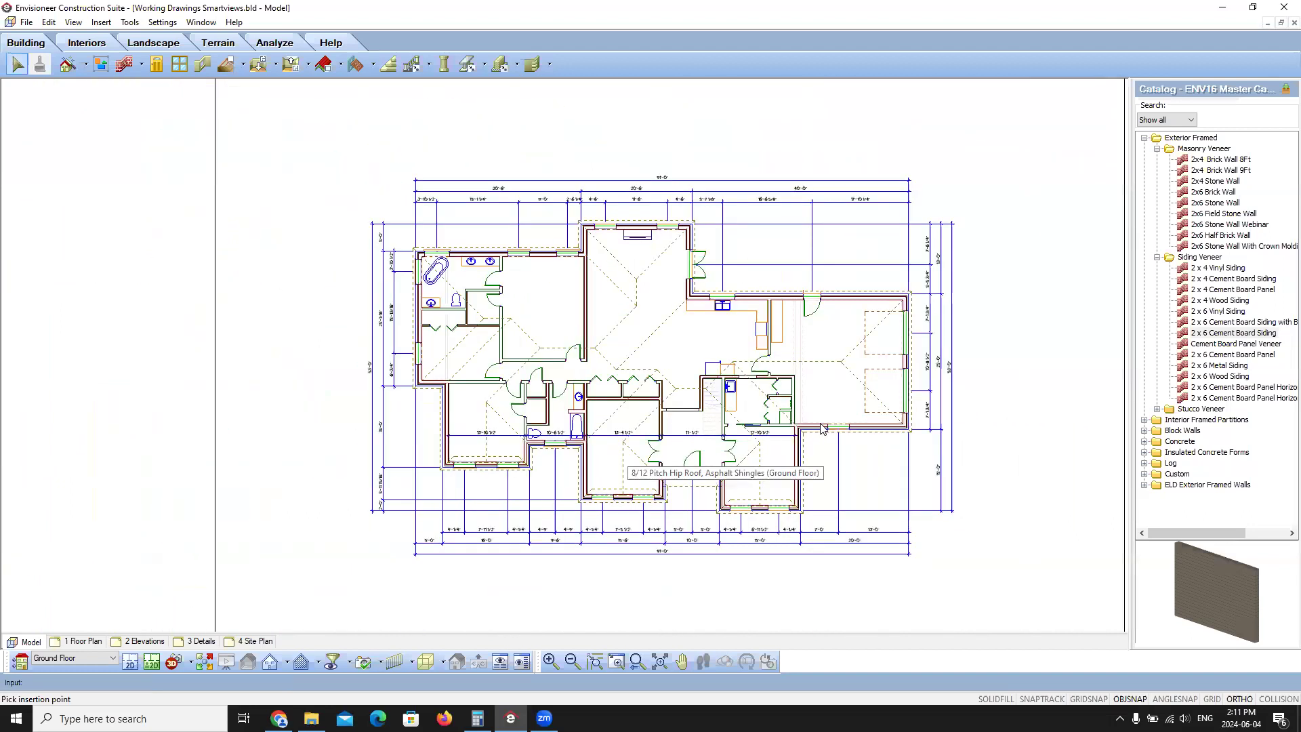
scroll(822, 427, up, 1)
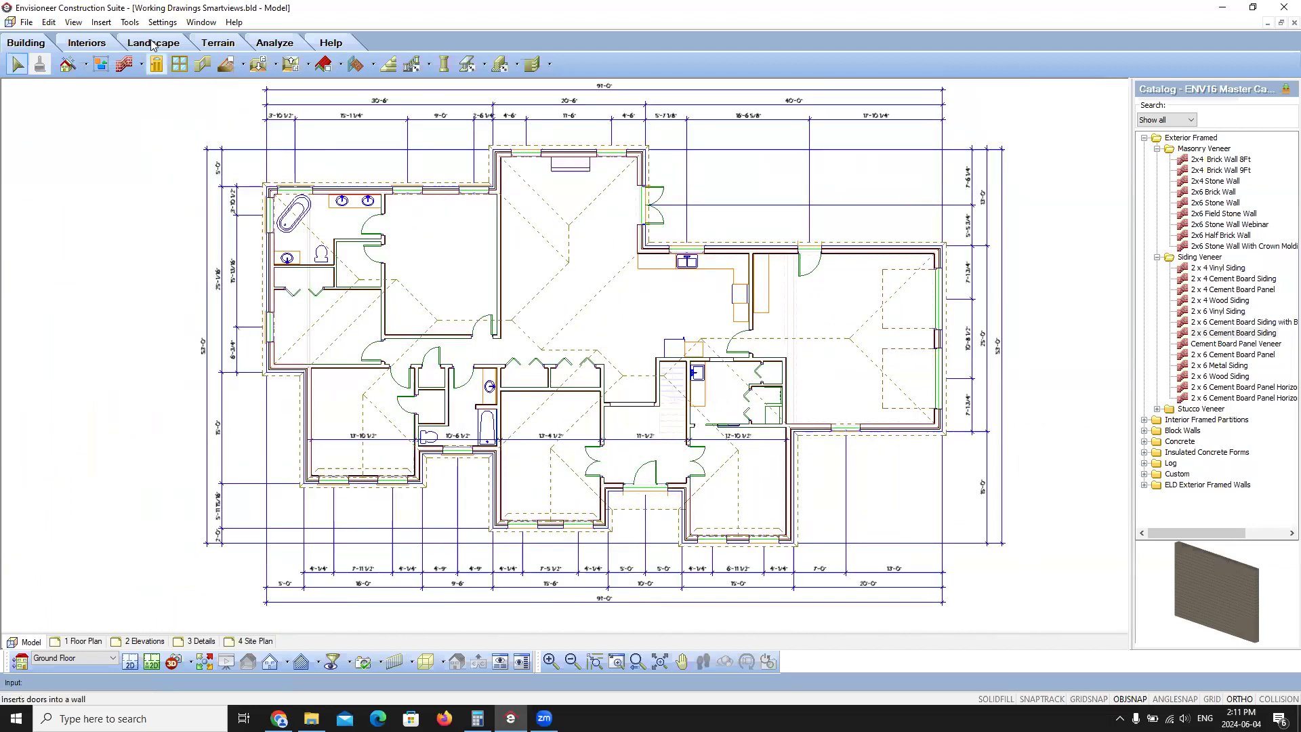
Step: Disable Ignore Wall Dimensions in the document's automatic interior dimension settings
click(163, 23)
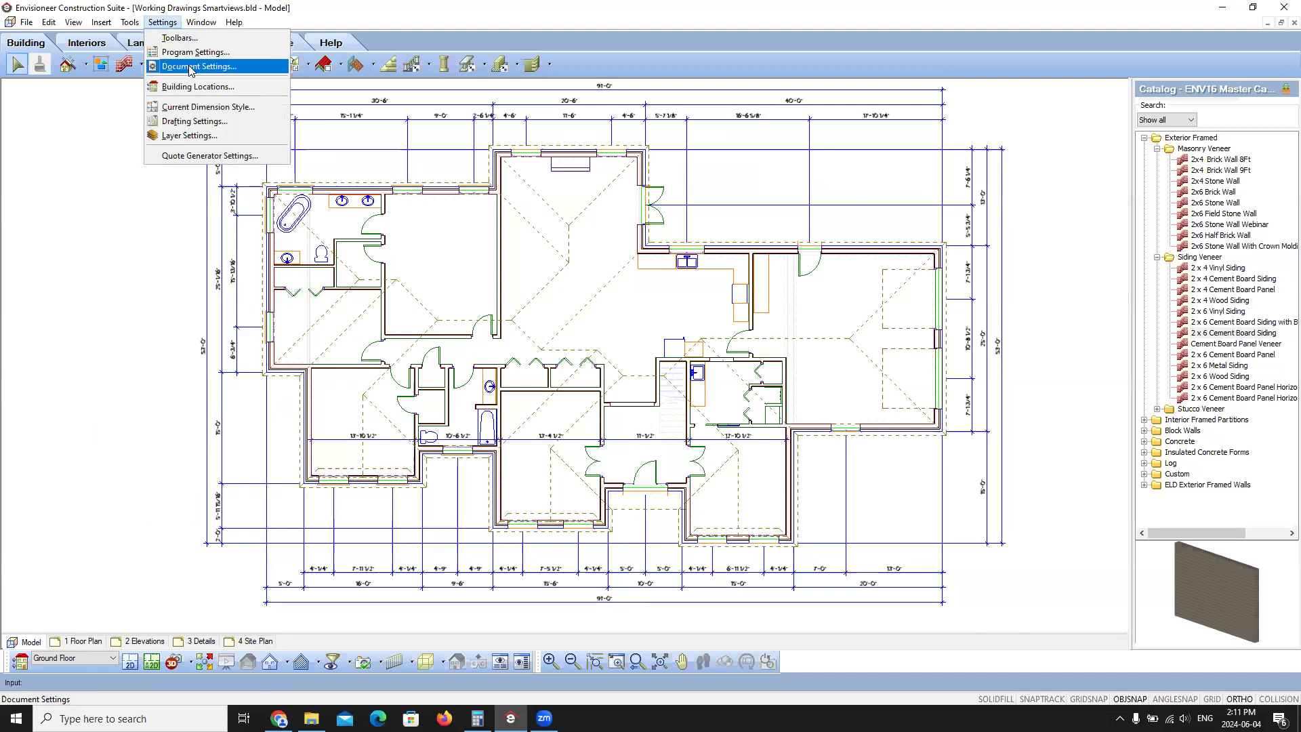
click(190, 67)
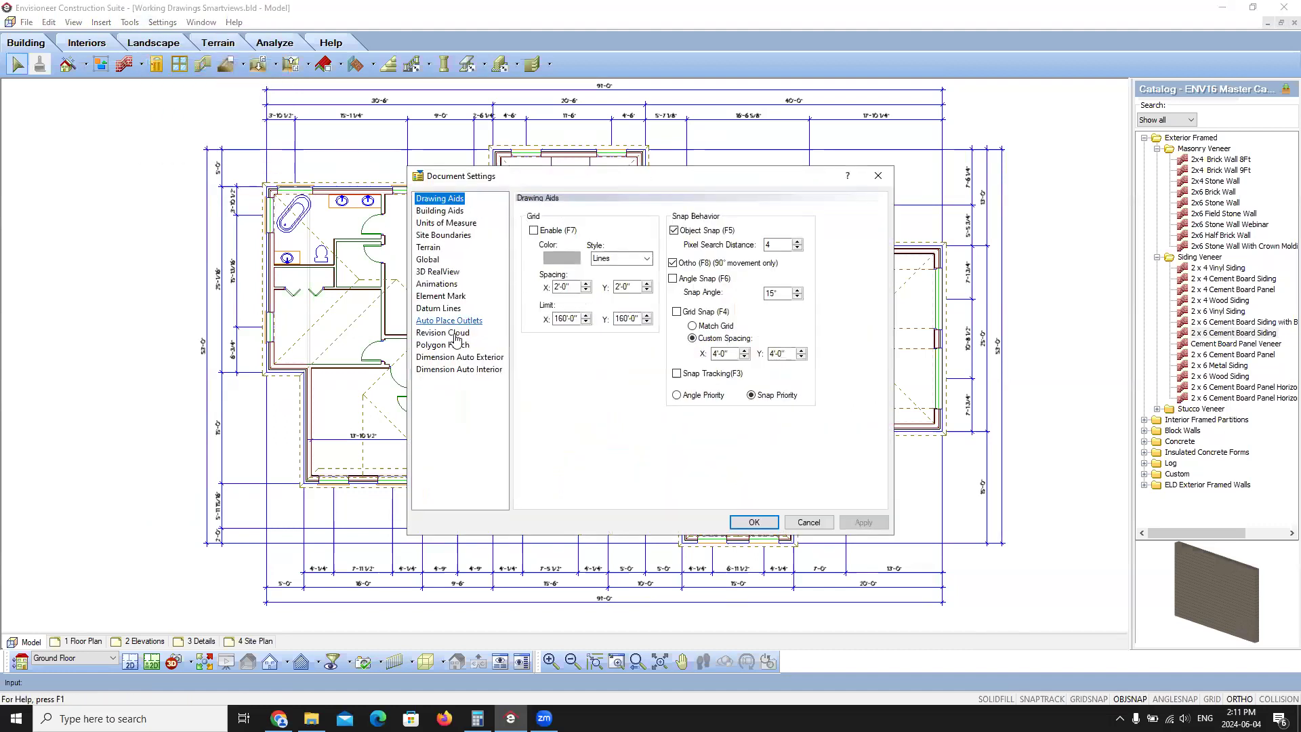
click(459, 369)
click(746, 279)
click(746, 278)
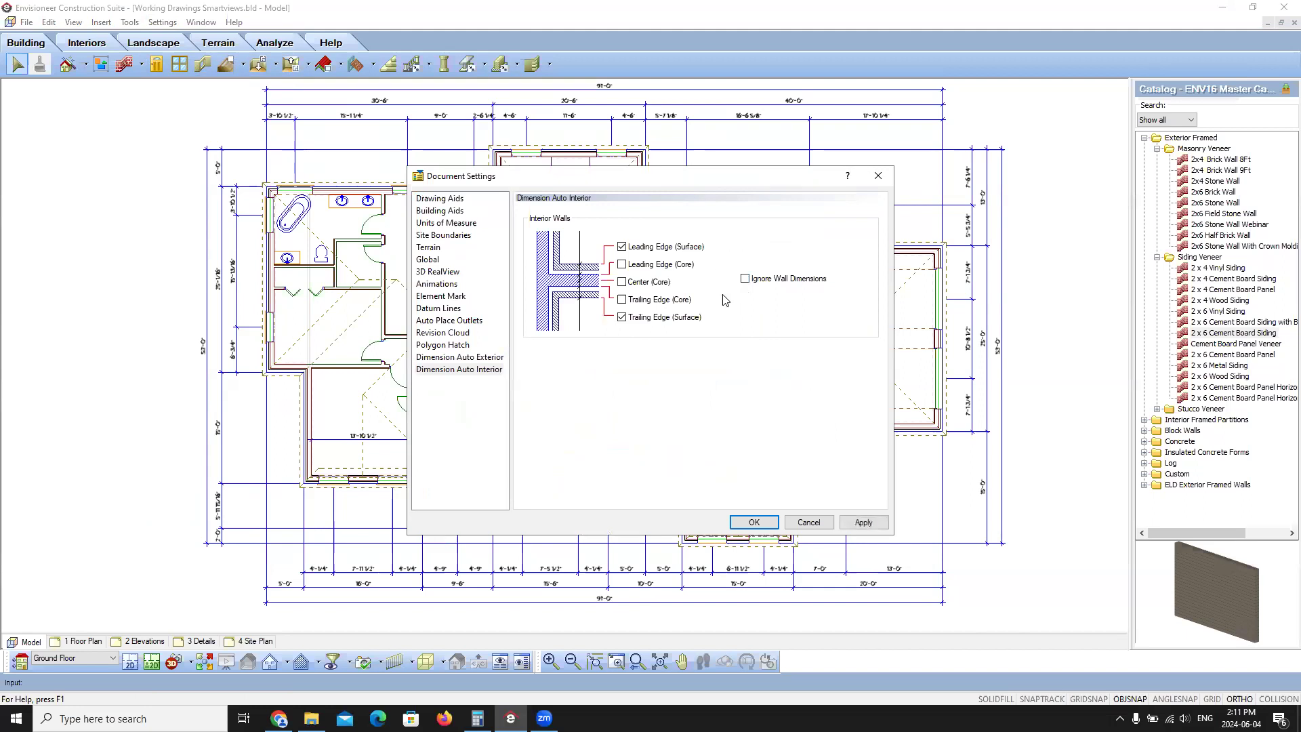
click(754, 524)
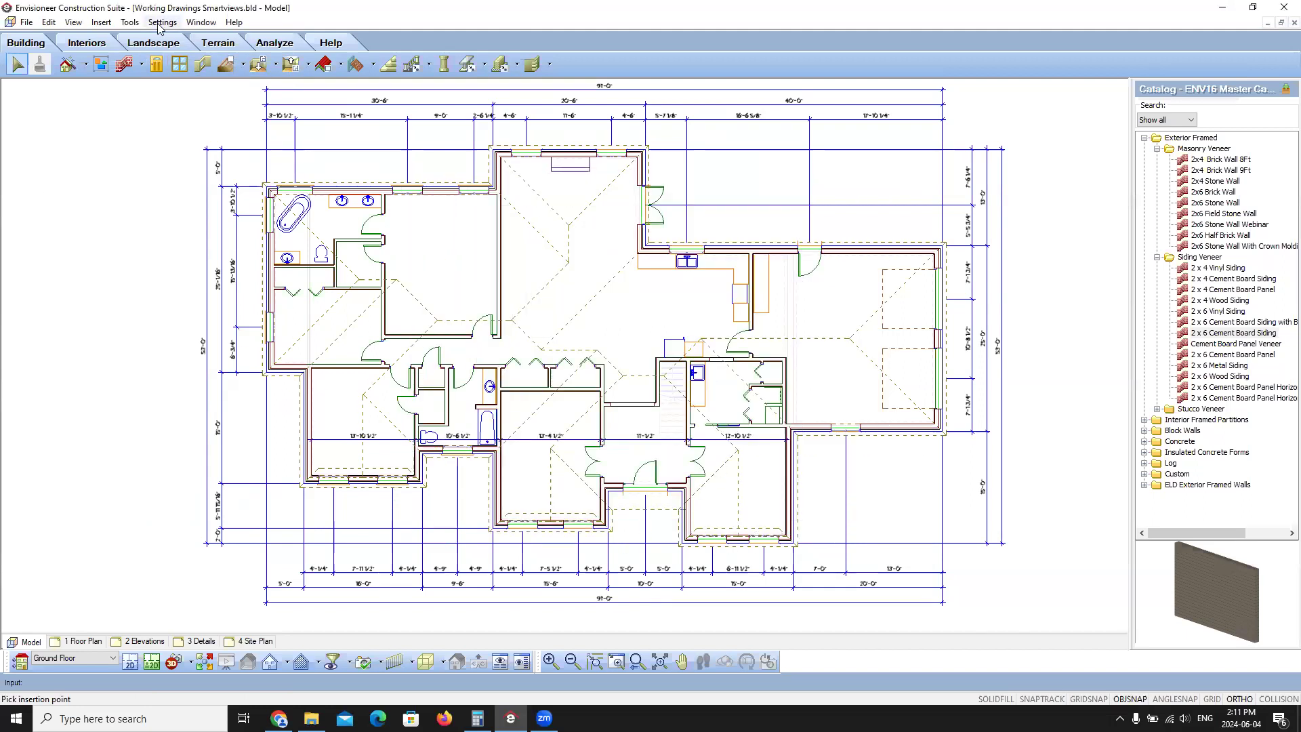
Step: Add a vertical automatic interior dimension string from outside the rear wall, through the closet and laundry area, to beyond the front-right room's exterior wall
click(129, 22)
mouse_move(177, 52)
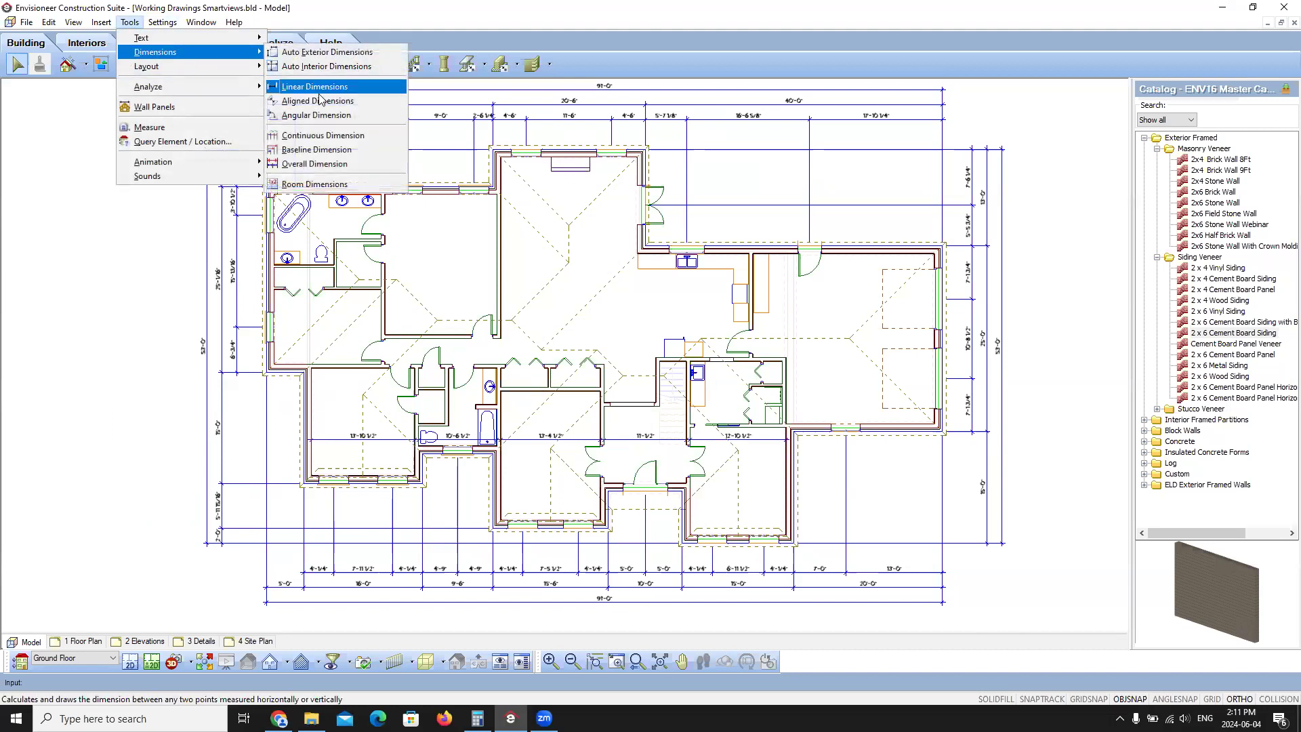
click(337, 68)
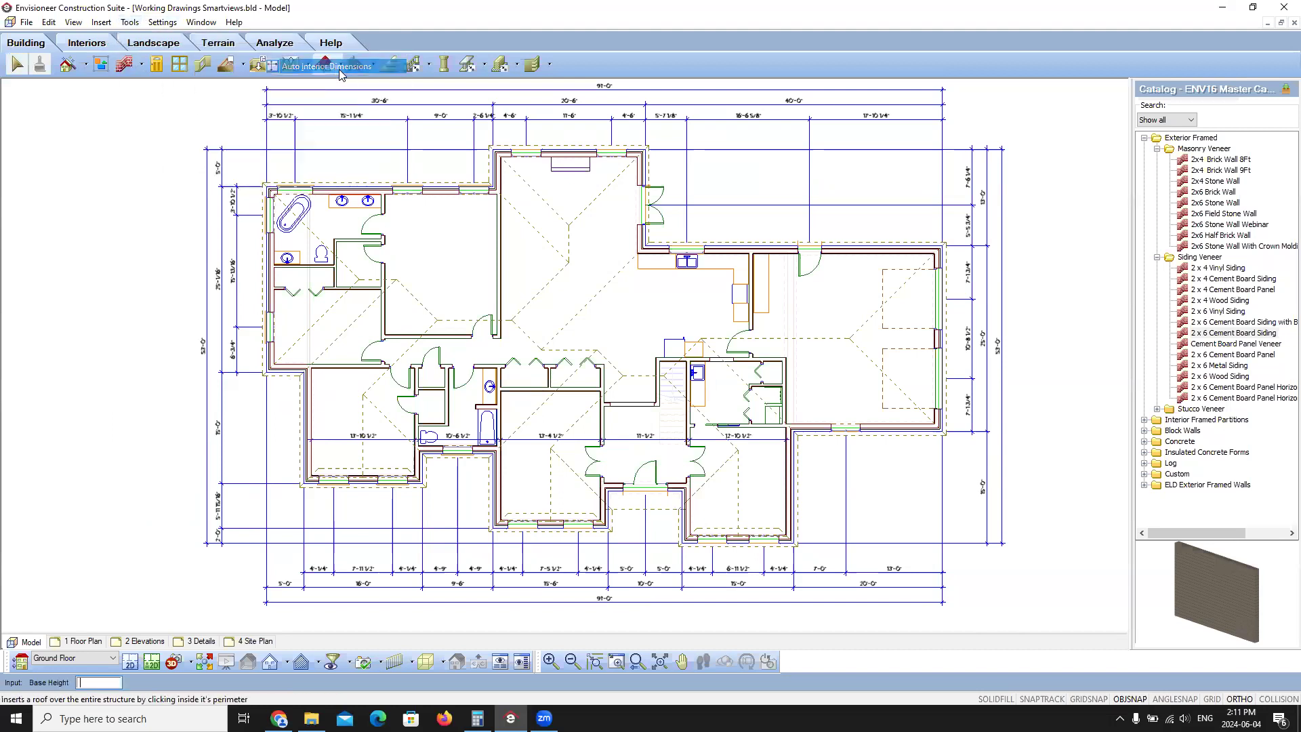
click(772, 233)
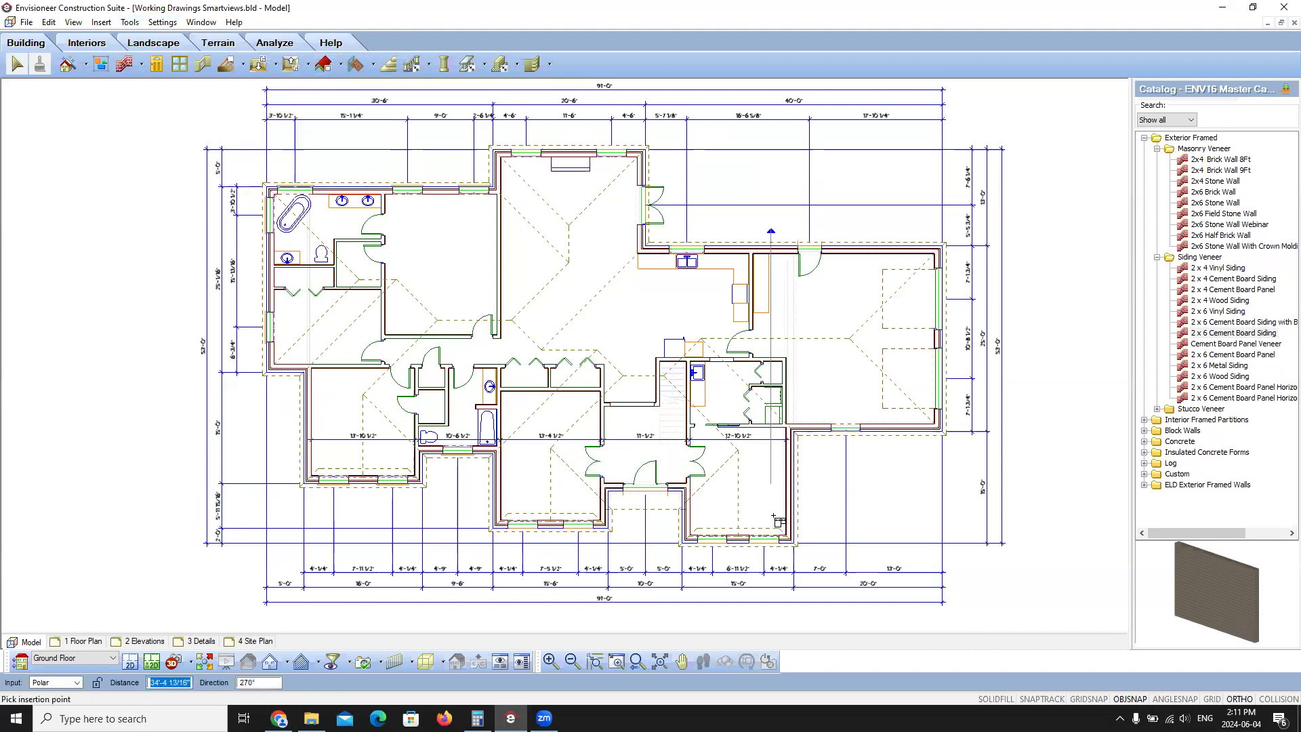
click(781, 559)
right_click(845, 505)
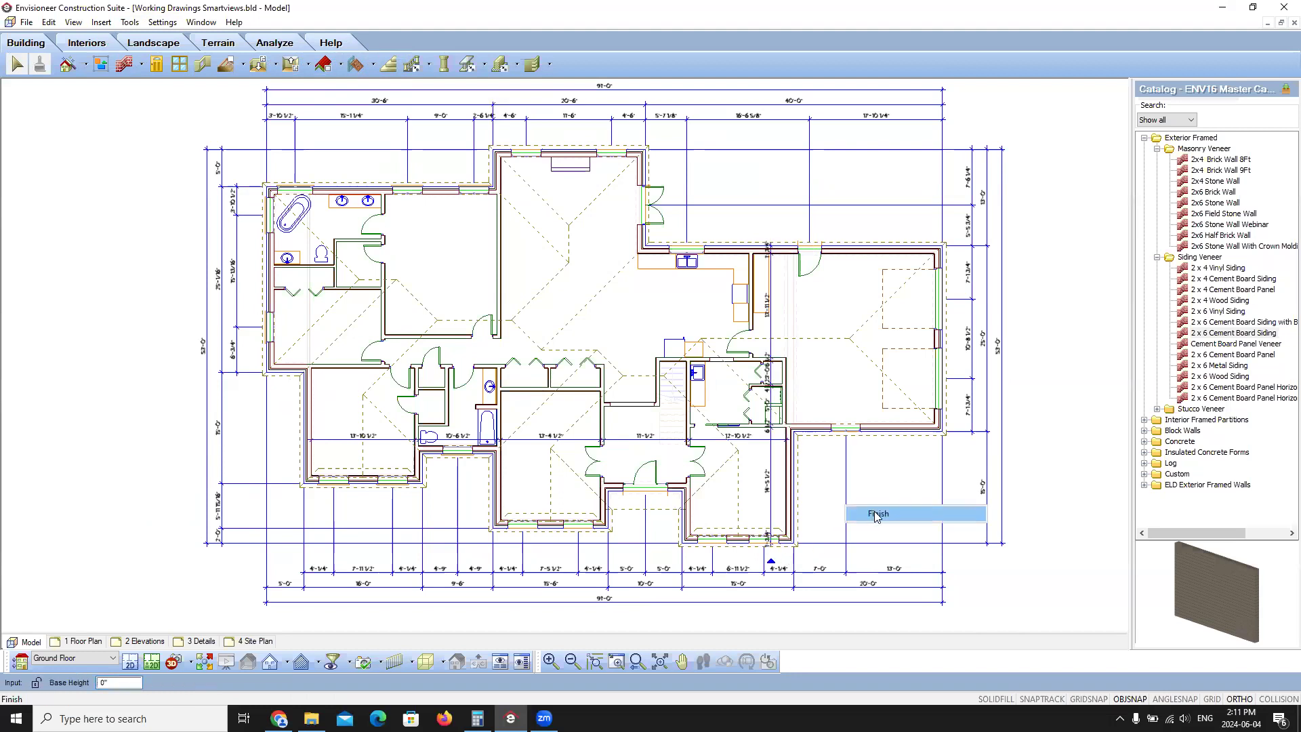
click(874, 514)
Step: Examine the wall thickness dimensions along the vertical interior string at the front wall, the closet and laundry partitions, and the rear wall
scroll(781, 574, up, 1)
scroll(779, 573, up, 4)
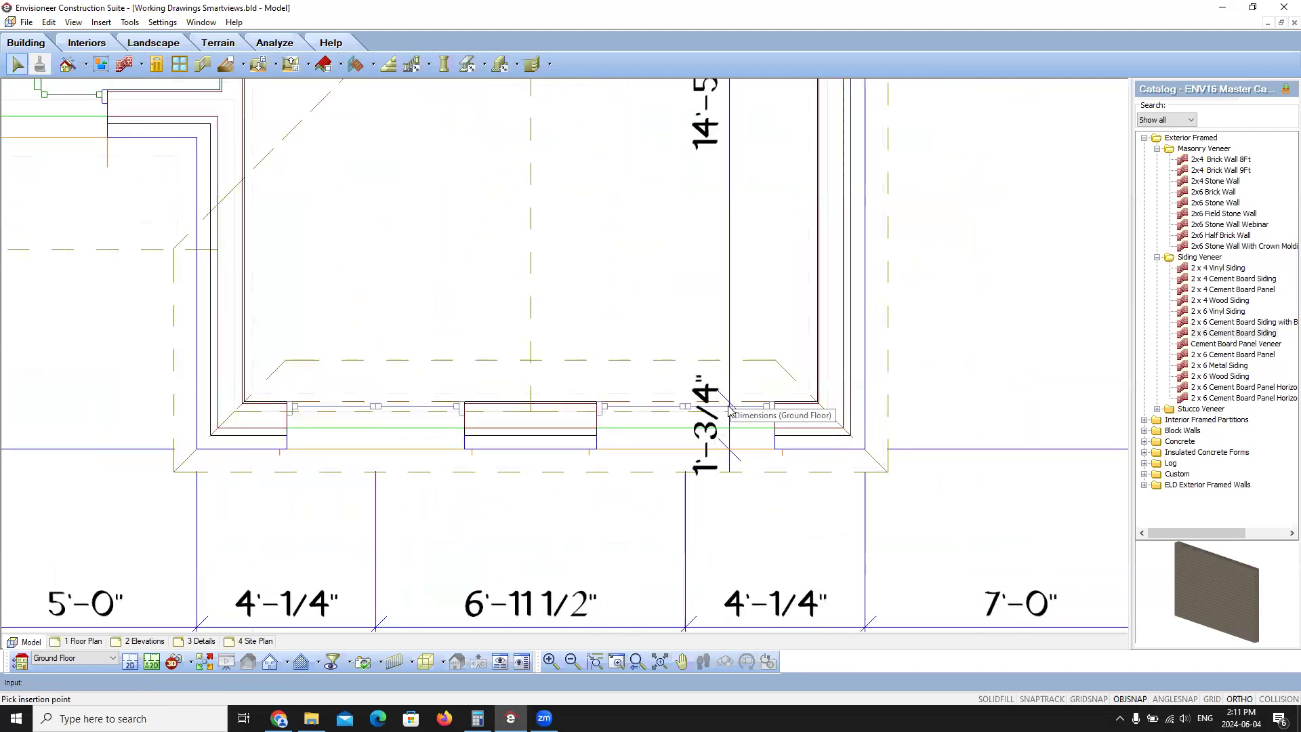
scroll(676, 487, down, 1)
scroll(675, 487, down, 2)
scroll(622, 508, up, 3)
scroll(644, 373, down, 2)
scroll(674, 234, up, 1)
scroll(674, 233, up, 1)
scroll(610, 339, down, 2)
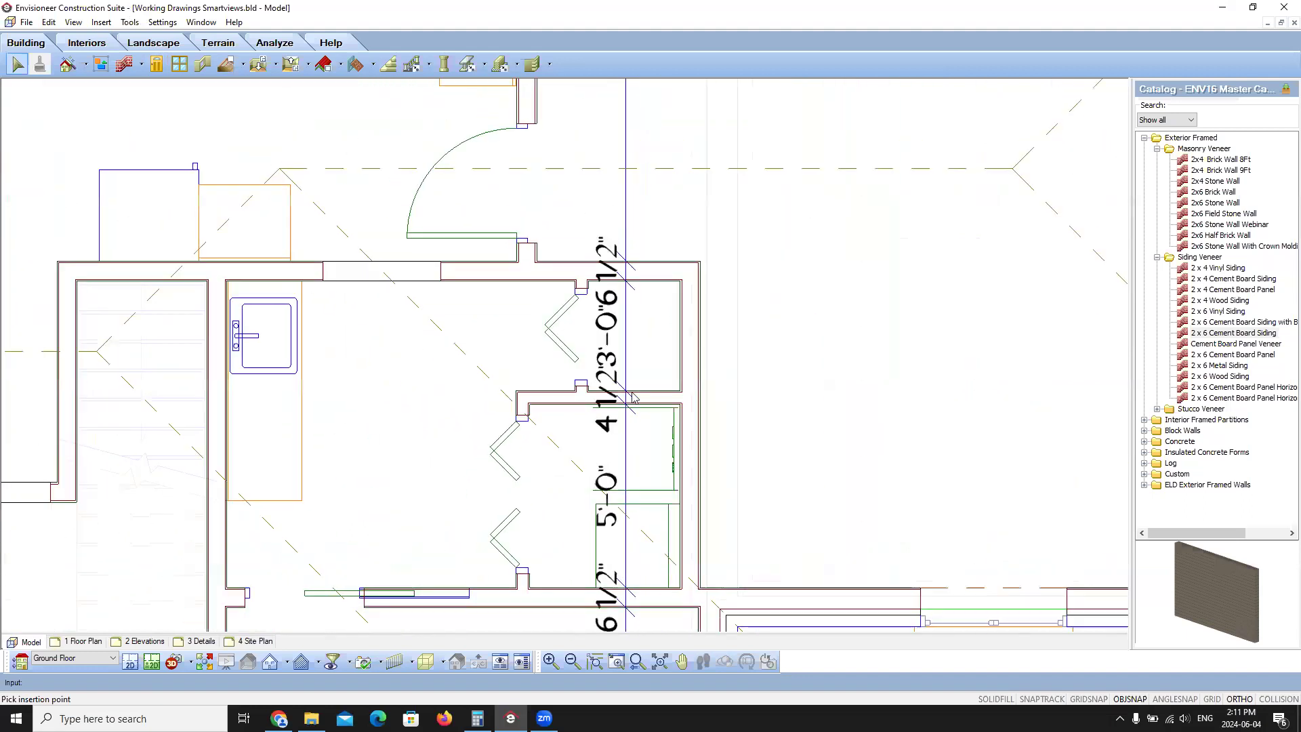
scroll(598, 304, up, 1)
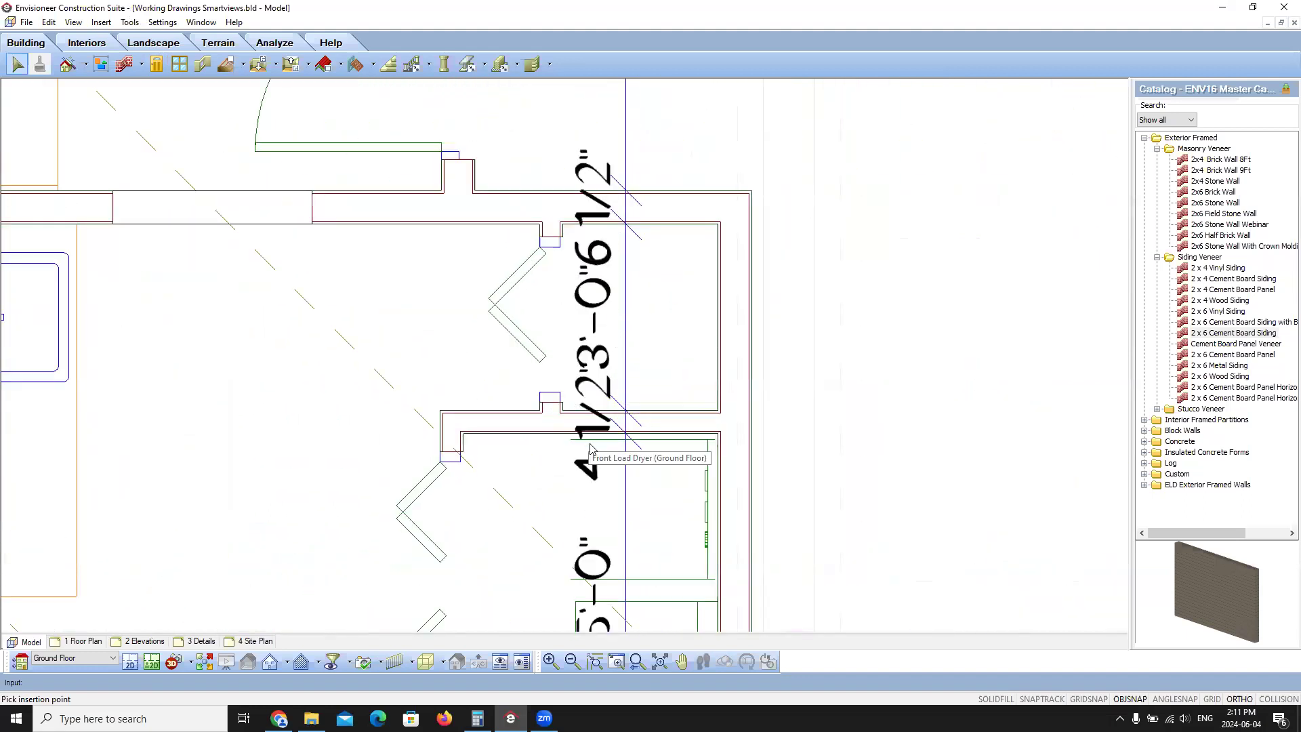
scroll(640, 286, down, 2)
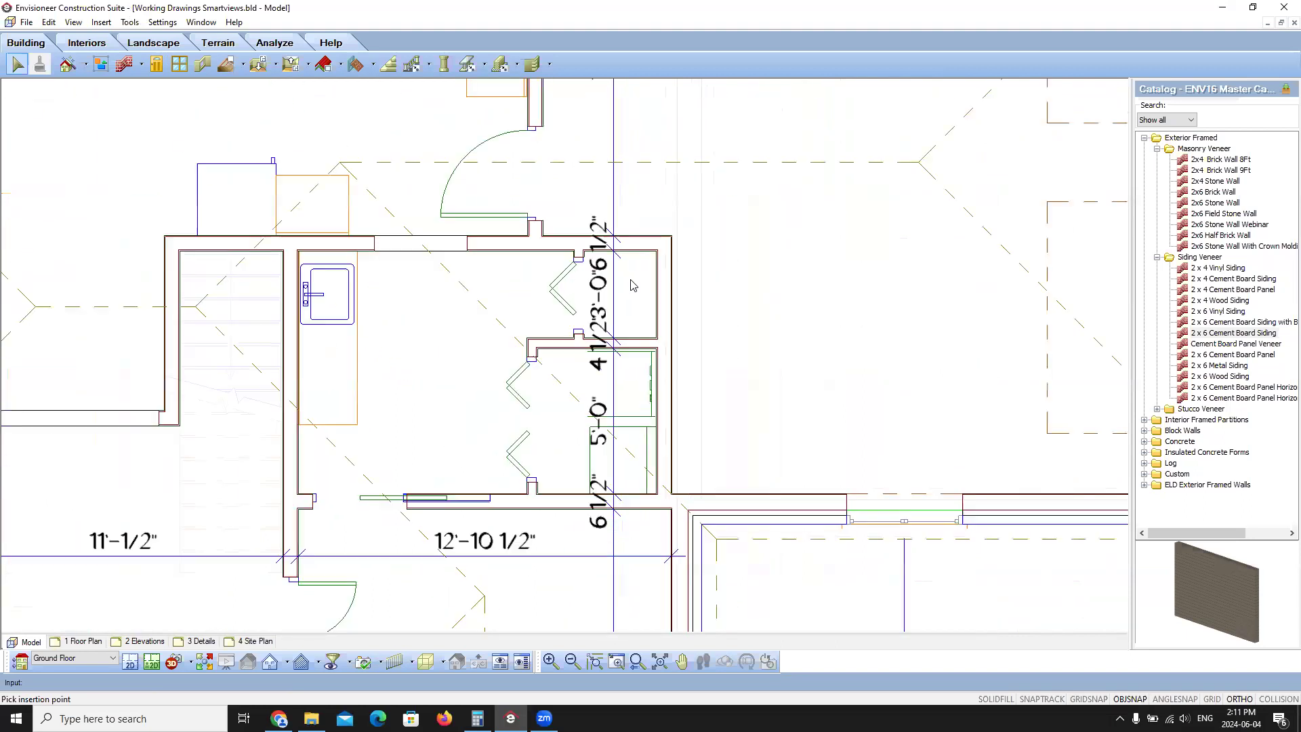
scroll(640, 287, down, 4)
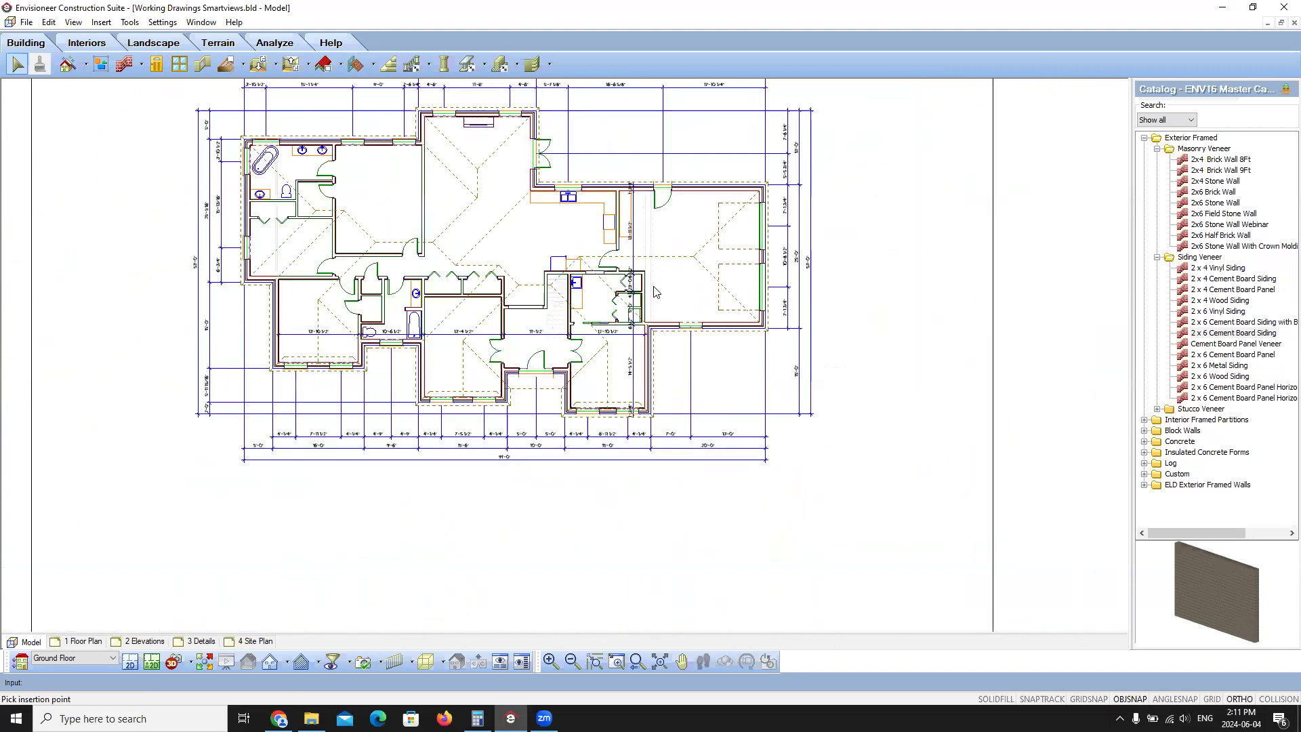
scroll(637, 203, up, 6)
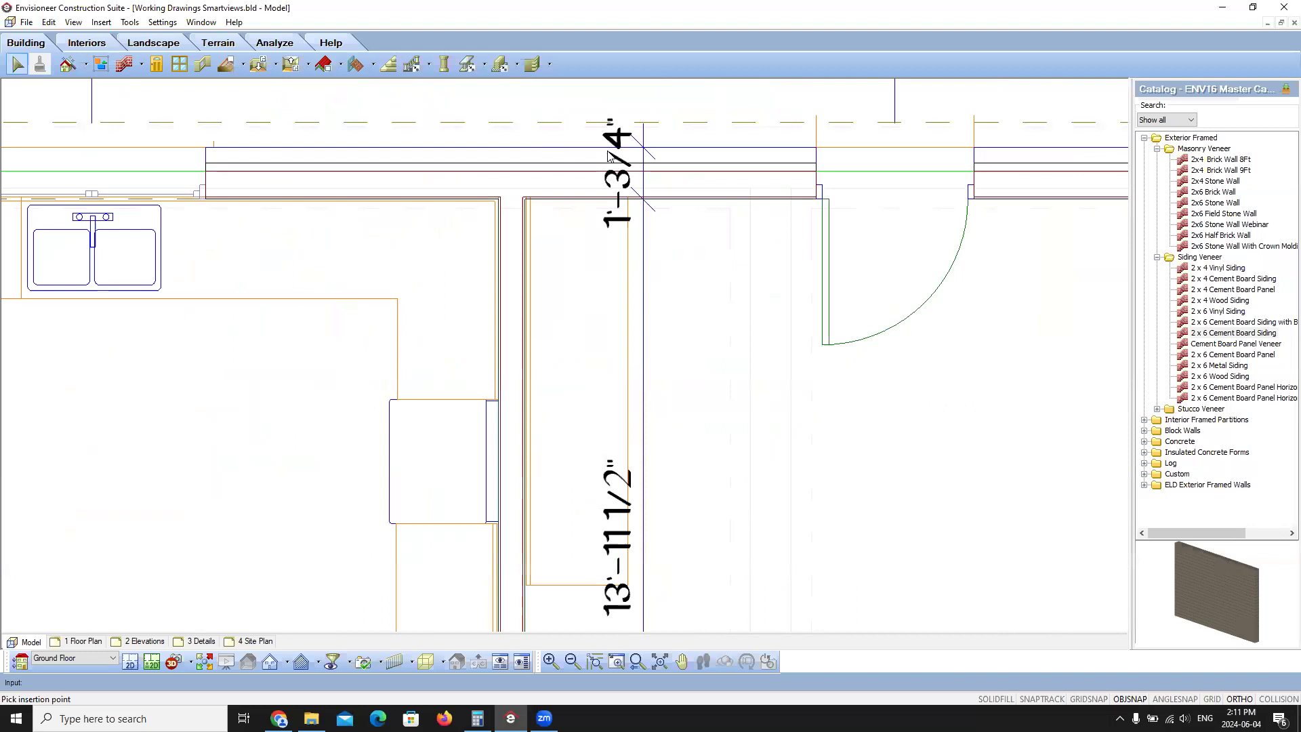
Step: Delete the rear exterior wall's thickness dimension from the vertical interior string
scroll(600, 293, down, 5)
scroll(617, 227, up, 6)
click(631, 305)
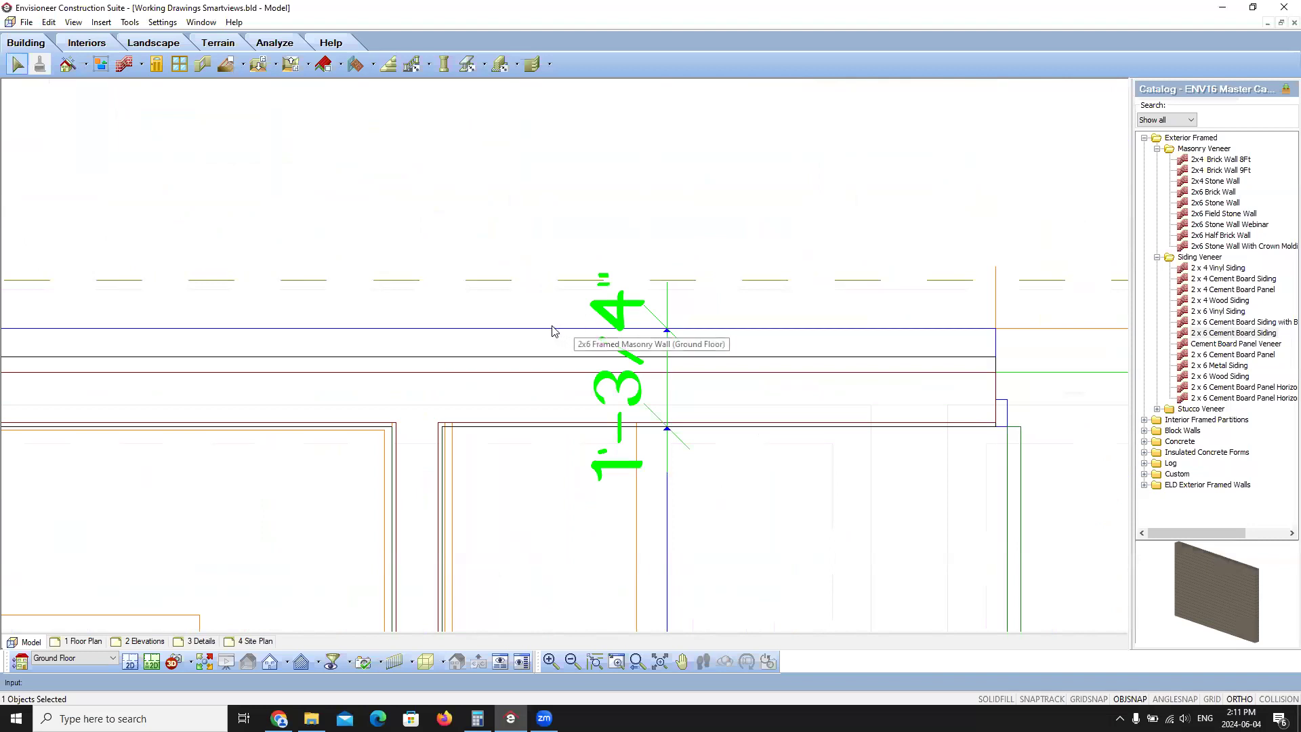
scroll(561, 244, down, 4)
scroll(594, 266, down, 3)
scroll(518, 376, up, 8)
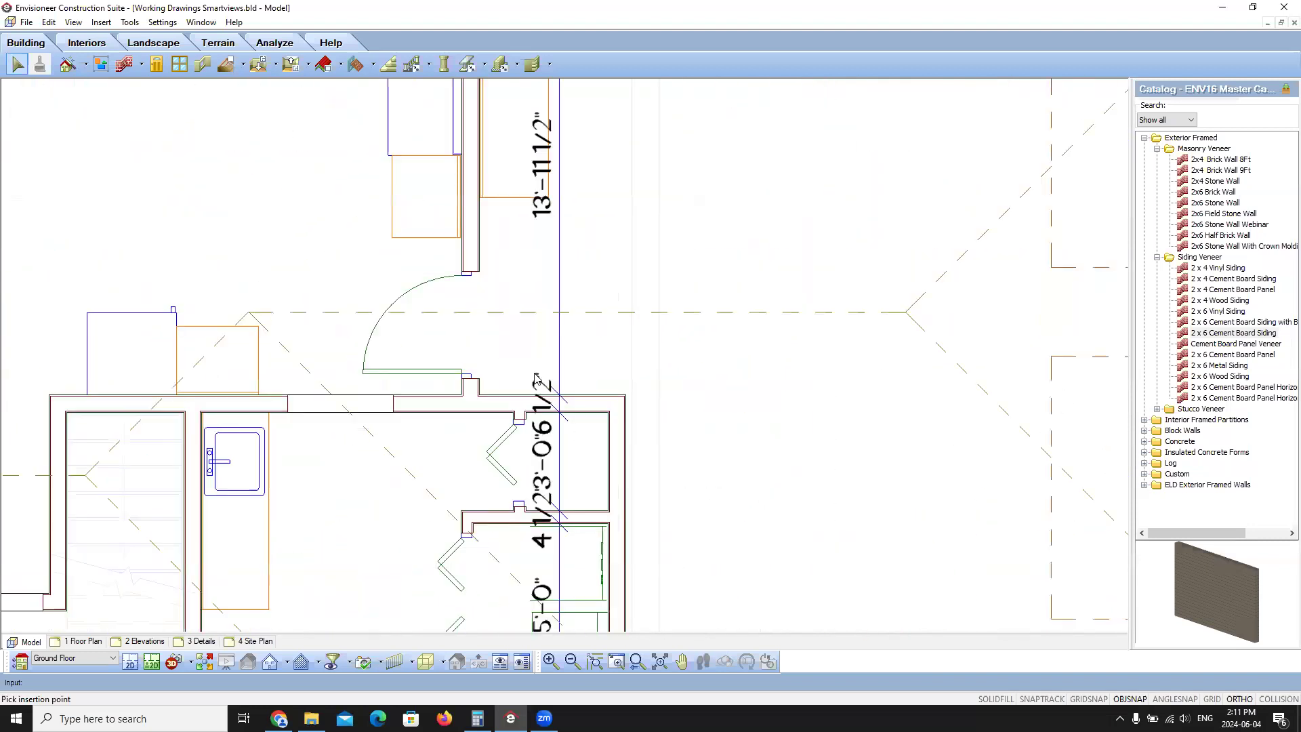
Step: Delete the three partition thickness dimensions around the closet and laundry area from the vertical interior string
click(516, 377)
scroll(516, 377, down, 1)
scroll(527, 461, up, 2)
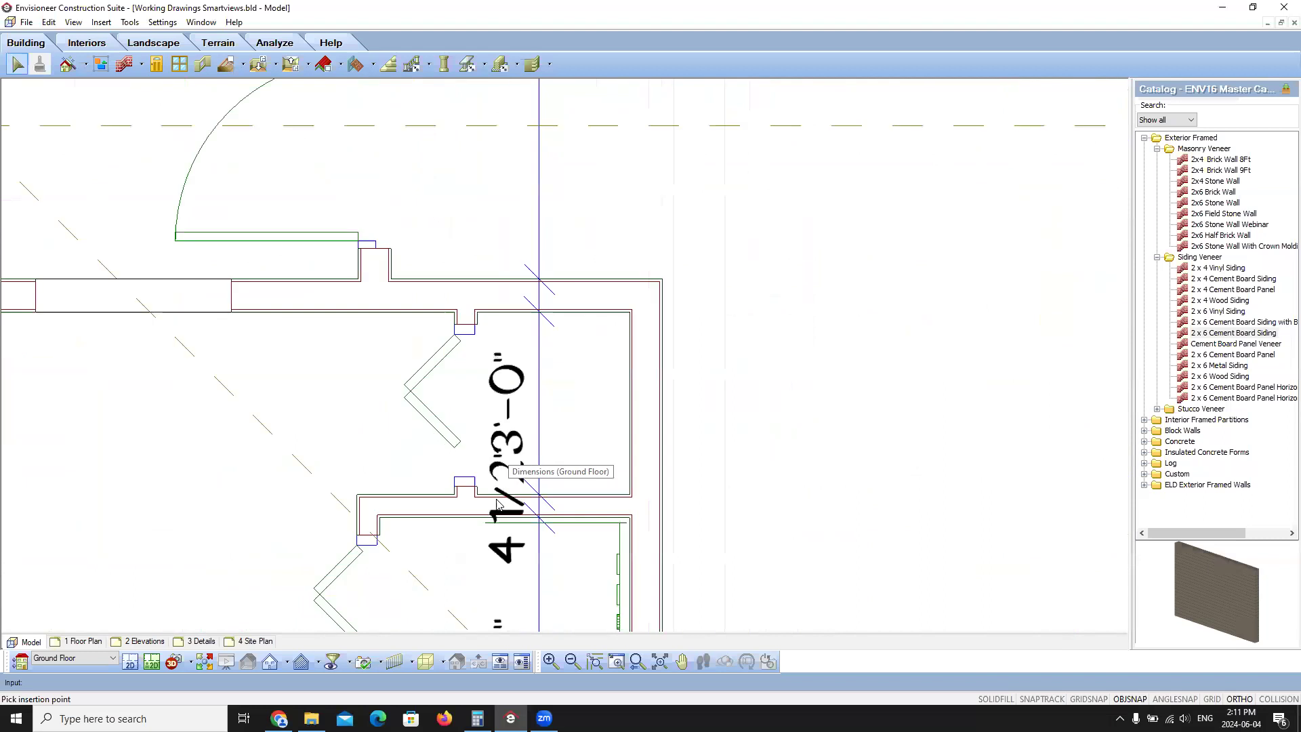
click(511, 559)
scroll(511, 560, down, 3)
scroll(583, 500, up, 3)
click(583, 496)
key(Delete)
Step: Delete the front exterior wall's thickness dimension from the vertical interior string
scroll(631, 315, down, 4)
scroll(628, 559, up, 4)
click(600, 425)
key(Delete)
scroll(599, 425, down, 4)
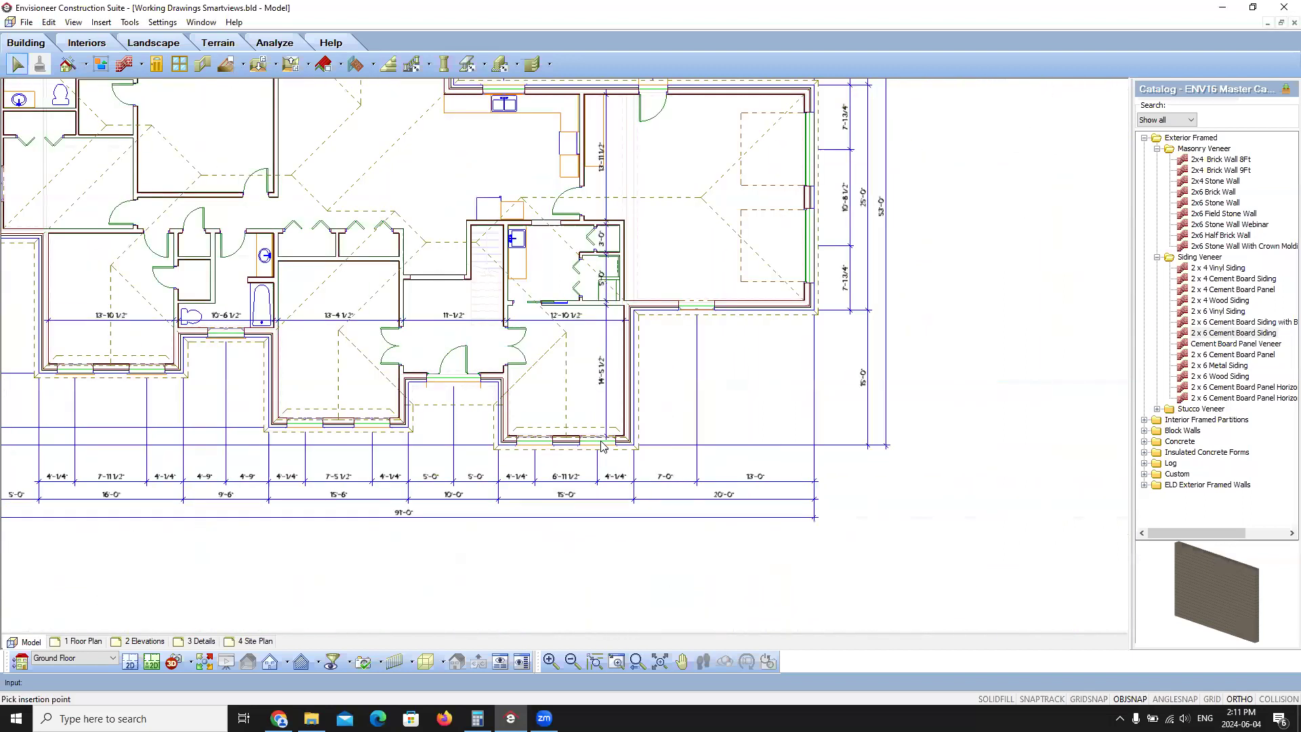
scroll(602, 444, up, 1)
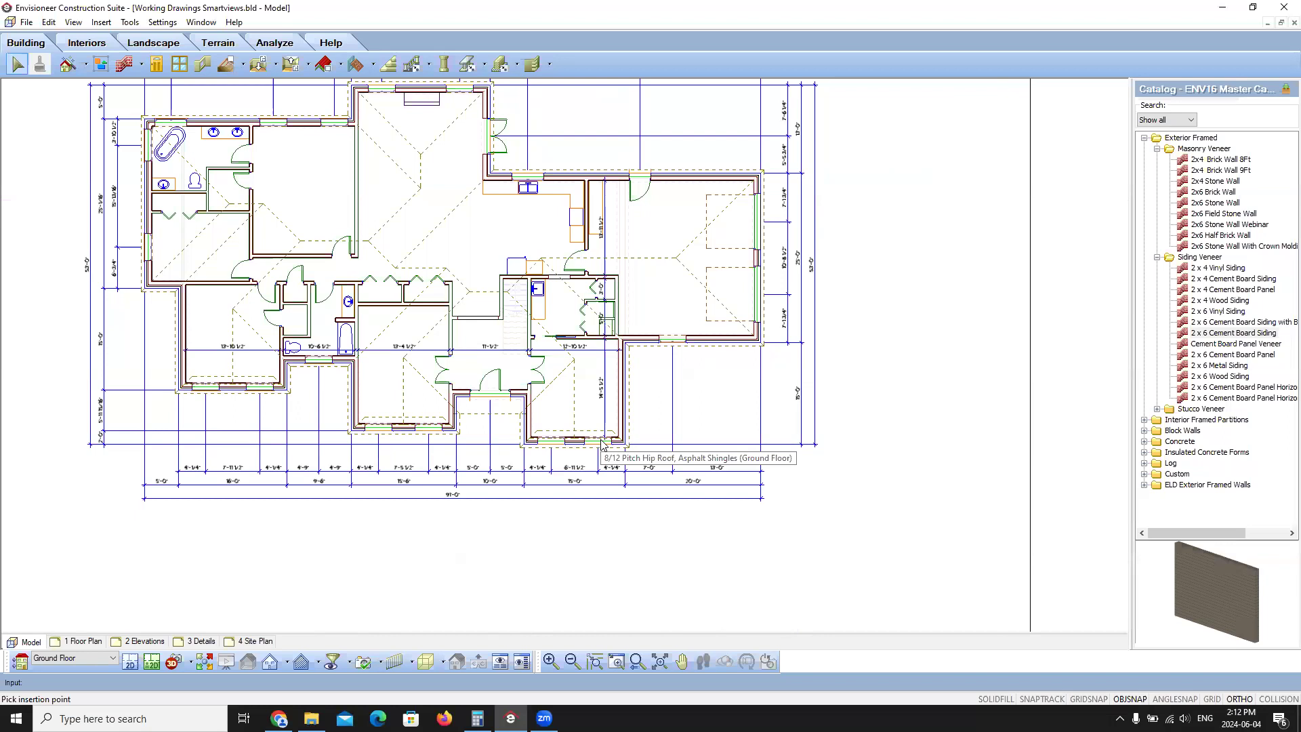
Step: Start a room dimension in the rear bedroom, defining its width between the two inside corners of the hallway-side wall
click(130, 22)
mouse_move(108, 23)
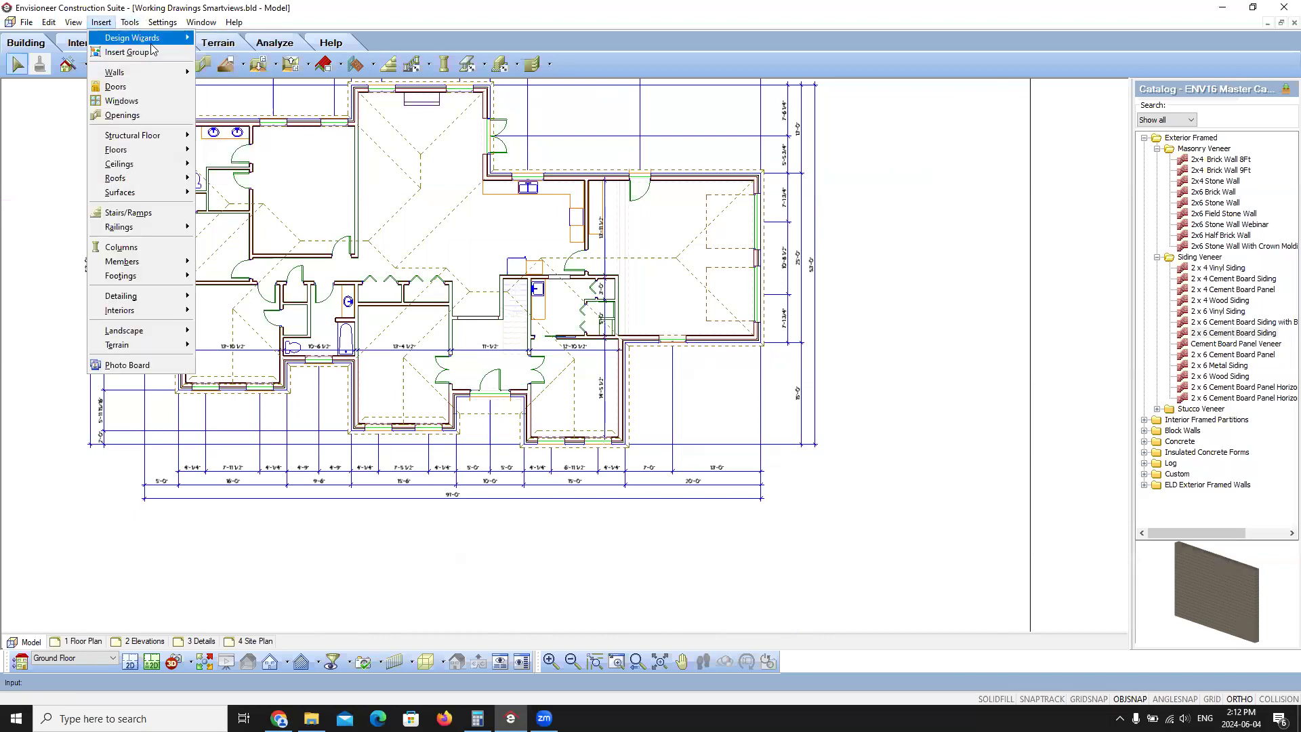
mouse_move(154, 52)
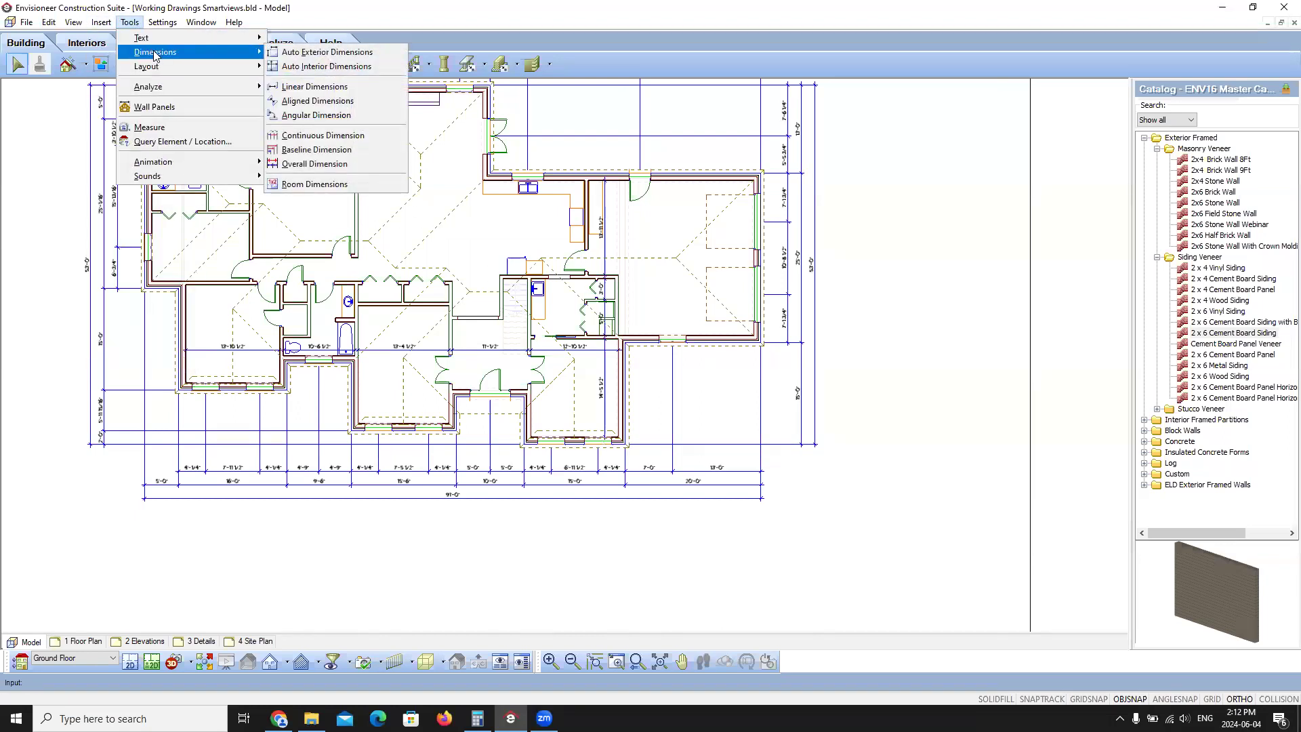
click(316, 184)
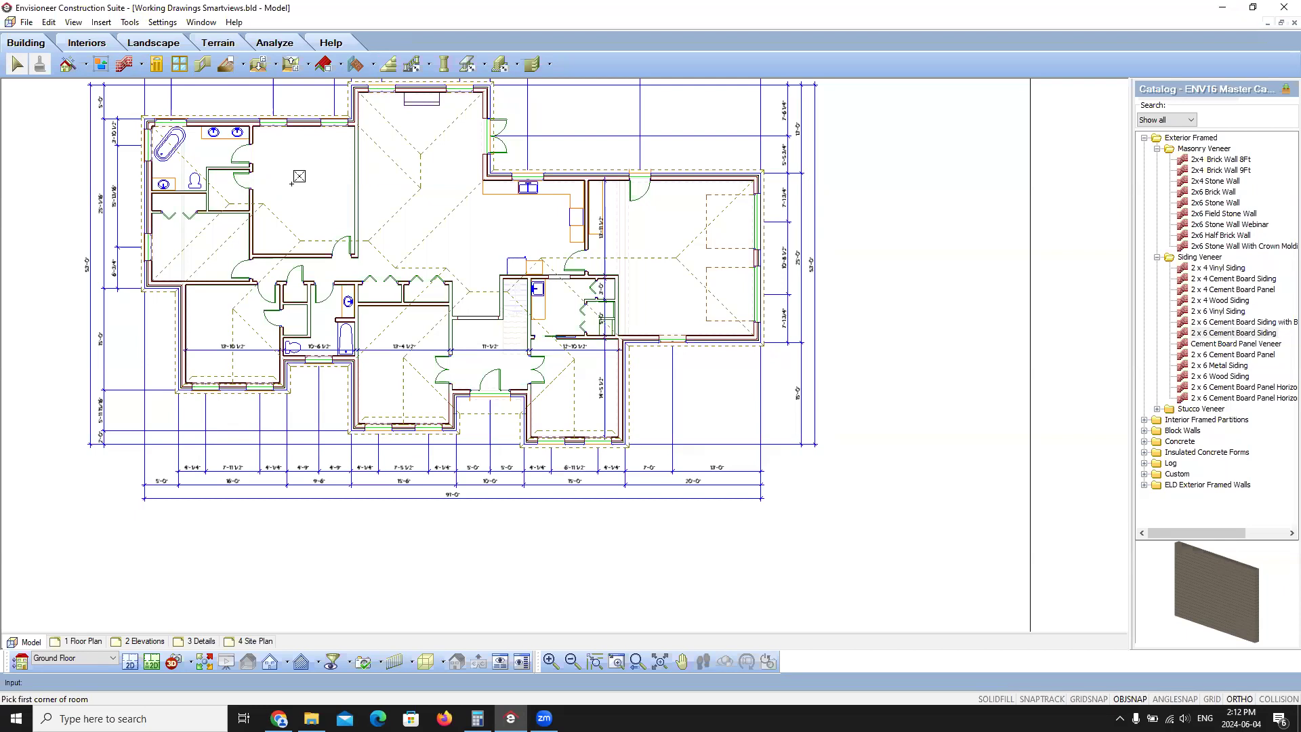
scroll(267, 246, up, 2)
scroll(267, 246, up, 4)
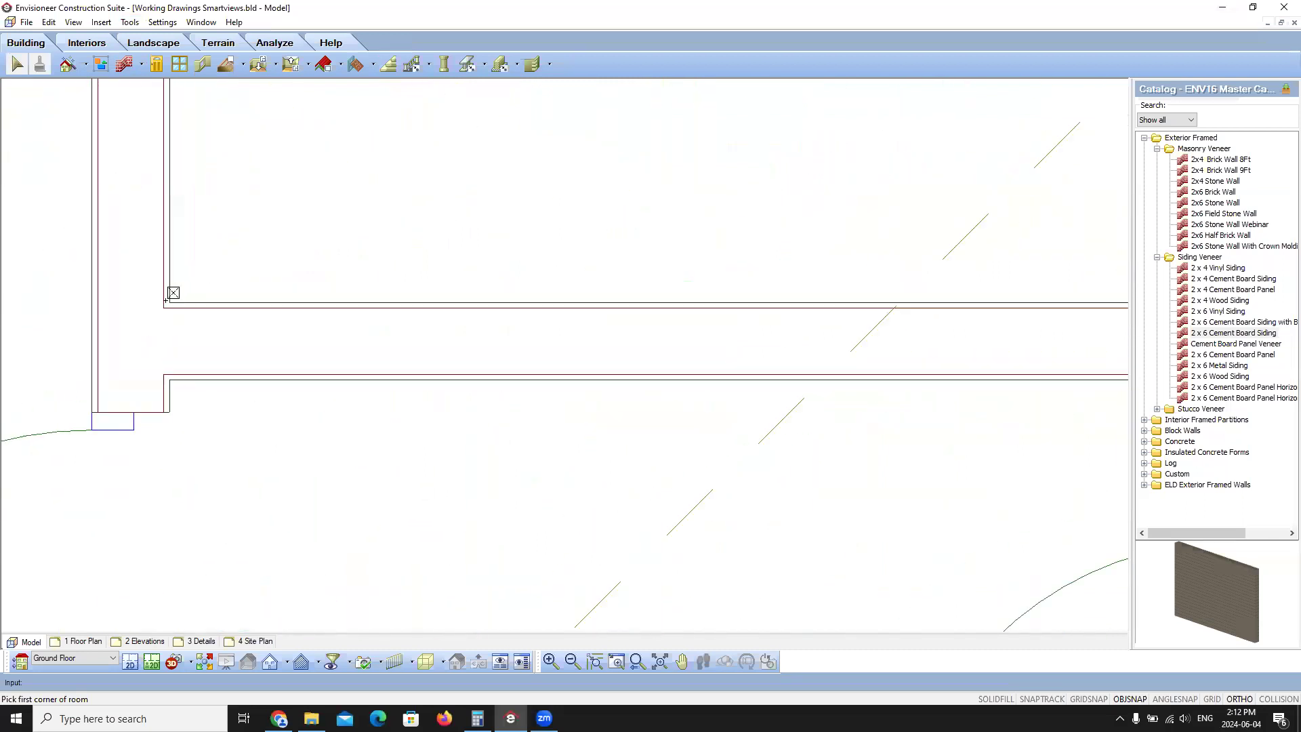
click(170, 303)
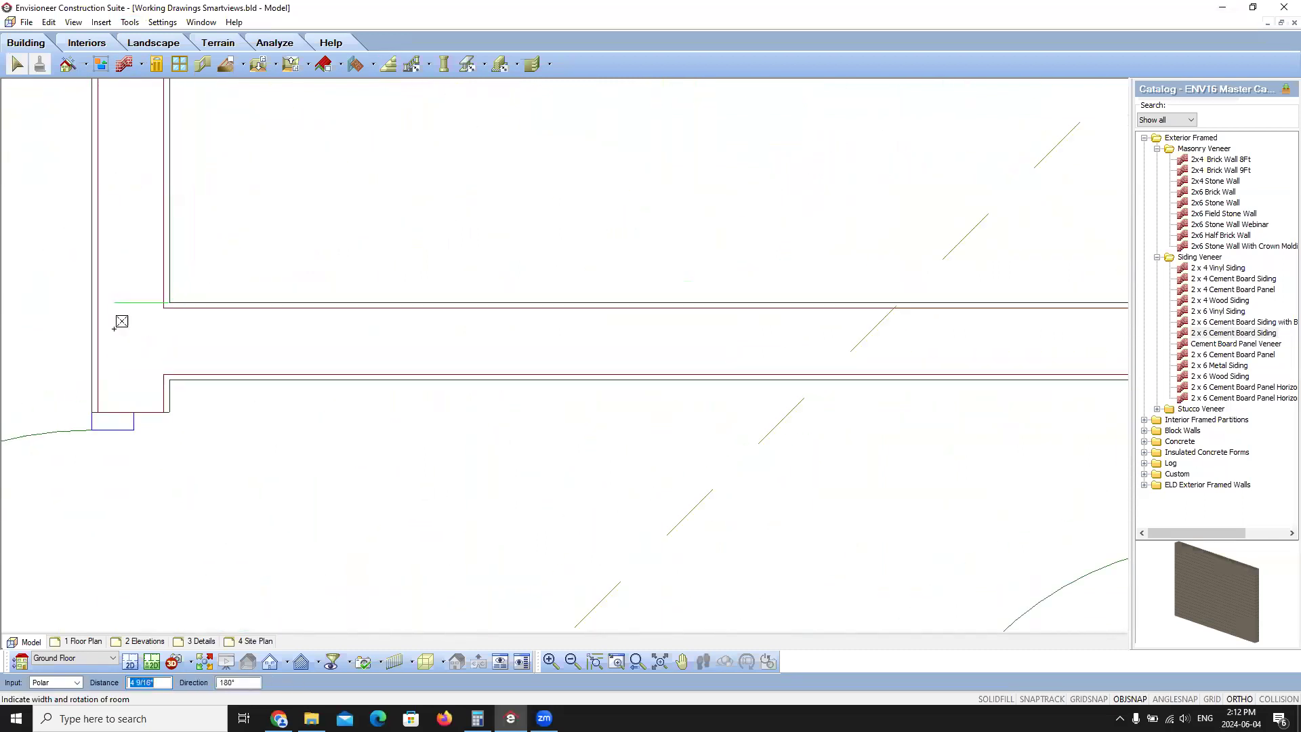
scroll(129, 318, down, 3)
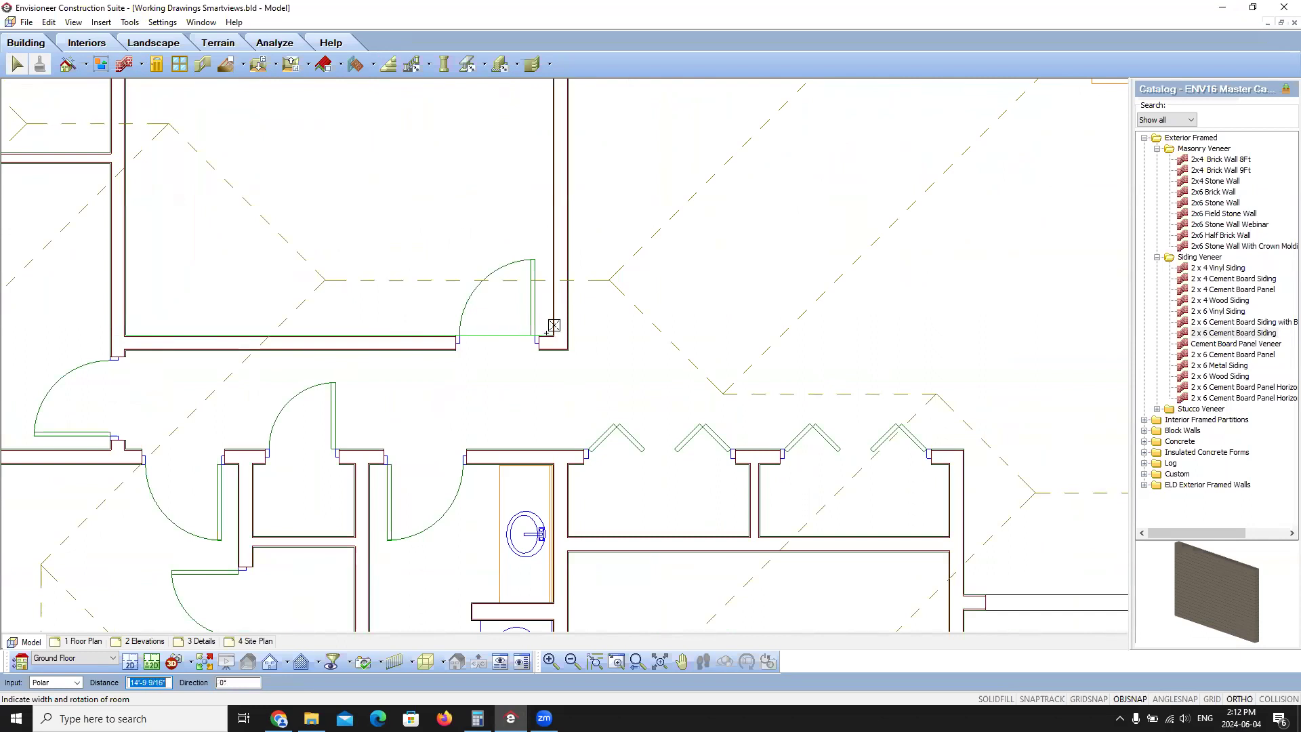
scroll(553, 325, up, 3)
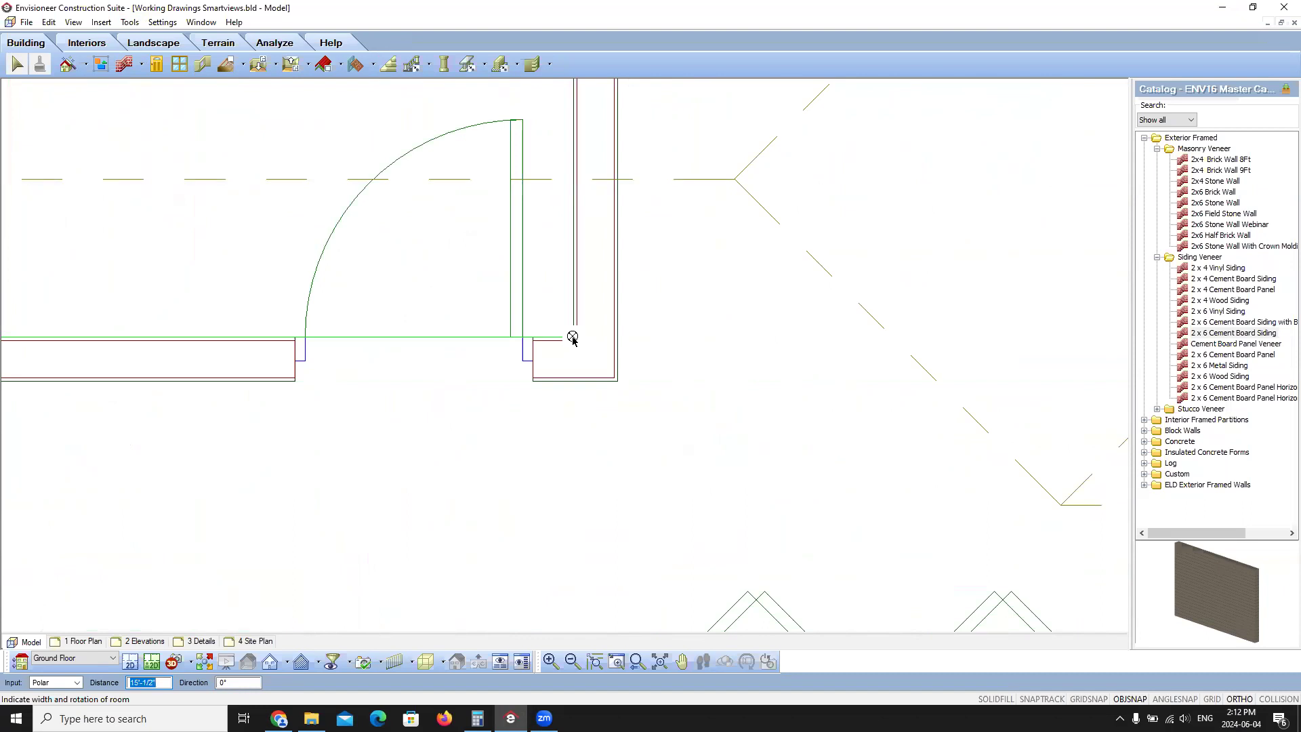
click(573, 339)
Step: Define the rear bedroom's length up to the inside corner at the exterior wall beside the great room
scroll(581, 407, down, 3)
scroll(582, 448, down, 1)
scroll(582, 448, down, 1)
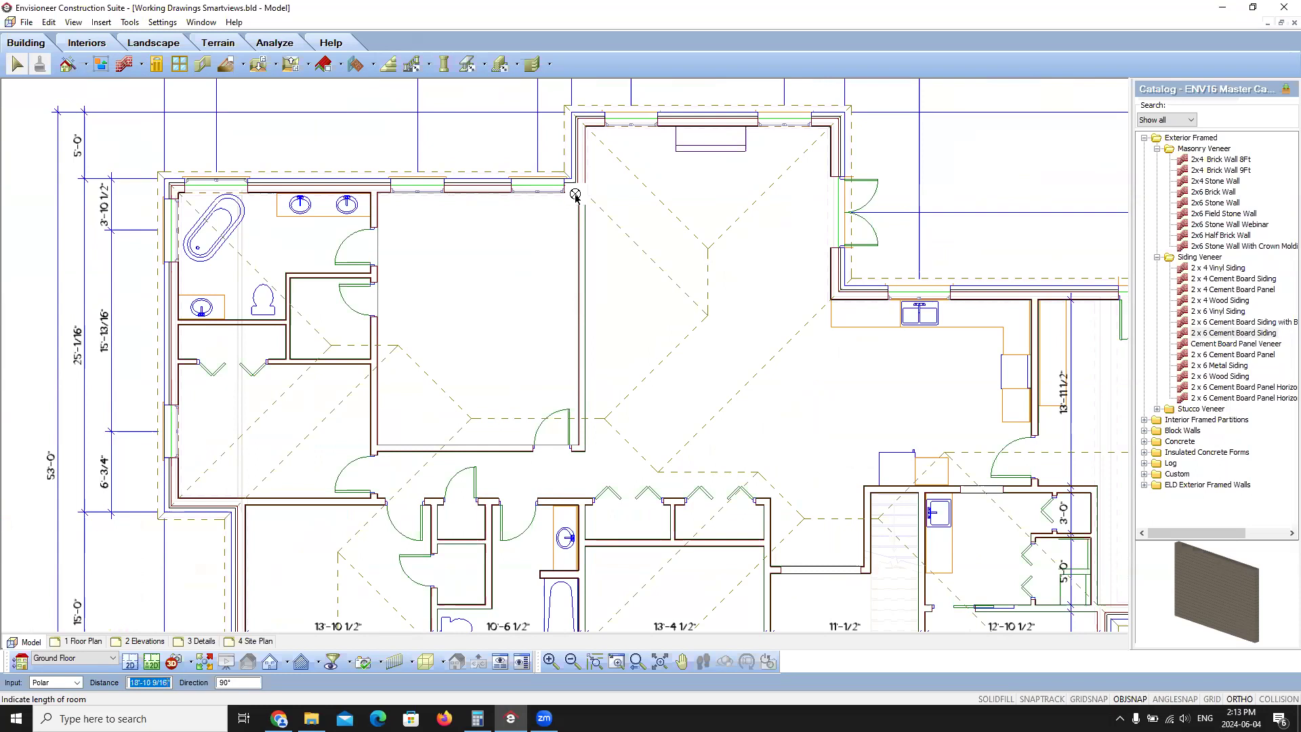
scroll(577, 195, up, 5)
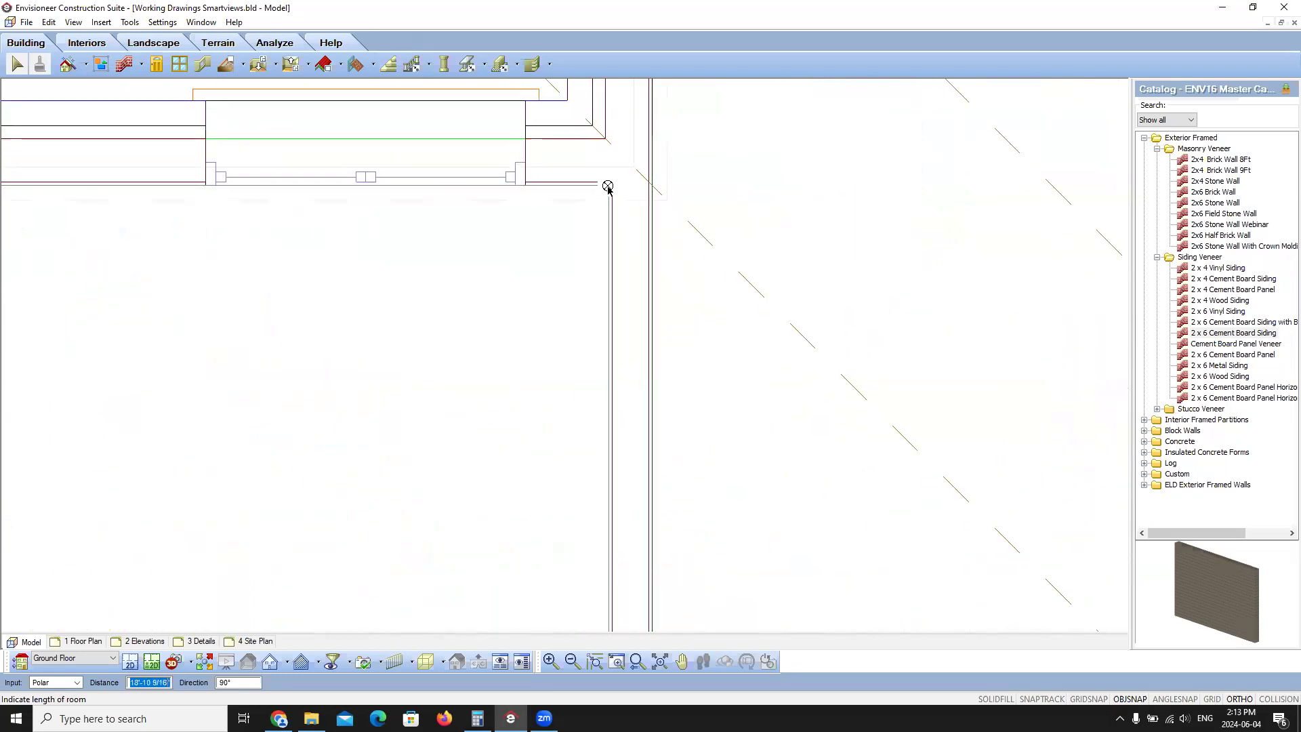
click(608, 188)
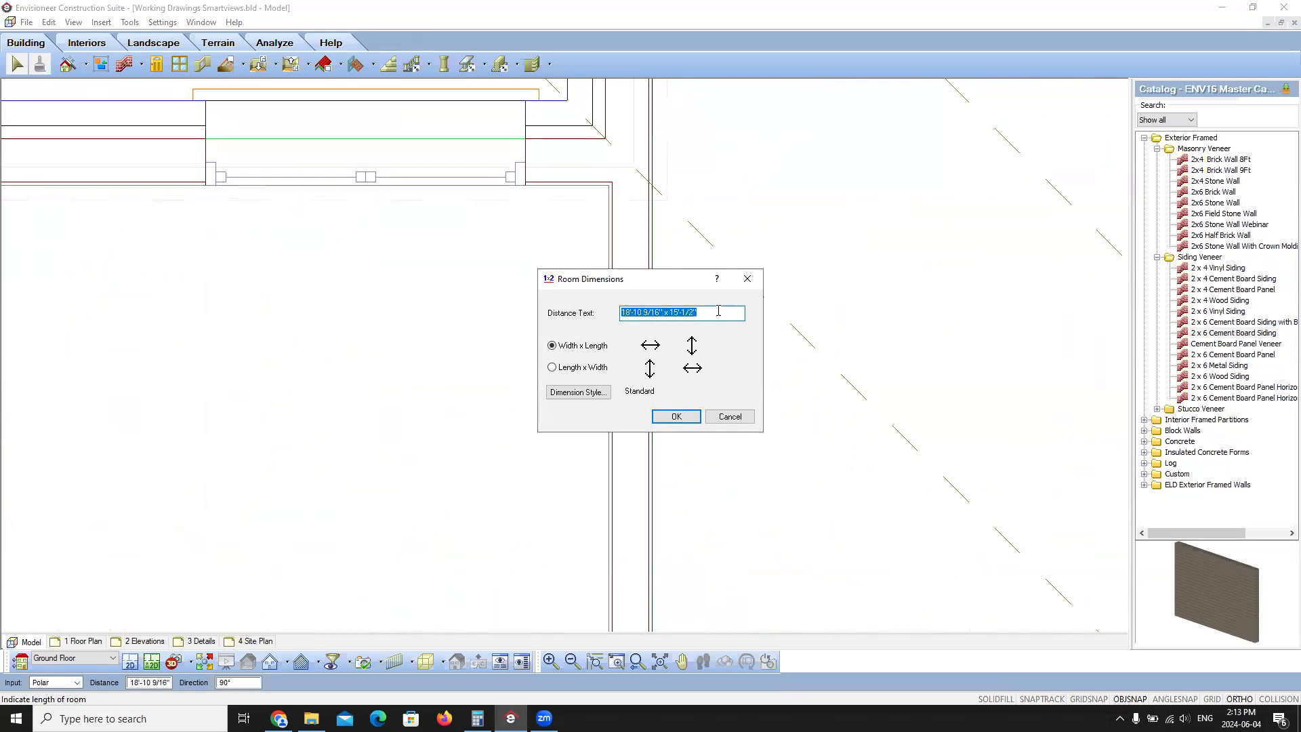
Step: Shorten the room dimension's distance text to 18'-10" x 15'
click(657, 313)
key(BackSpace)
key(BackSpace)
key(BackSpace)
key(BackSpace)
key(BackSpace)
key(End)
key(Left)
key(Left)
key(BackSpace)
key(BackSpace)
key(BackSpace)
key(BackSpace)
Step: Choose Standard as the dimension style for the room dimension
click(588, 396)
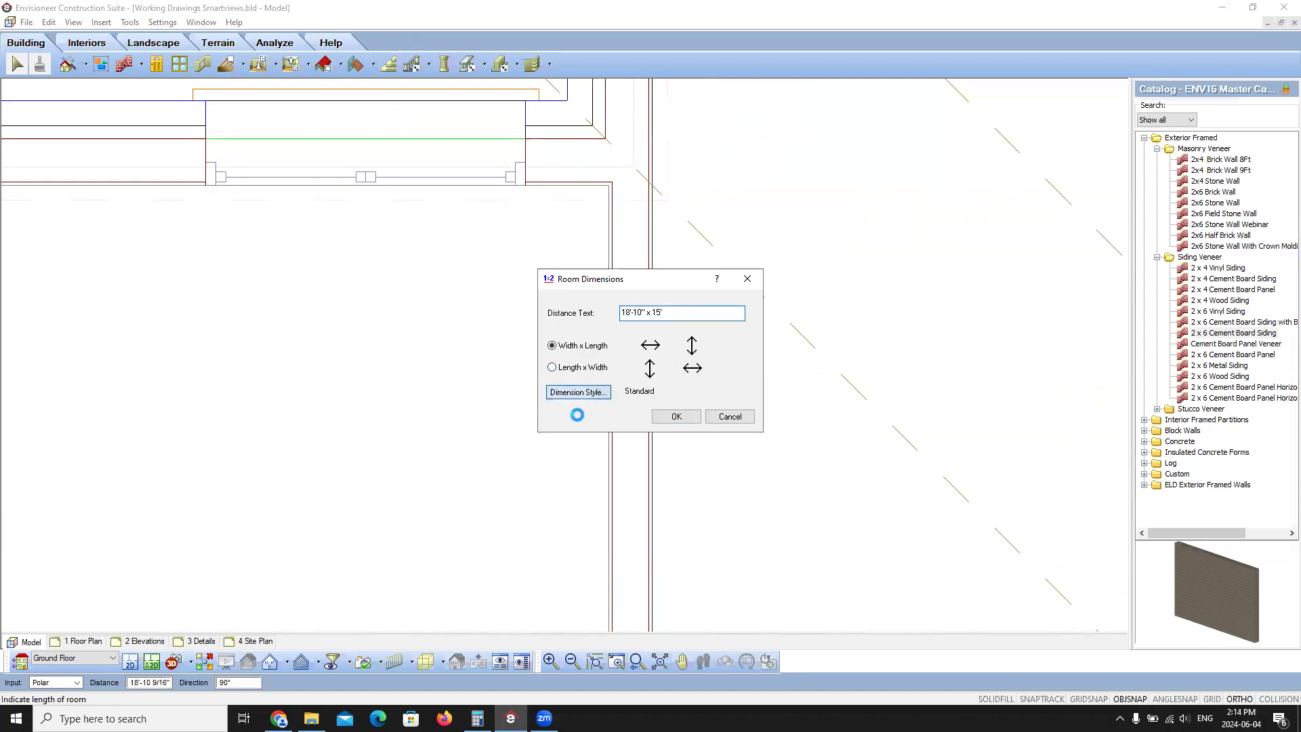
click(578, 229)
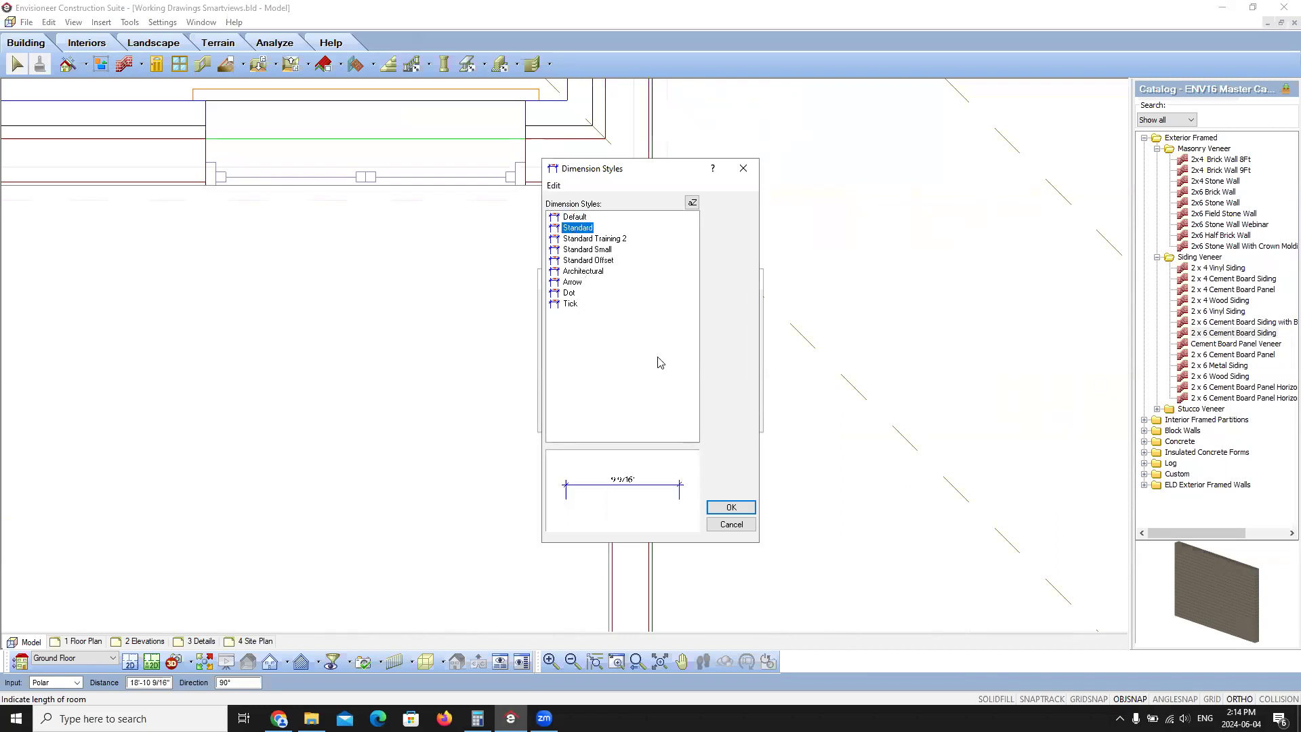
click(730, 506)
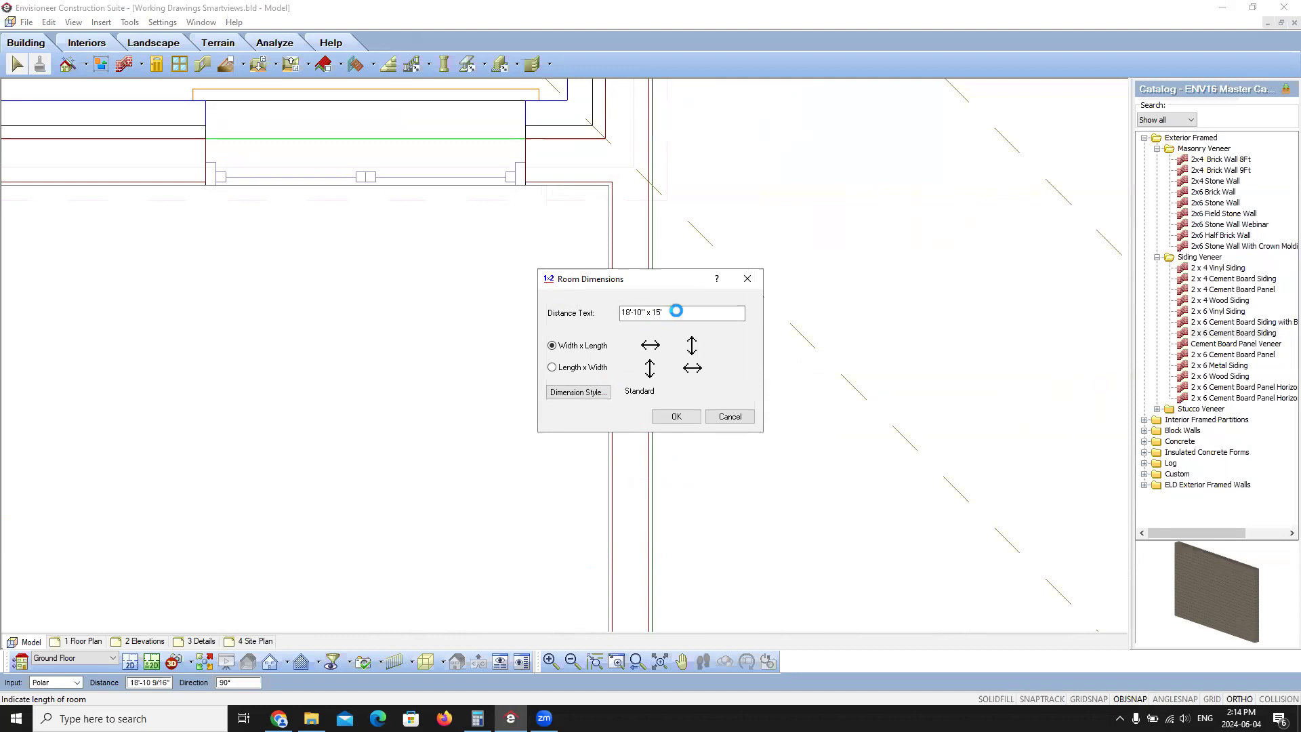
key(Return)
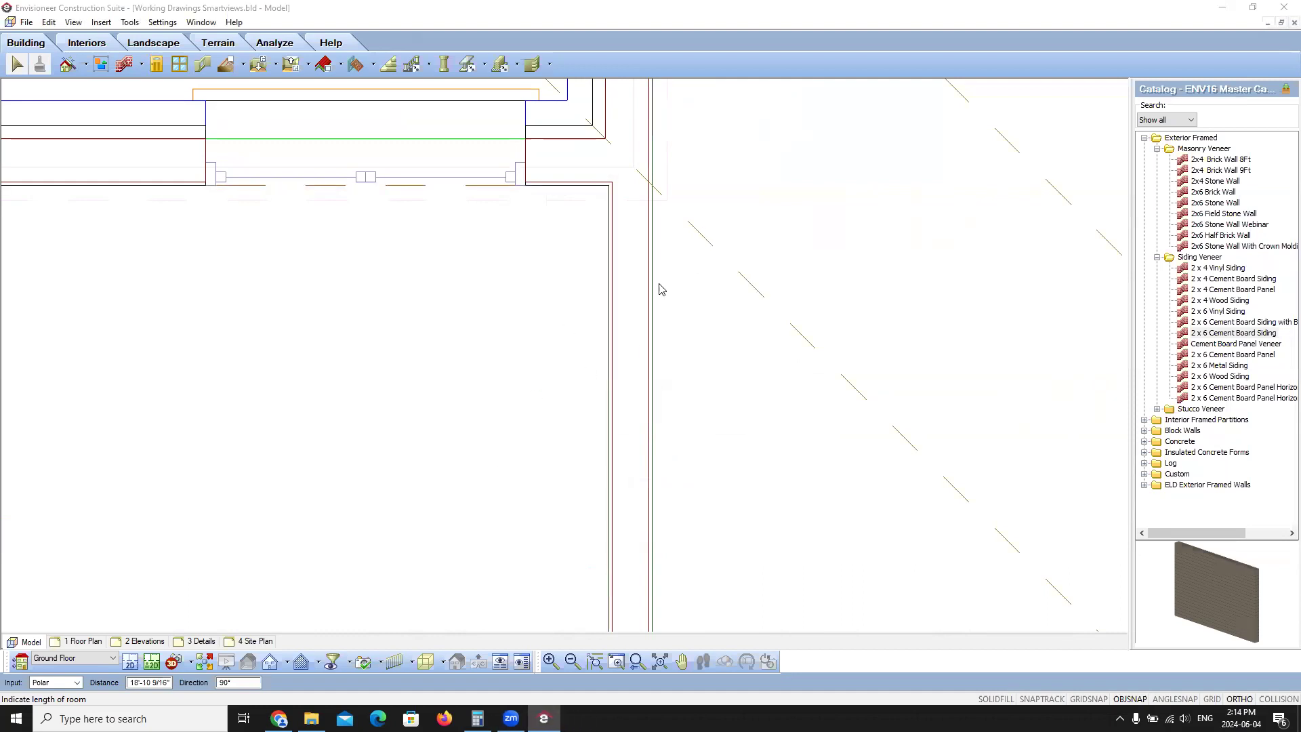
click(522, 394)
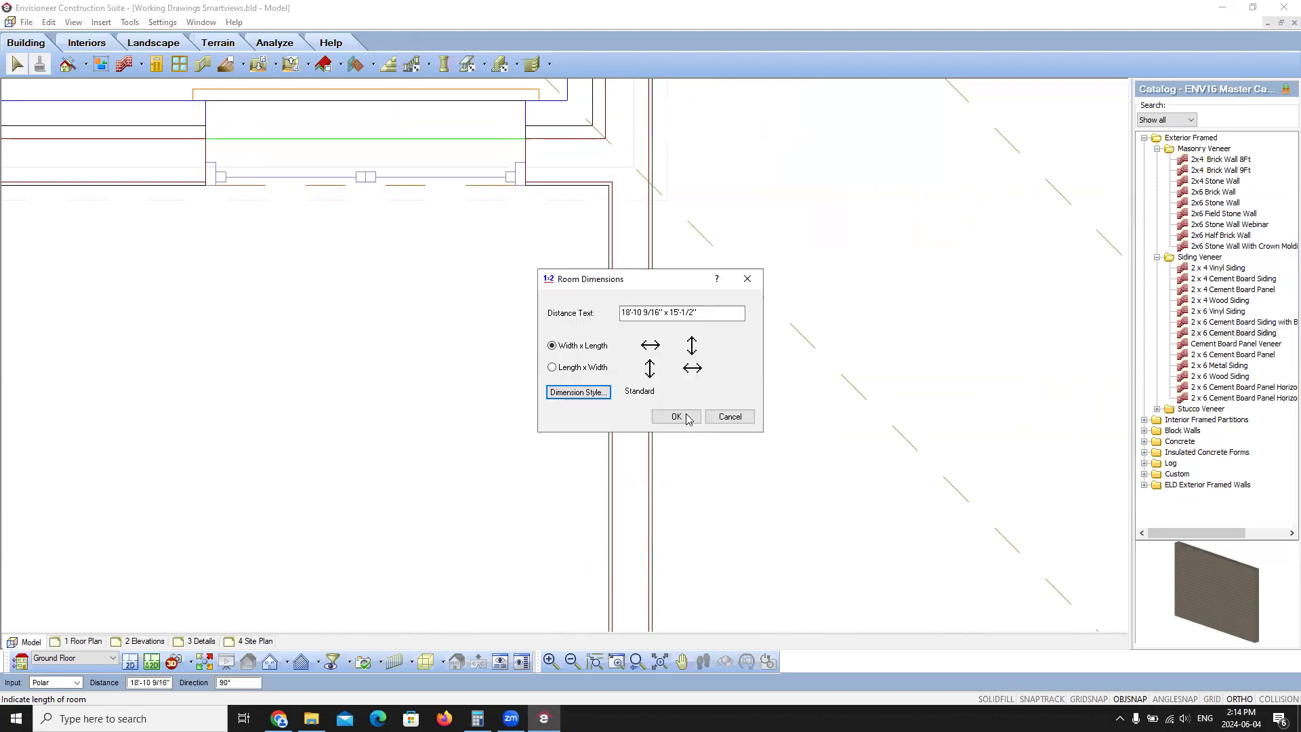
Step: Place the rear bedroom's room dimension with its distance text changed to 18'-10" x 15', and finish the Room Dimensions command
click(657, 313)
key(BackSpace)
key(BackSpace)
key(BackSpace)
key(BackSpace)
key(BackSpace)
key(BackSpace)
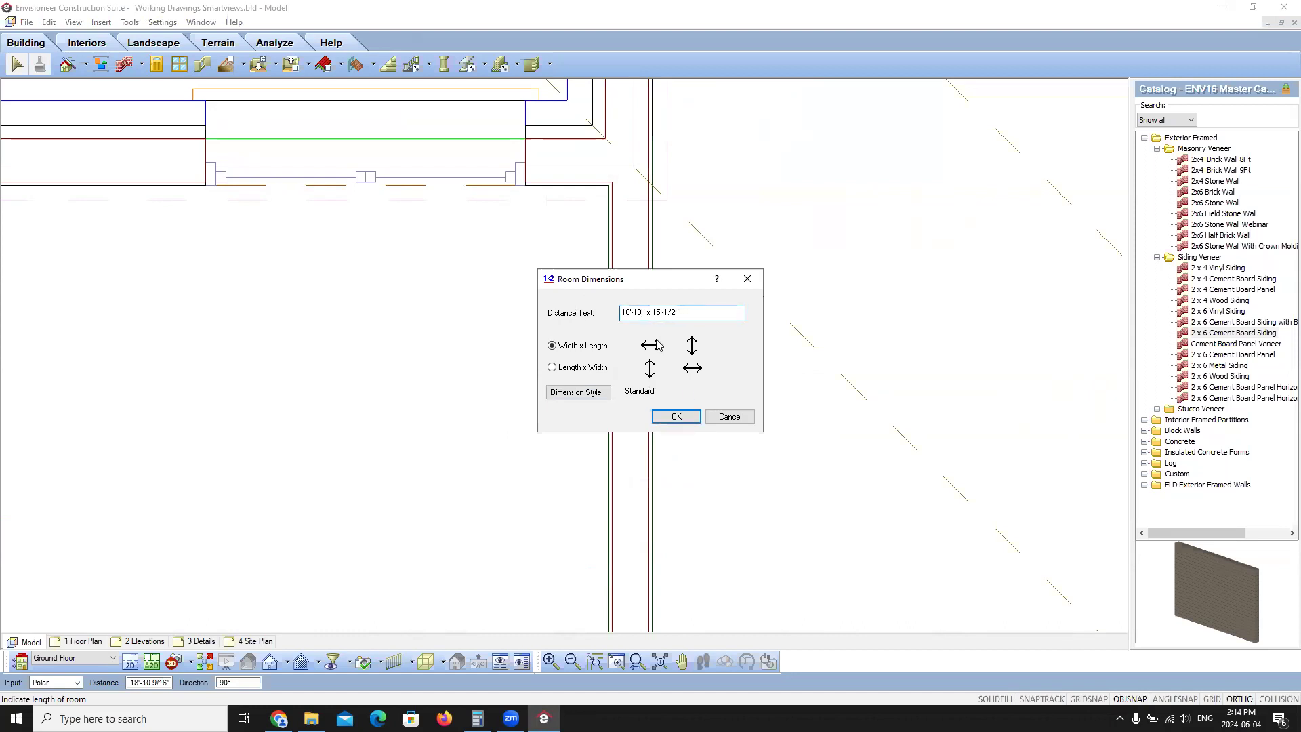
key(Right)
key(Right)
key(BackSpace)
key(BackSpace)
key(BackSpace)
key(BackSpace)
key(BackSpace)
key(BackSpace)
click(670, 416)
scroll(433, 315, down, 6)
scroll(434, 313, down, 4)
scroll(441, 308, up, 6)
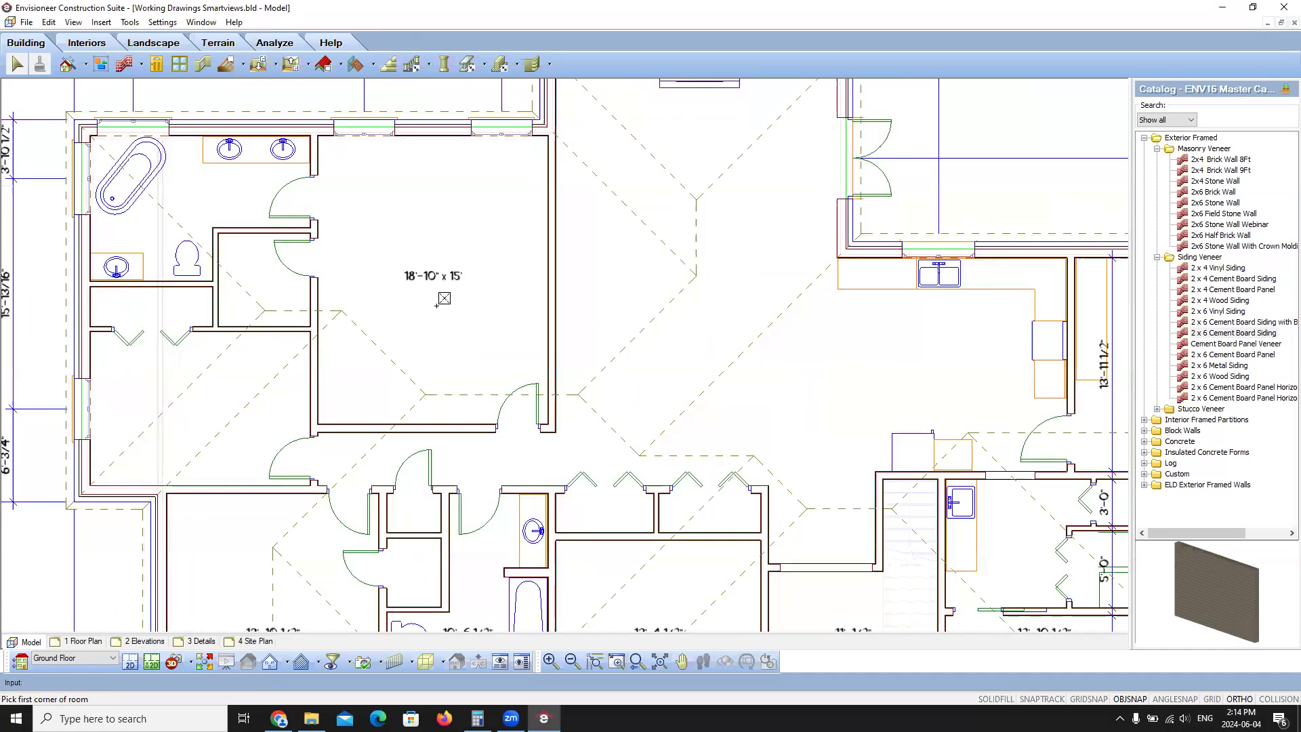
right_click(441, 303)
click(468, 309)
scroll(434, 285, up, 5)
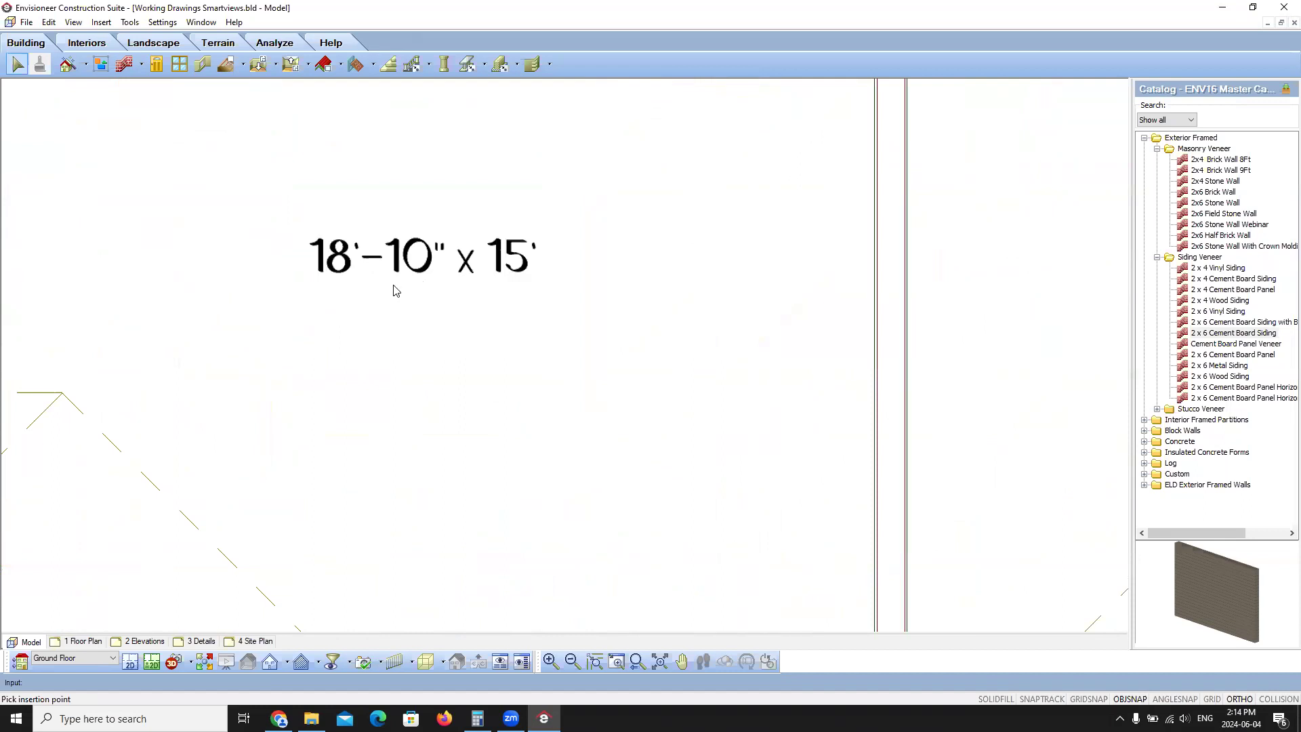
scroll(427, 283, down, 5)
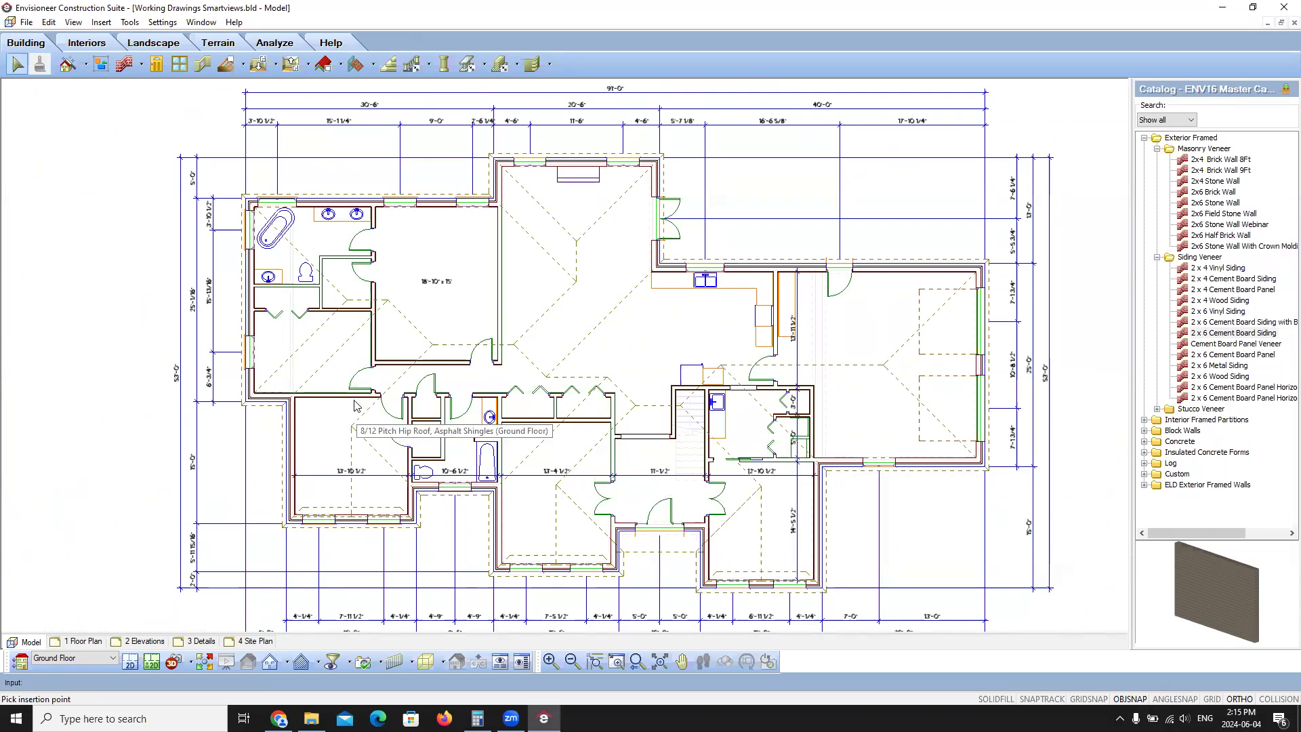
Step: Move the toilet in the bathroom beside the rear bedroom slightly away from the partition wall toward the sink
scroll(305, 276, up, 2)
scroll(305, 276, up, 2)
click(300, 270)
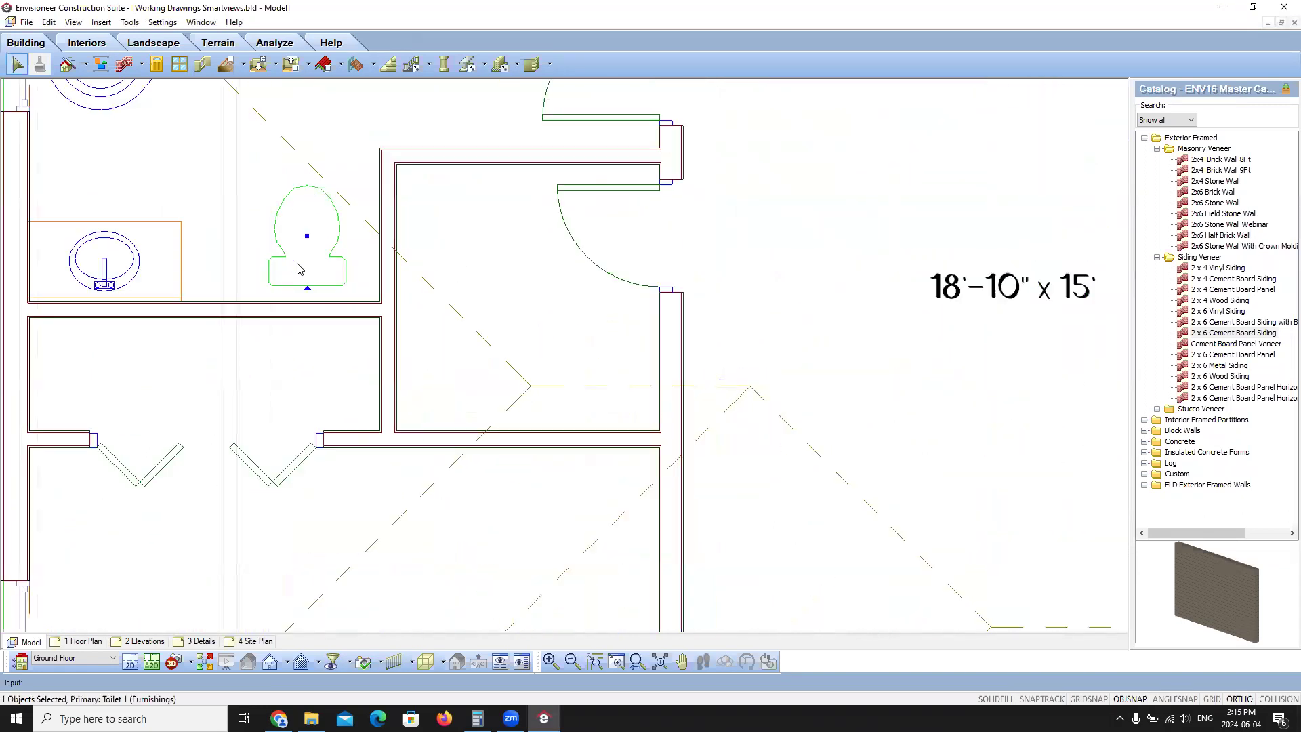
drag(286, 244, 285, 246)
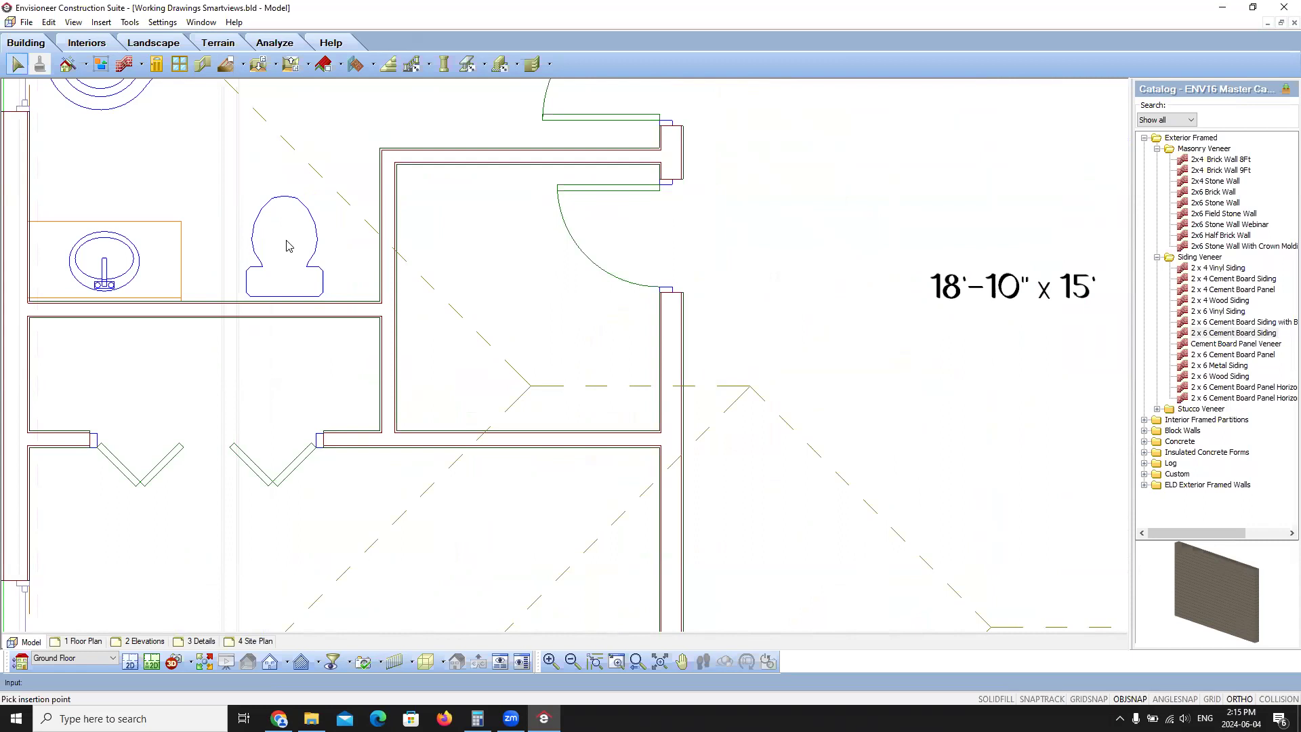
Step: Add a linear dimension from the bathroom's inside wall corner to the toilet's centre, placing its dimension line above the toilet
click(130, 25)
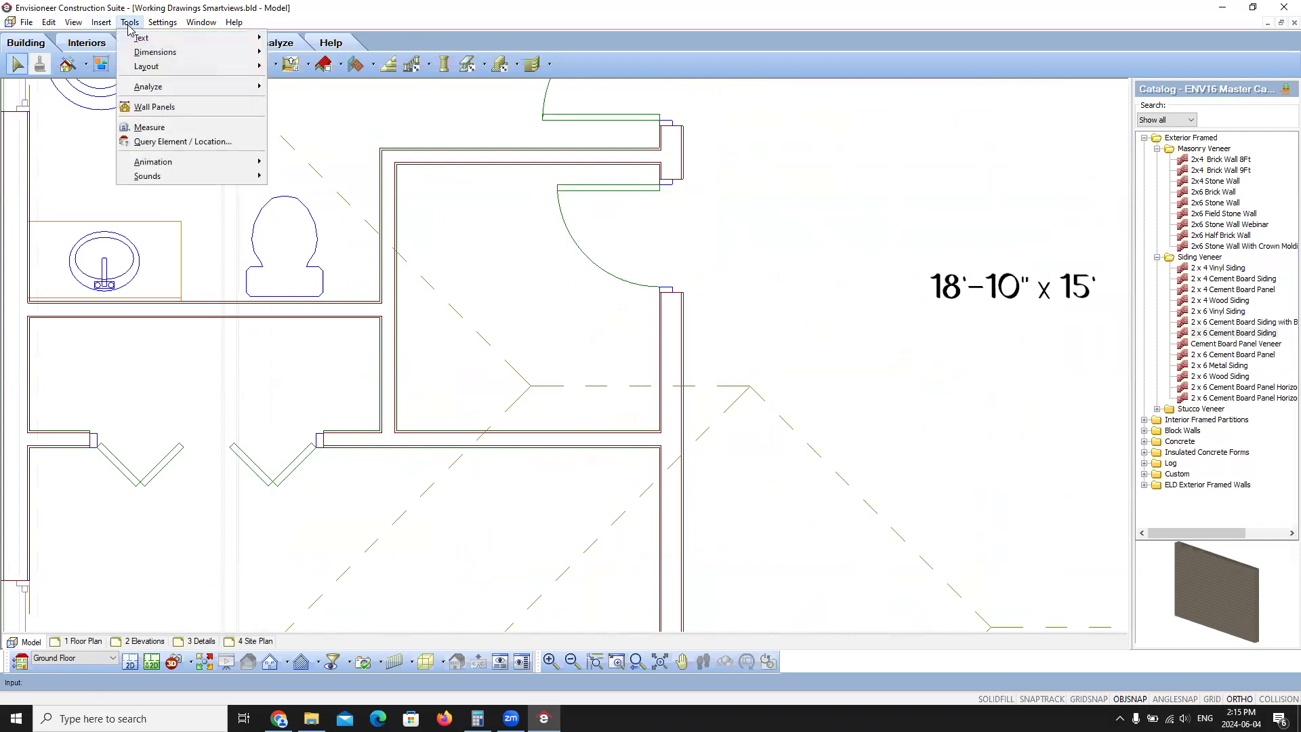
mouse_move(157, 57)
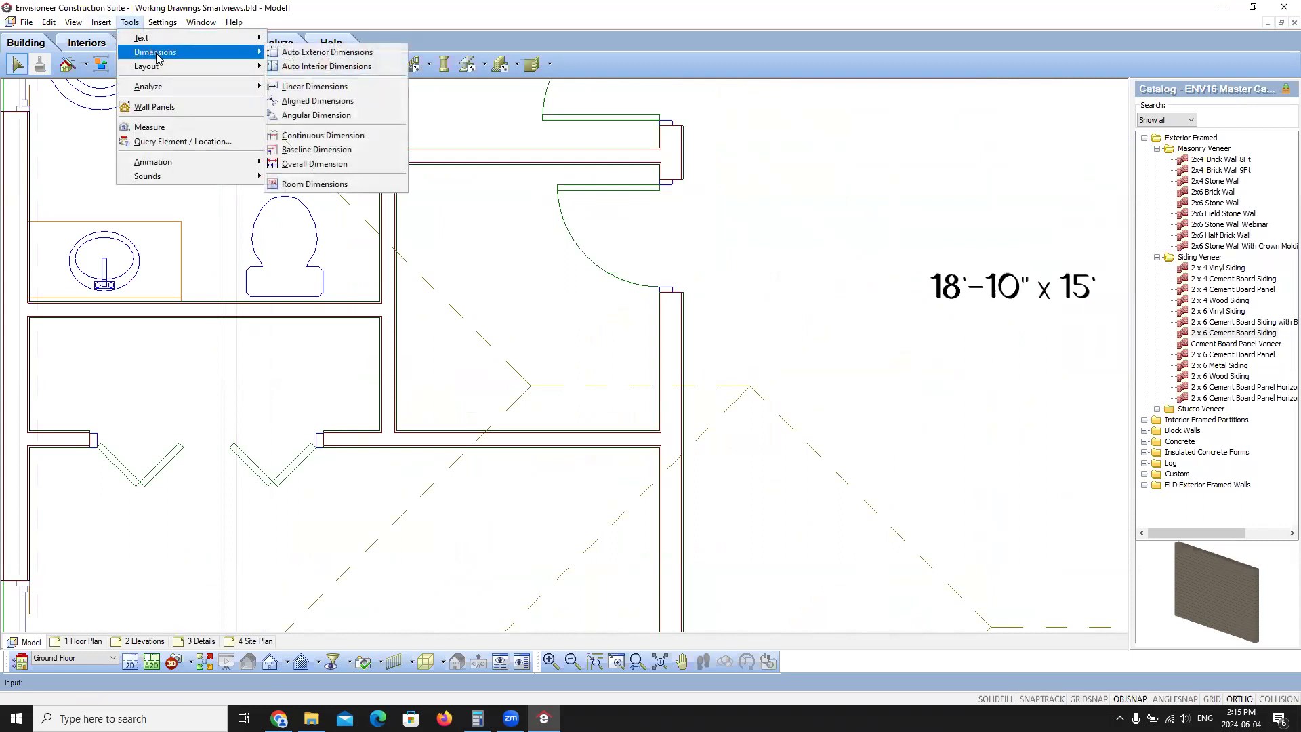
click(328, 94)
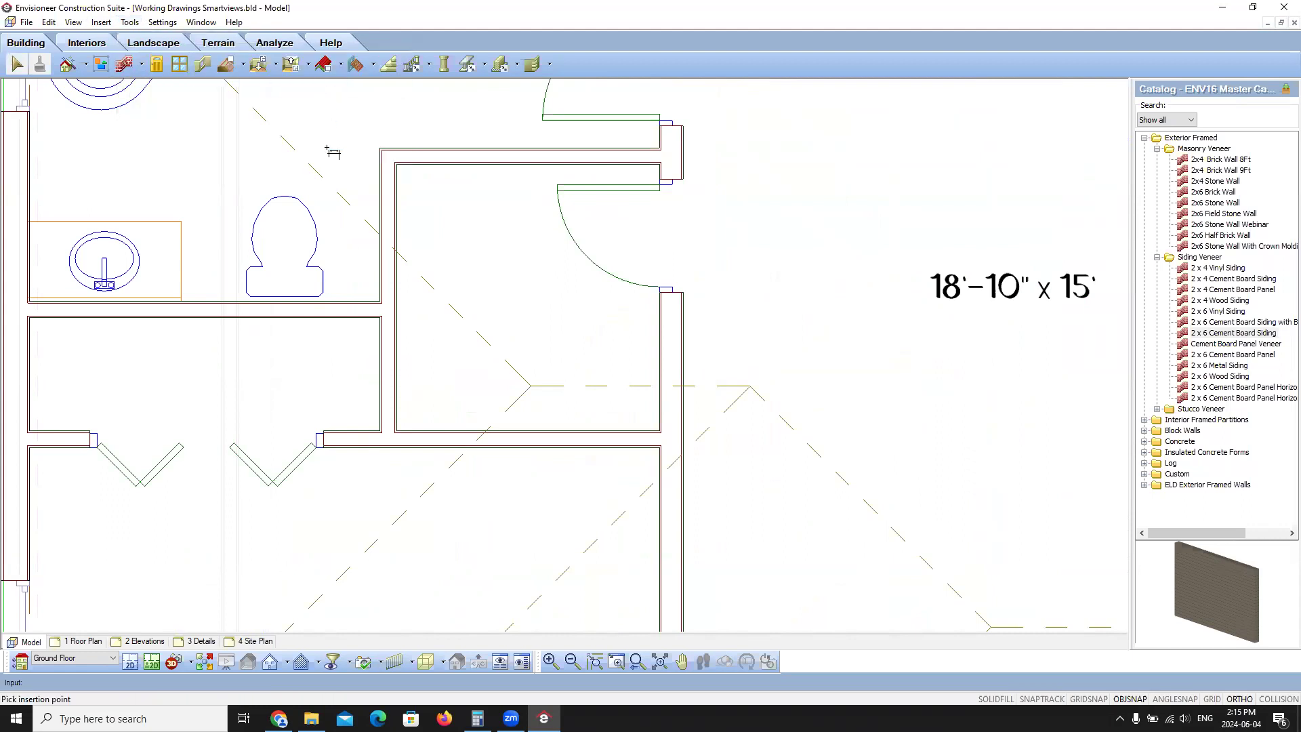
click(379, 303)
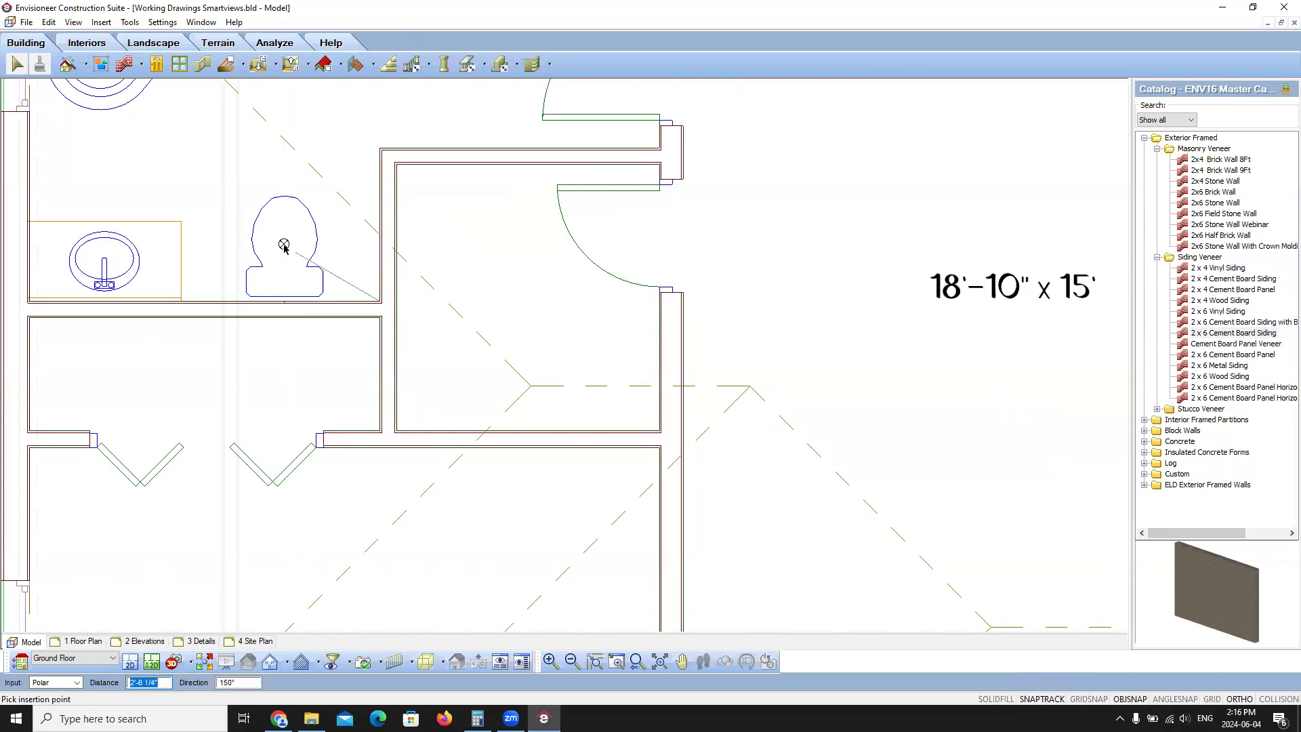
click(285, 300)
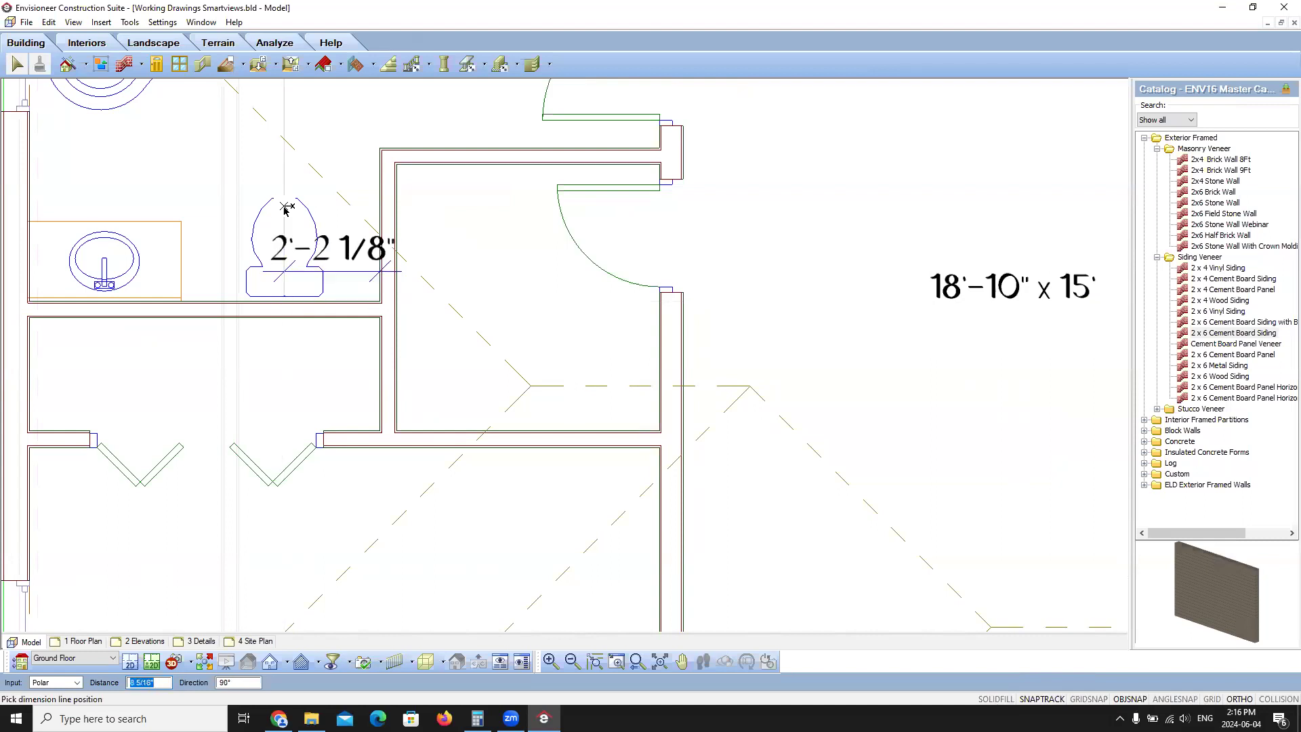
click(285, 127)
right_click(252, 377)
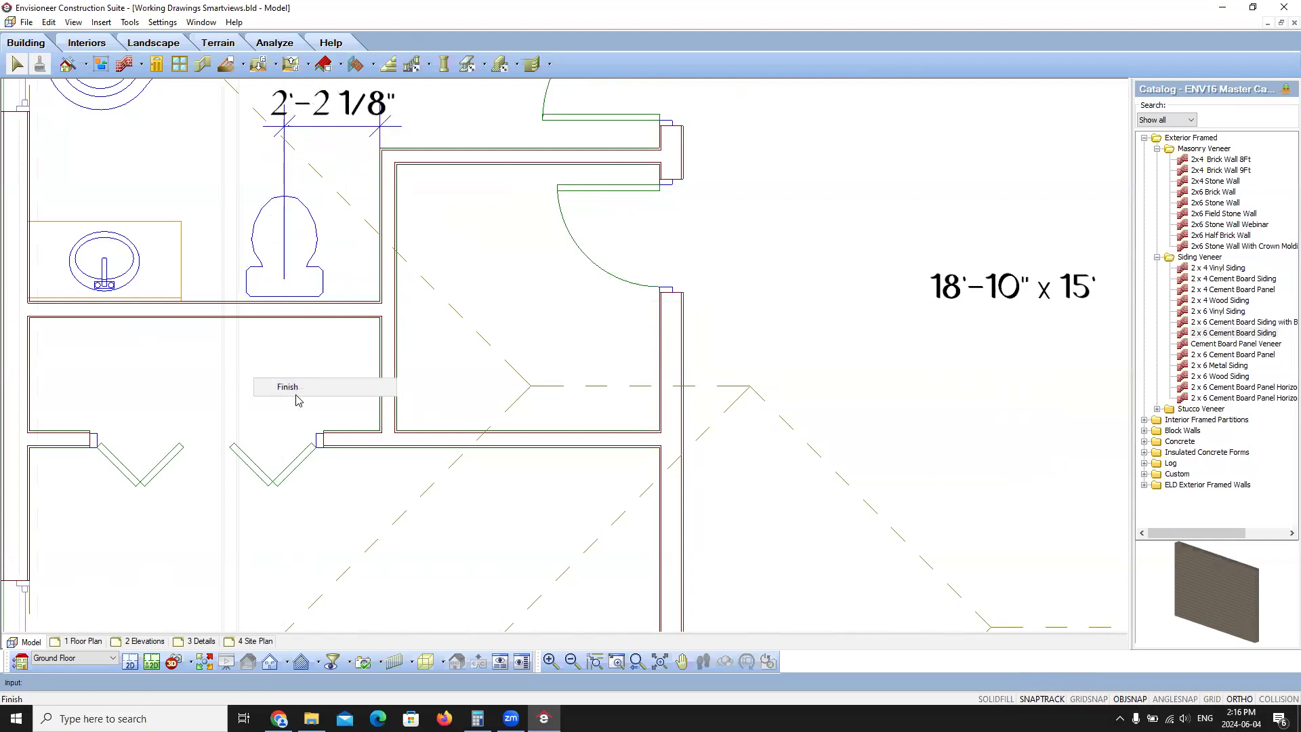
click(299, 387)
Step: Shorten the toilet dimension's extension line so that it ends just above the toilet, and deselect the dimension
scroll(294, 362, down, 2)
click(294, 363)
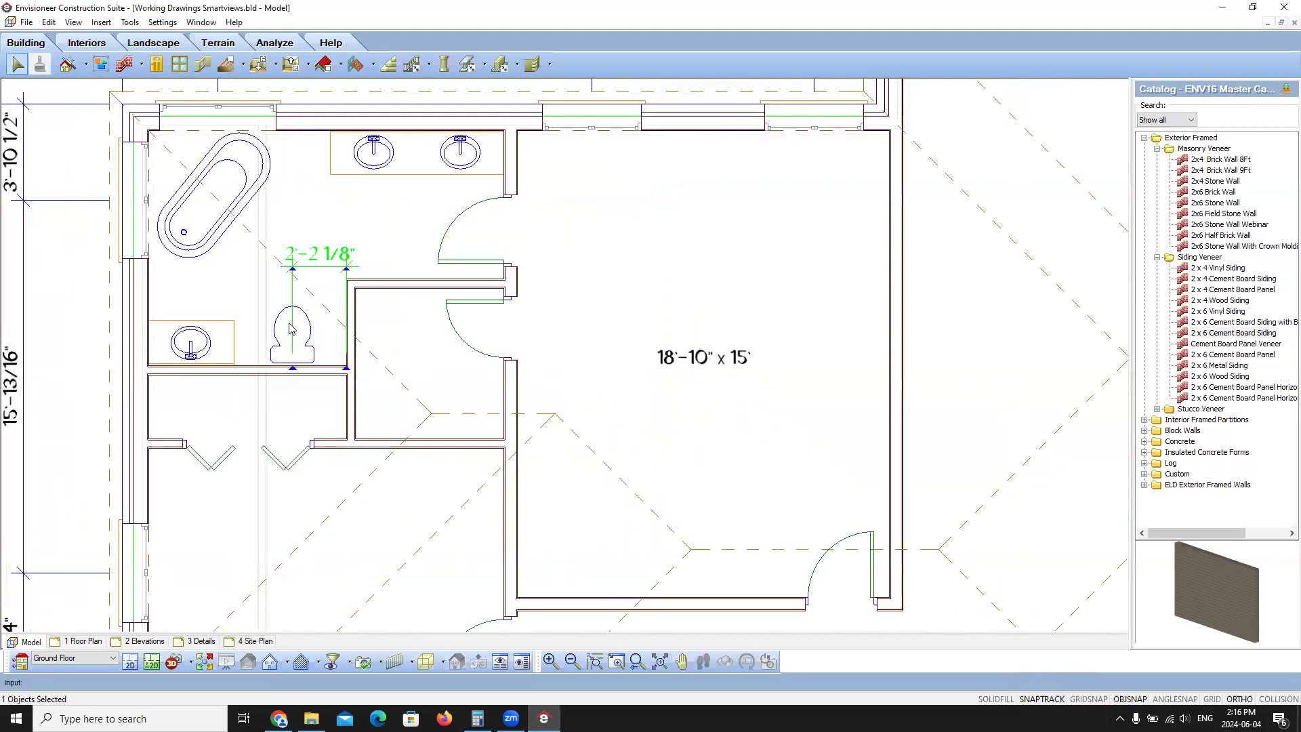
scroll(295, 367, up, 3)
drag(296, 369, 292, 276)
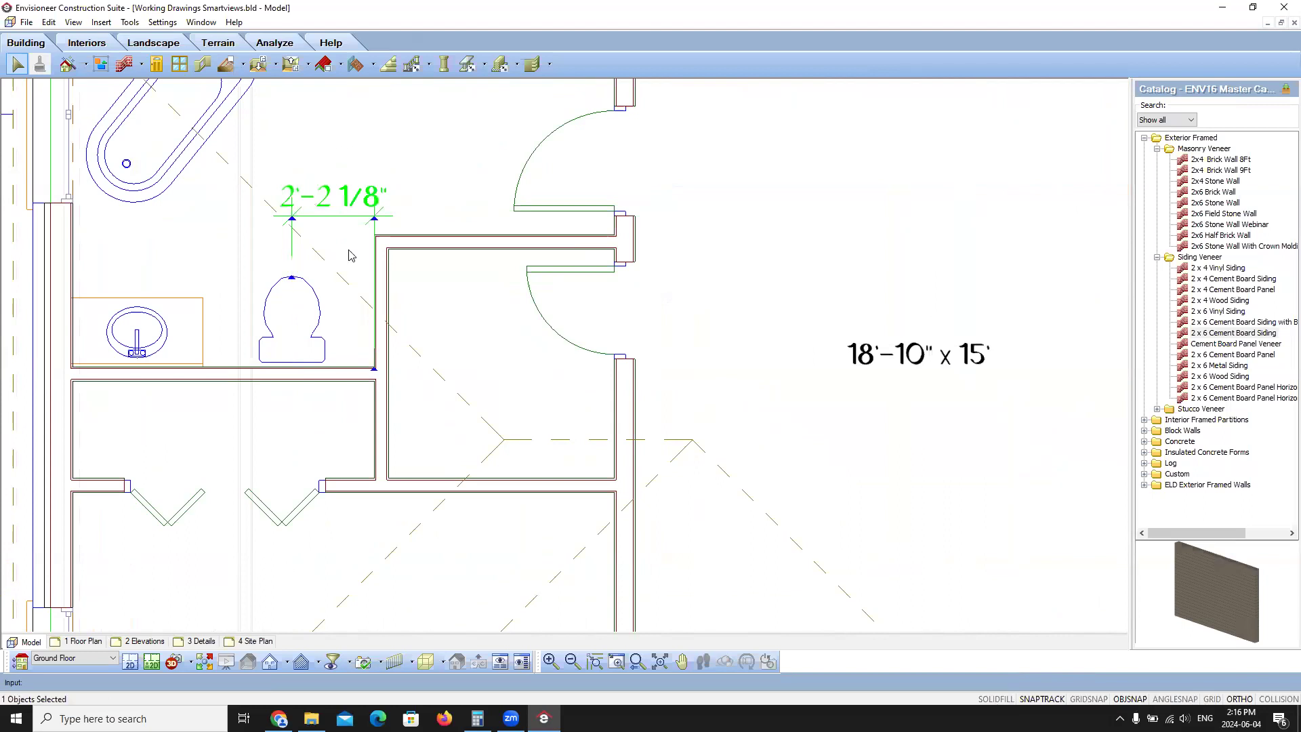
click(350, 255)
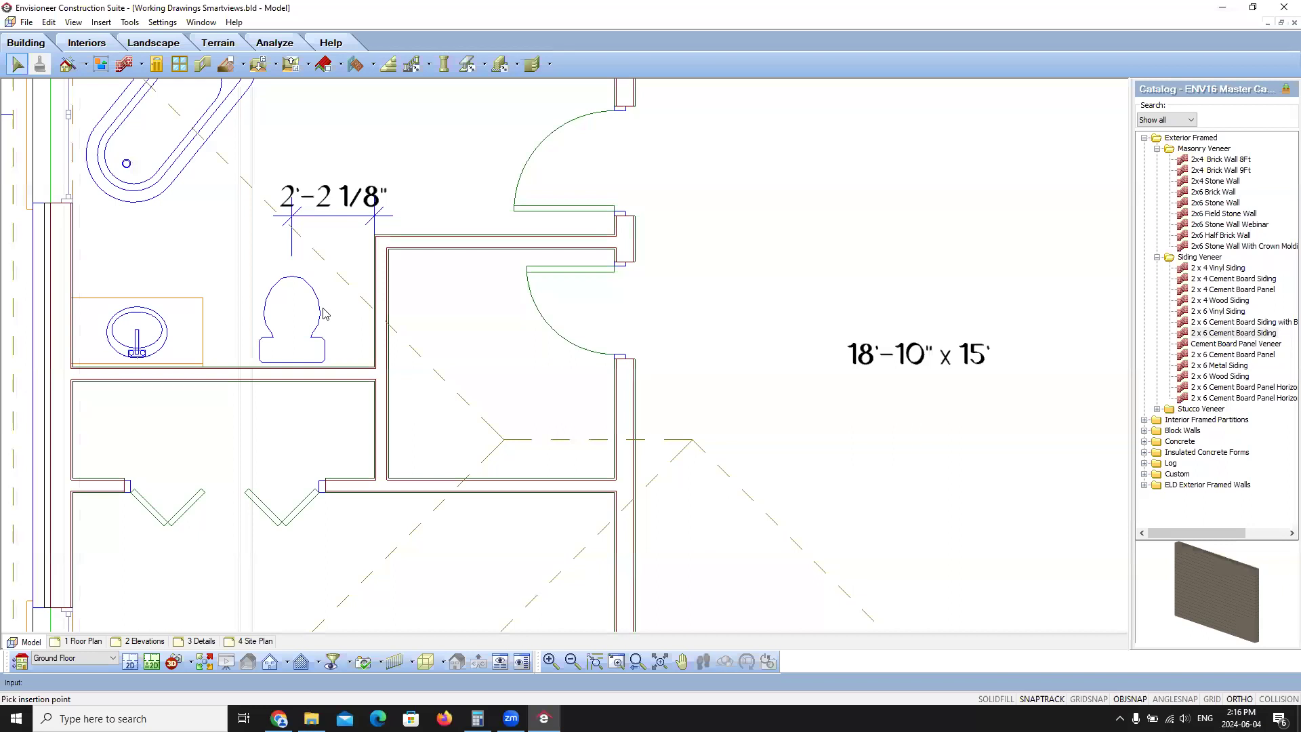
Step: Start a new text label for the floor plan and set its text style to Dimensions
scroll(242, 364, down, 10)
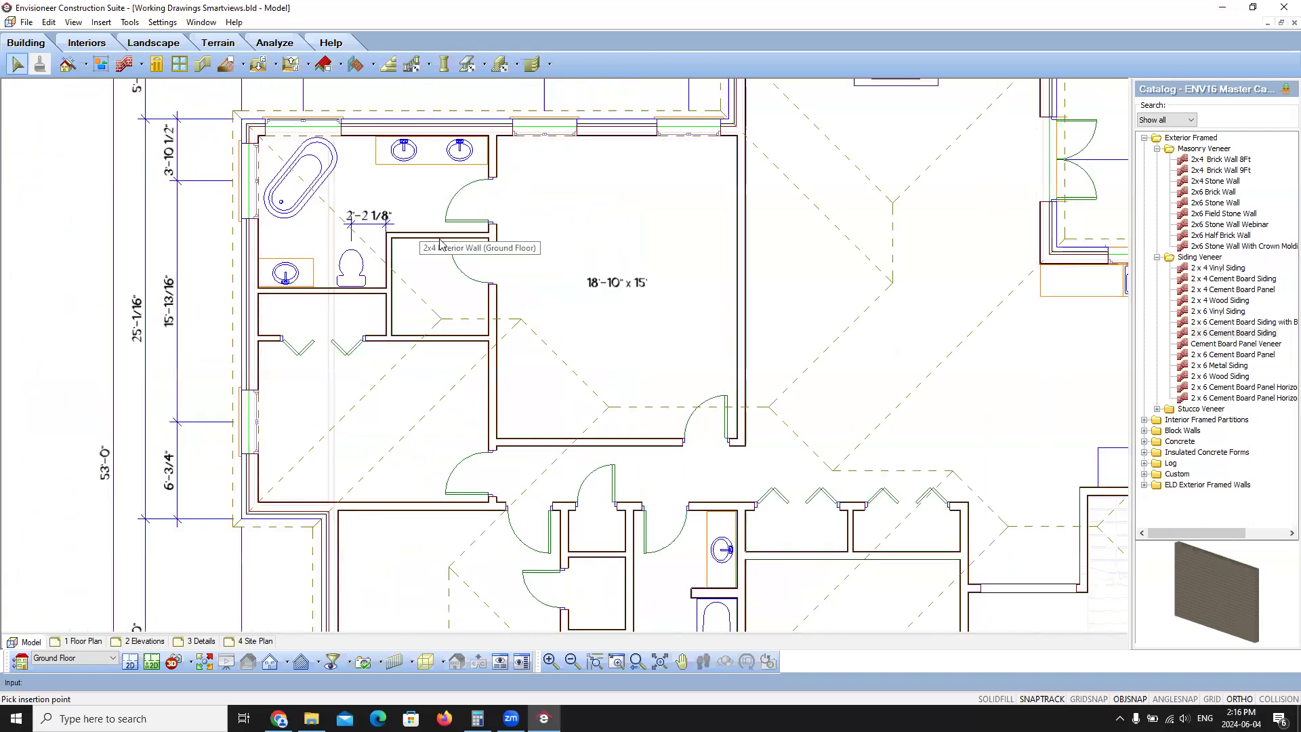
scroll(446, 239, up, 3)
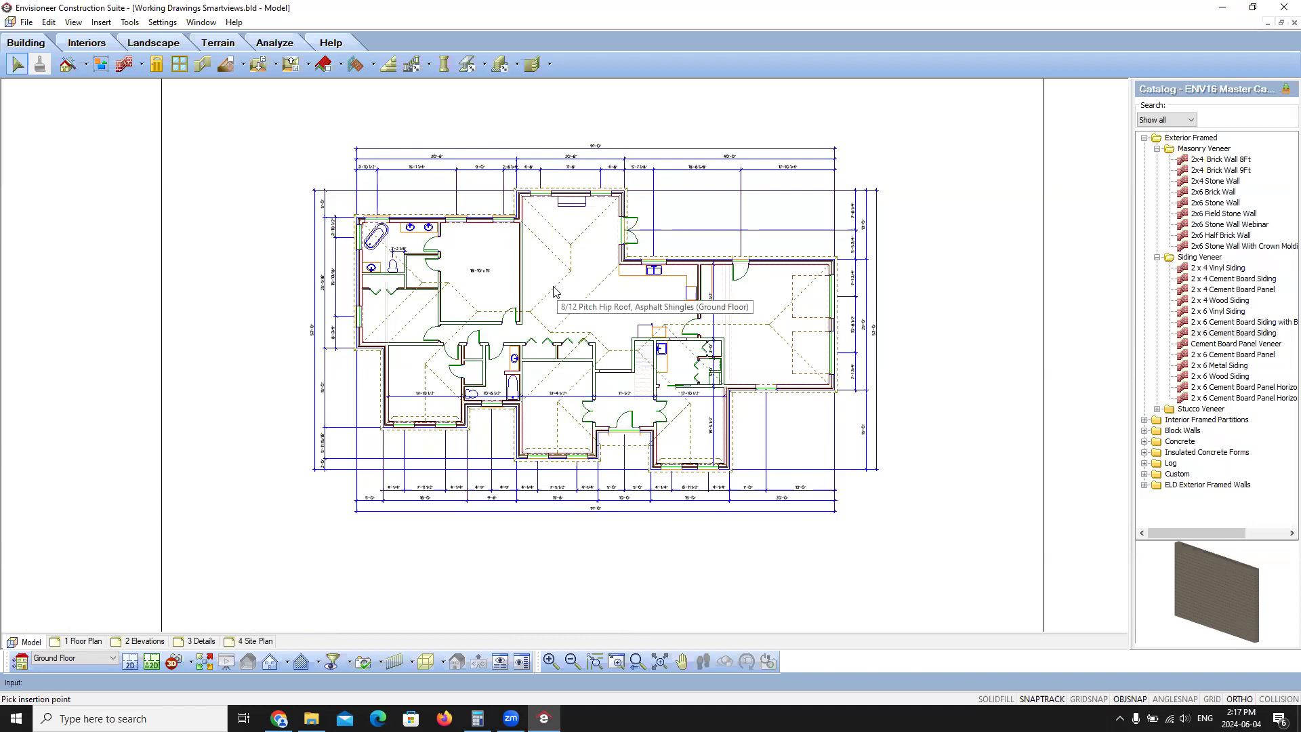
click(129, 23)
mouse_move(136, 38)
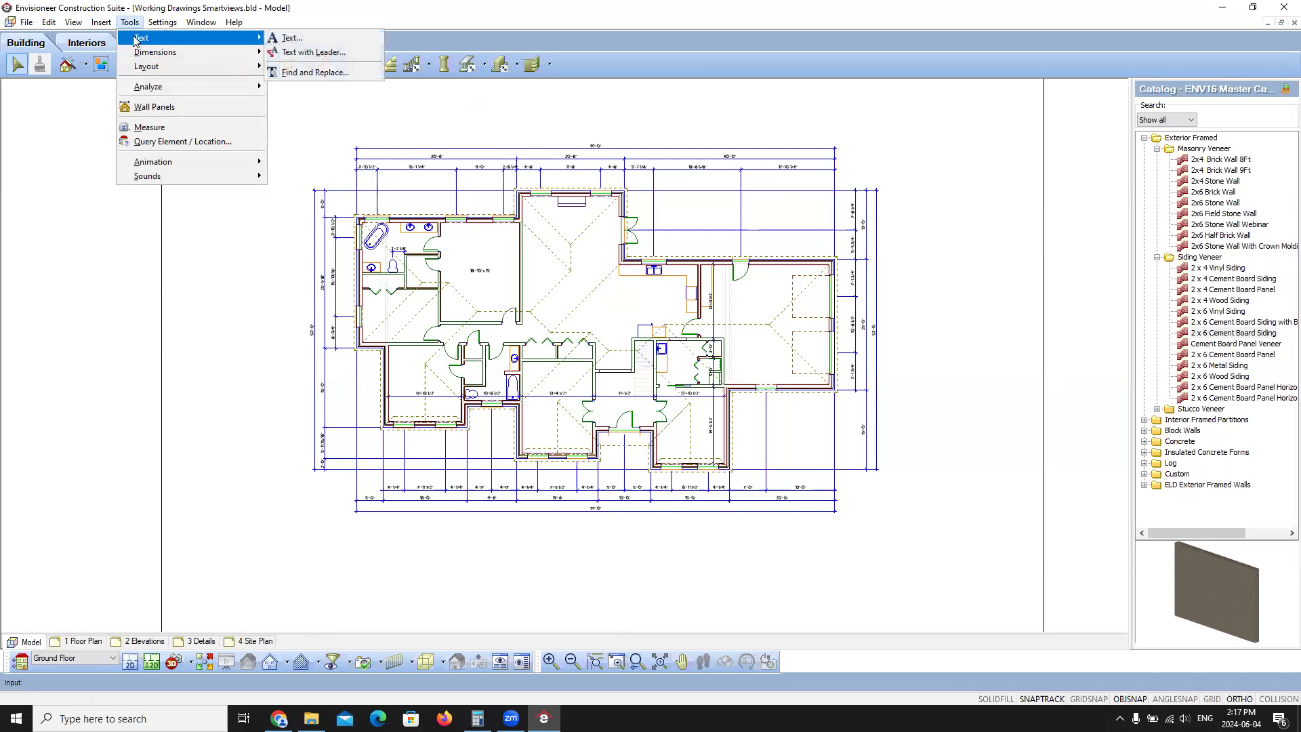
click(337, 39)
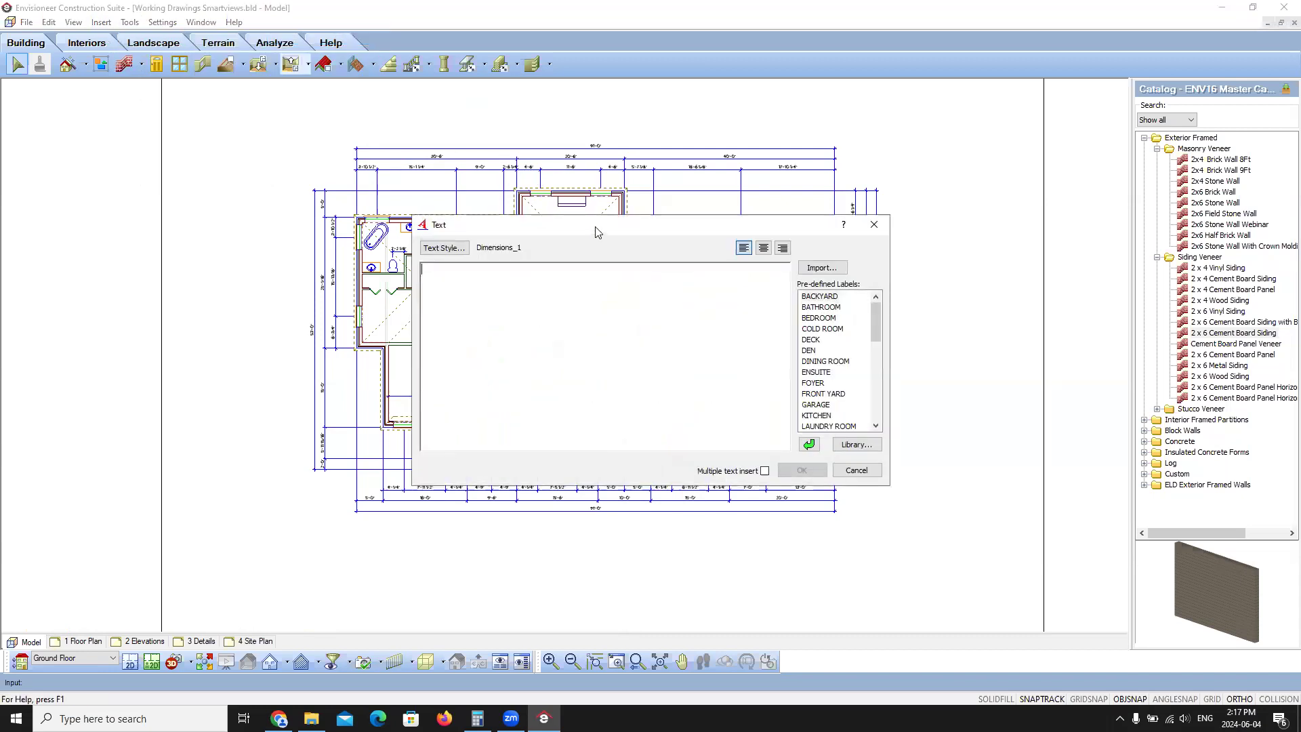
drag(599, 223, 593, 242)
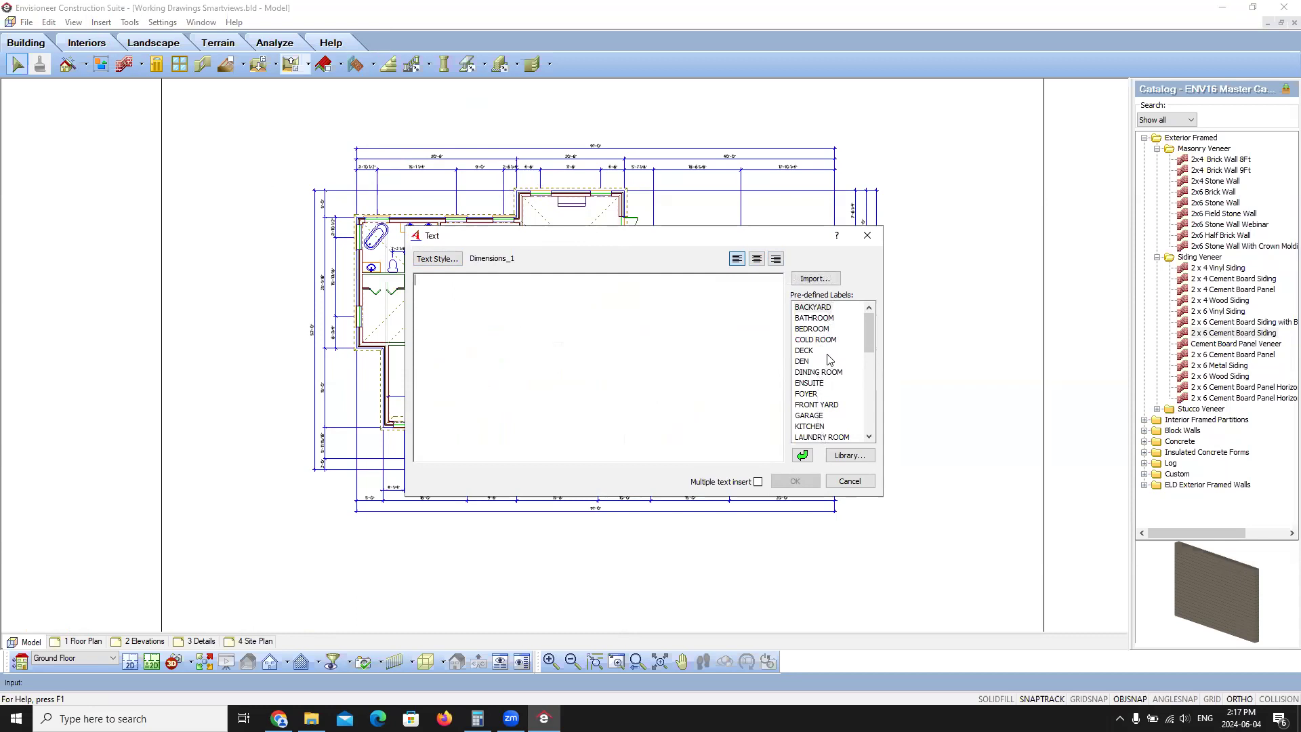
click(443, 263)
click(580, 263)
click(722, 513)
Step: Use the pre-defined label KITCHEN as the text and place it in the middle of the kitchen, in front of the sink
click(818, 426)
click(804, 456)
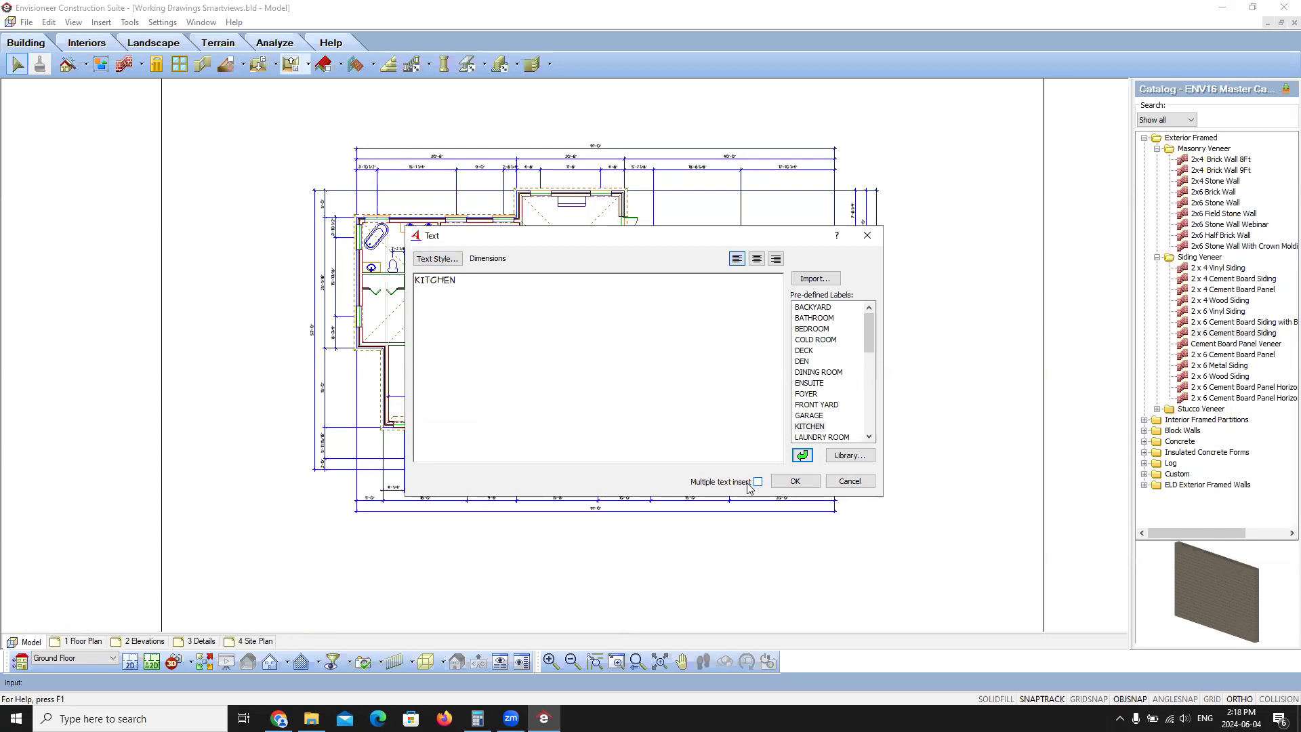
click(797, 483)
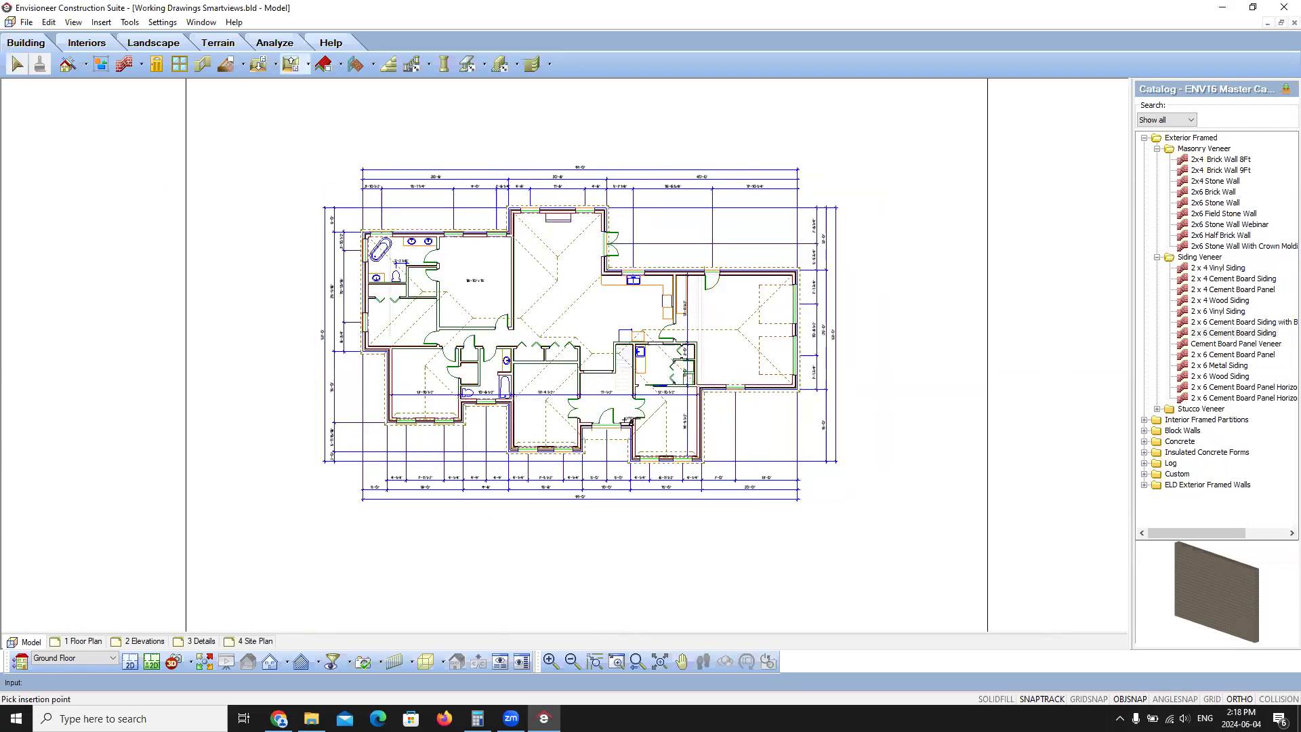
scroll(634, 312, up, 5)
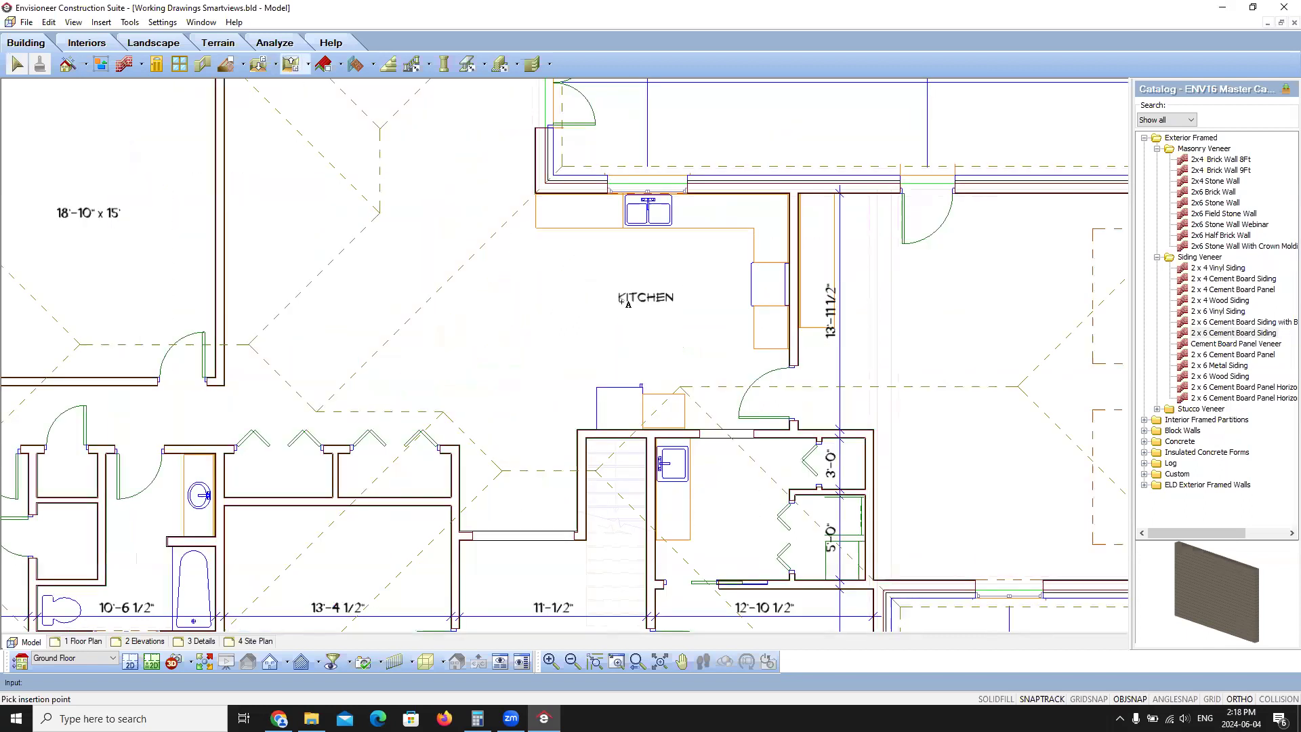
click(626, 305)
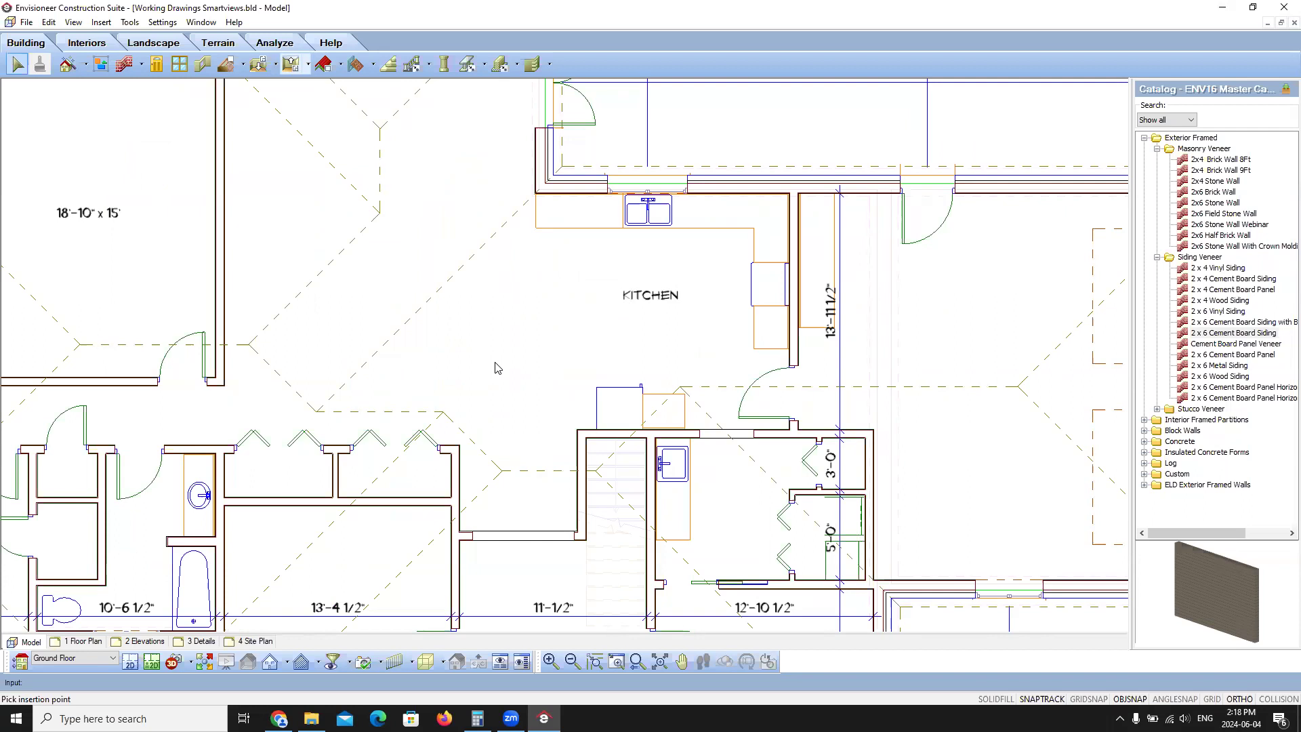
Step: Go to the 1 Floor Plan sheet, start defining a SmartView and open its view filter
scroll(498, 368, down, 5)
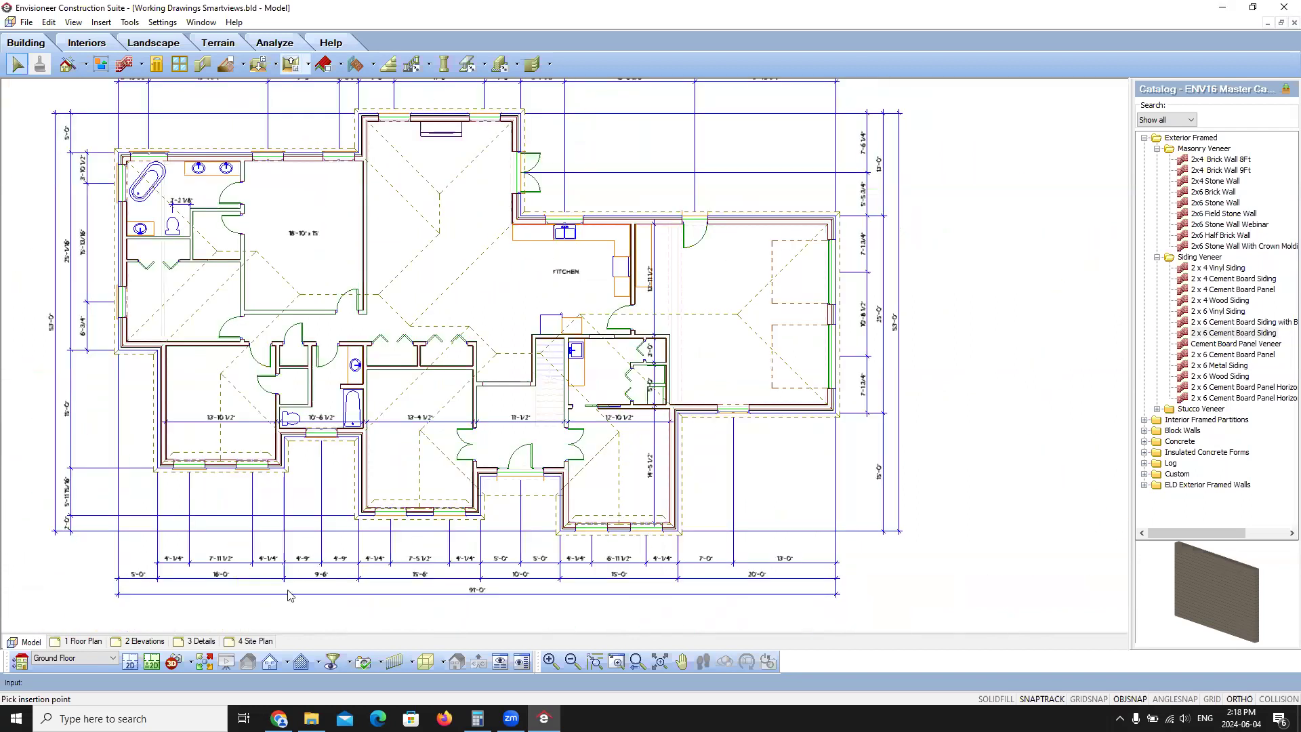
click(100, 641)
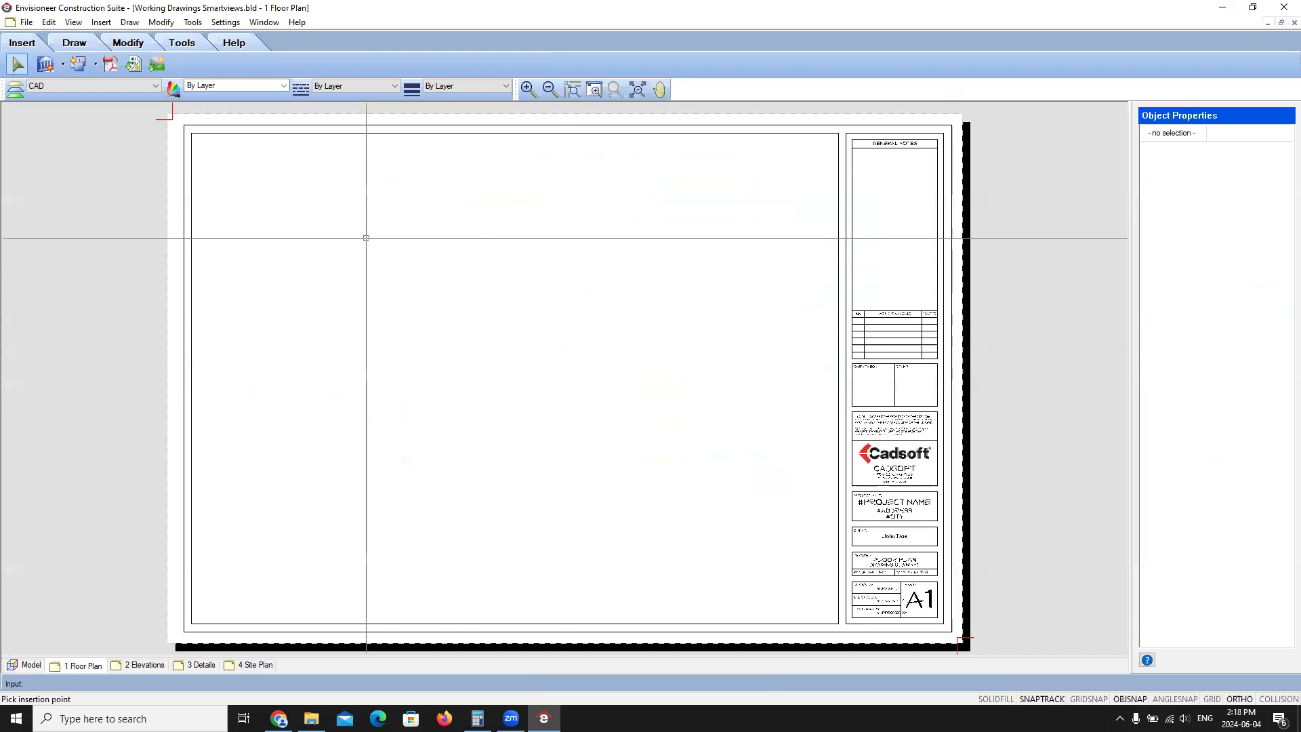
click(63, 65)
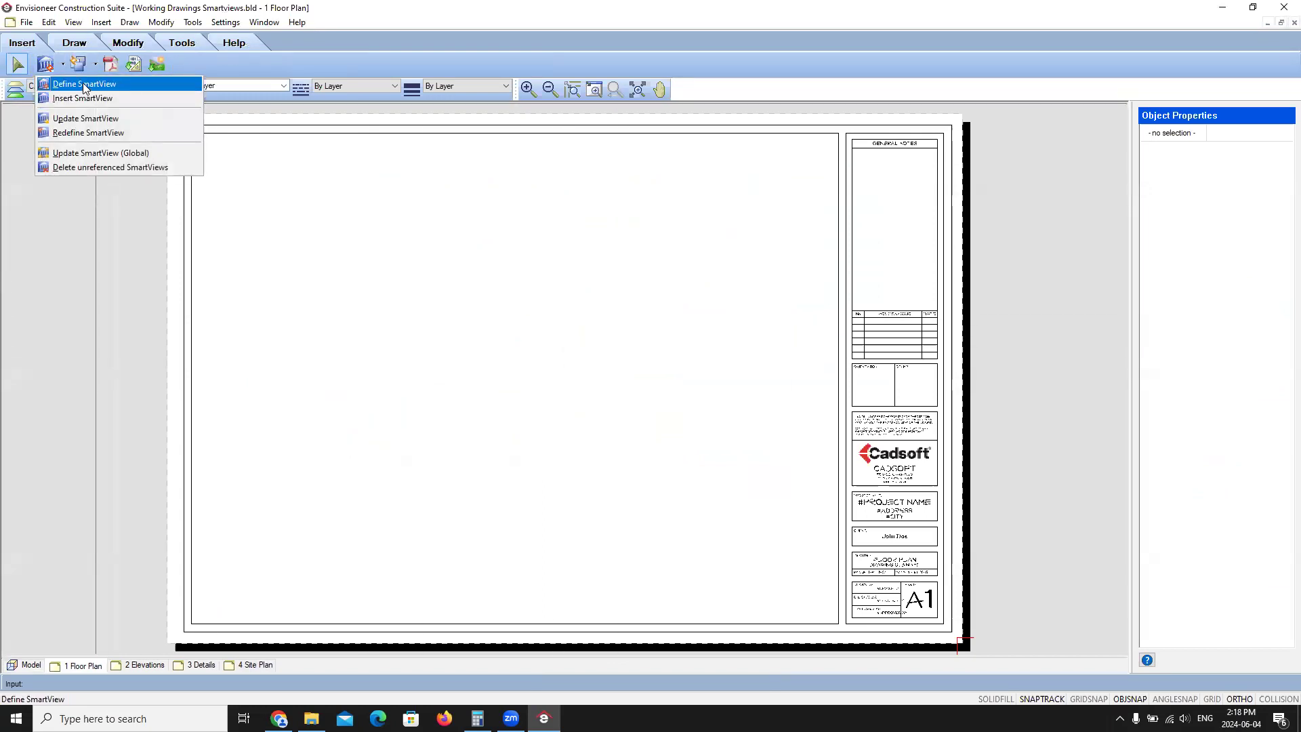
click(84, 85)
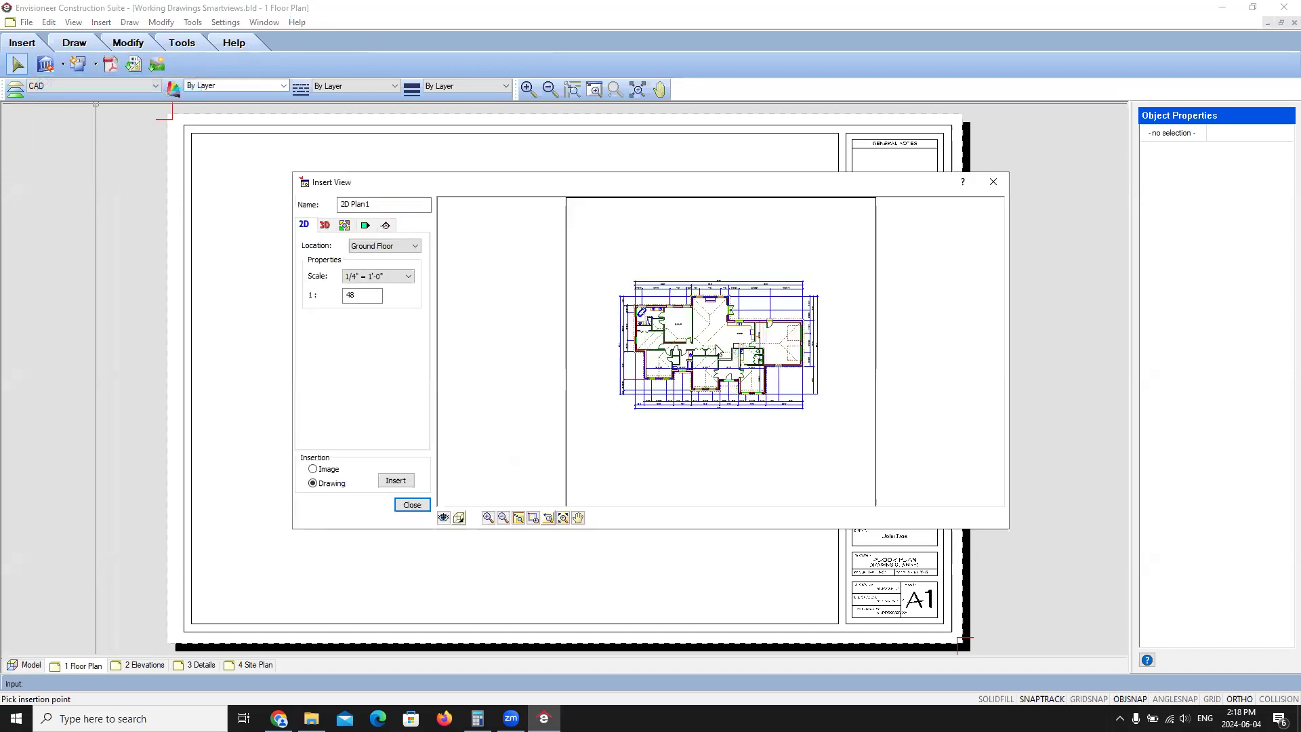
click(443, 517)
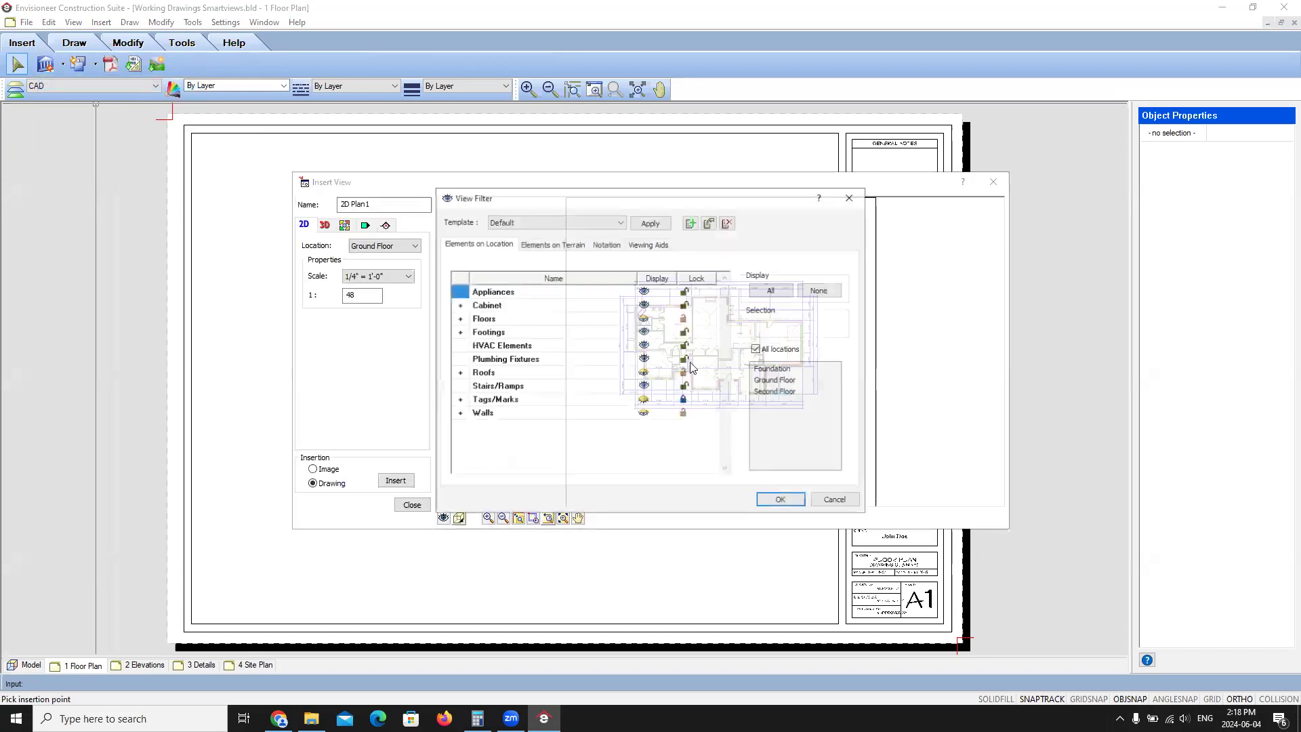
Step: Turn off the view filter's all-locations option, hide every element, and display all elements for the Ground Floor location
click(757, 349)
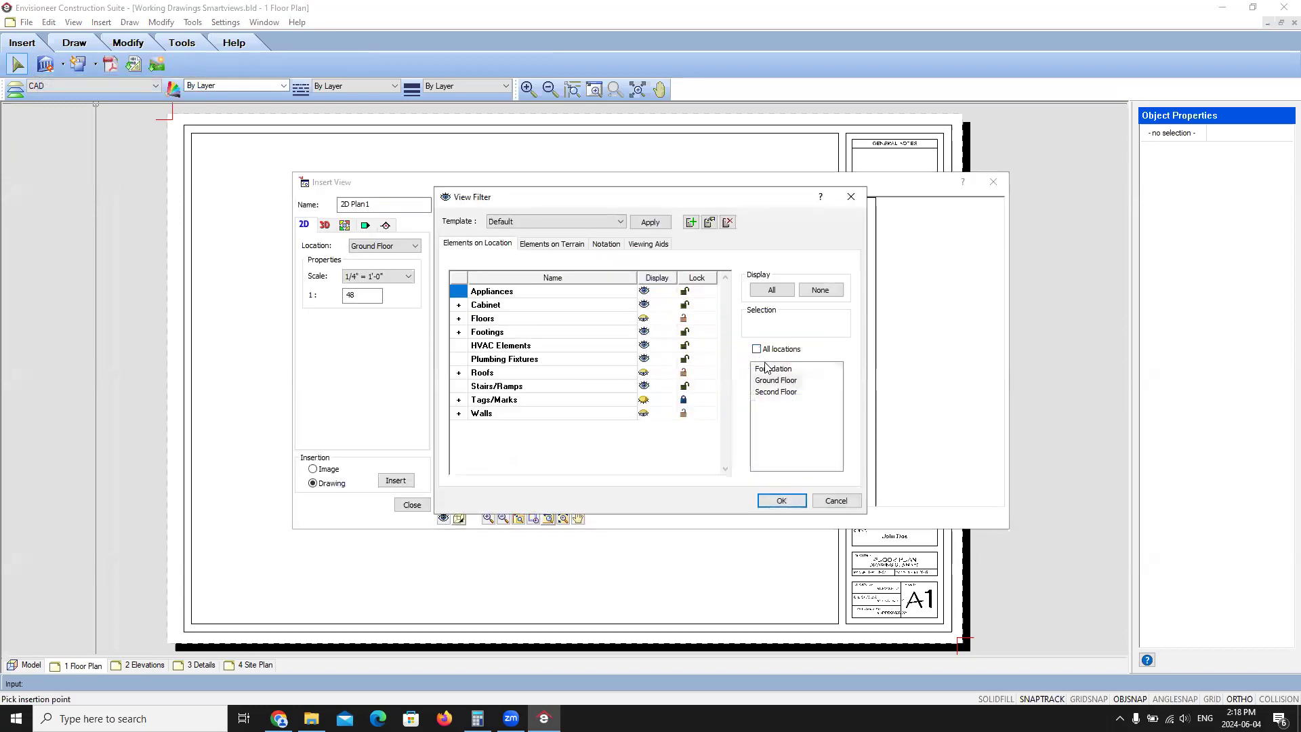
click(820, 291)
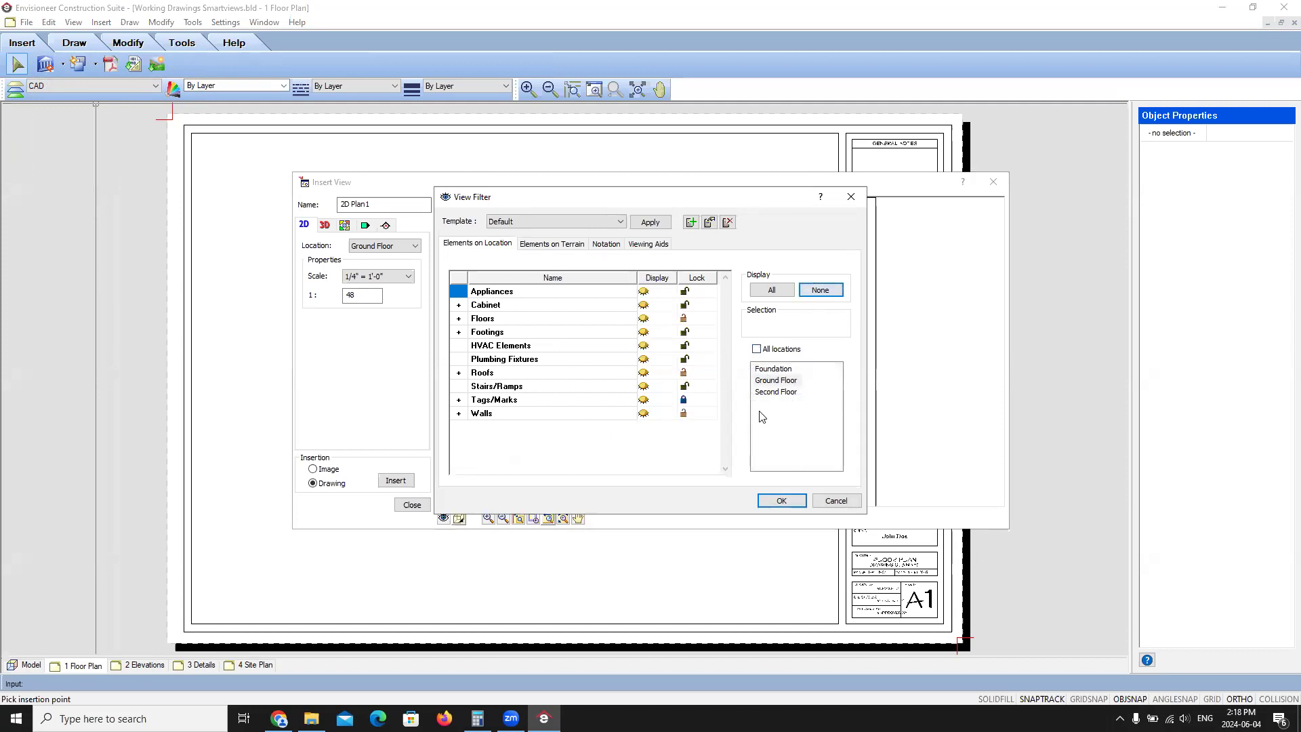
click(761, 381)
click(771, 290)
Step: Set the element display to none for the Foundation and Second Floor locations, and reselect the Ground Floor location
click(770, 367)
click(772, 397)
click(772, 395)
click(774, 379)
click(771, 369)
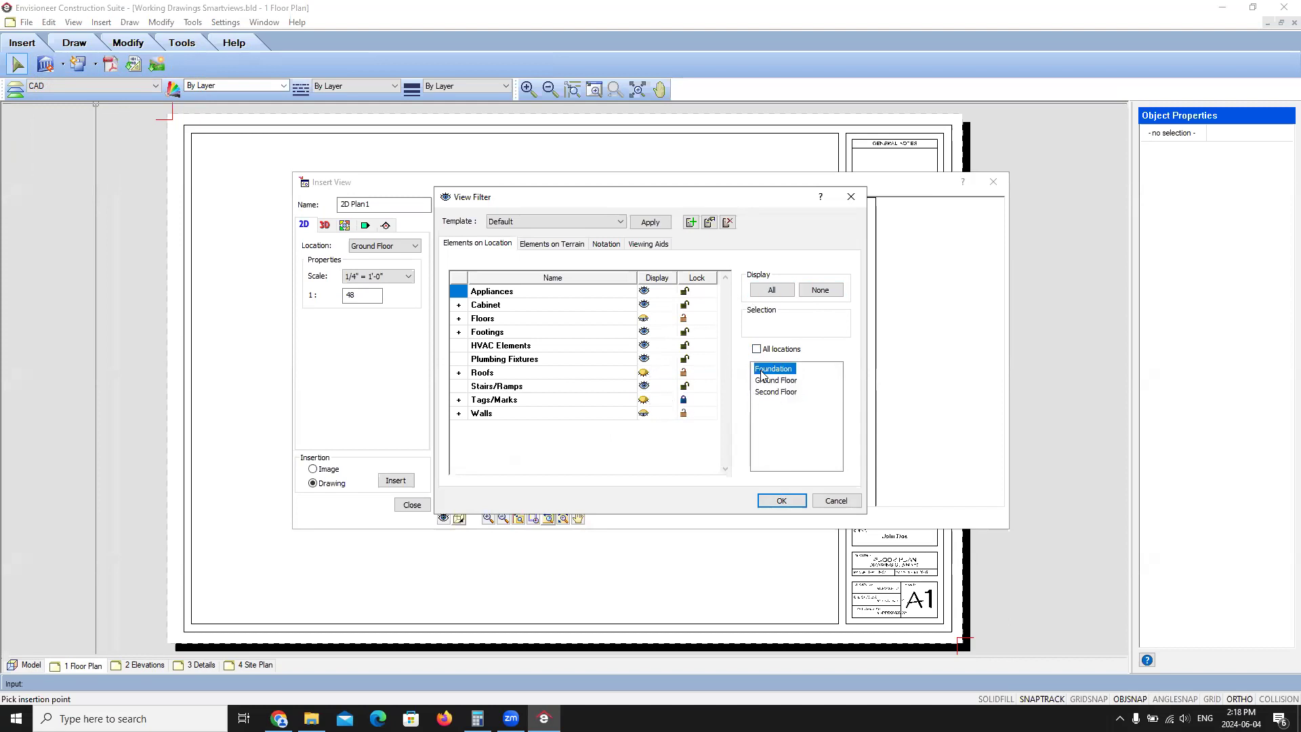
click(820, 290)
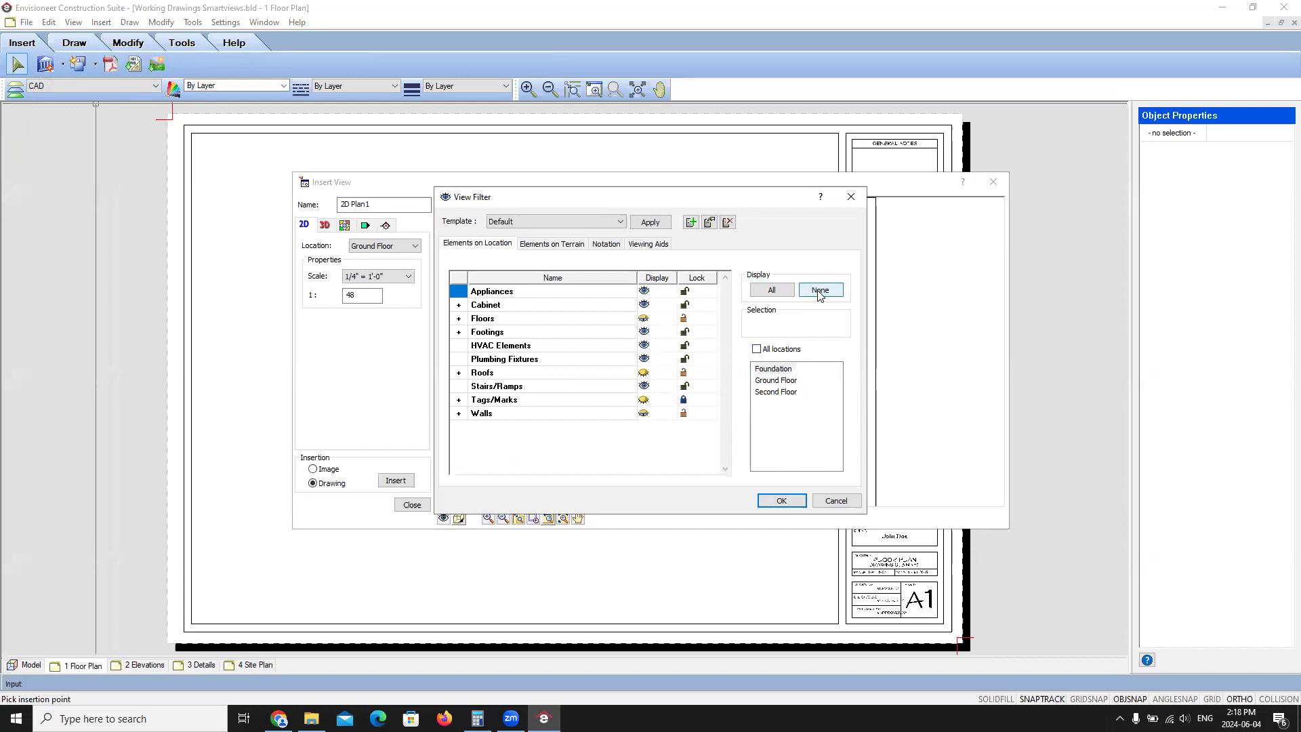
click(774, 391)
click(824, 292)
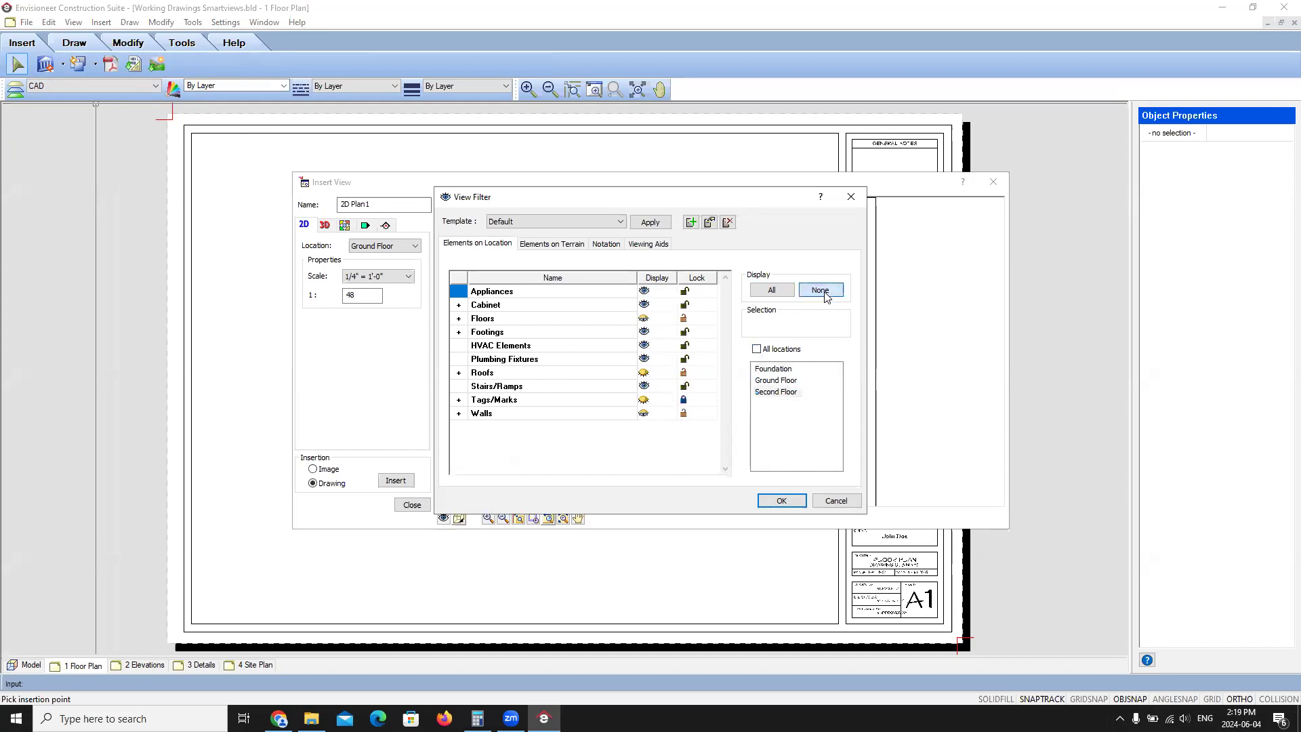
click(766, 383)
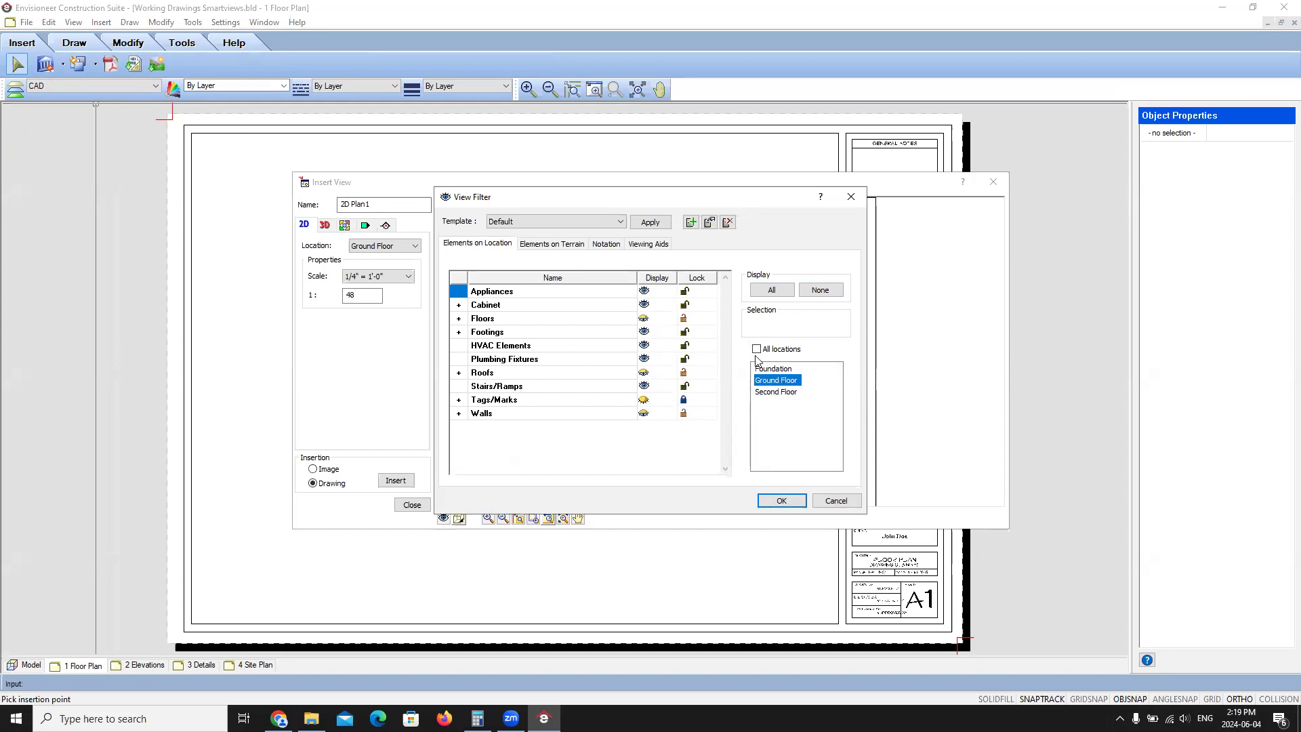
Step: Review the view filter's terrain, notation and viewing-aid display settings, and return to the elements on location
click(550, 245)
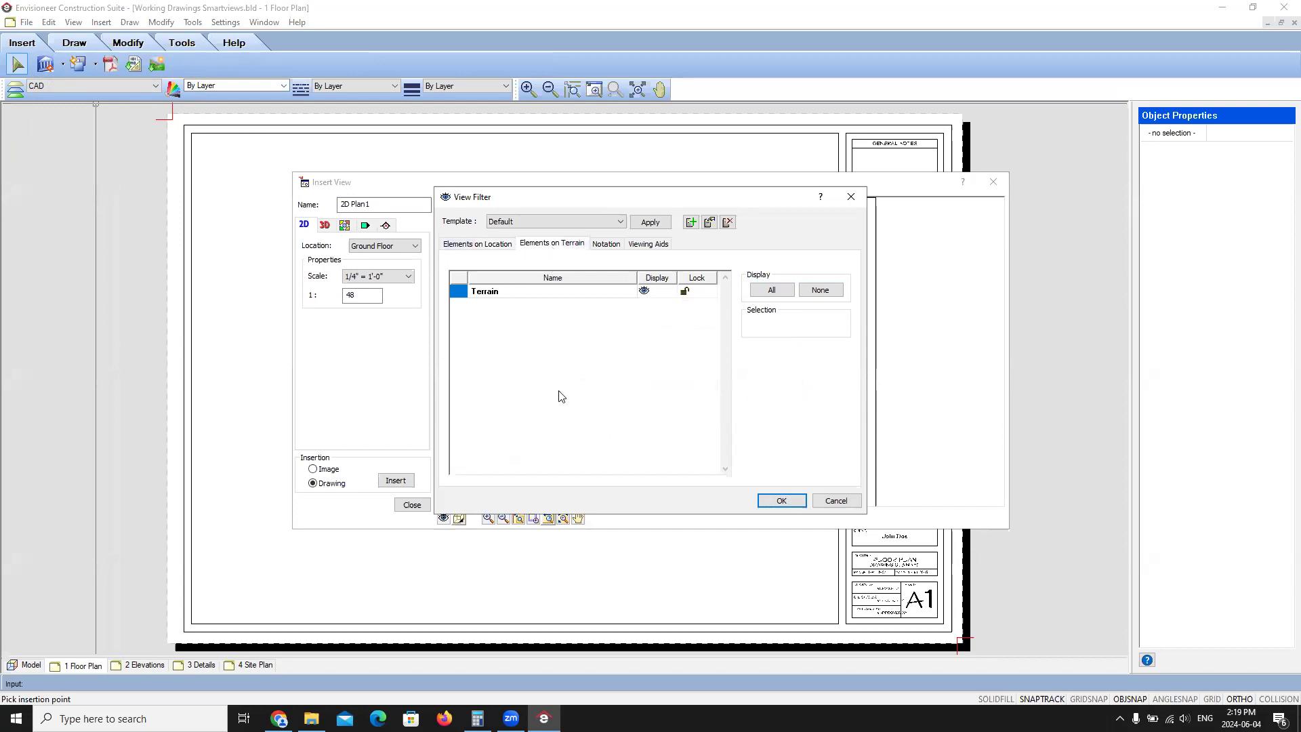
click(644, 292)
click(644, 292)
click(608, 248)
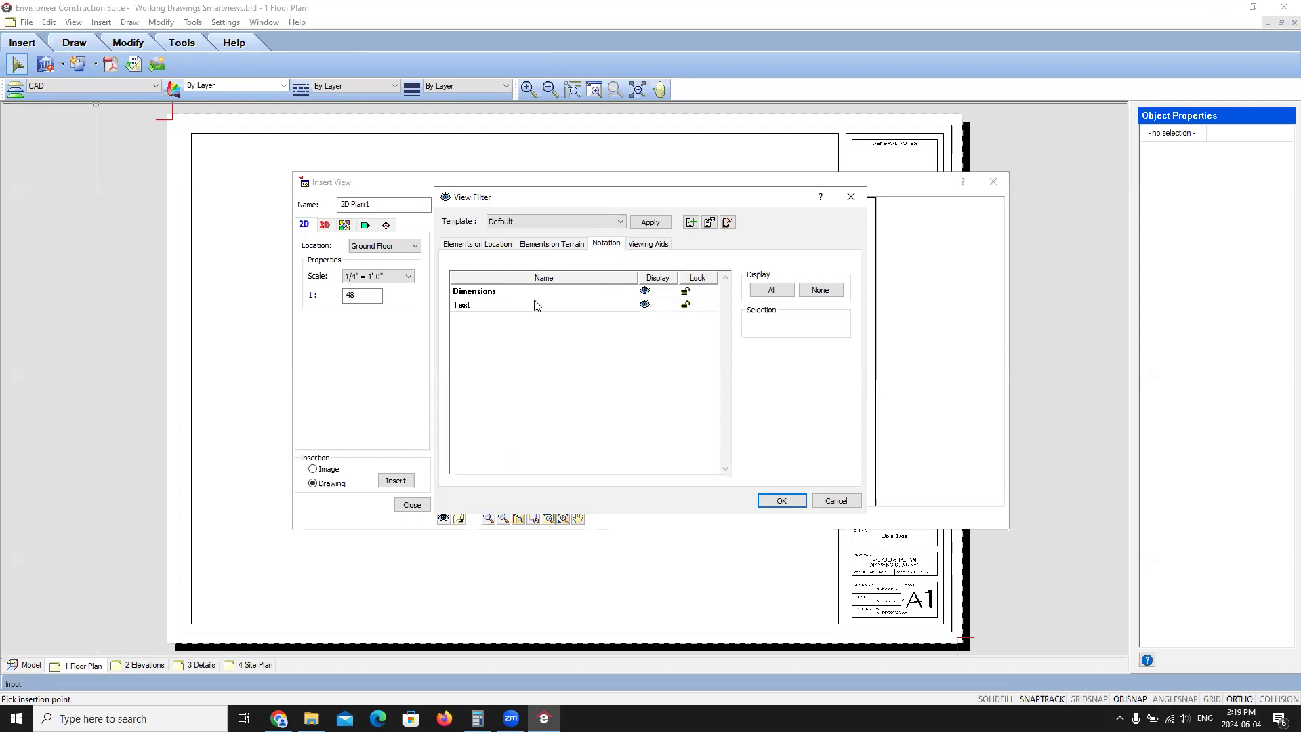
click(654, 245)
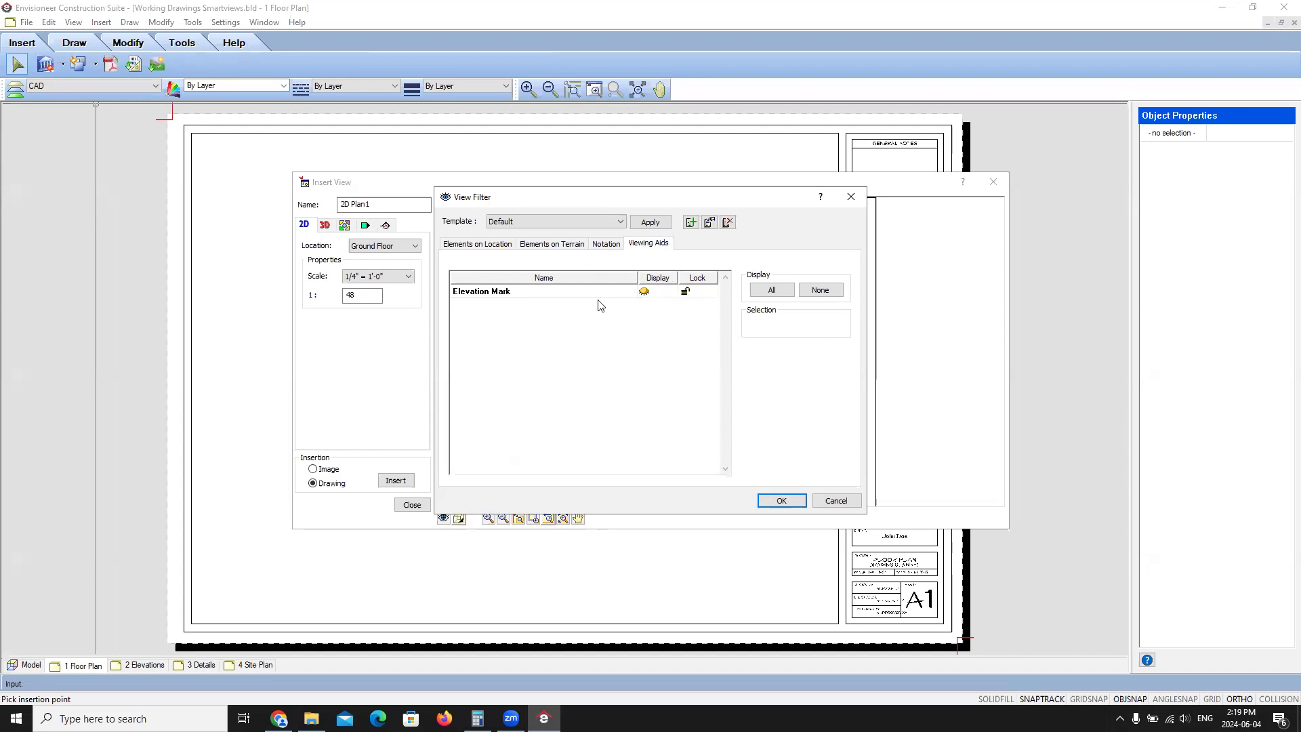
click(467, 244)
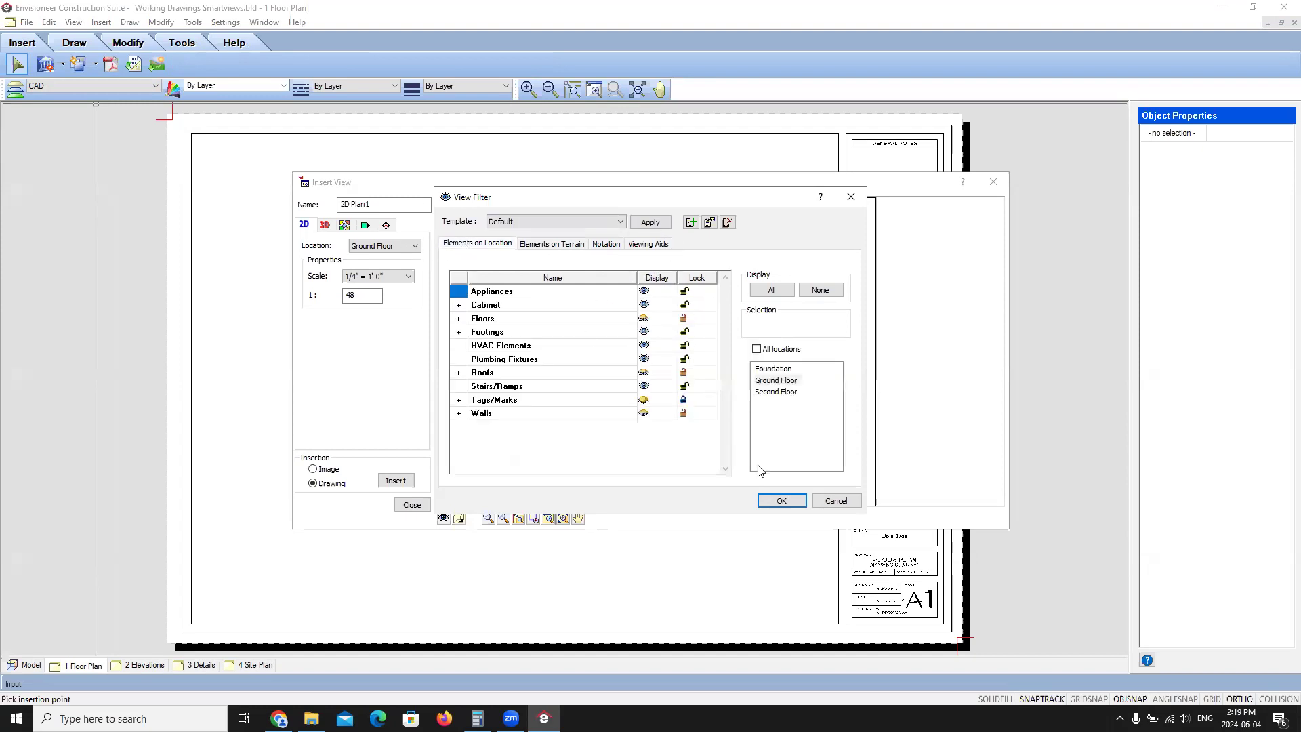
Step: Accept the view filter, reopen it, and turn off the display of Structural Floor Framing under Floors for all locations
click(782, 501)
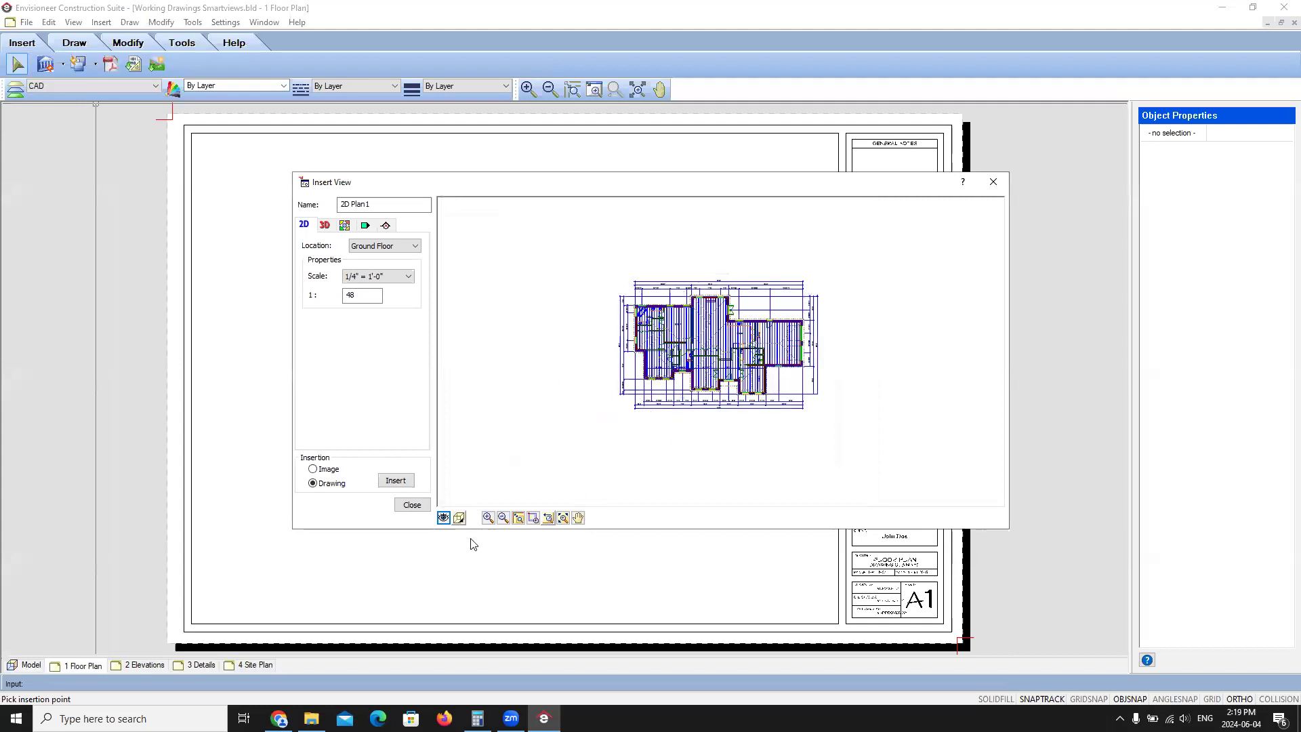
click(443, 518)
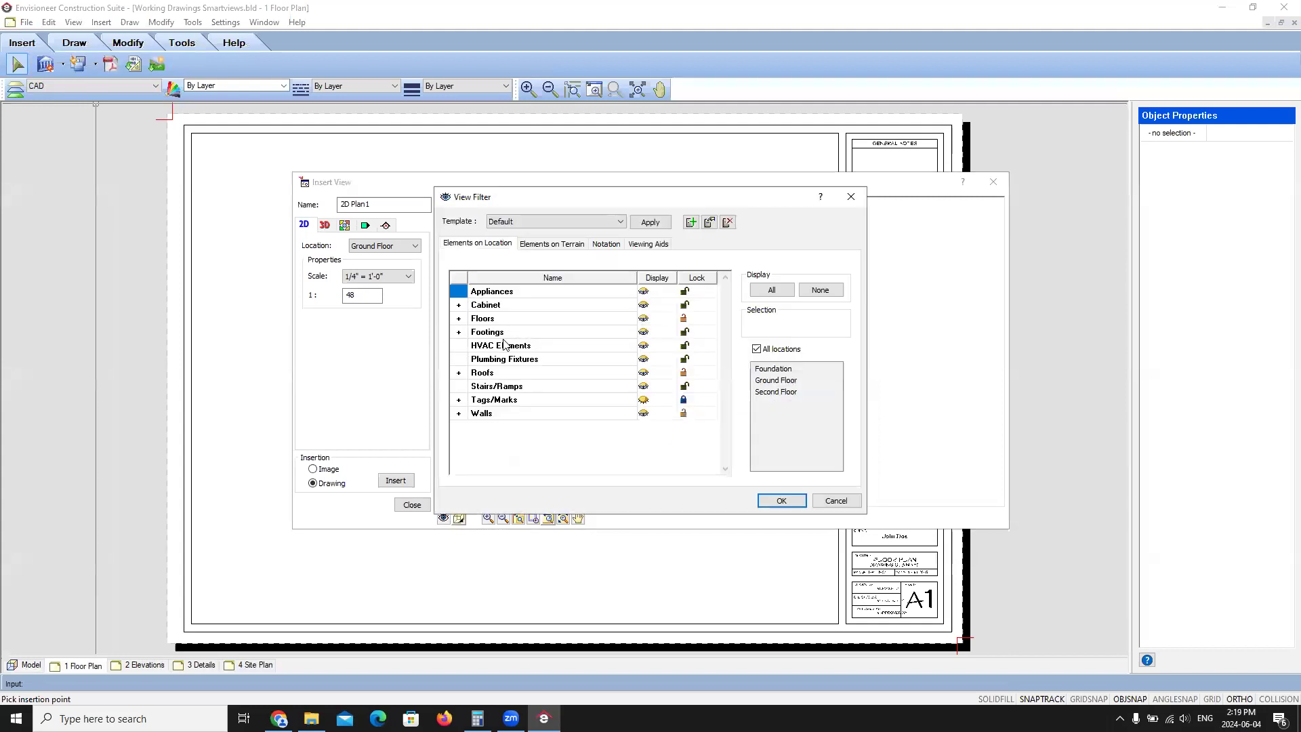
click(459, 374)
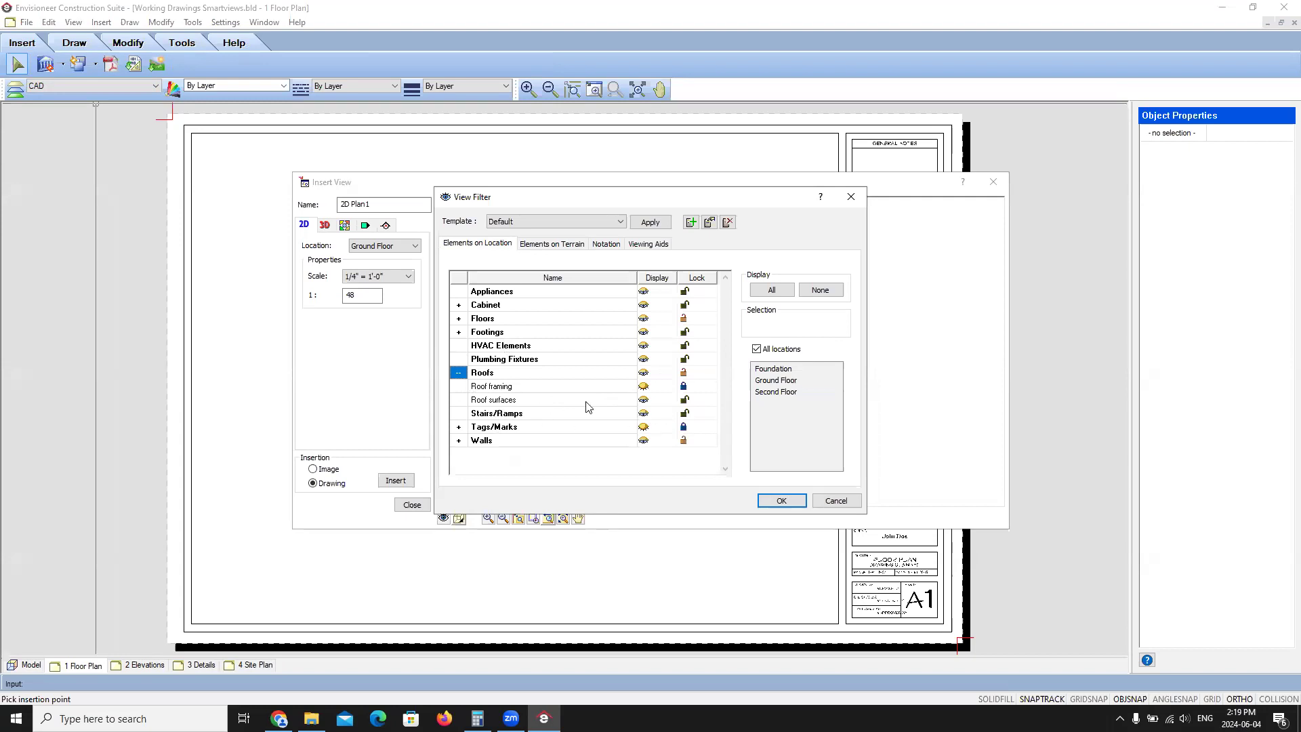
click(459, 318)
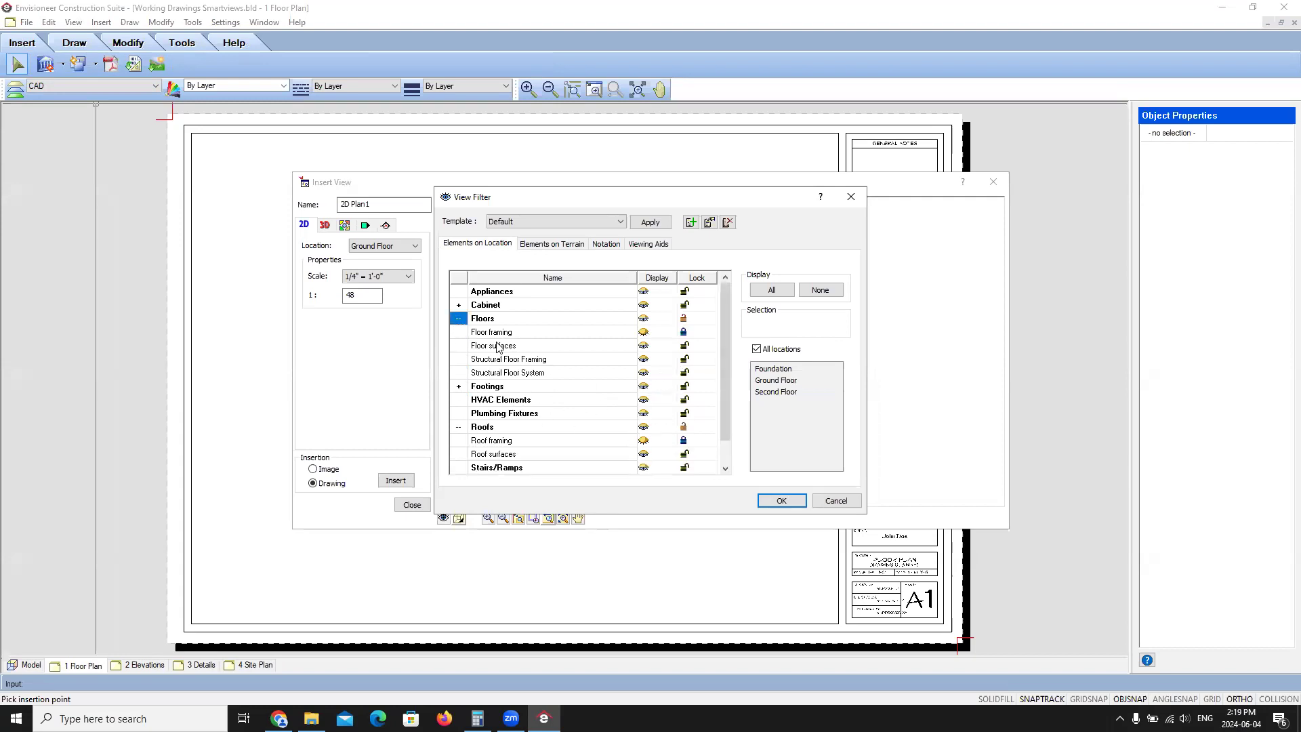
click(644, 361)
click(782, 500)
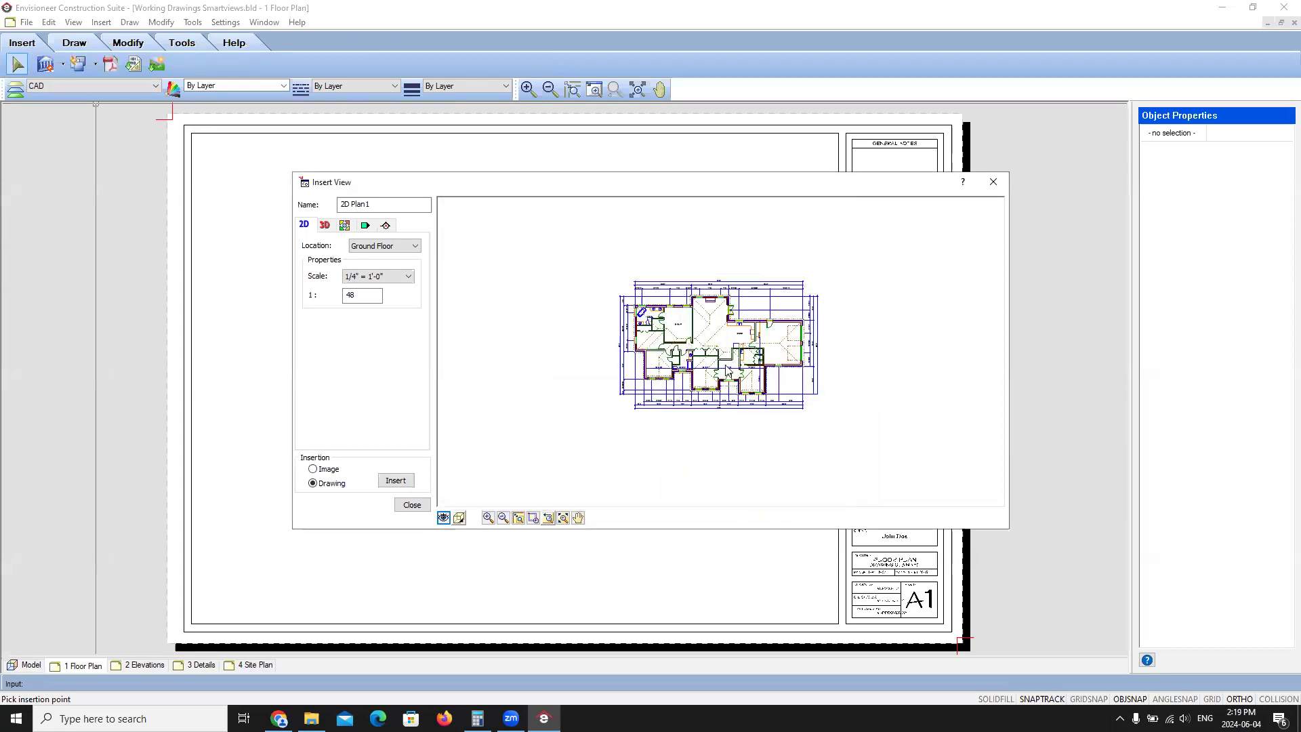
Step: Name the SmartView Ground Floor and insert it as a drawing in the middle of the sheet's drawing area
scroll(719, 336, up, 2)
scroll(705, 336, up, 2)
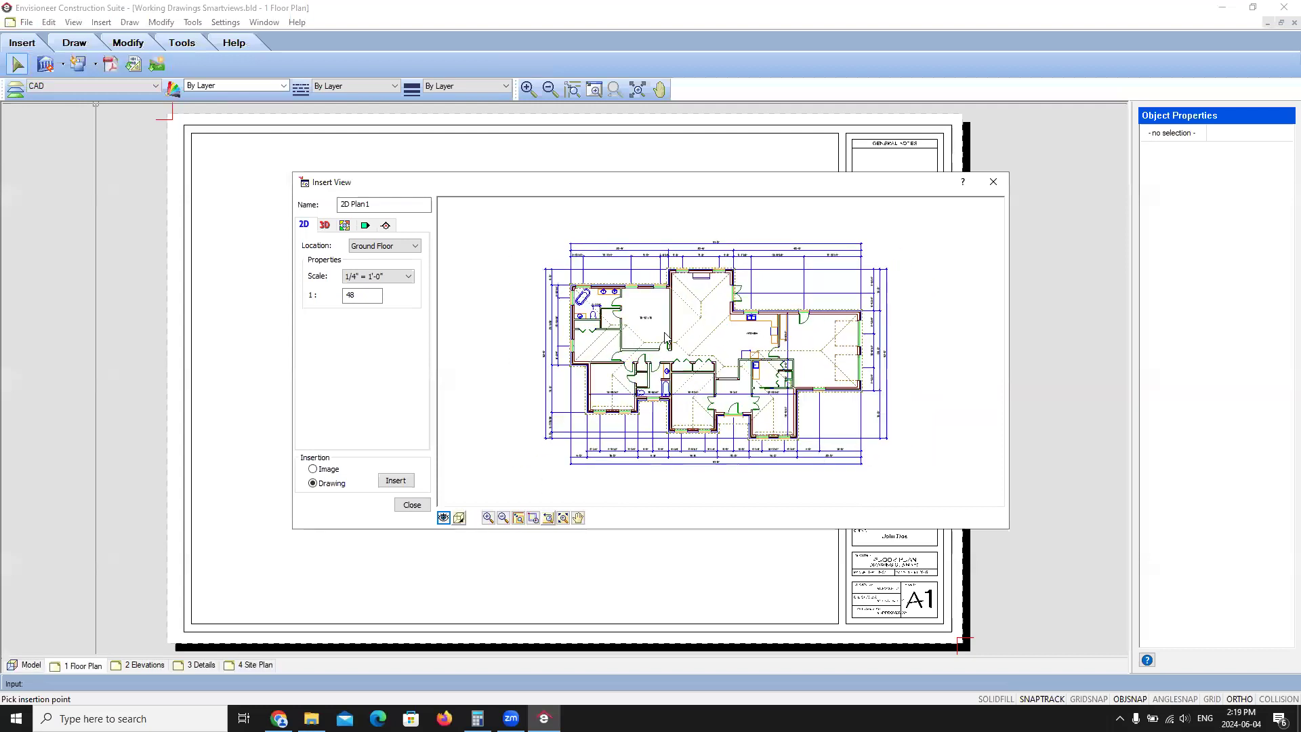
middle_drag(739, 369, 745, 360)
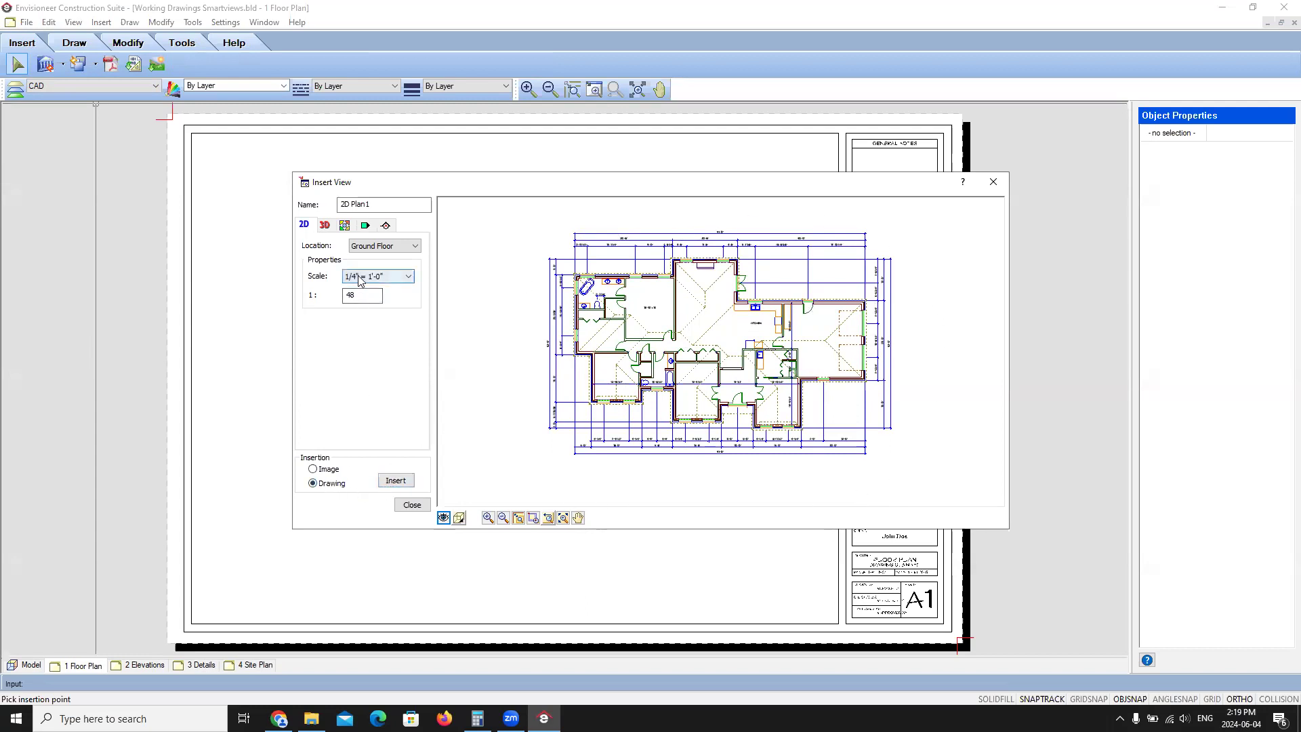
drag(373, 205, 337, 207)
text(Floor)
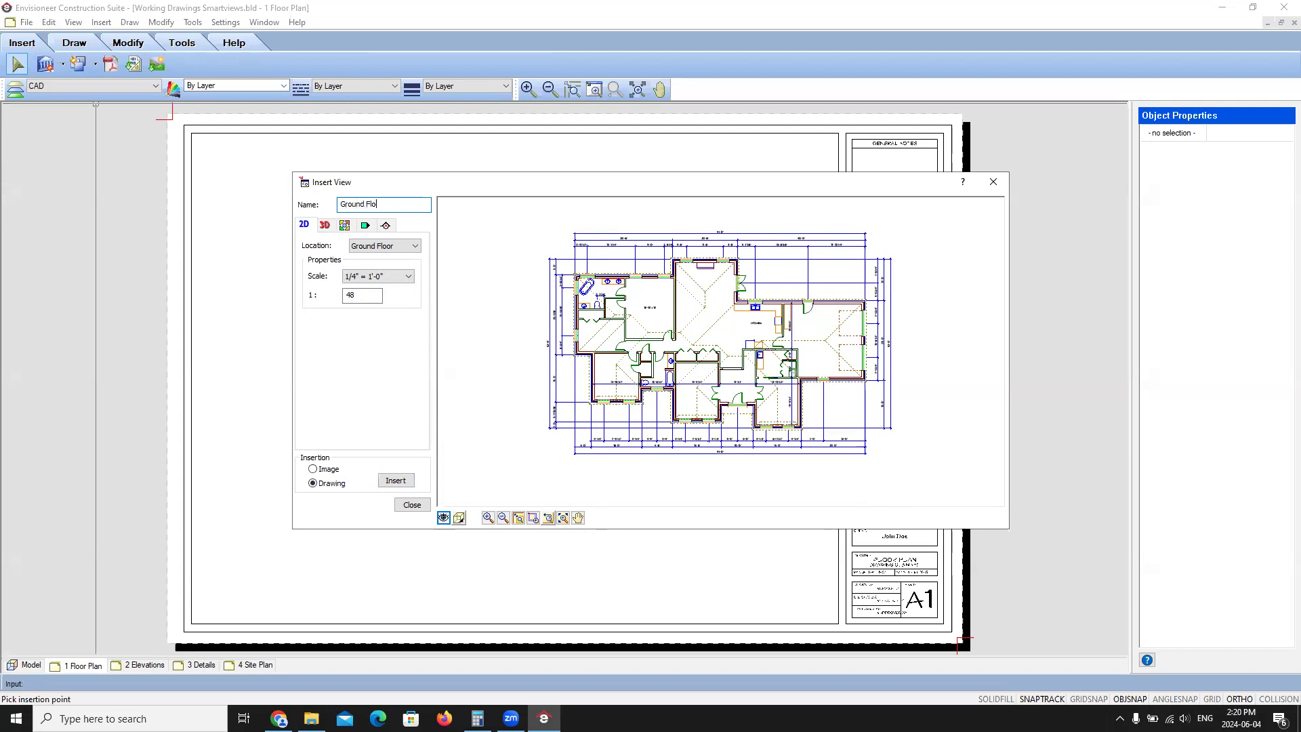
click(396, 480)
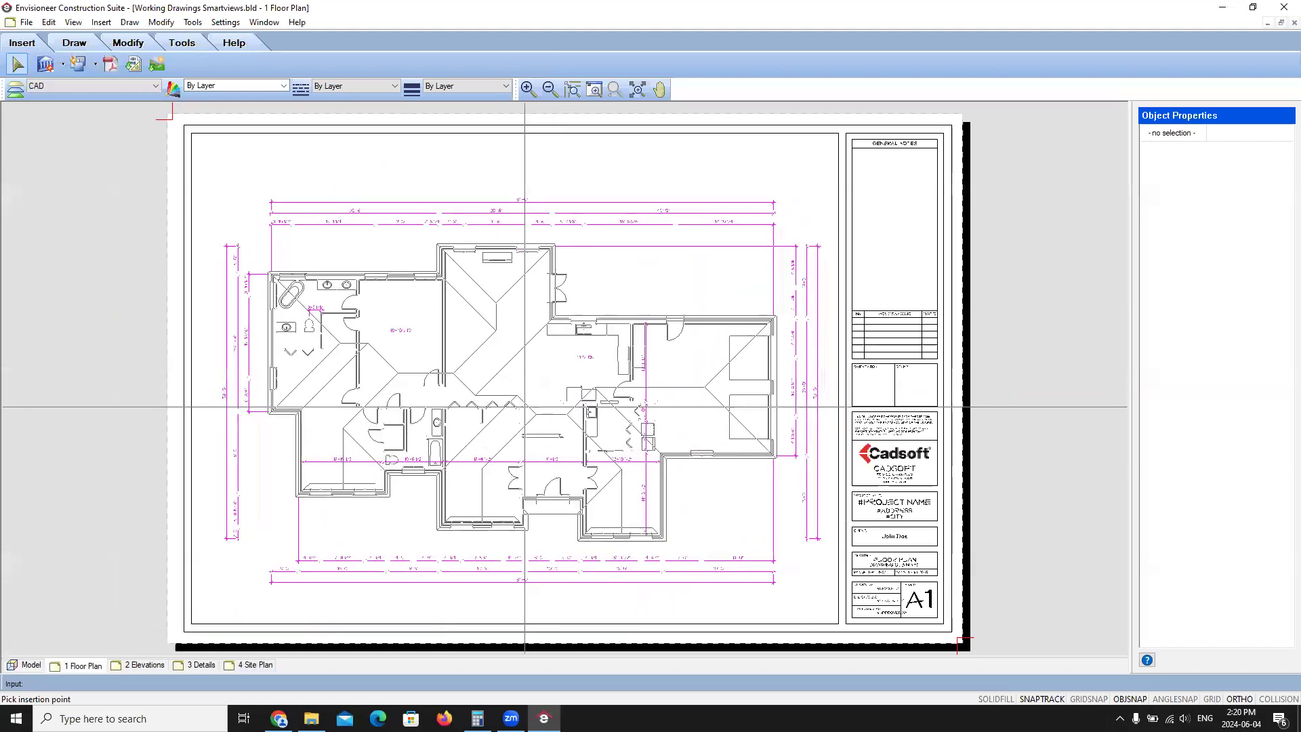
click(528, 402)
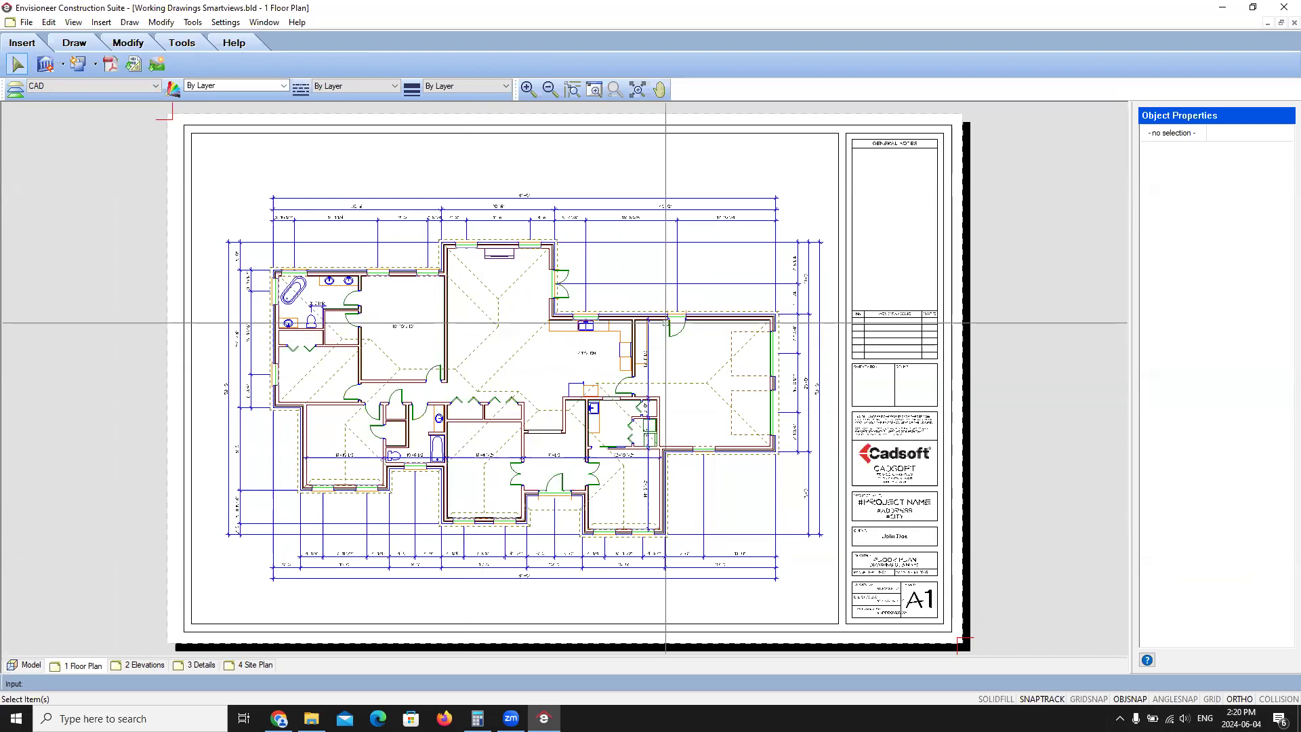
Step: Select the inserted Ground Floor SmartView on the sheet and open its block definition for editing
scroll(590, 352, up, 3)
click(605, 348)
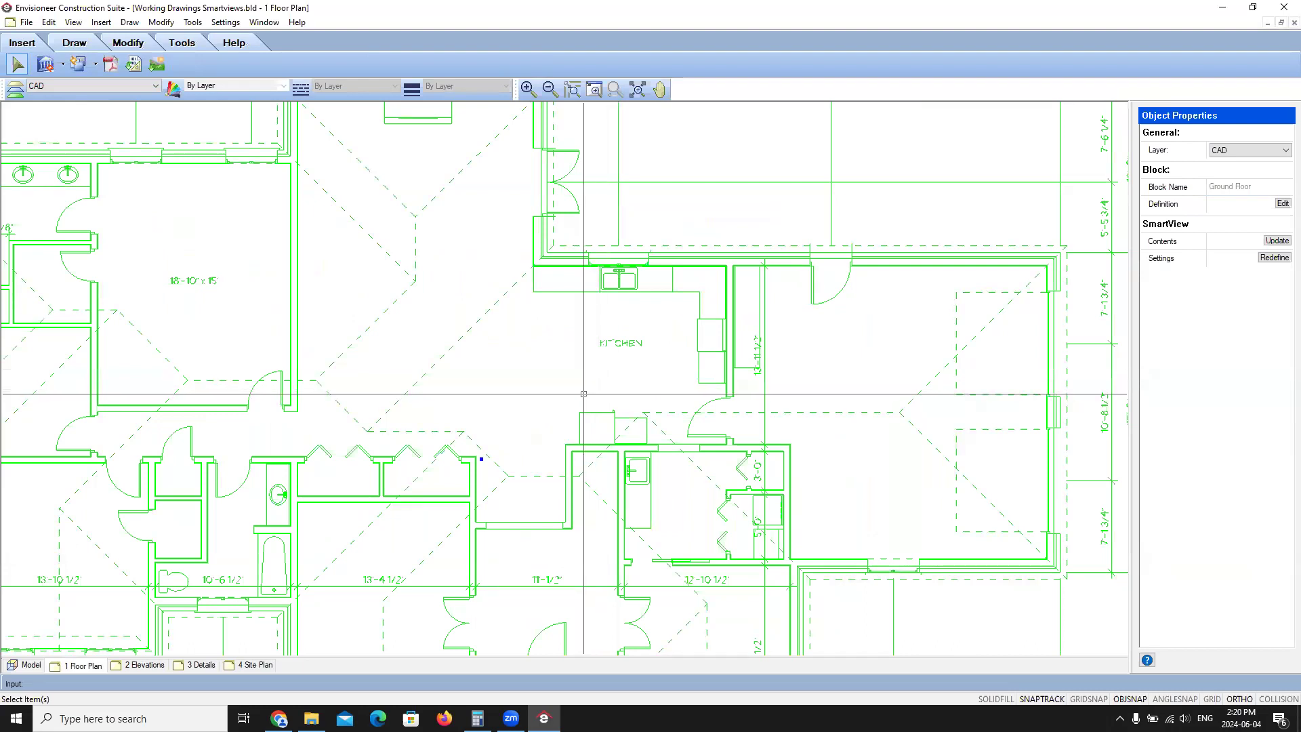
scroll(701, 337, down, 5)
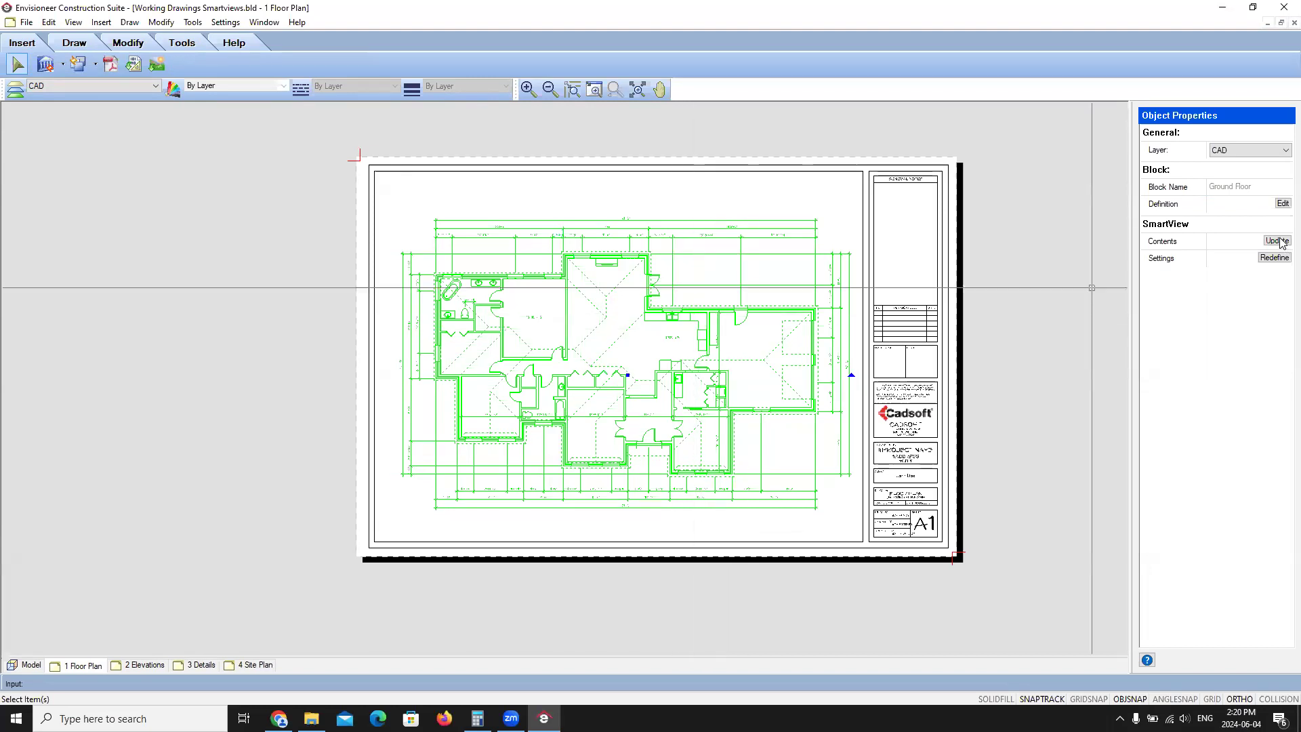
click(1283, 202)
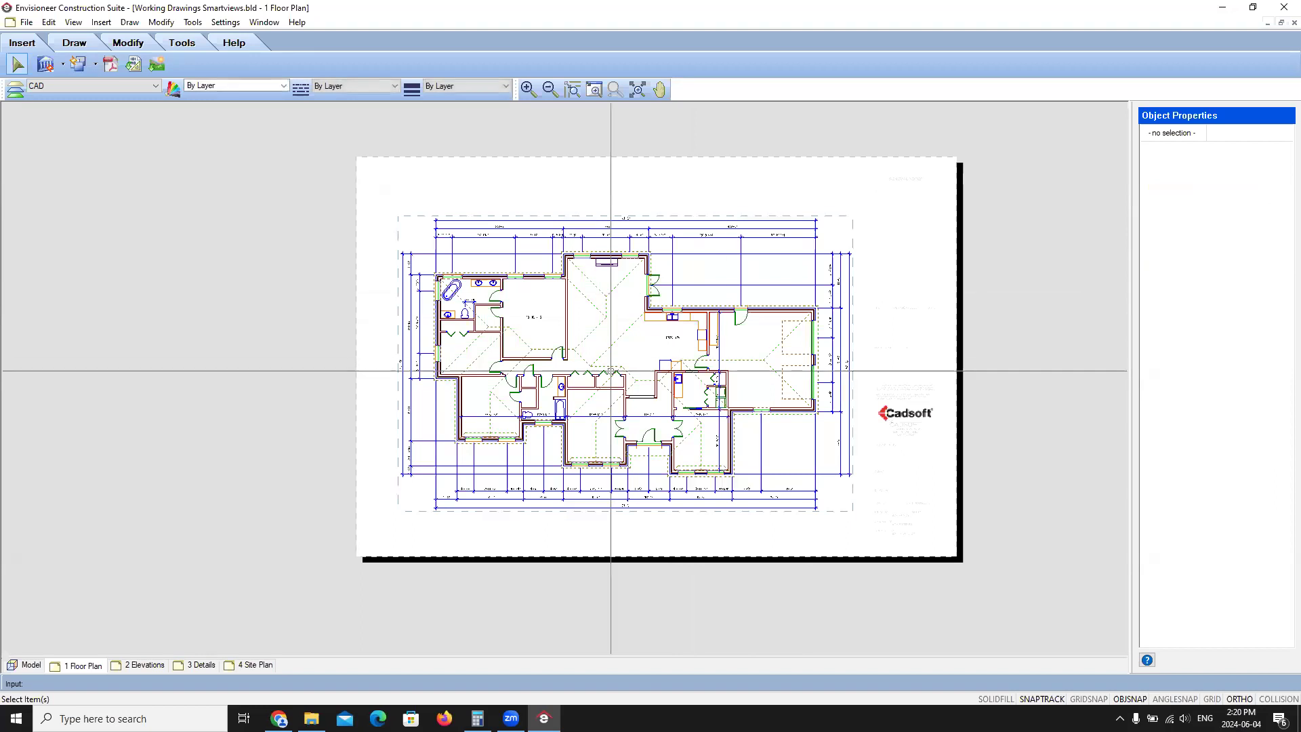
scroll(708, 336, up, 5)
scroll(536, 309, down, 4)
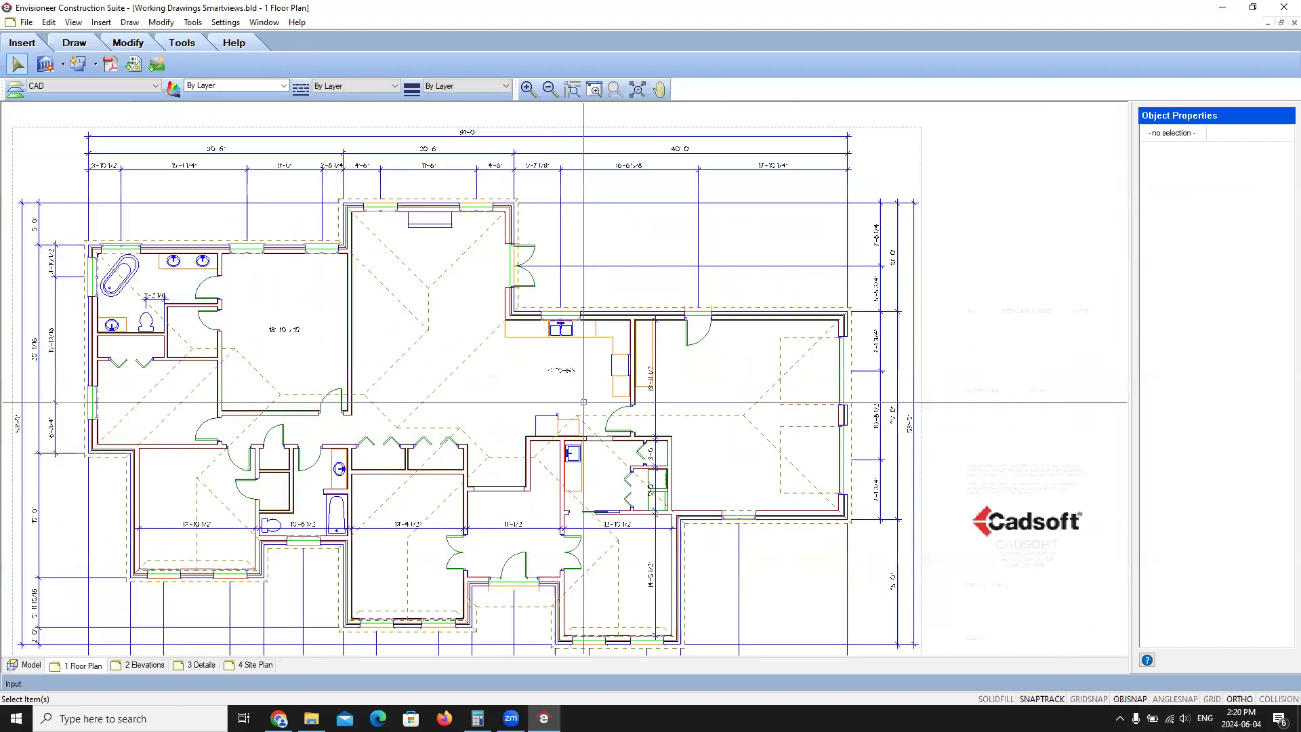
scroll(536, 308, up, 3)
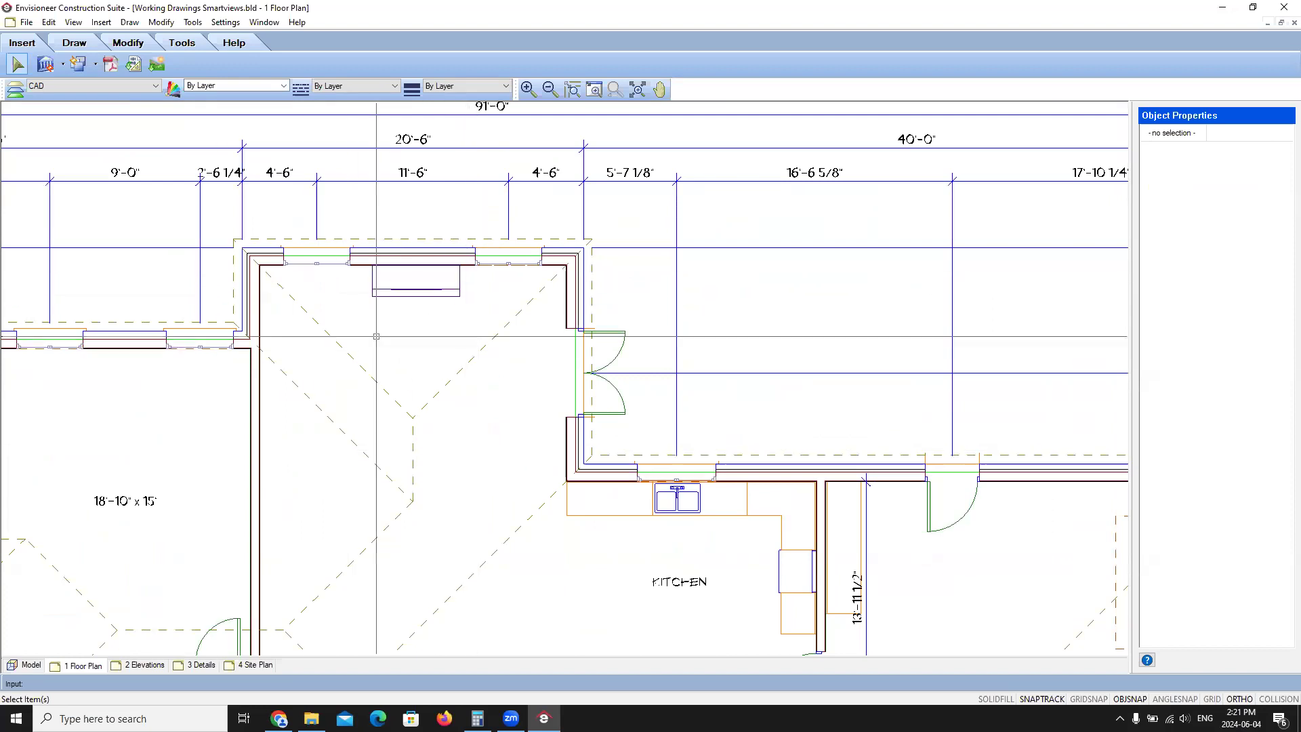
Step: Enable multiple text insertion and place the pre-defined LIVING ROOM label in the large room below the fireplace
click(193, 23)
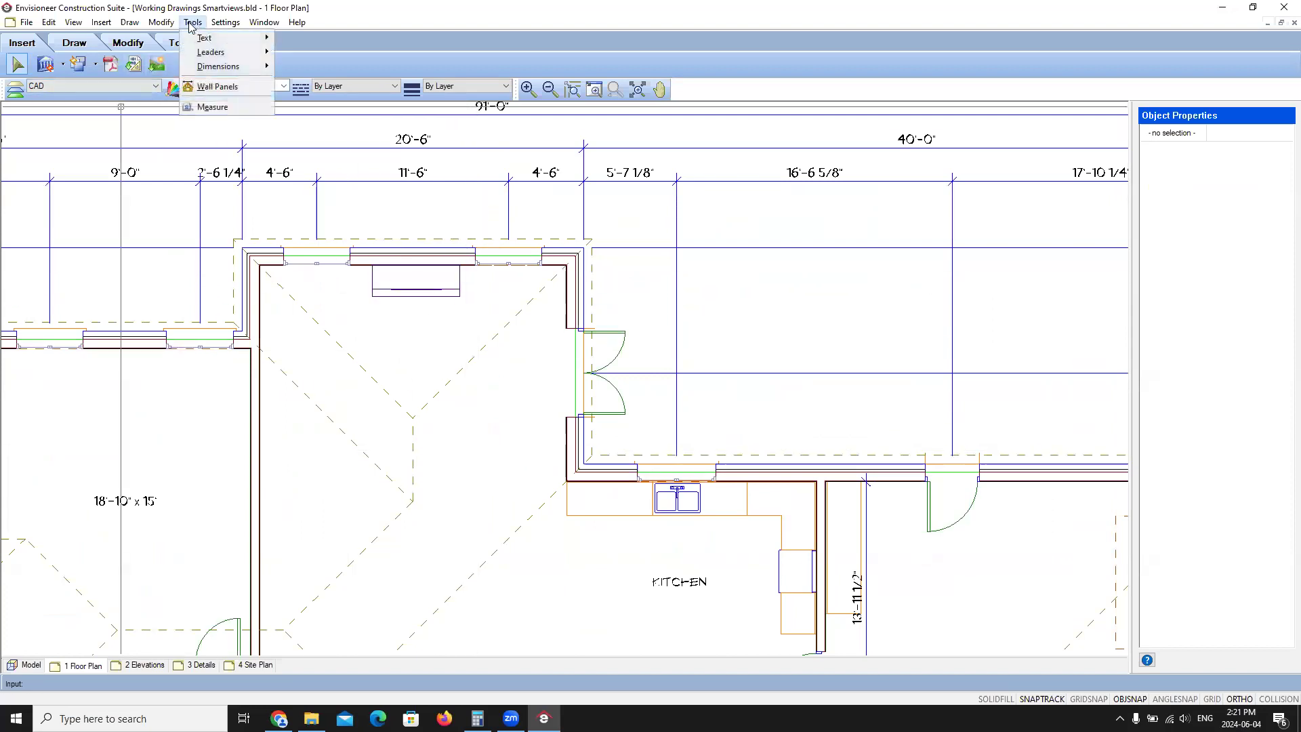
mouse_move(209, 43)
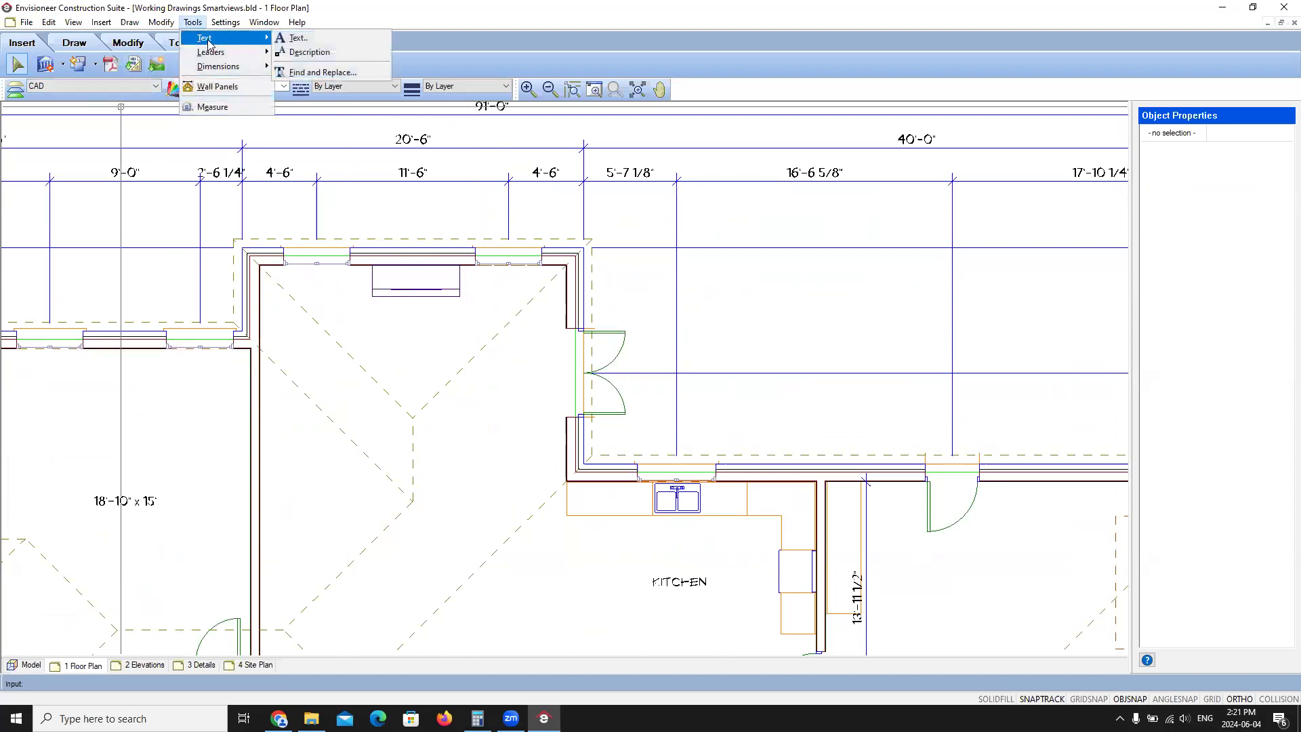
click(304, 39)
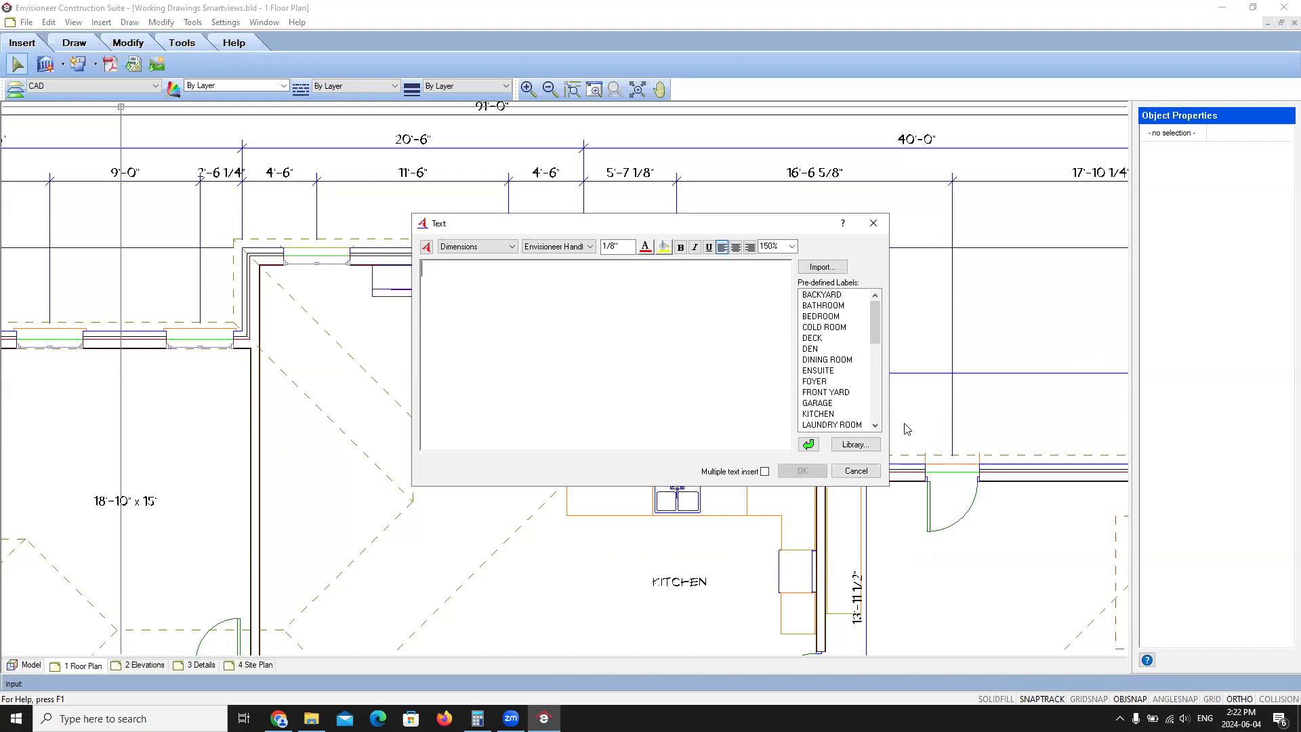
double_click(876, 426)
click(876, 425)
click(826, 403)
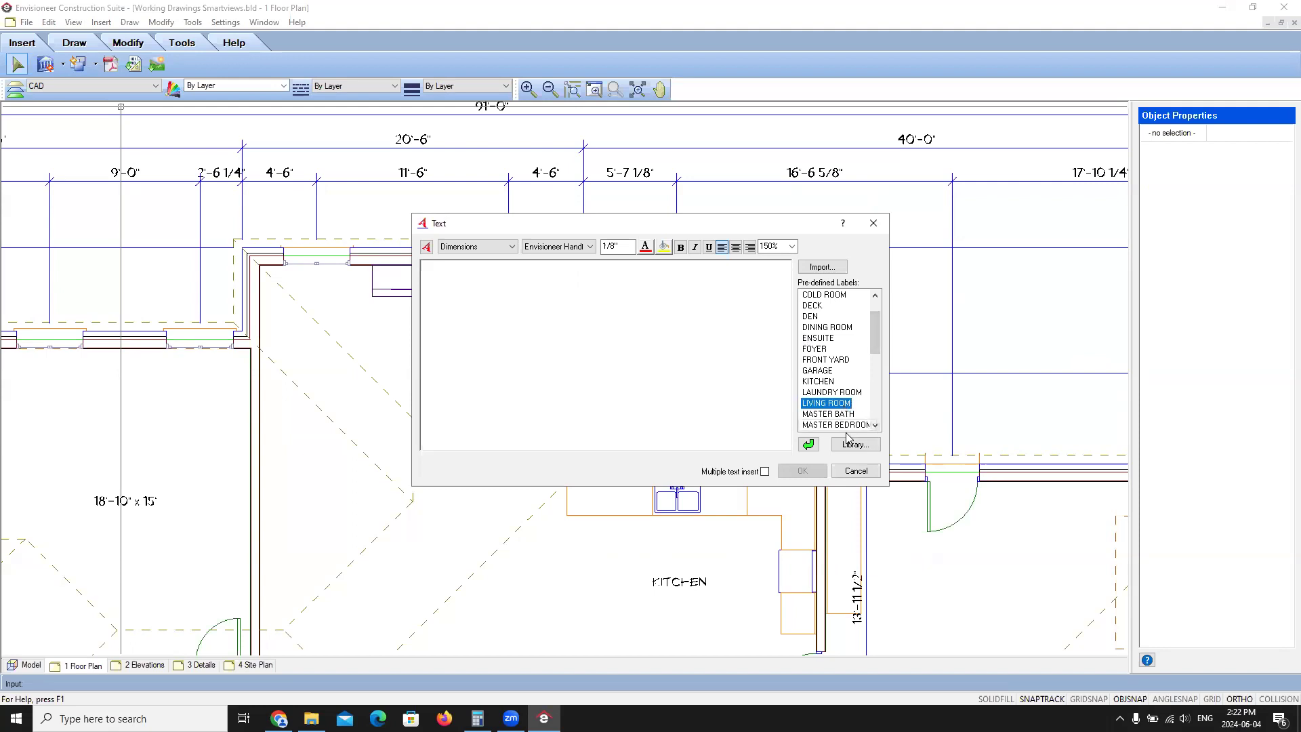
click(764, 472)
click(810, 445)
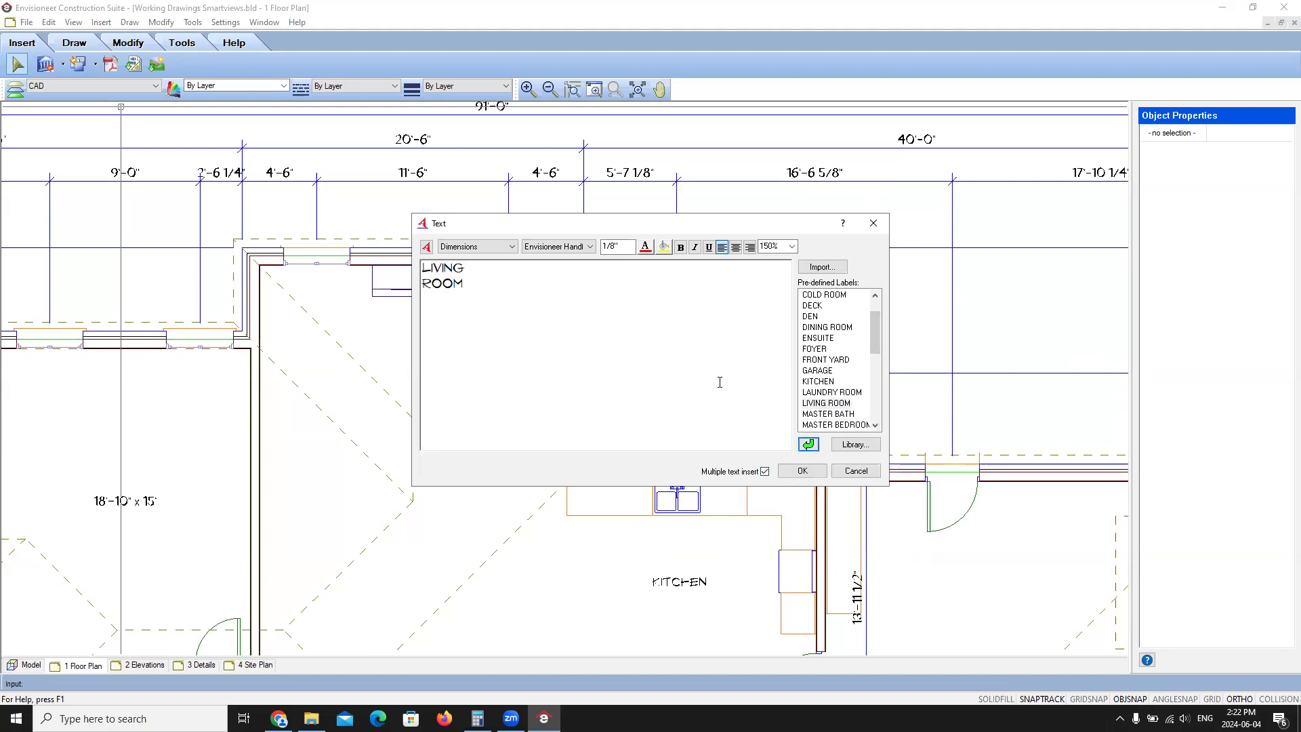
click(800, 471)
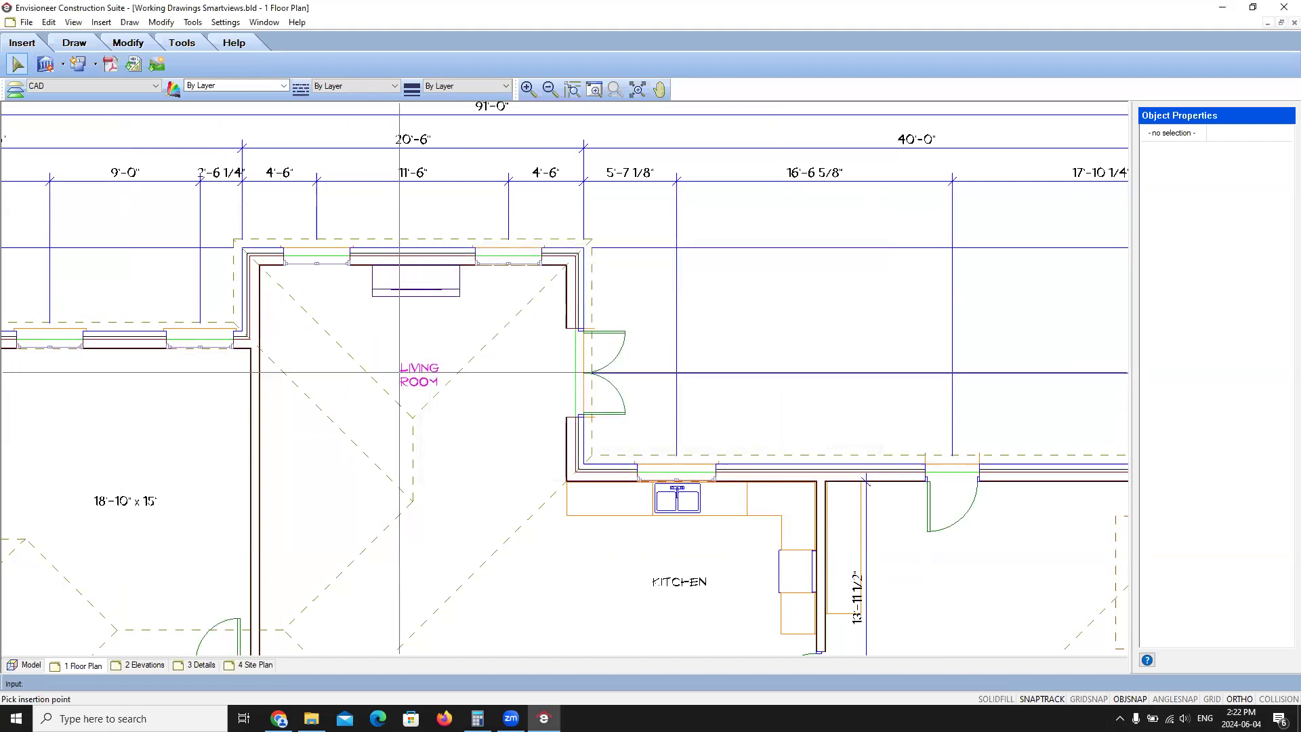
click(400, 372)
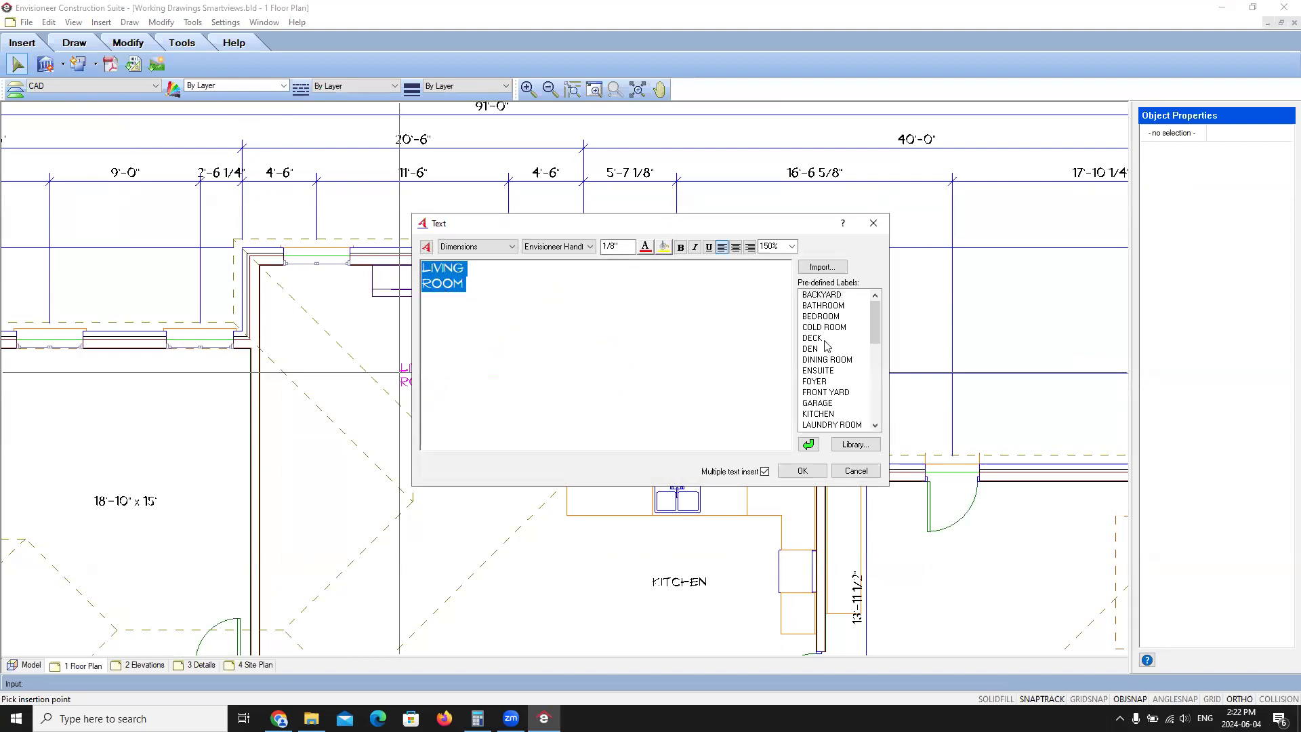
Step: Place the pre-defined BEDROOM label in the 12'-10 1/2" wide room beside the front entrance, and end text insertion
click(822, 316)
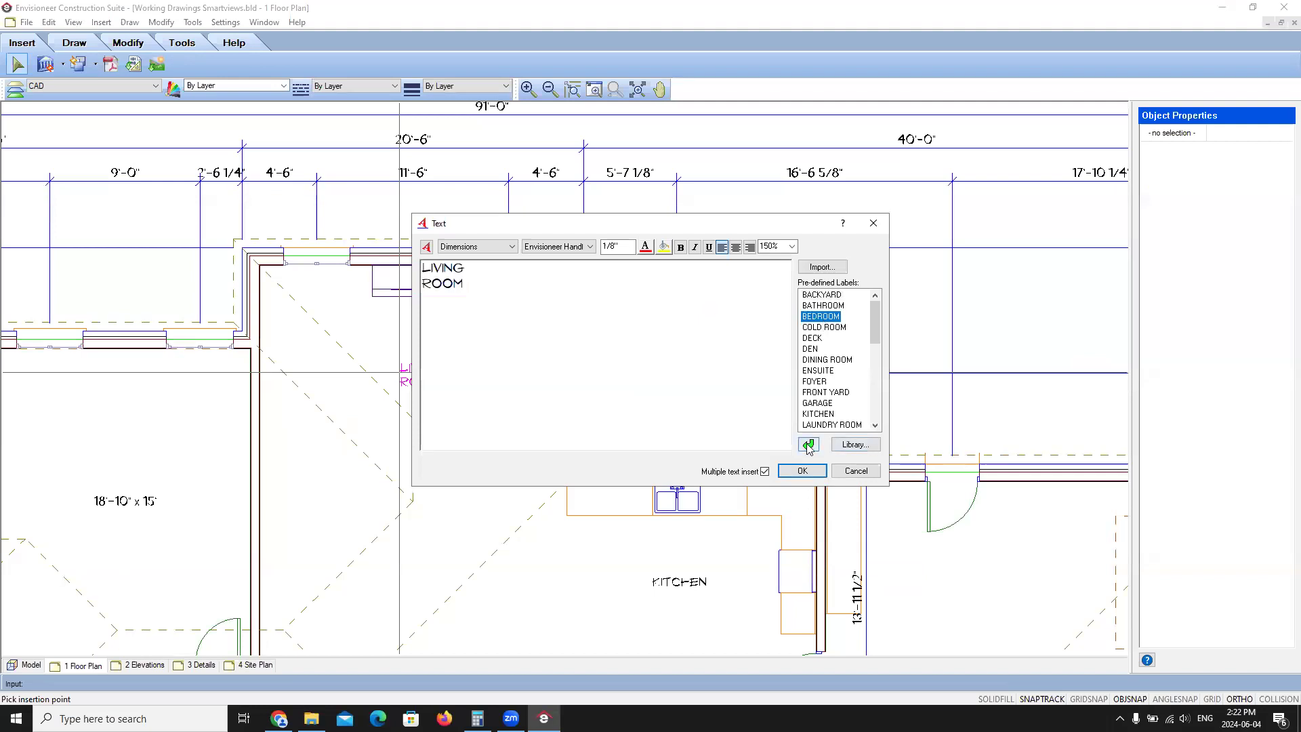
click(808, 444)
click(802, 470)
scroll(399, 372, down, 8)
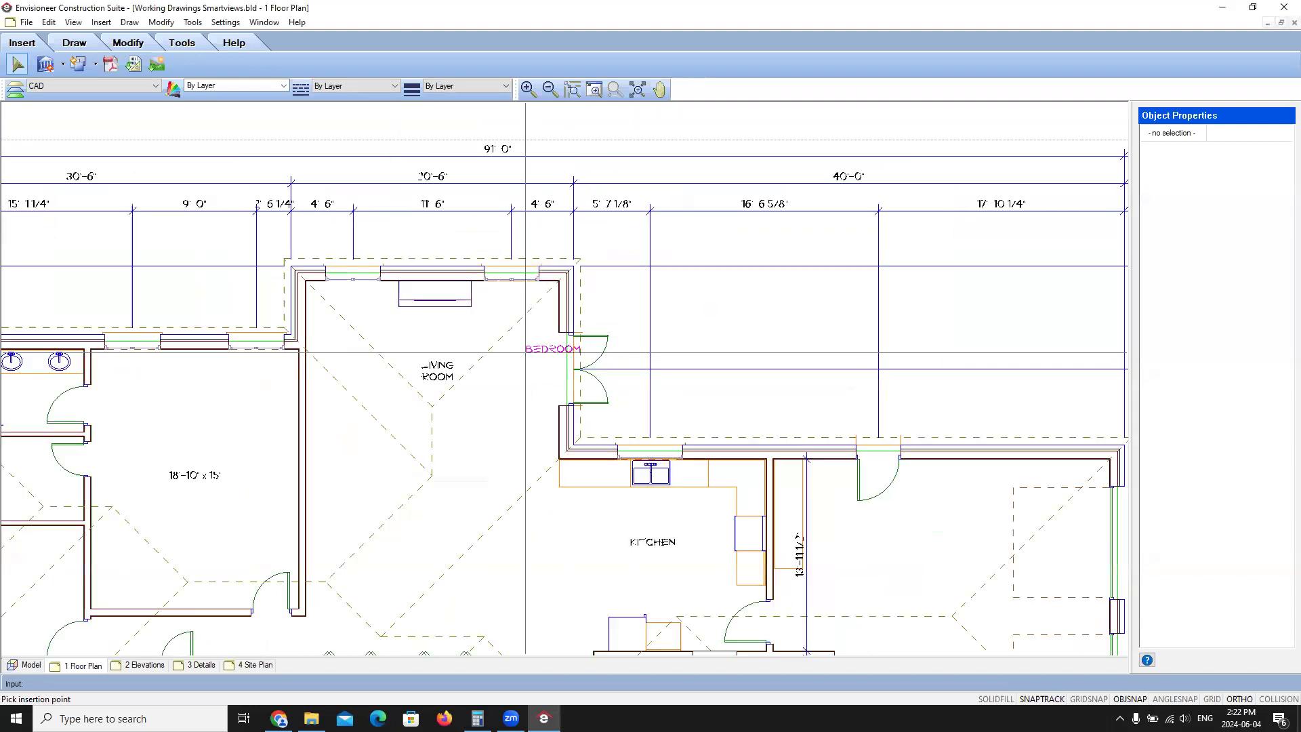
scroll(186, 369, up, 4)
scroll(457, 451, up, 5)
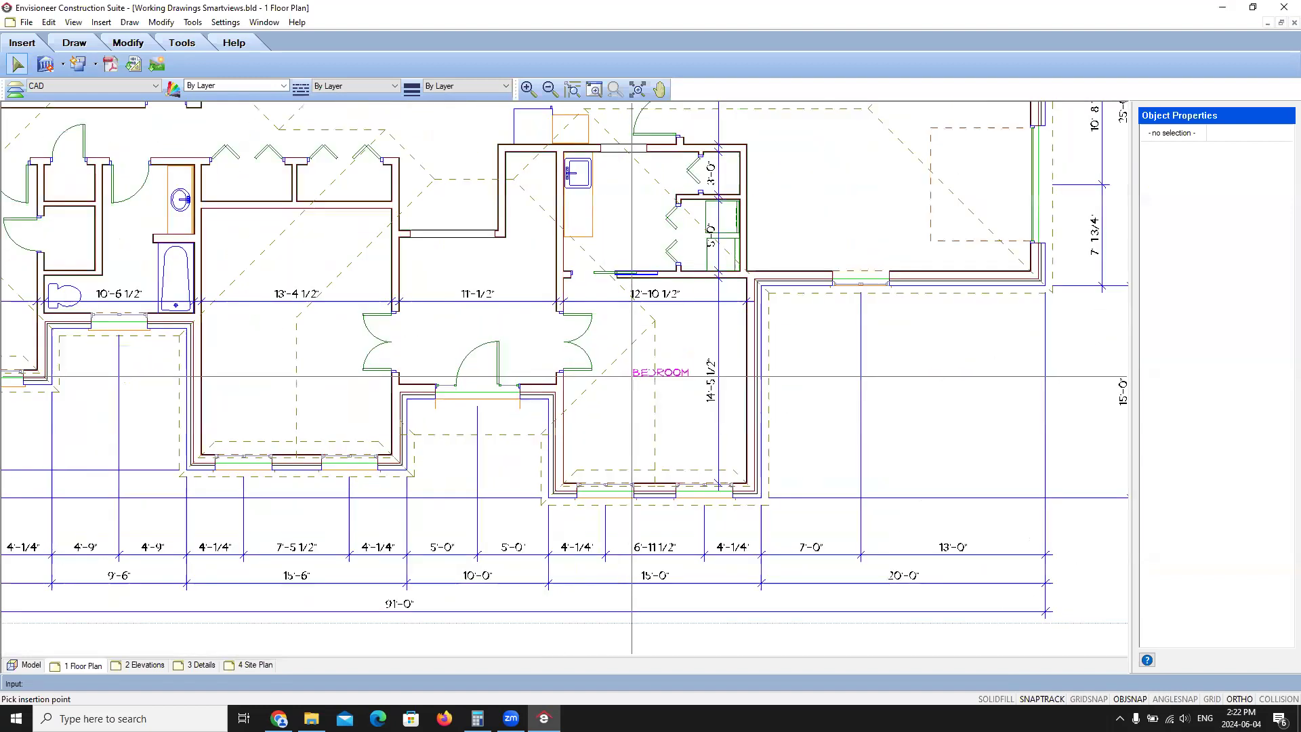
click(632, 381)
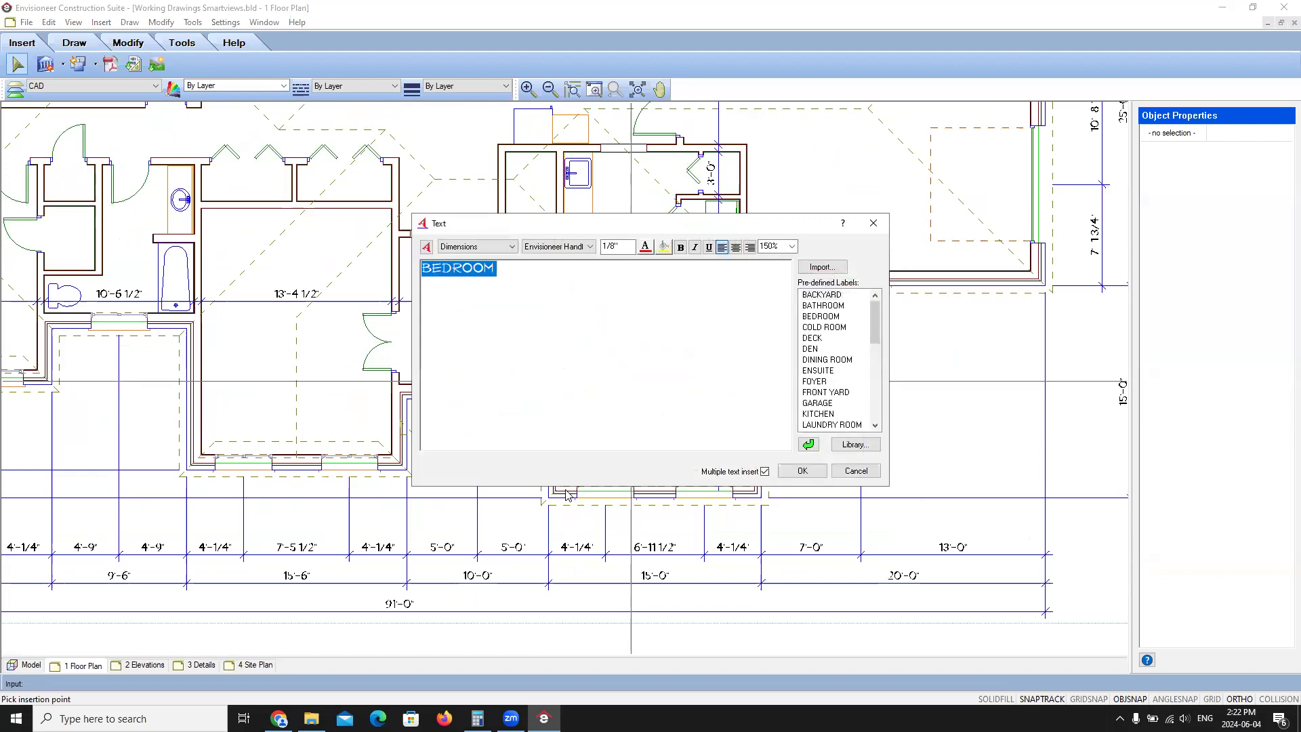
click(856, 470)
scroll(580, 412, down, 1)
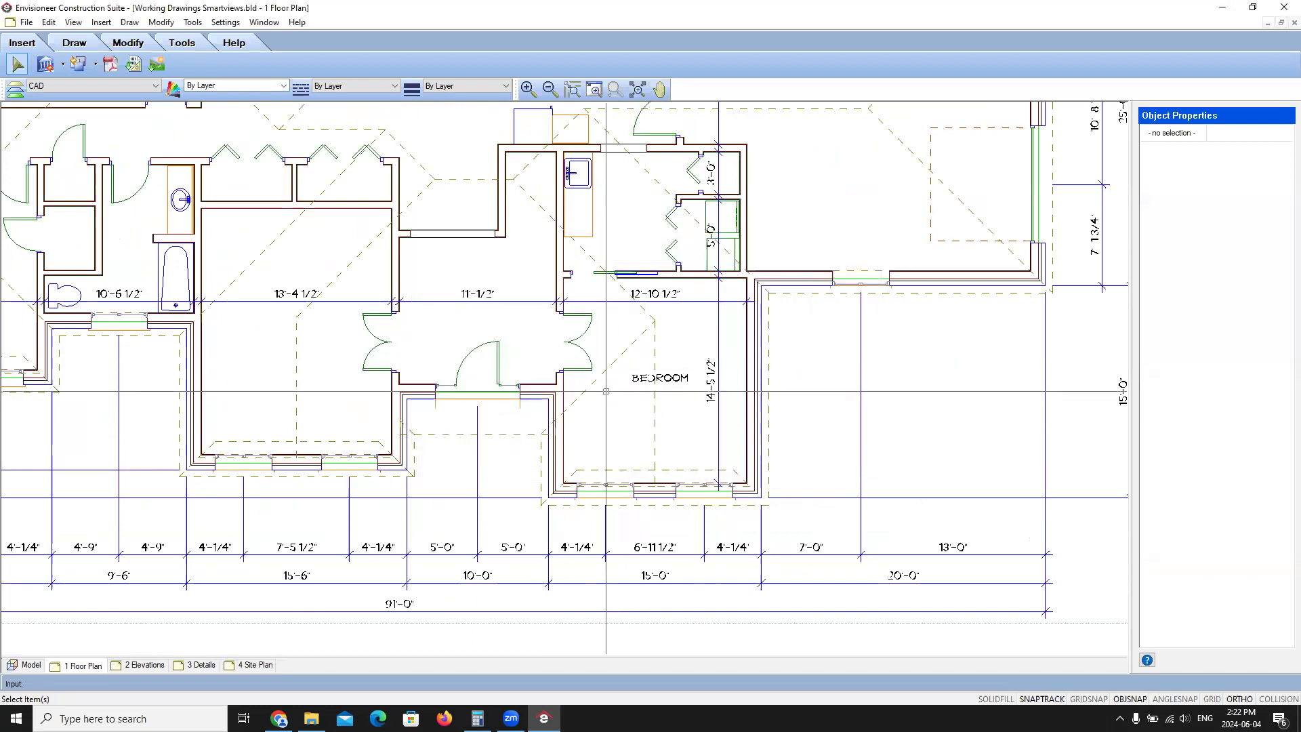
Step: Leave block editing and move the Ground Floor SmartView slightly higher within the sheet border
scroll(580, 412, down, 3)
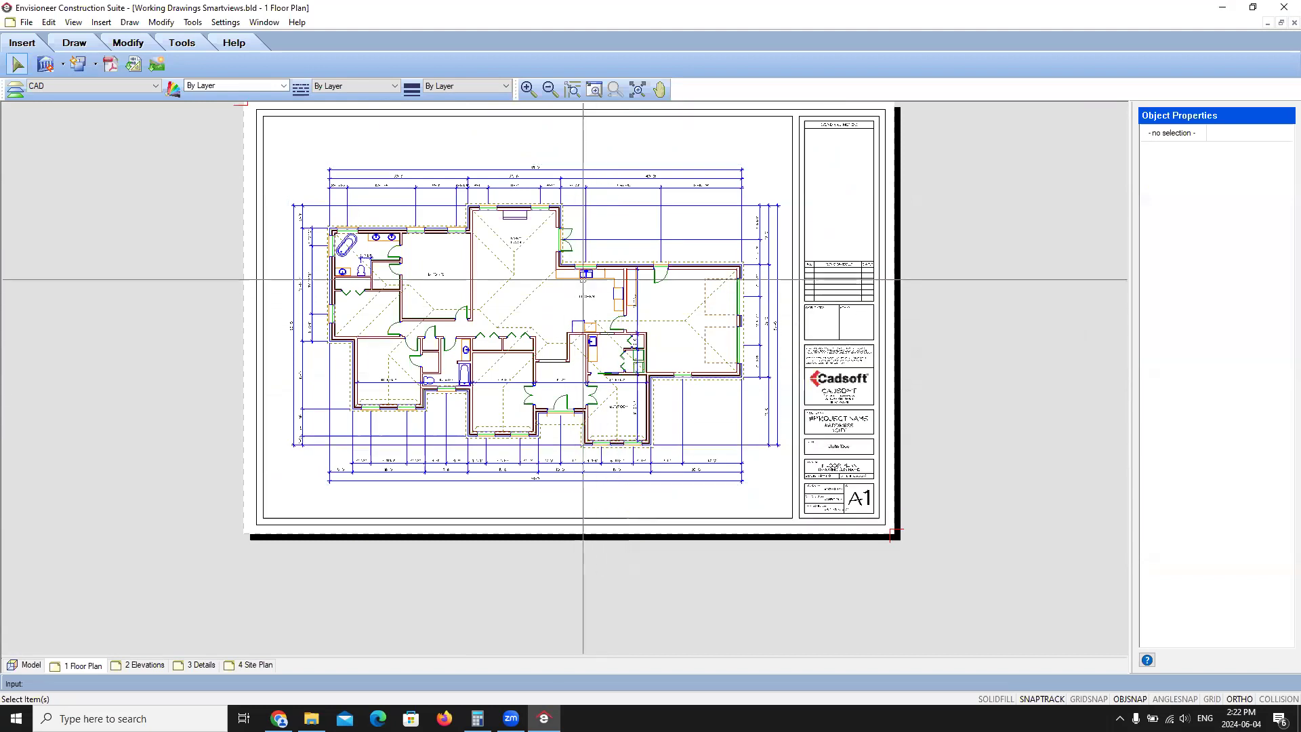
click(583, 280)
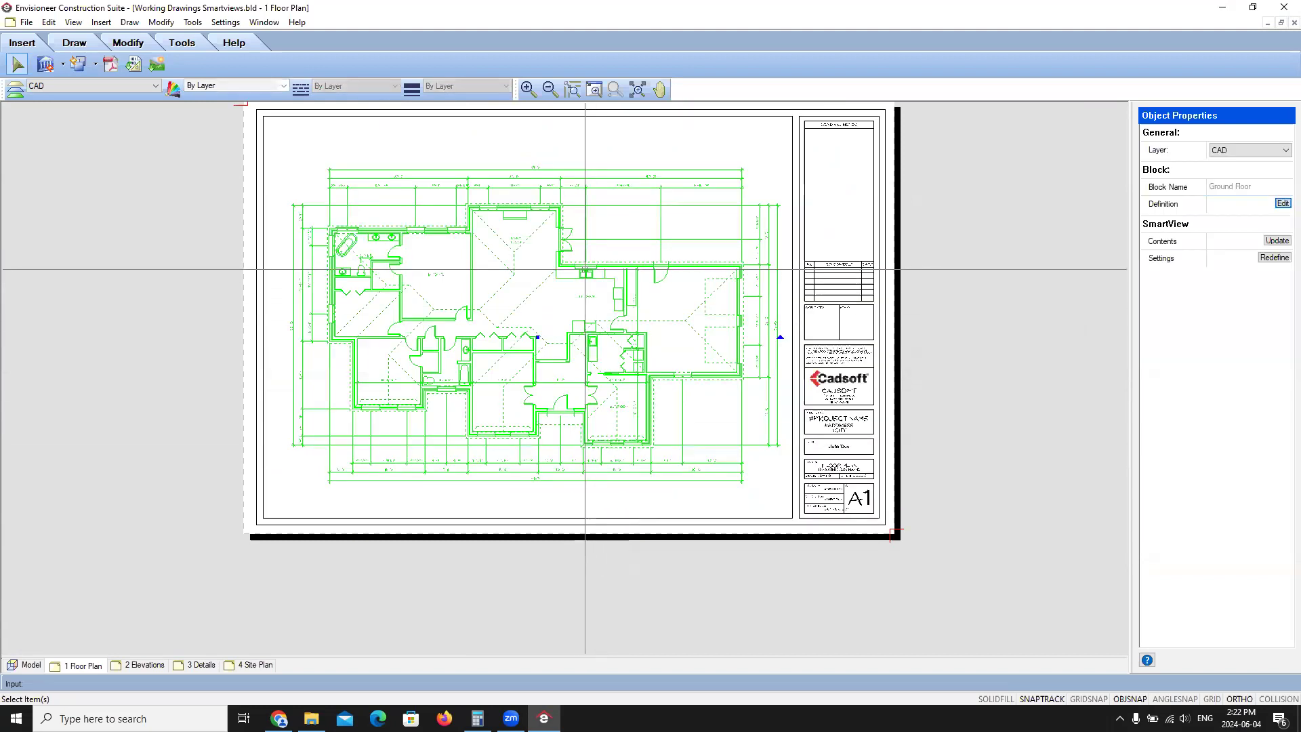
click(537, 337)
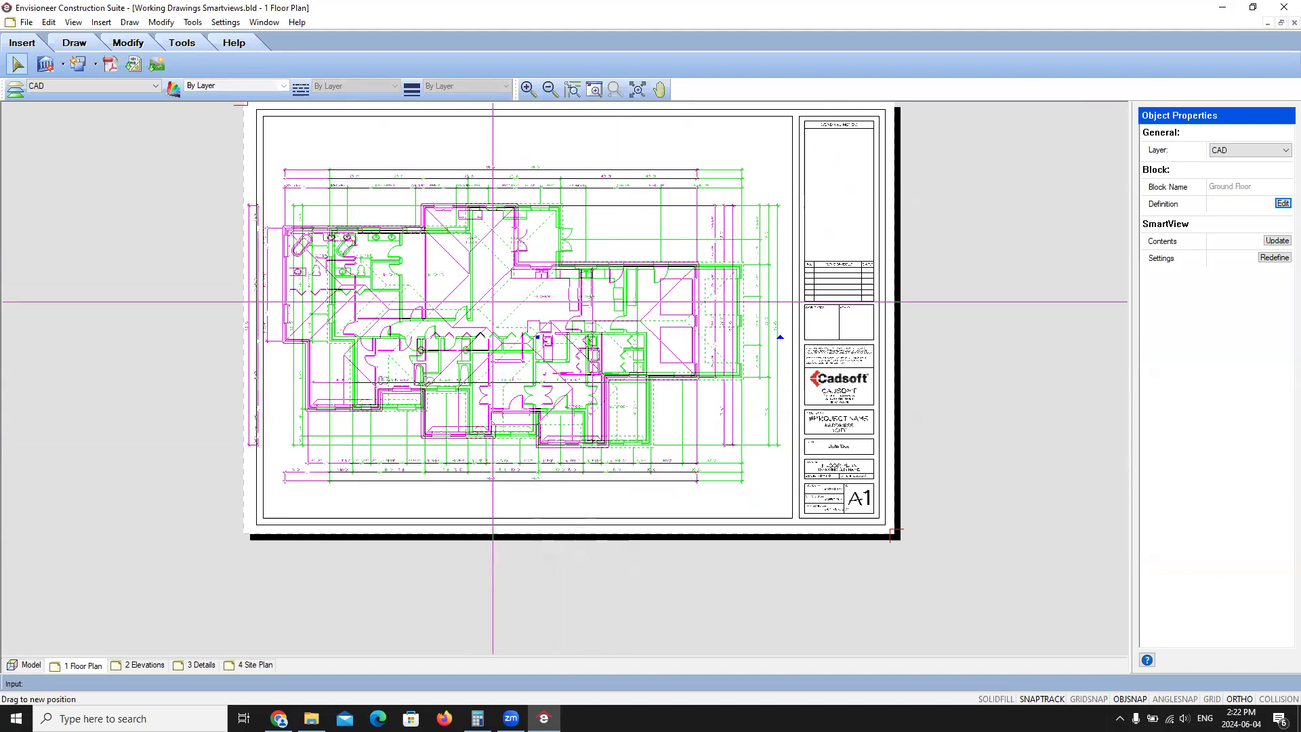
click(538, 318)
click(517, 482)
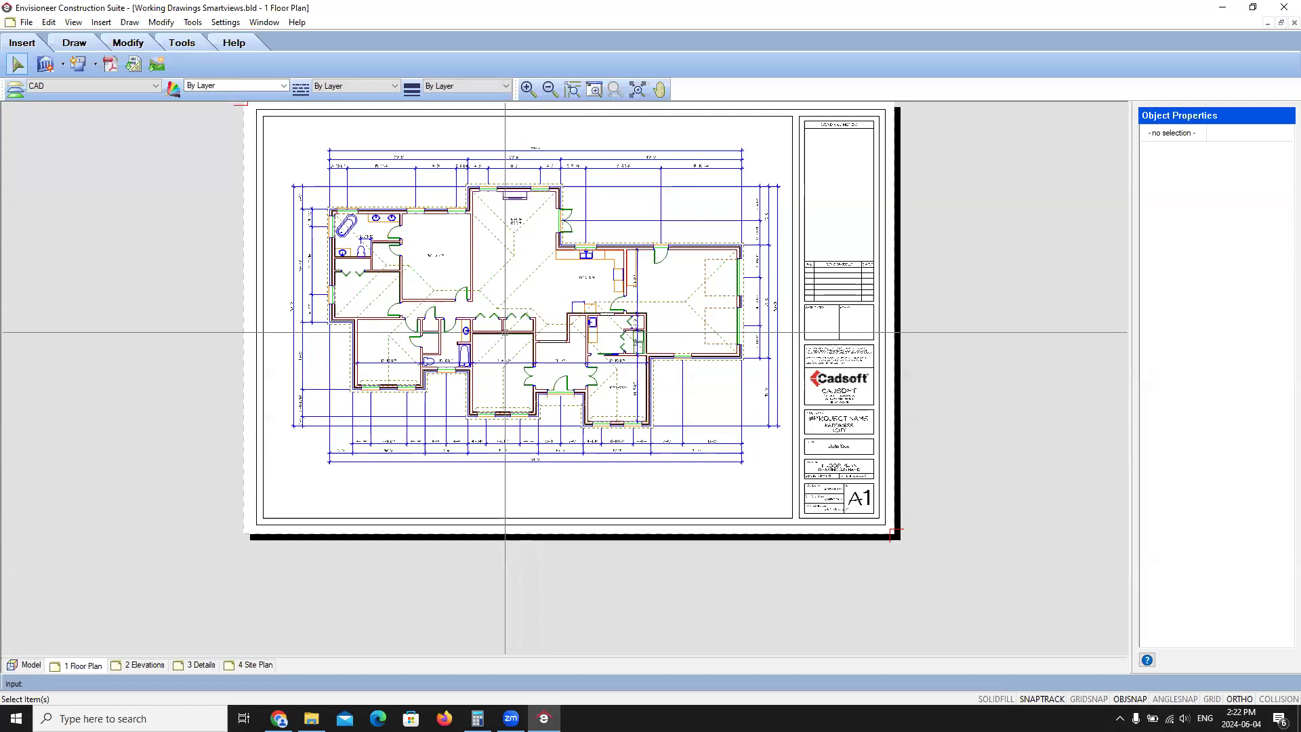
click(534, 317)
click(536, 318)
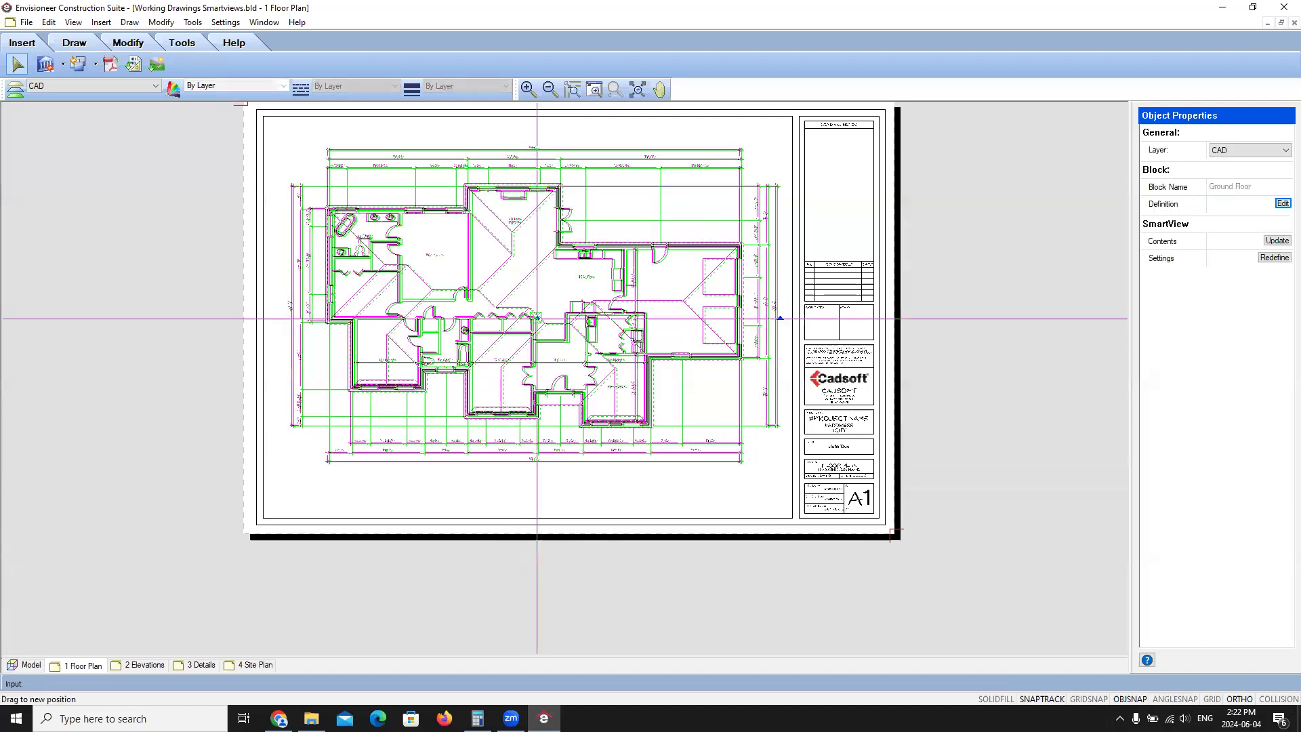
click(536, 325)
click(505, 485)
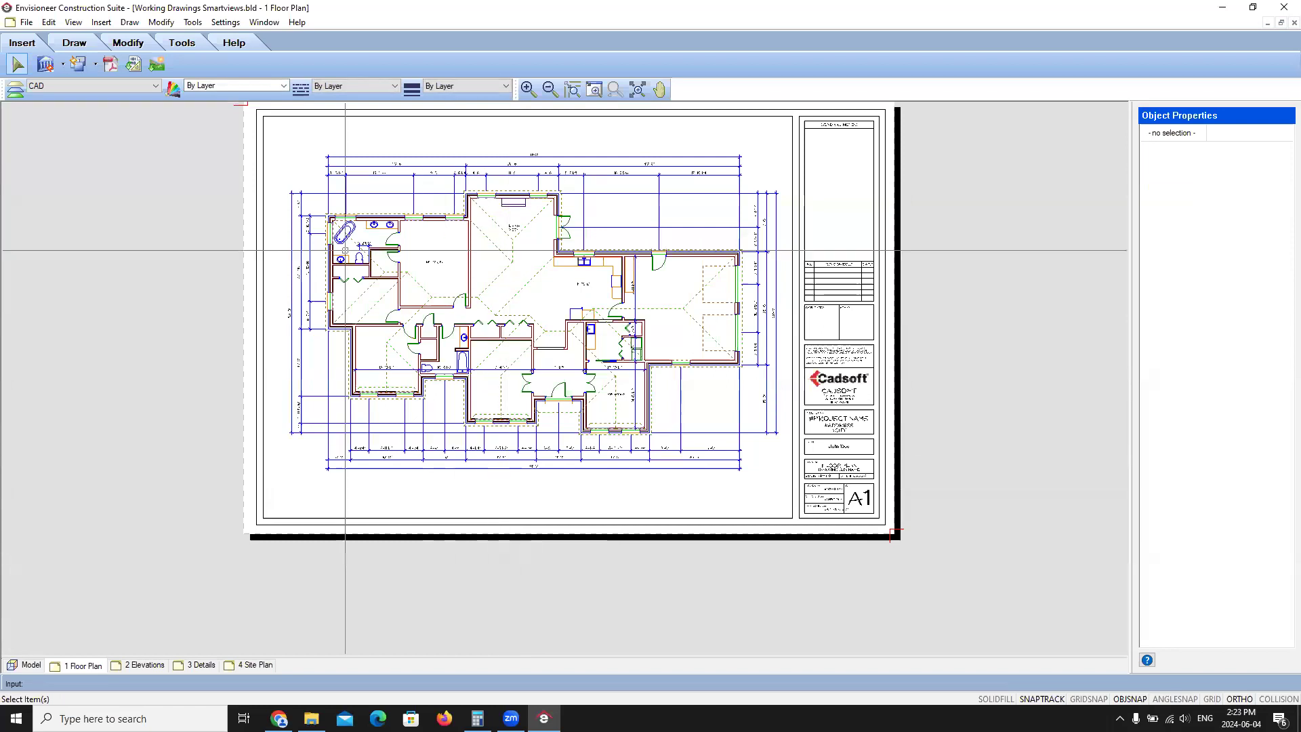
Step: Enable multiple text insertion on the sheet and place the pre-defined GARAGE label in the middle of the garage
click(192, 22)
mouse_move(203, 39)
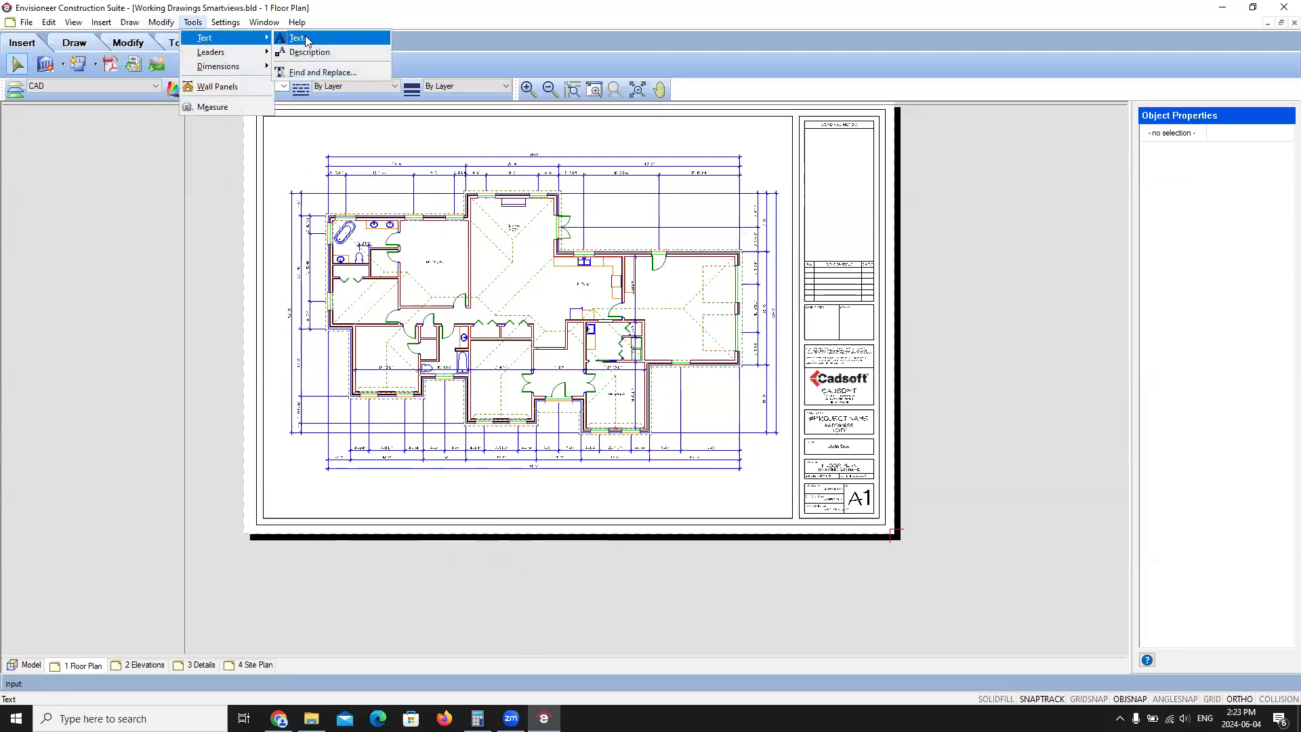
click(309, 38)
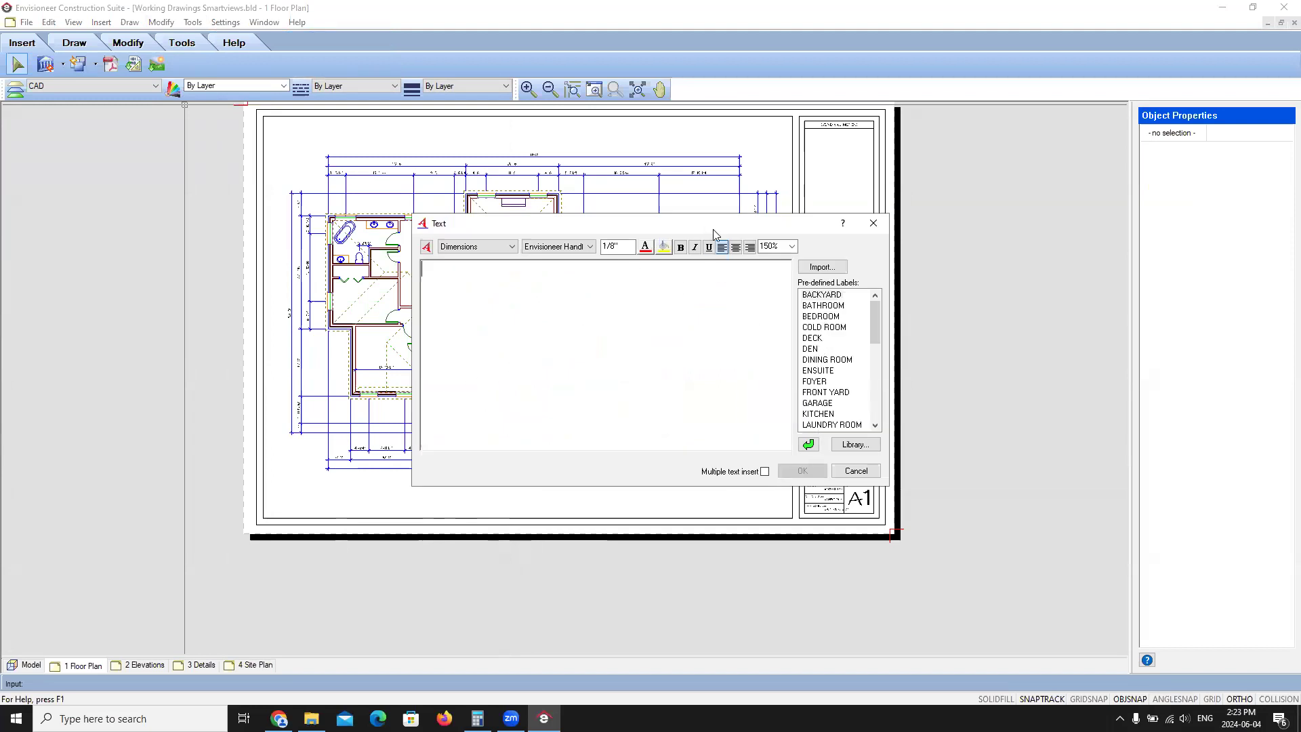
drag(713, 231, 615, 199)
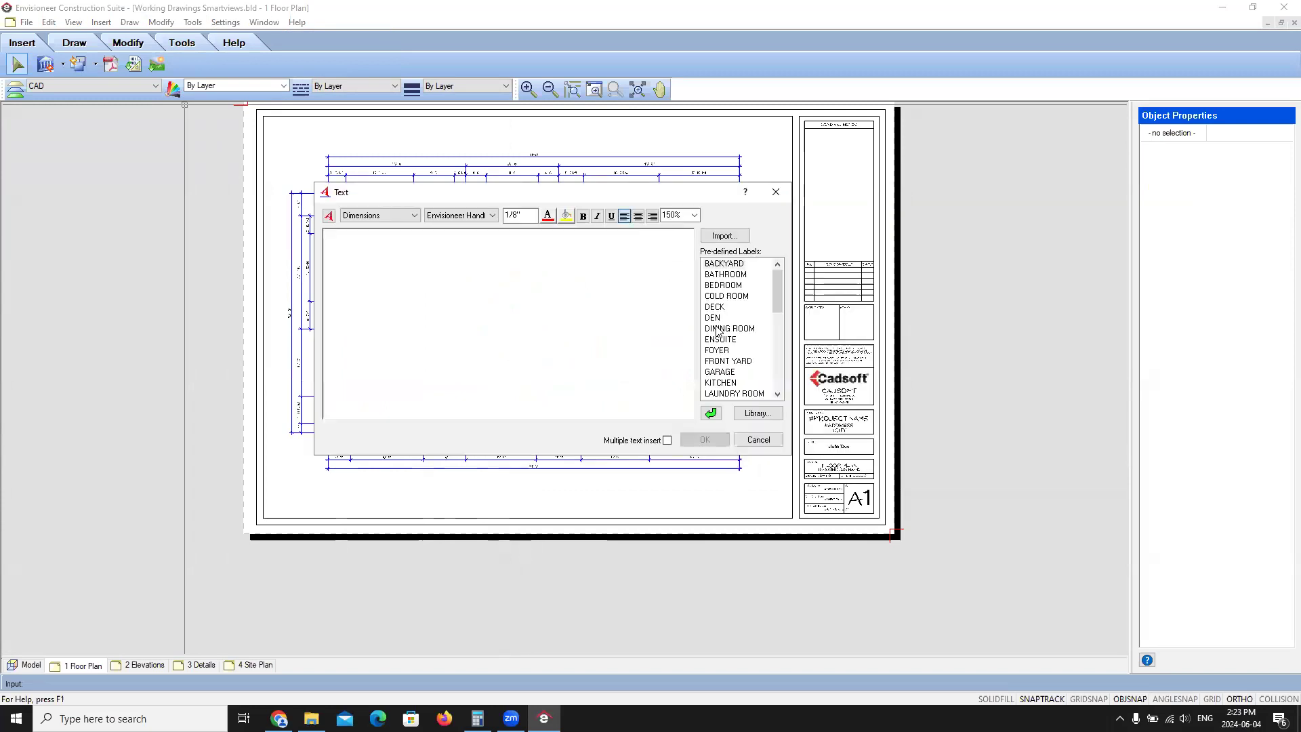
click(719, 372)
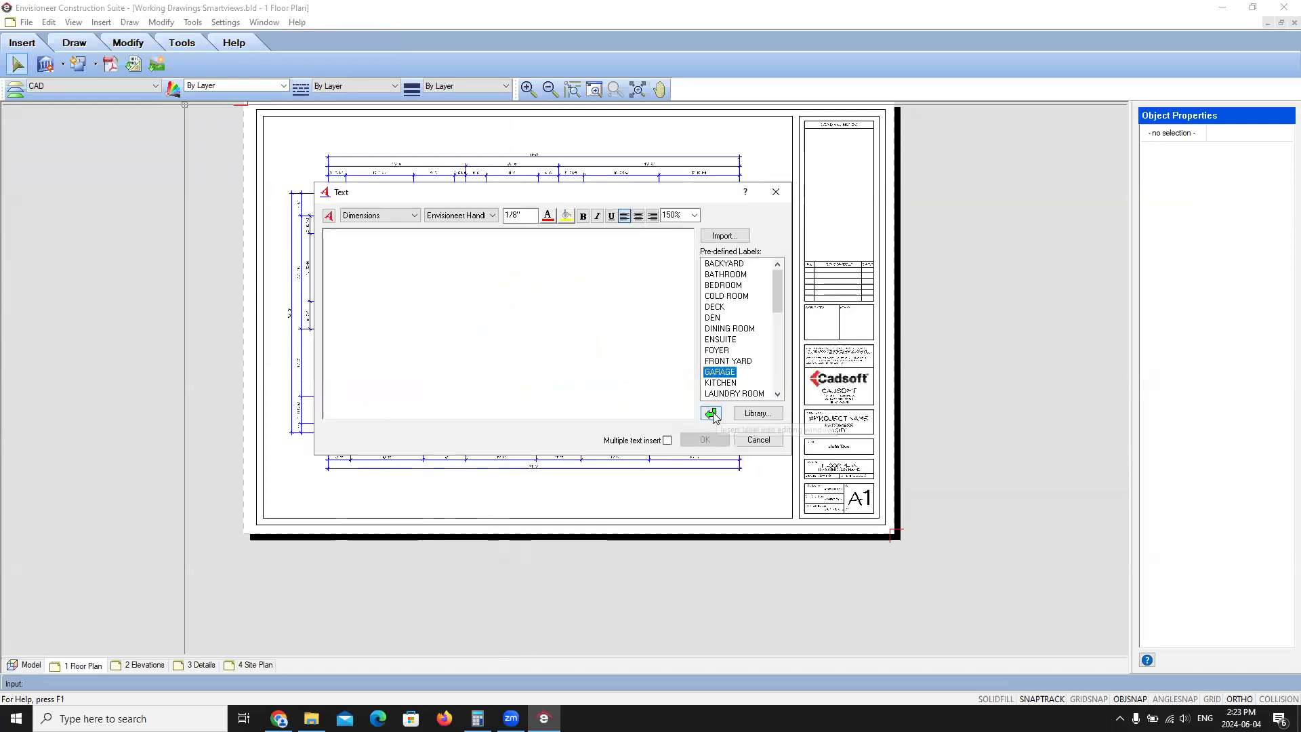
click(711, 412)
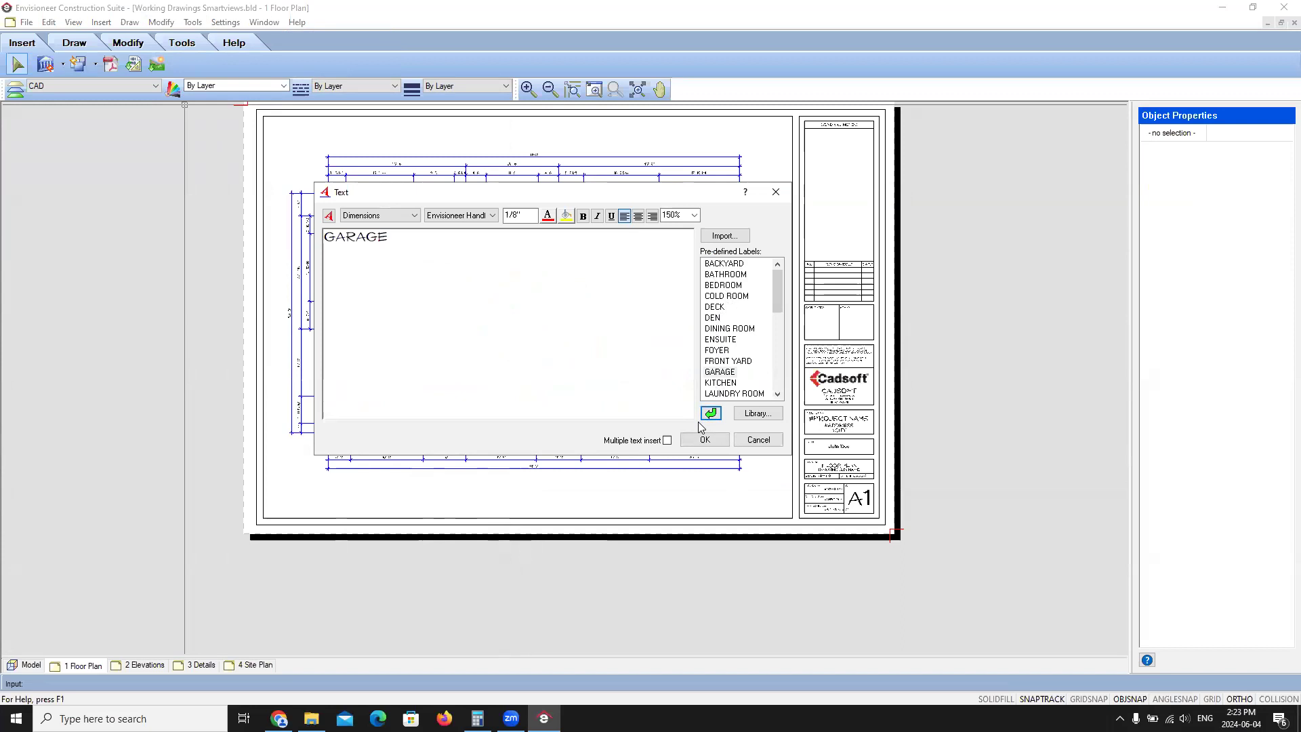
click(668, 440)
click(703, 440)
scroll(668, 341, up, 4)
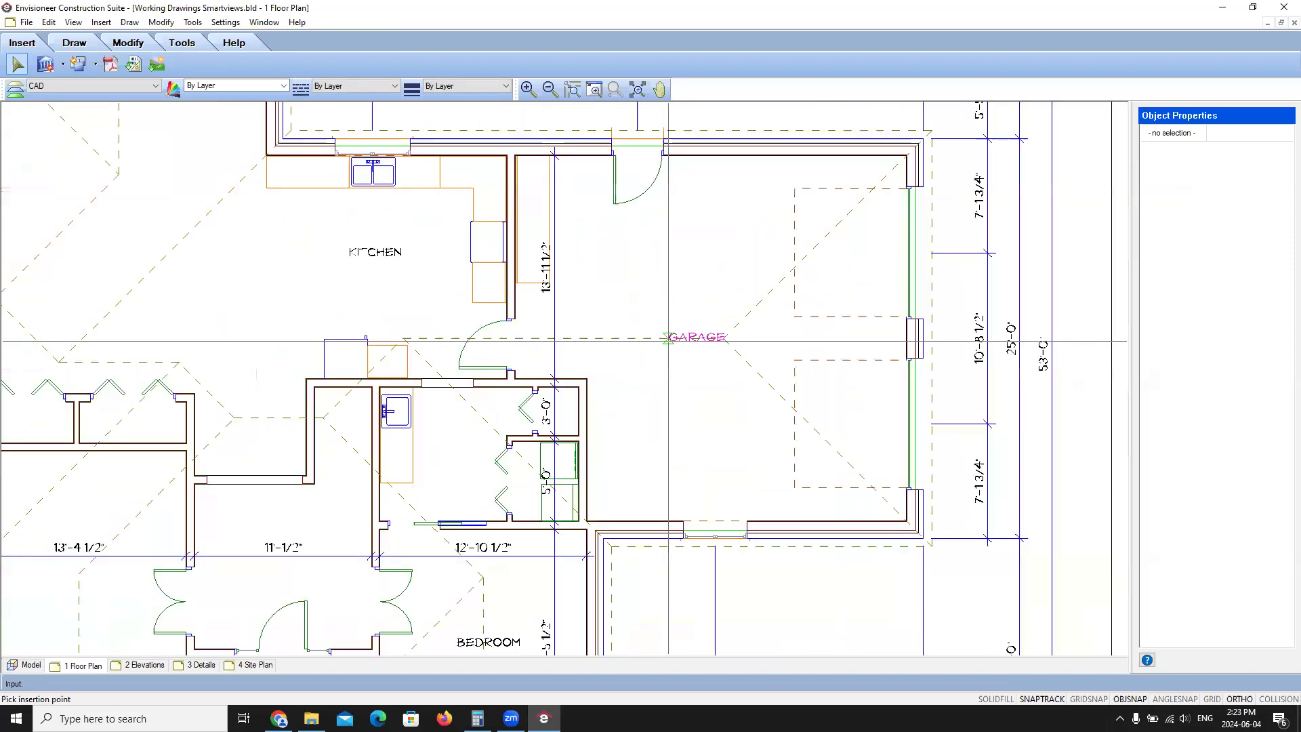
click(669, 352)
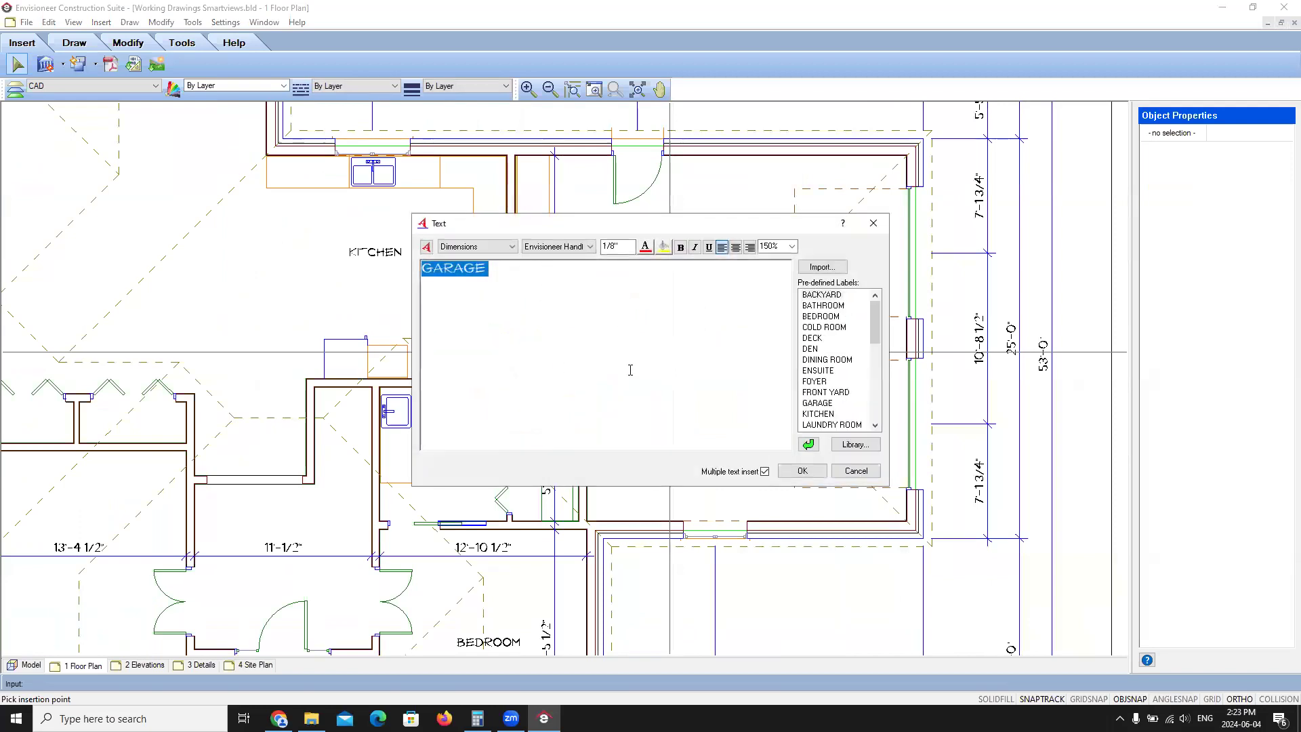
Step: Place the pre-defined BATHROOM label beside the bathtub in the bathroom, and end text insertion
click(833, 307)
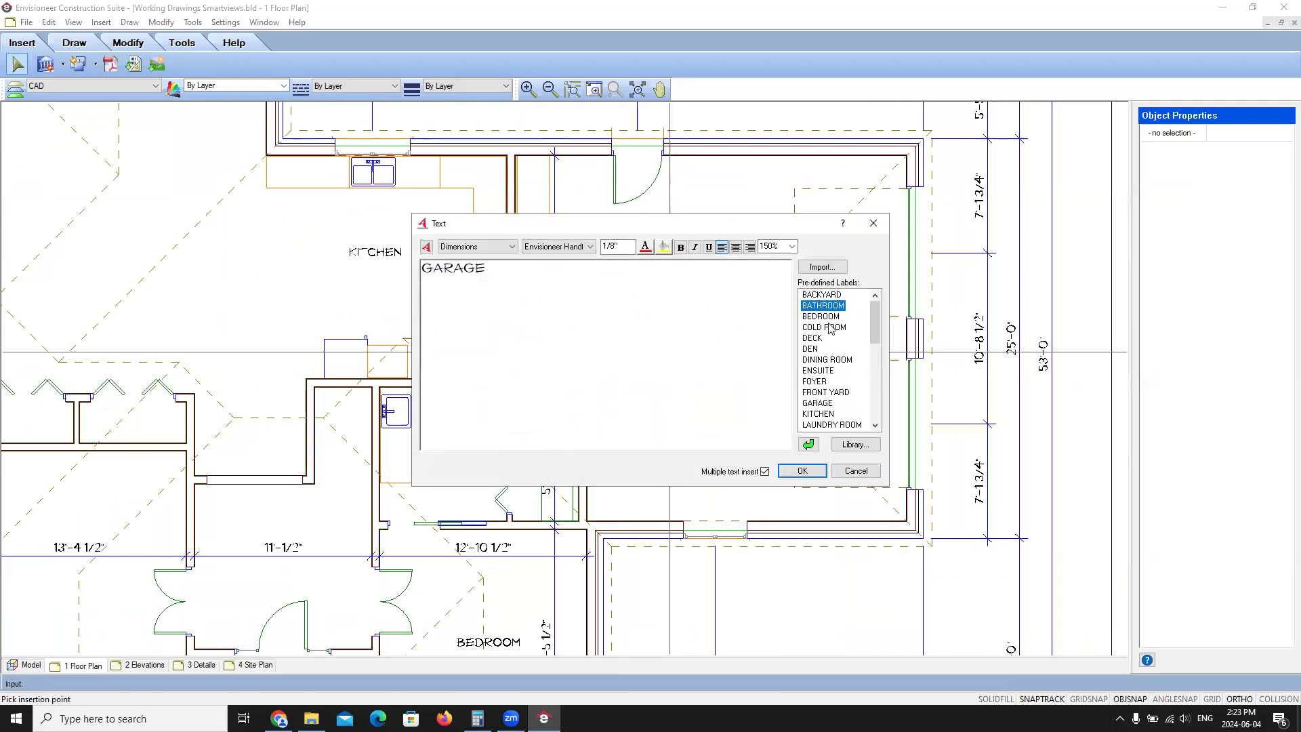
click(809, 450)
click(802, 471)
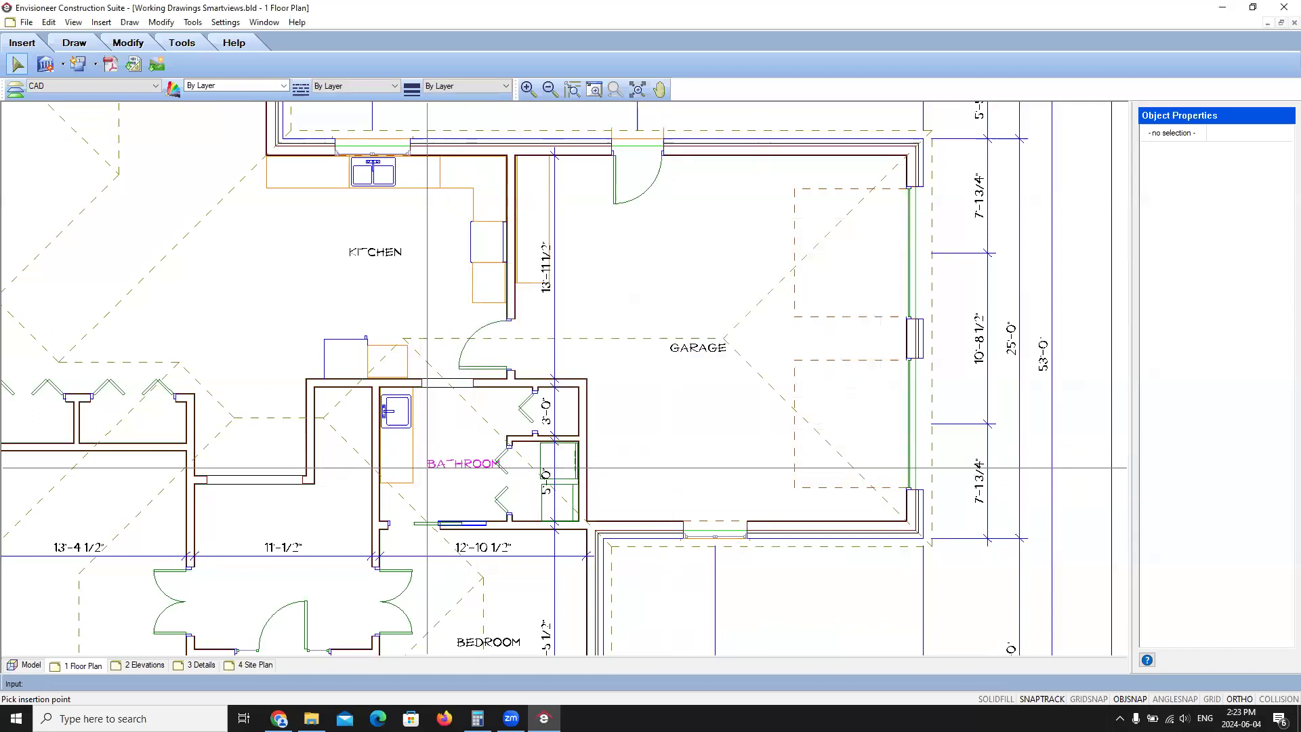
scroll(427, 468, down, 5)
scroll(305, 180, up, 6)
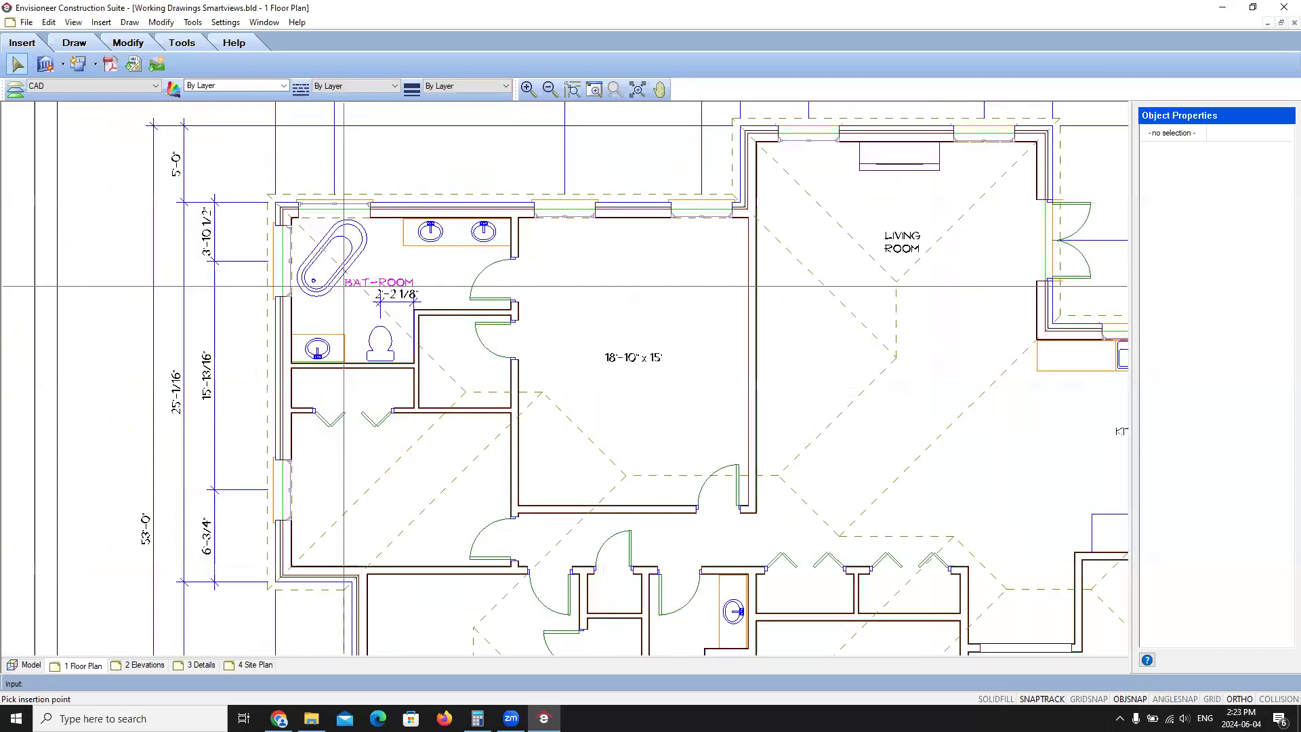
scroll(343, 286, up, 1)
click(379, 279)
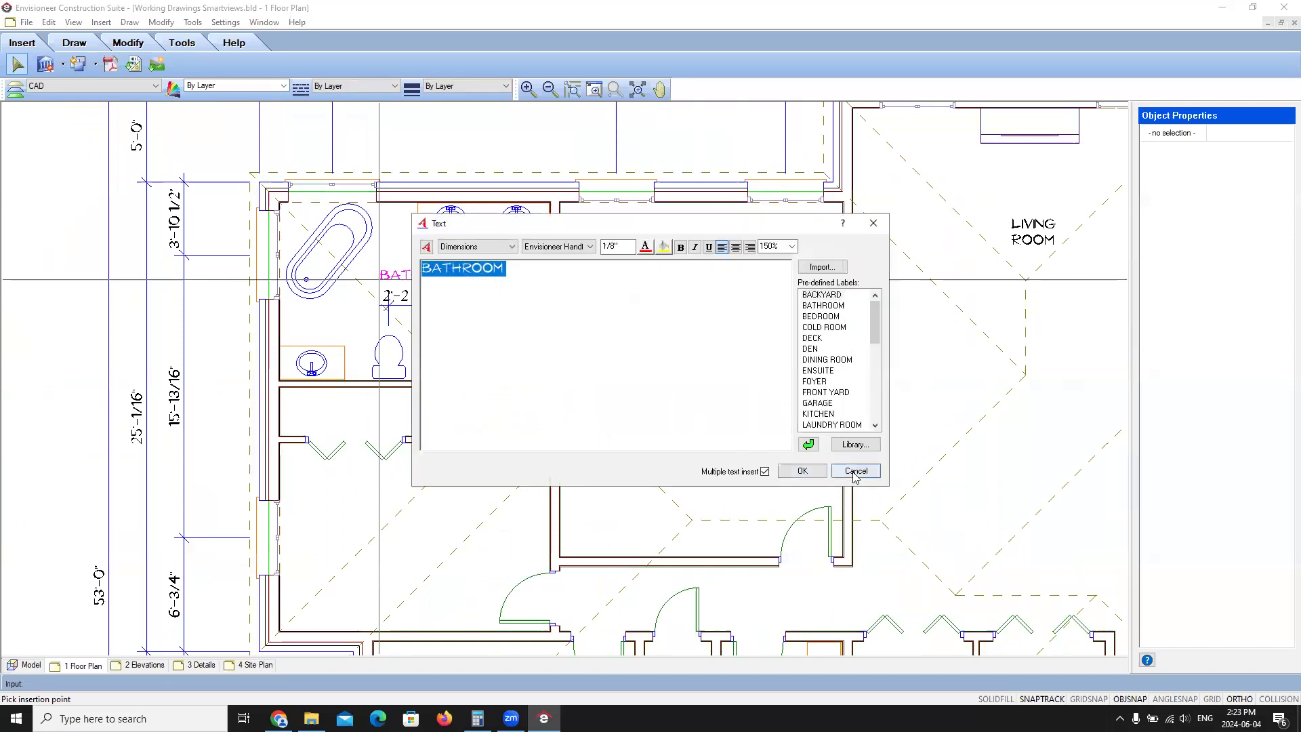
click(803, 470)
Step: Check which room labels belong to the Ground Floor SmartView, try moving the view slightly upward, and undo the move
scroll(520, 407, down, 6)
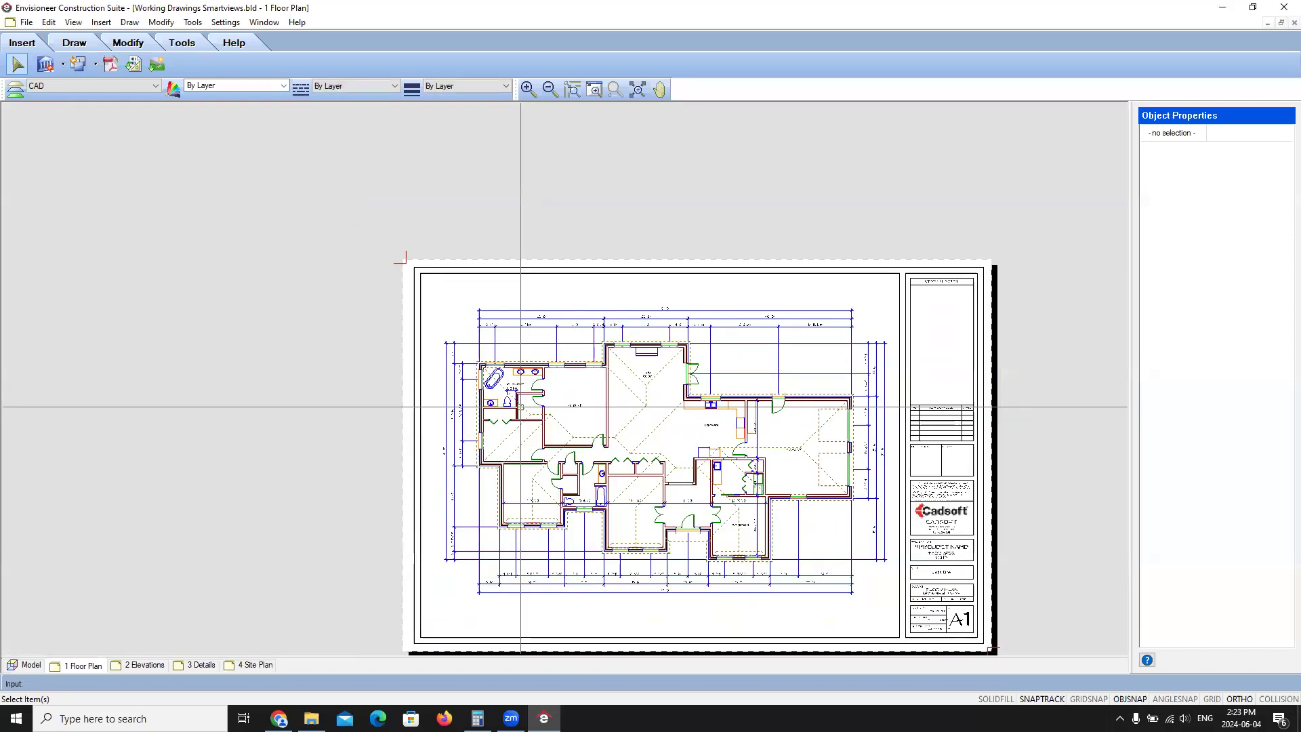
click(544, 324)
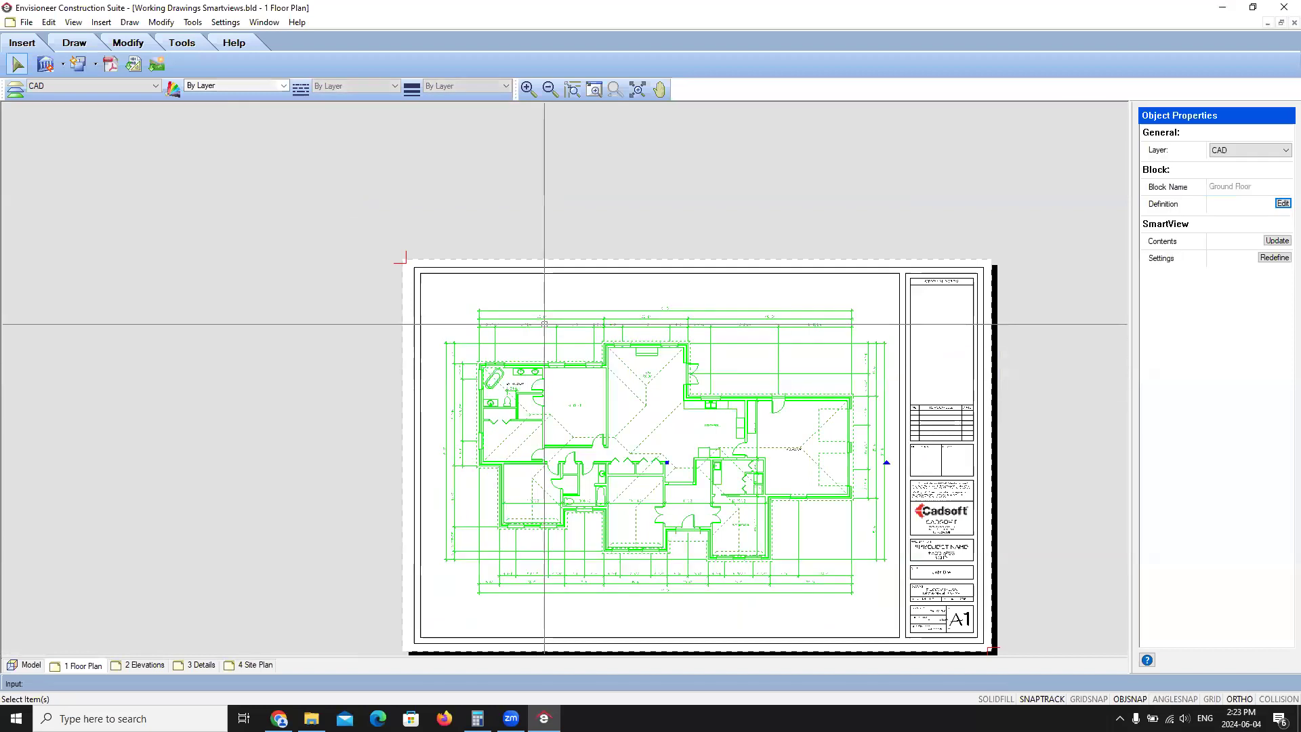
scroll(668, 447, up, 2)
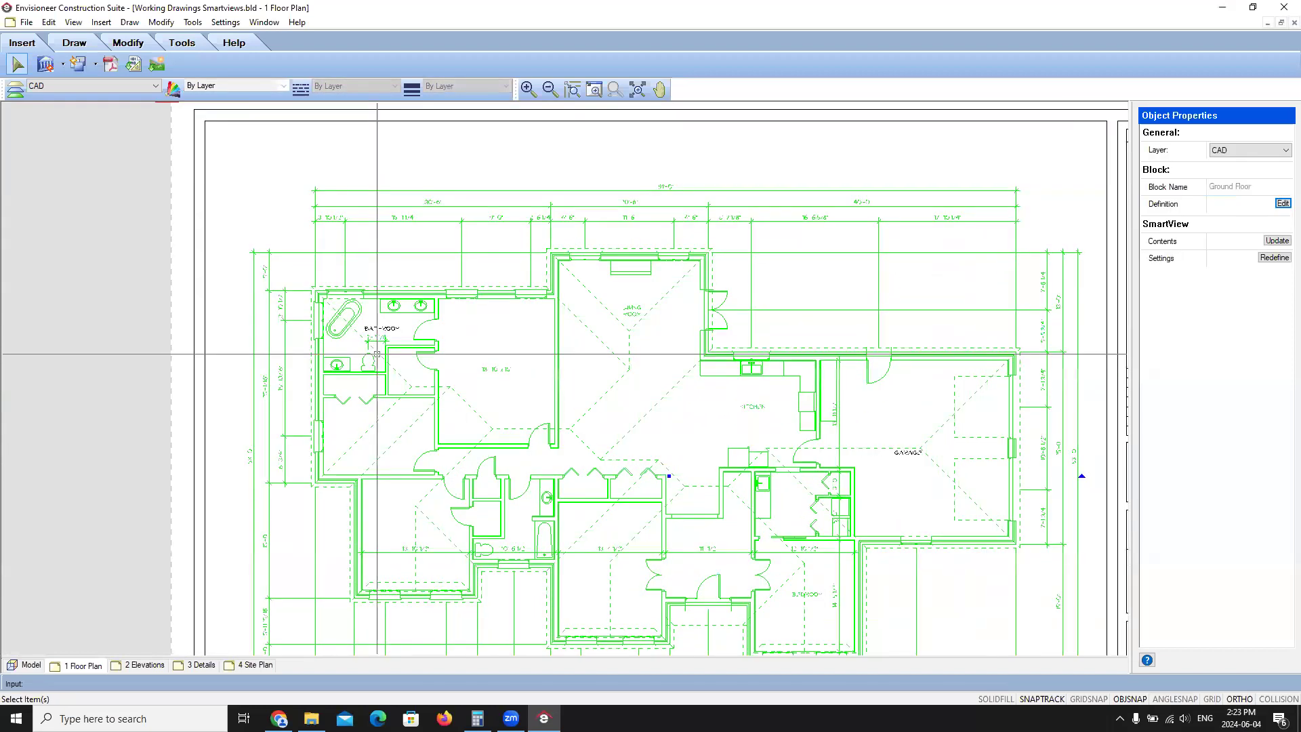
scroll(735, 502, up, 2)
scroll(379, 395, down, 3)
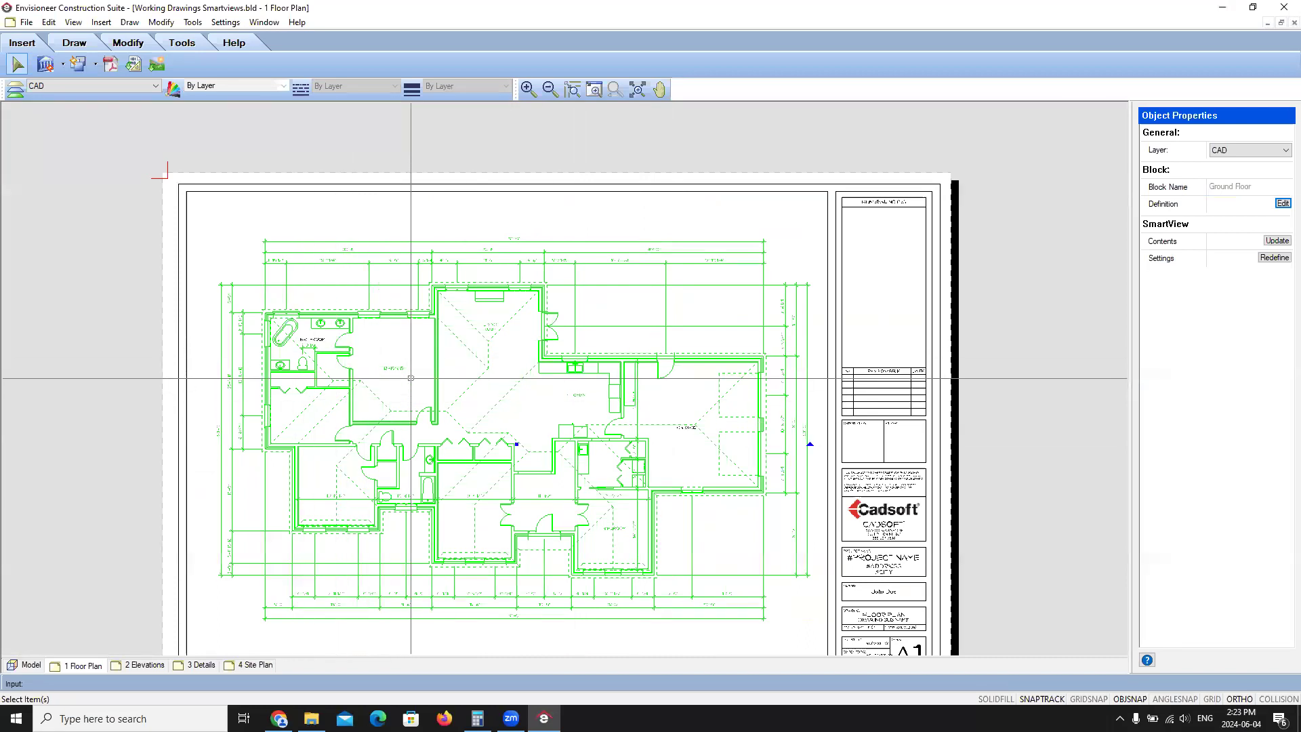
click(371, 217)
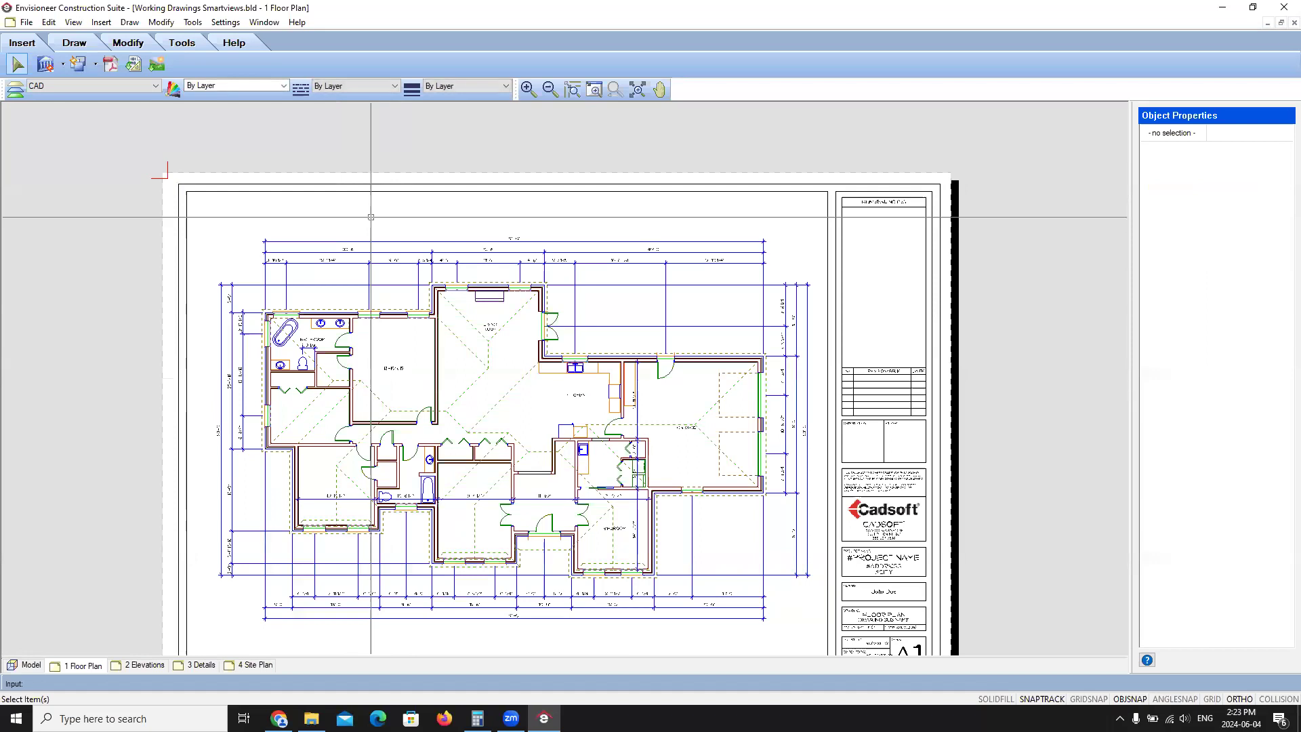
click(488, 322)
drag(516, 444, 474, 422)
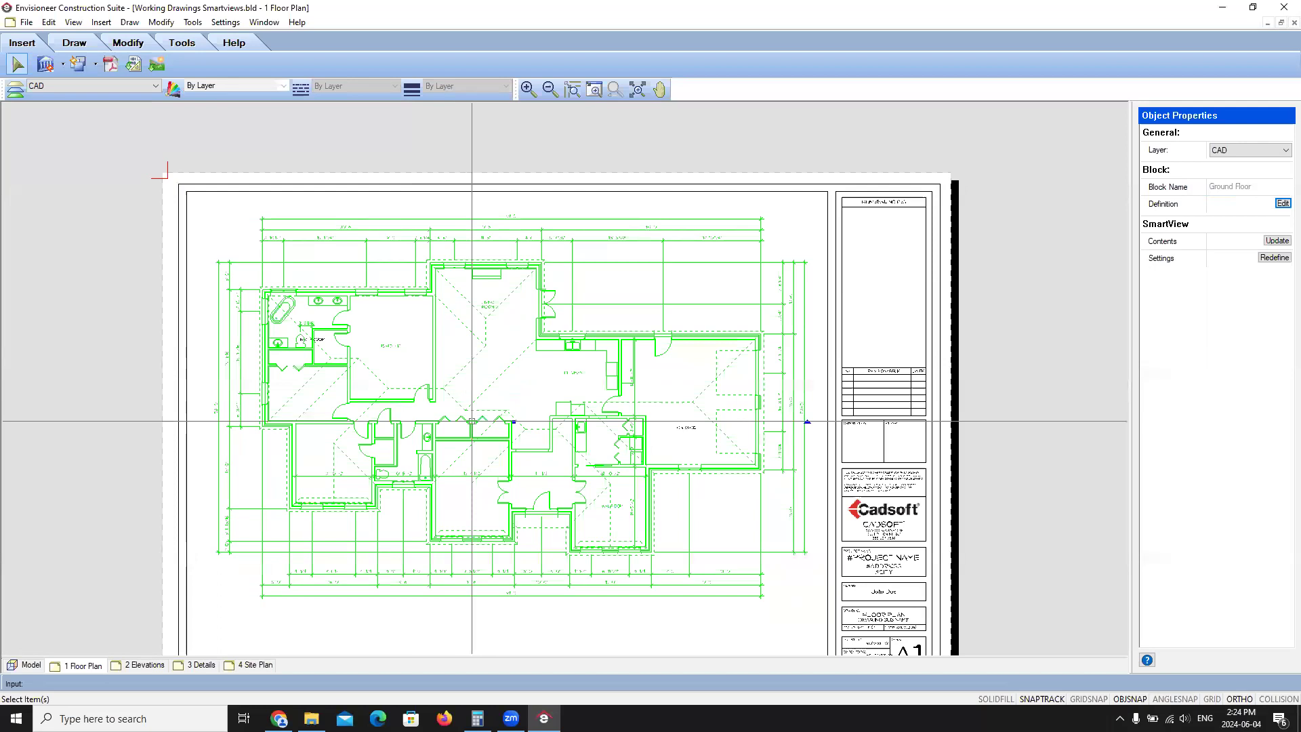
click(49, 23)
click(60, 38)
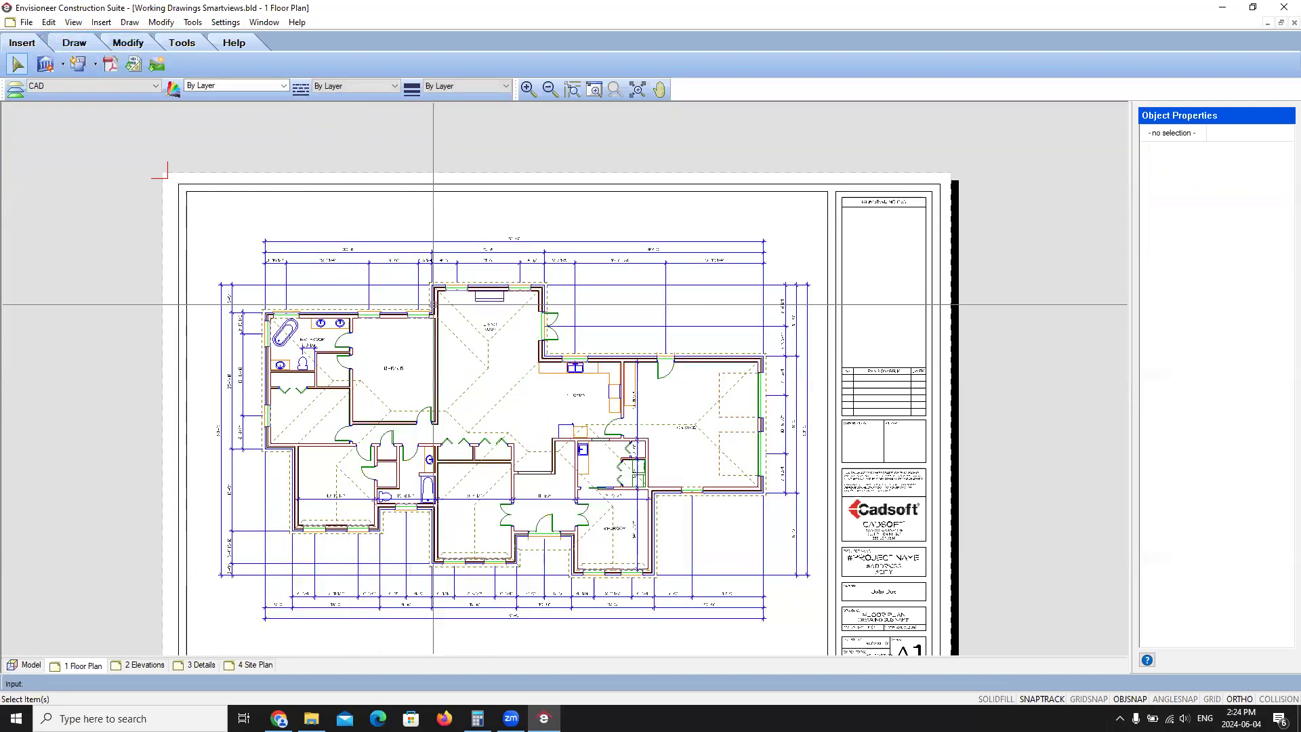
click(434, 305)
Step: In the model, duplicate the double casement window in the garage's front wall, placing the copy between it and the outer corner
click(28, 665)
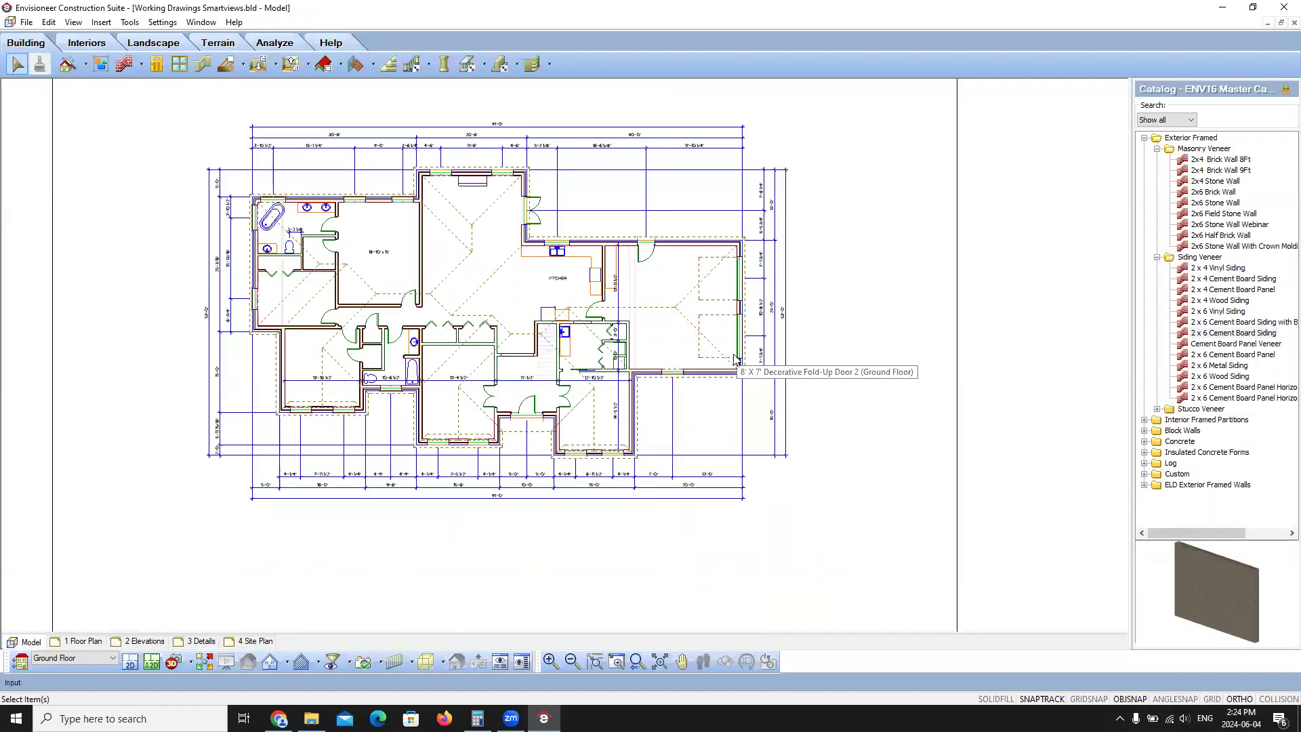
scroll(735, 359, up, 1)
scroll(726, 373, up, 1)
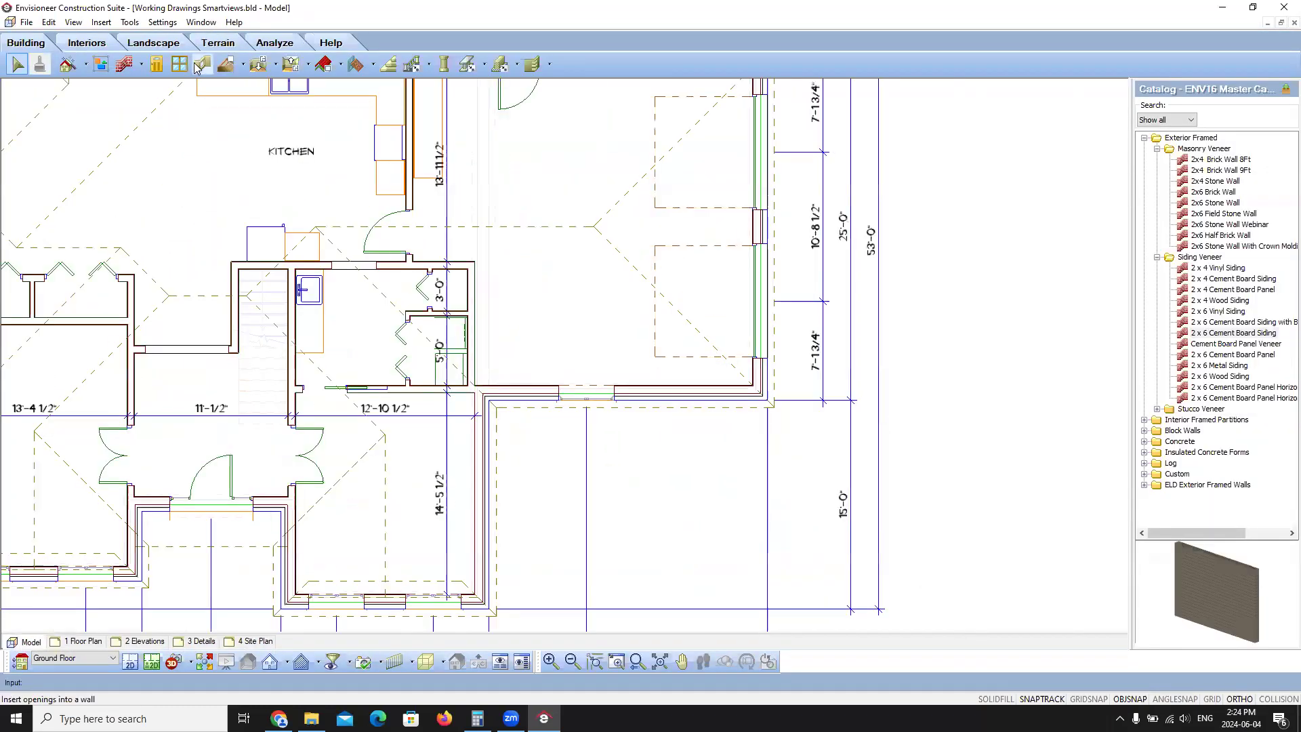
click(199, 65)
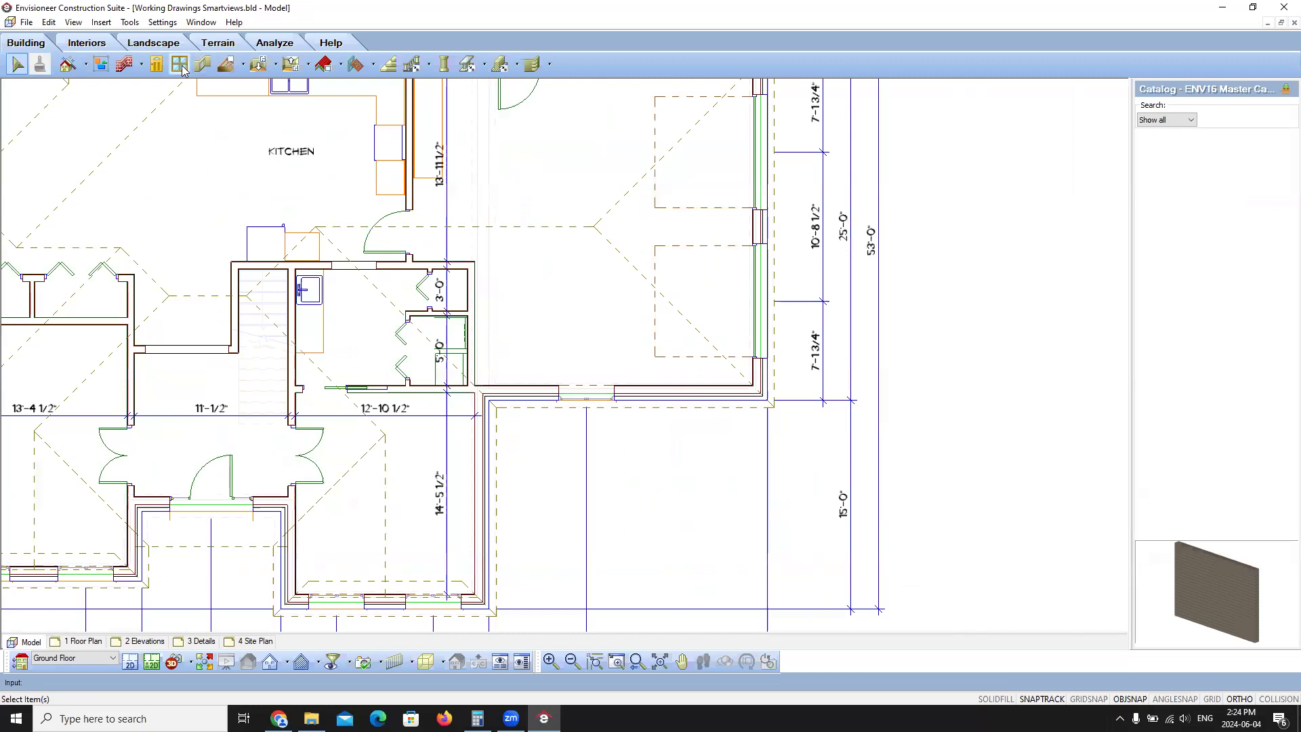
click(567, 394)
right_click(566, 395)
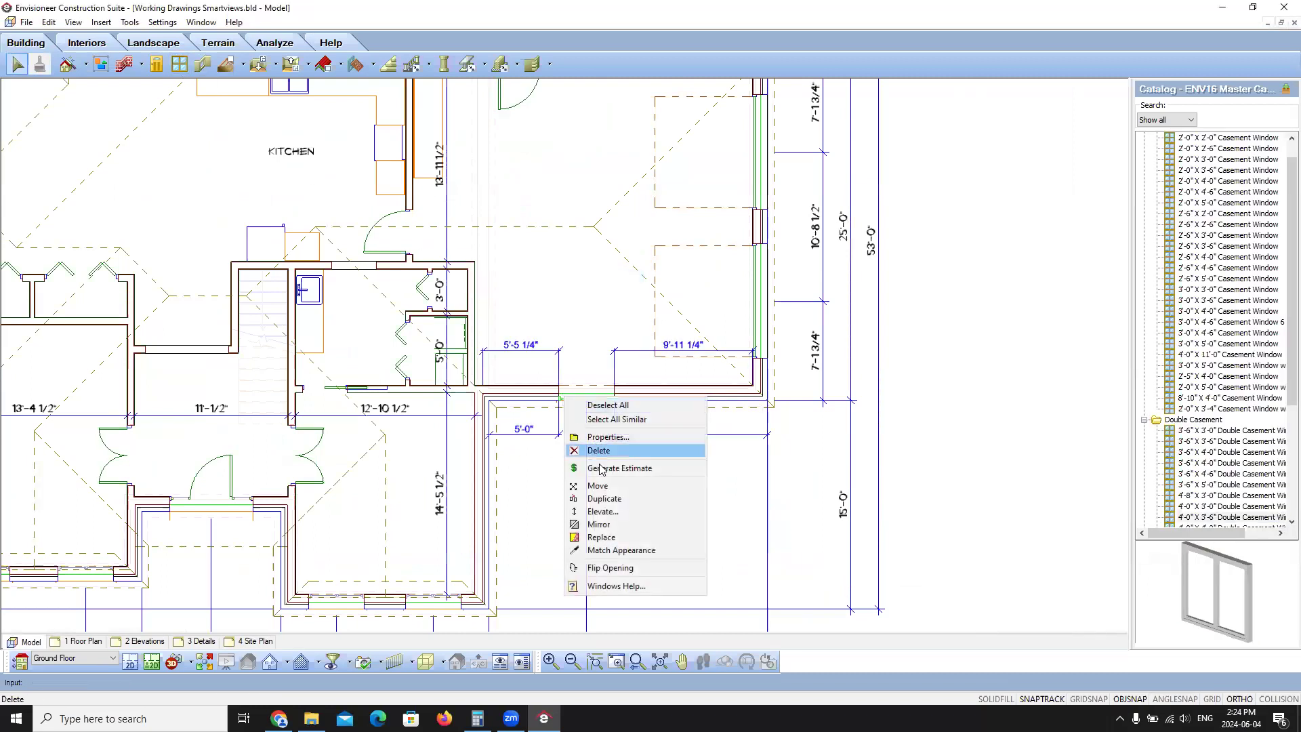
click(611, 500)
click(685, 448)
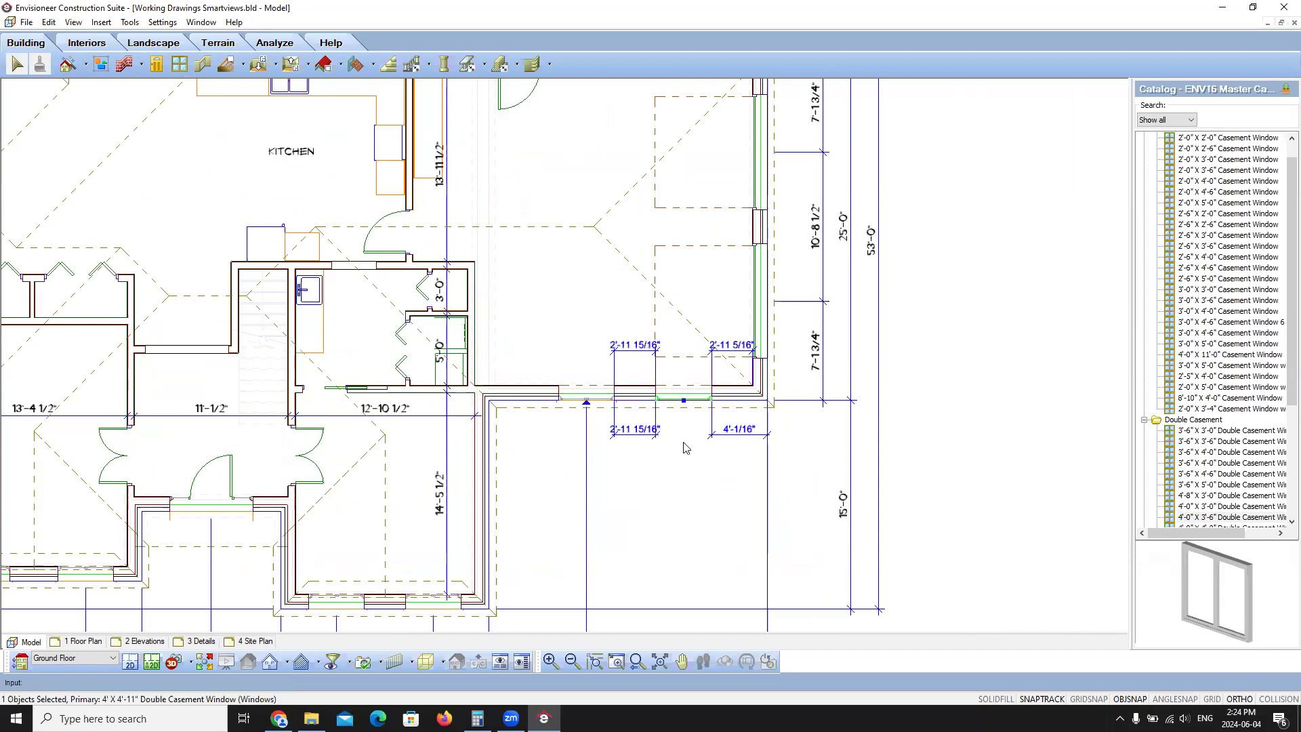
Step: Set the duplicated window's distance from the garage's outer corner to 4' and deselect it
click(739, 434)
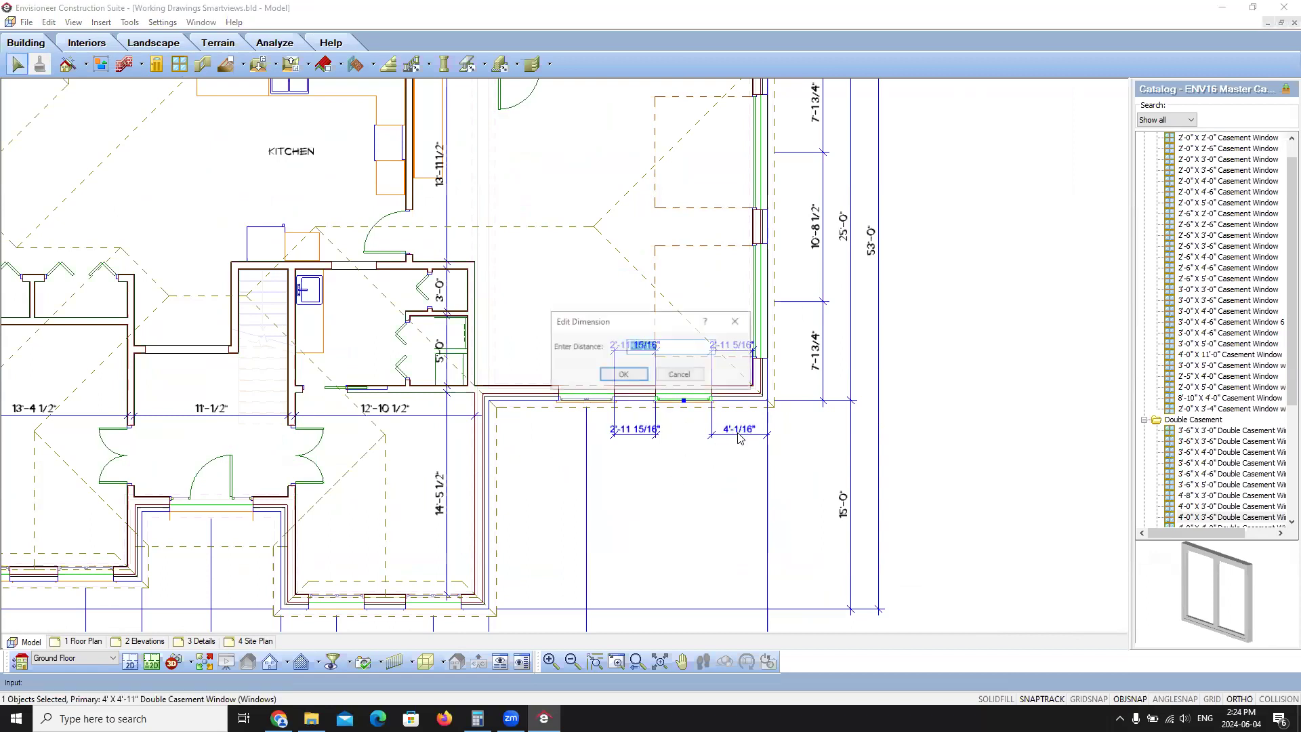
text(4')
click(637, 375)
click(626, 449)
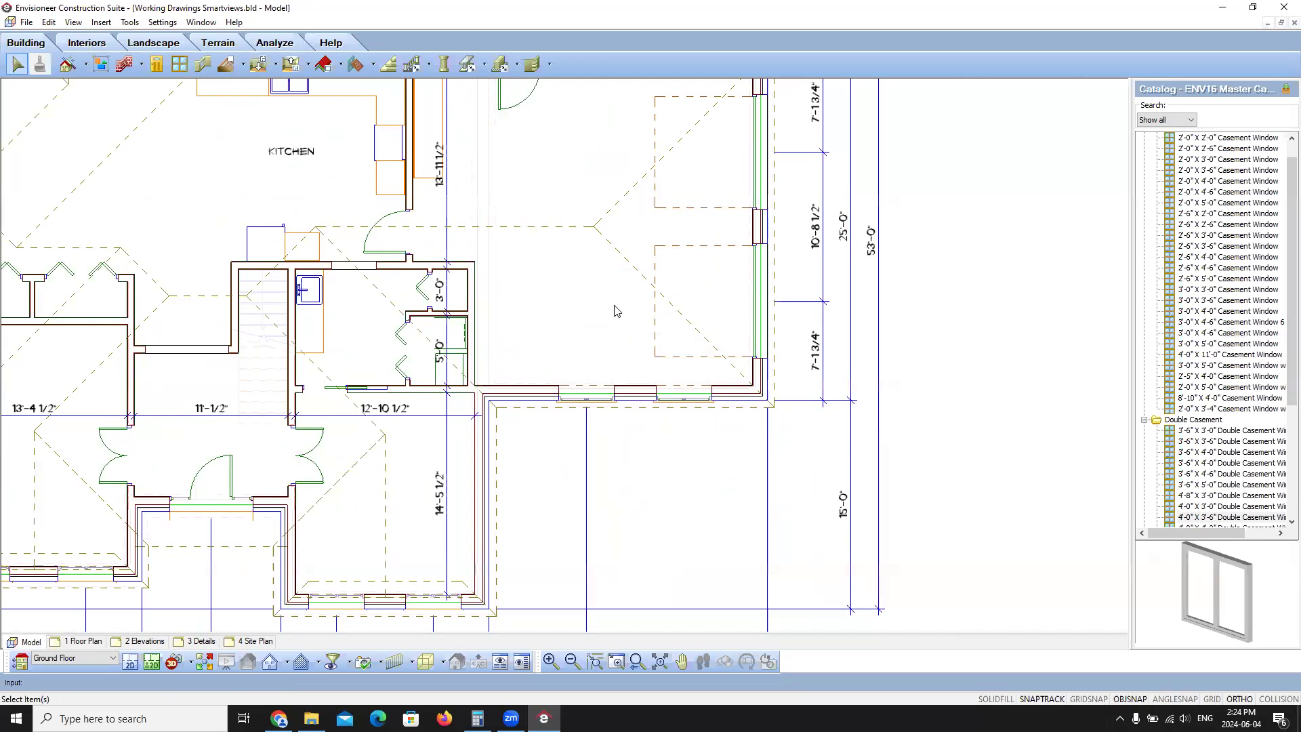
Step: Regenerate the Ground Floor's exterior dimensions, replacing the existing ones, and check them along the garage's front wall
scroll(618, 310, down, 4)
click(129, 22)
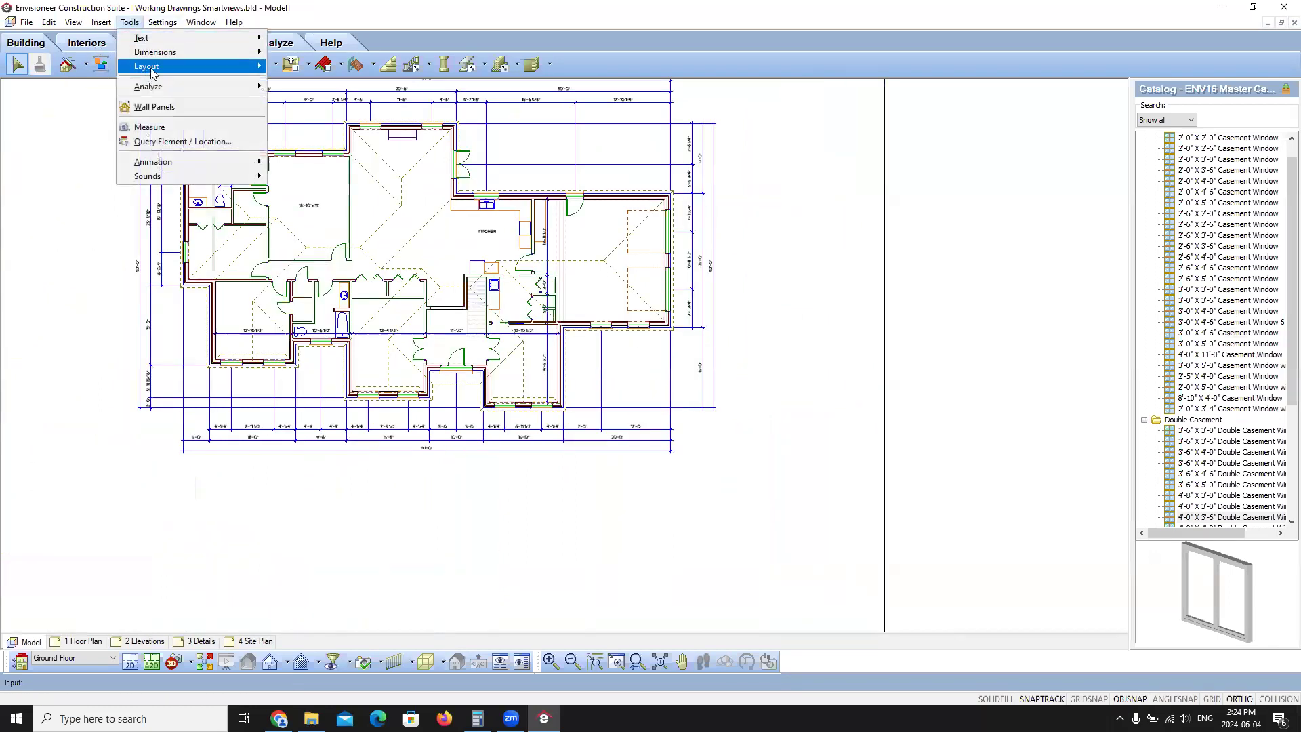
mouse_move(156, 52)
click(323, 52)
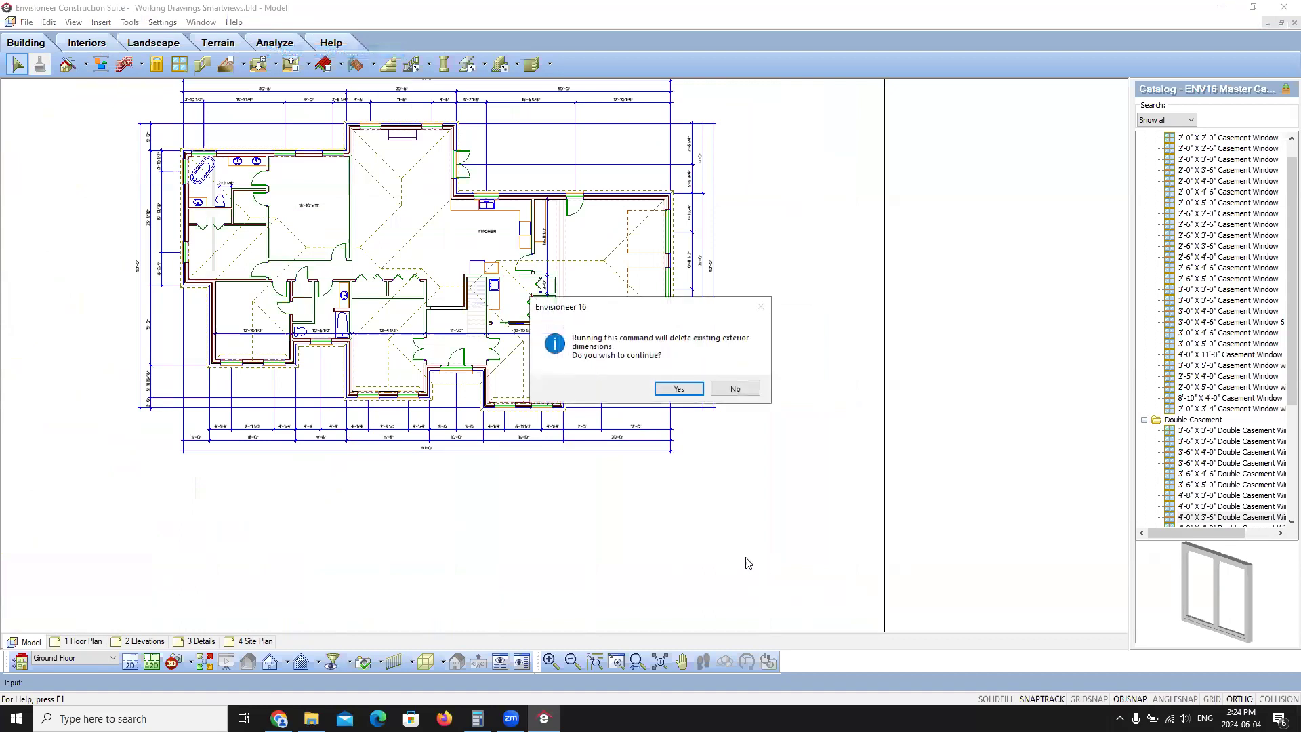
key(Return)
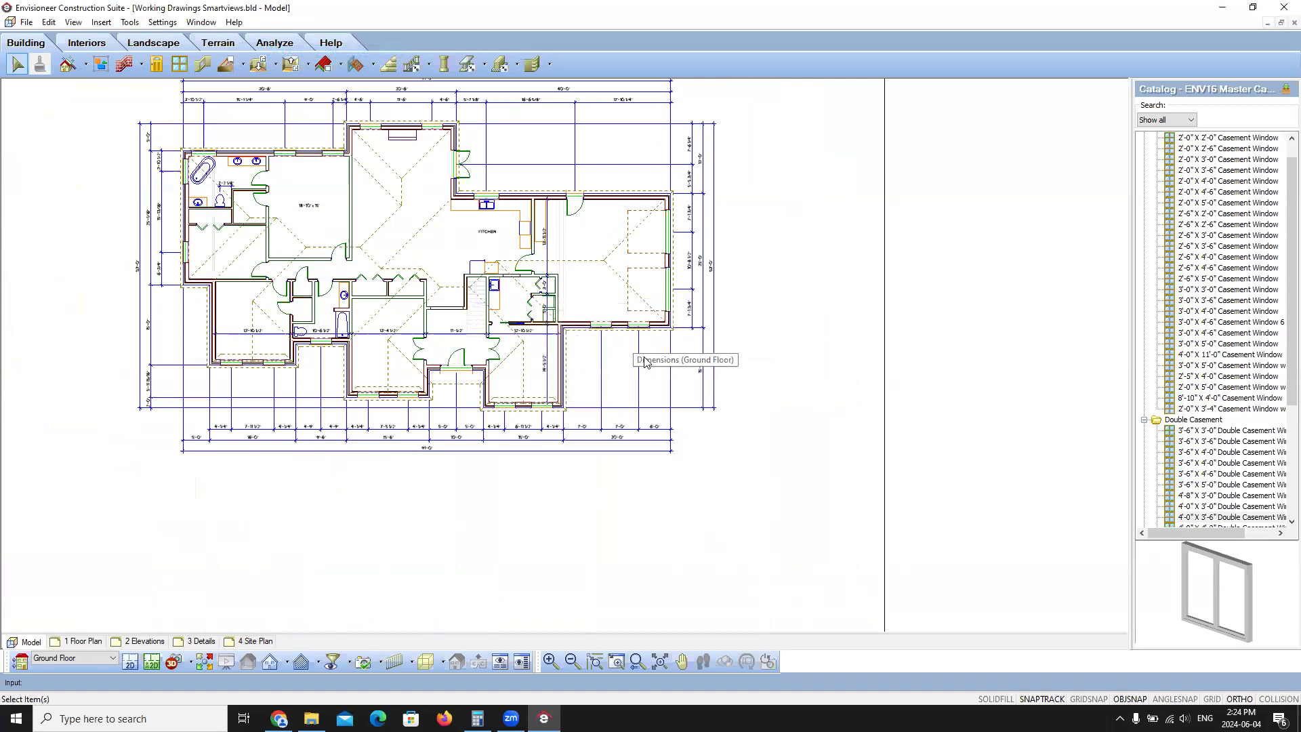
scroll(627, 371, up, 5)
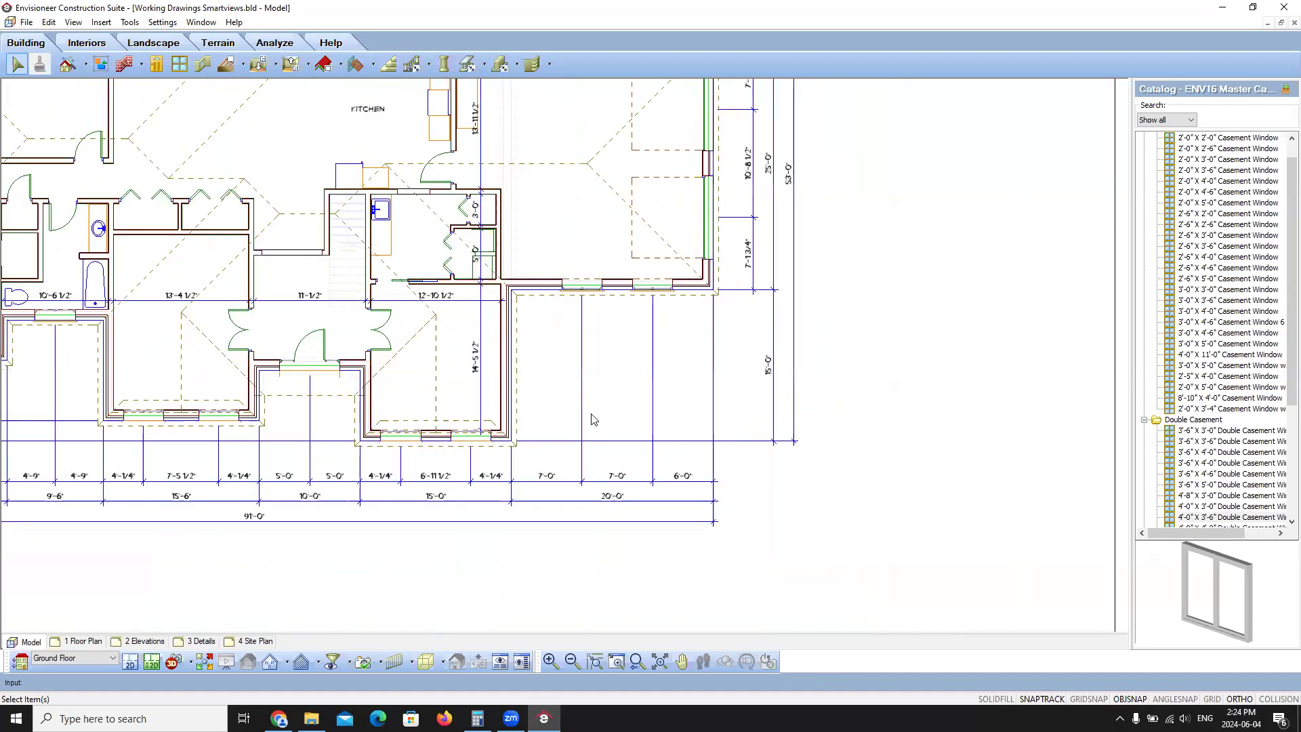
scroll(434, 520, down, 3)
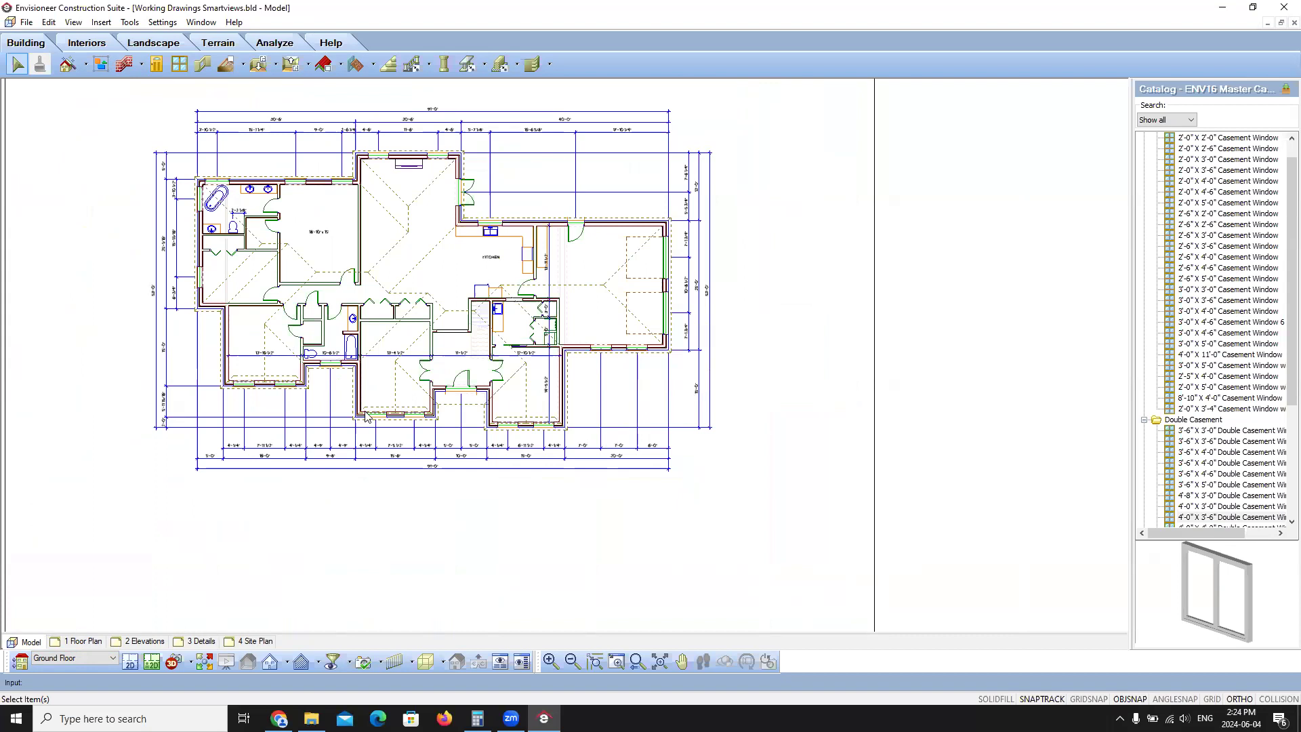
Step: On the 1 Floor Plan sheet, update the contents of the Ground Floor SmartView from the model
click(88, 641)
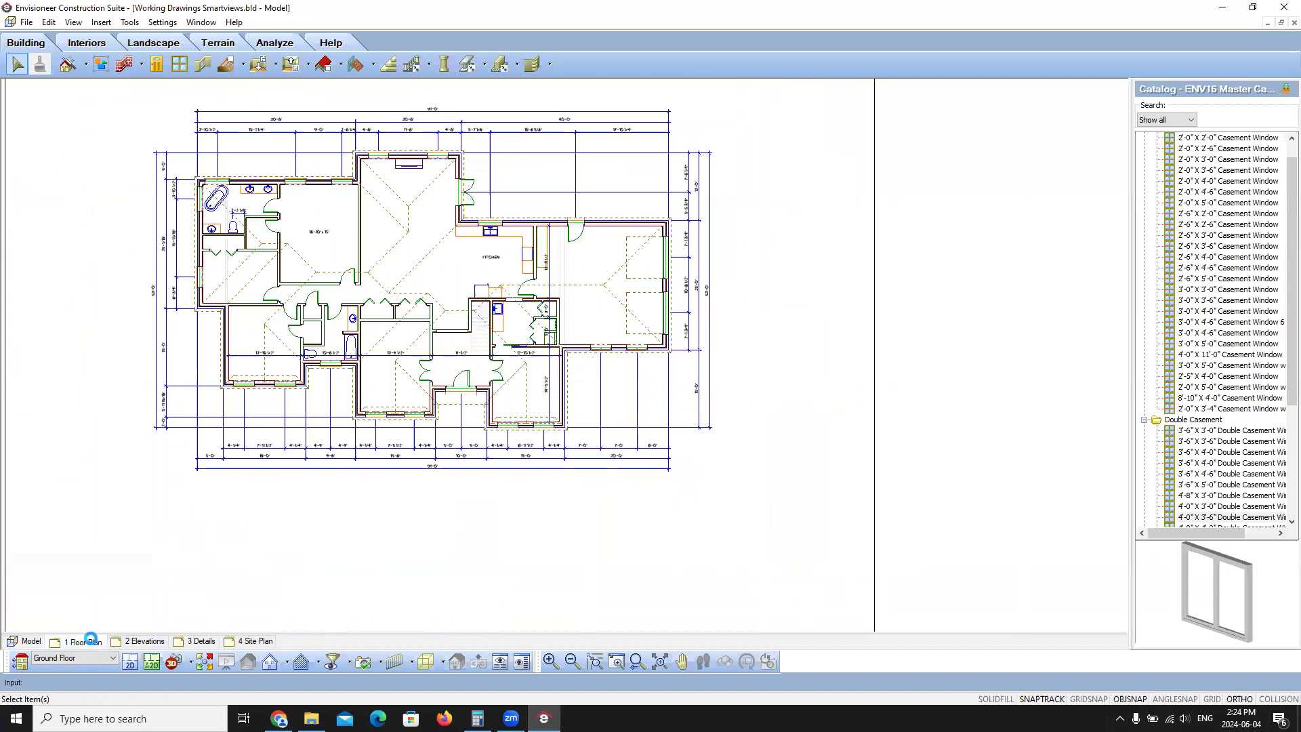
click(626, 392)
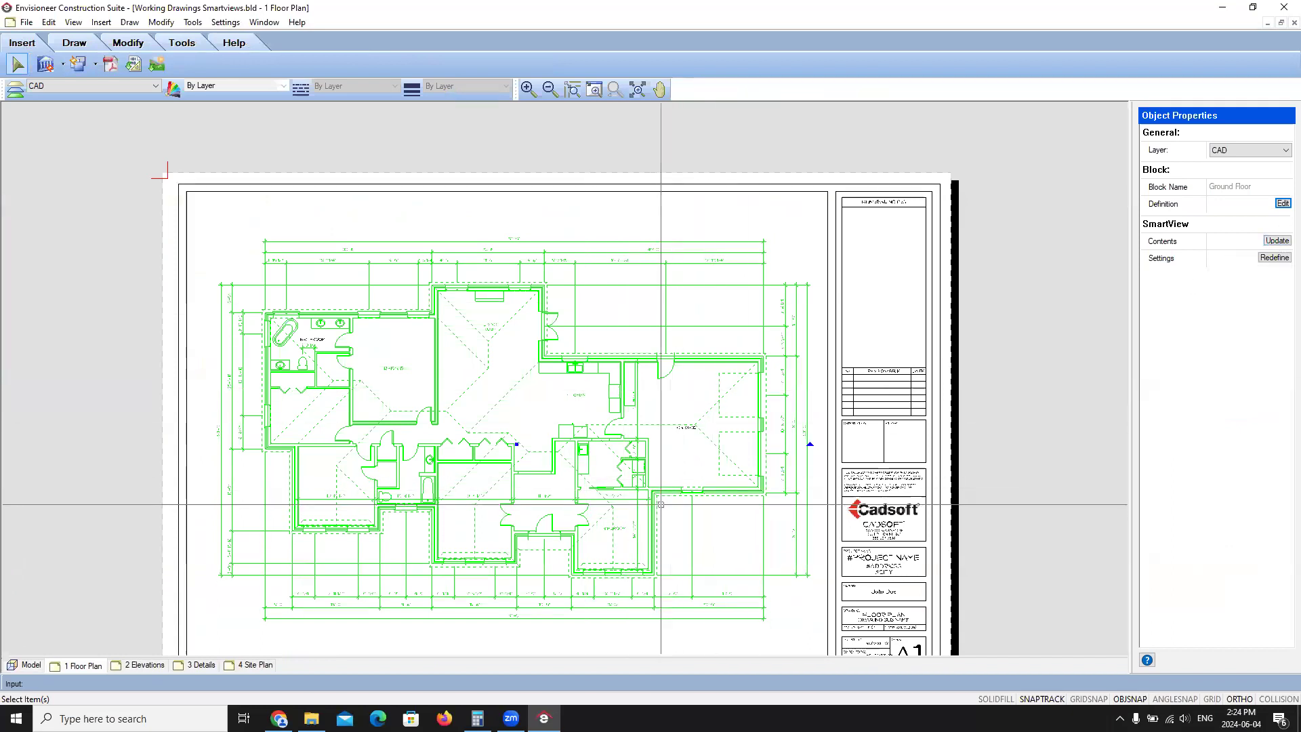
scroll(661, 505, up, 3)
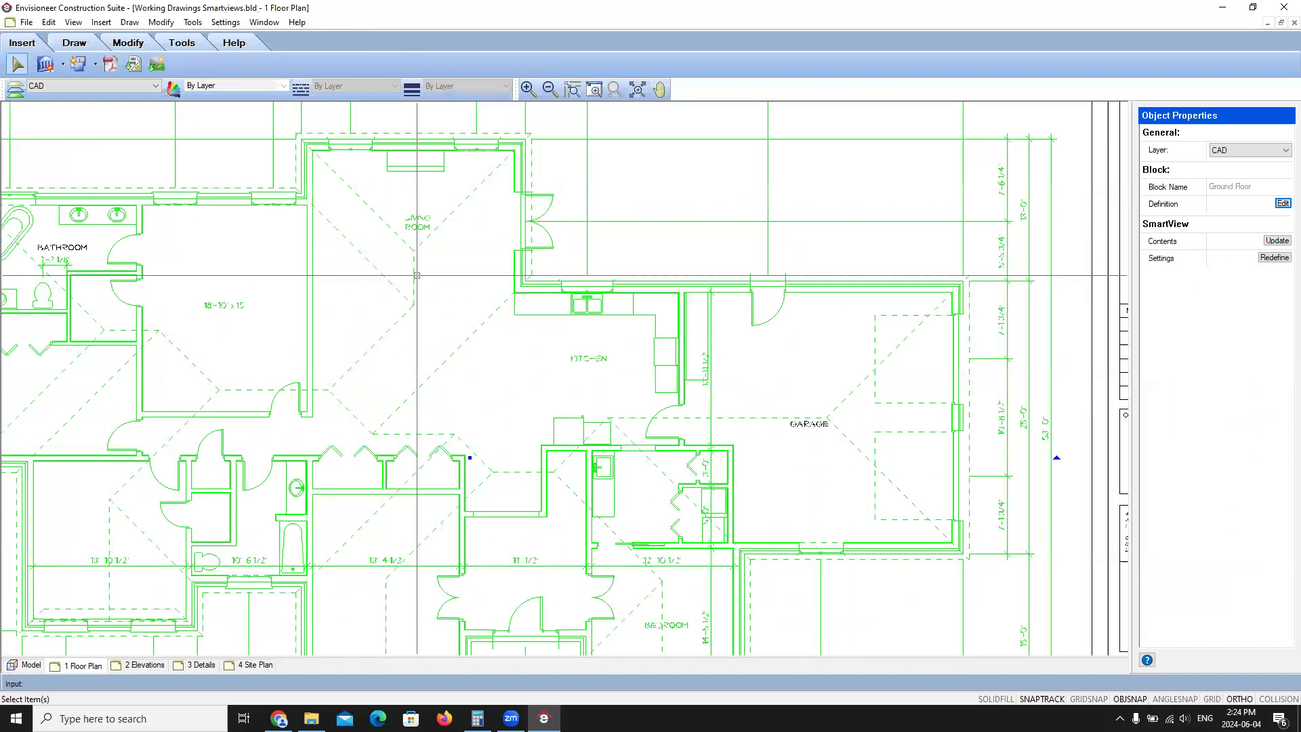
scroll(417, 275, down, 3)
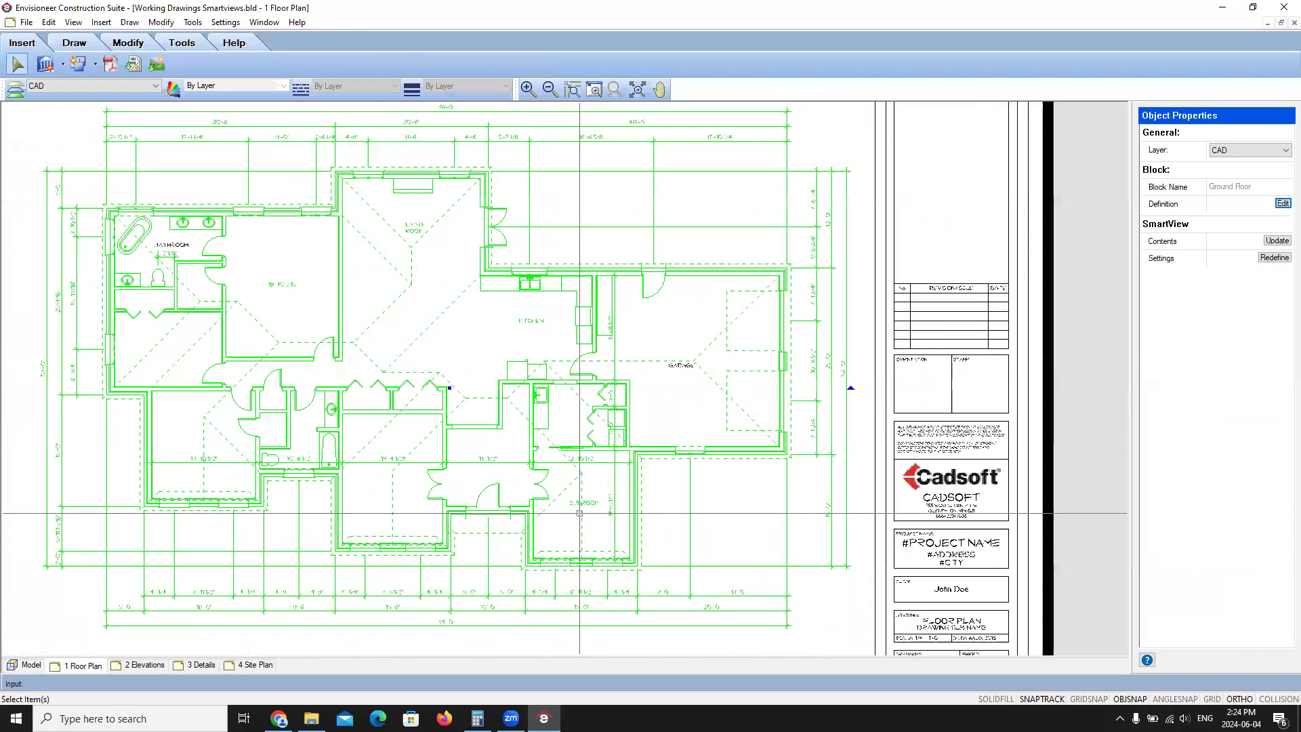
scroll(580, 513, up, 2)
scroll(121, 446, down, 1)
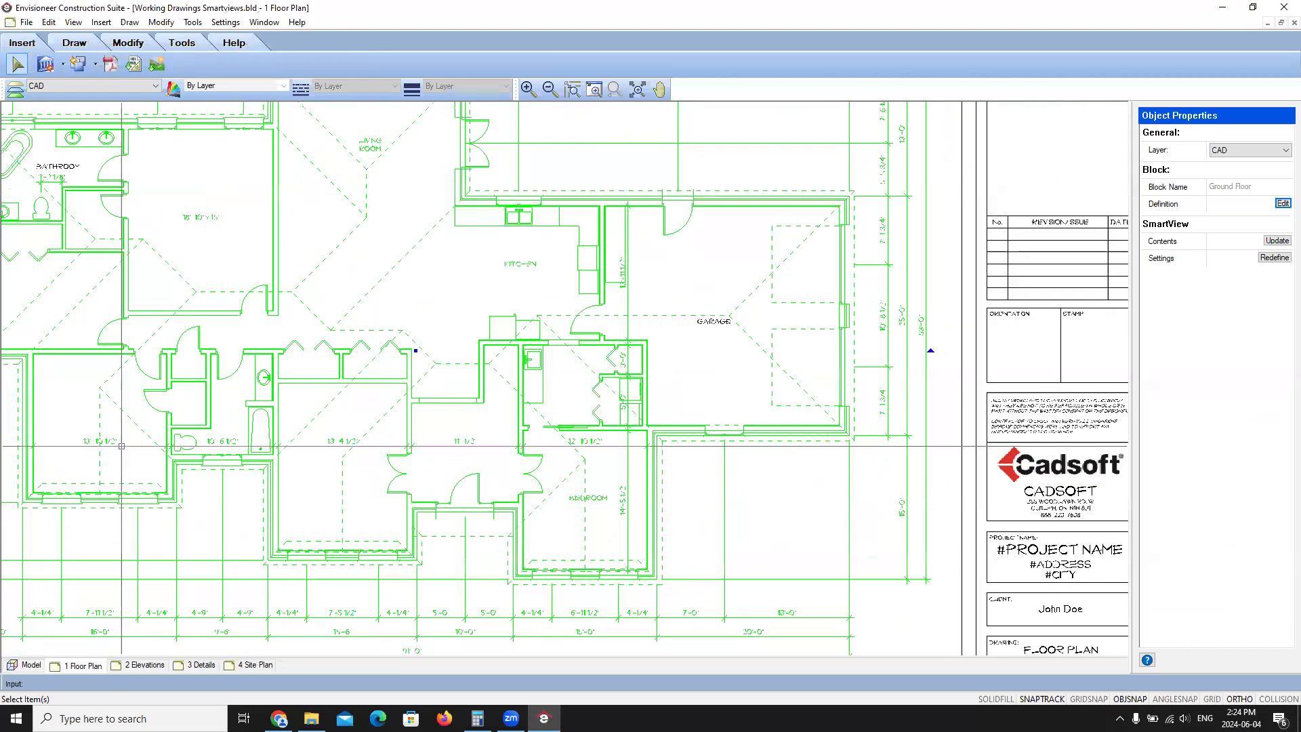
scroll(290, 273, down, 1)
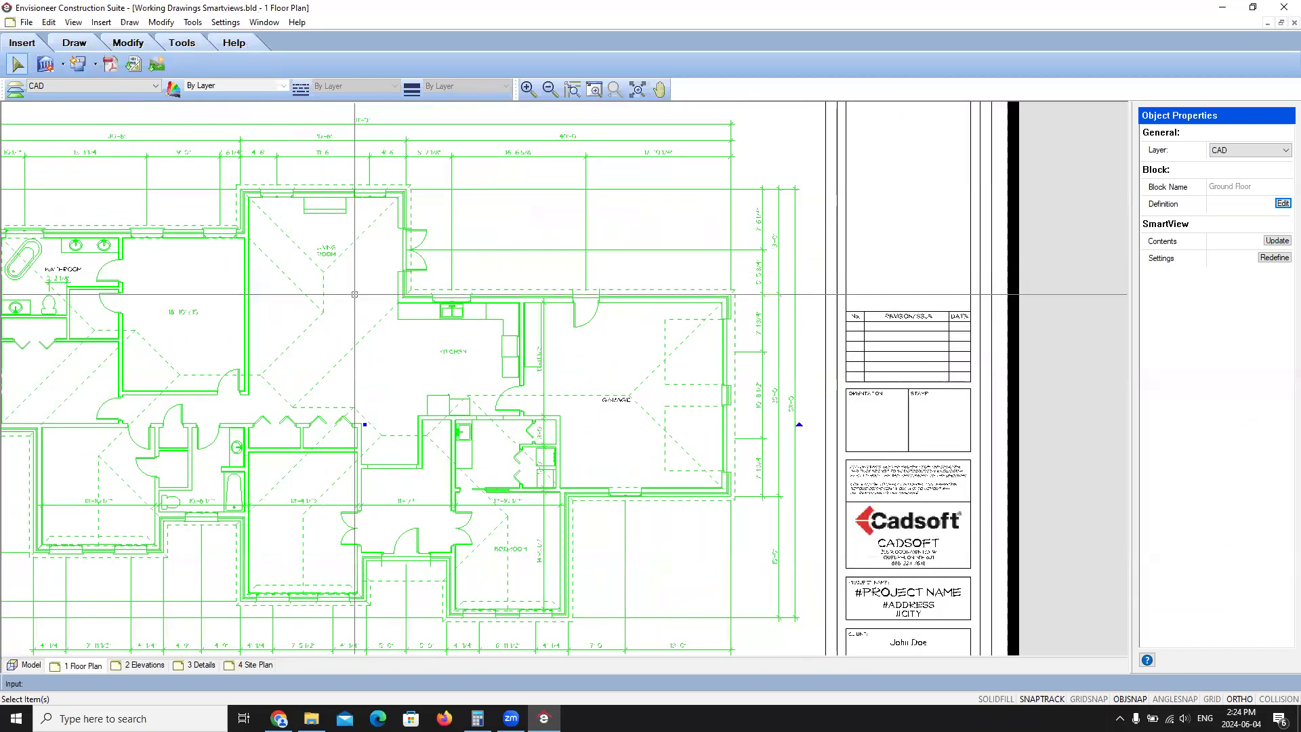
click(1278, 241)
Step: Examine the updated floor plan's garage windows, front dimensions and room labels, including whether the BATHROOM label is separate text
scroll(786, 404, down, 2)
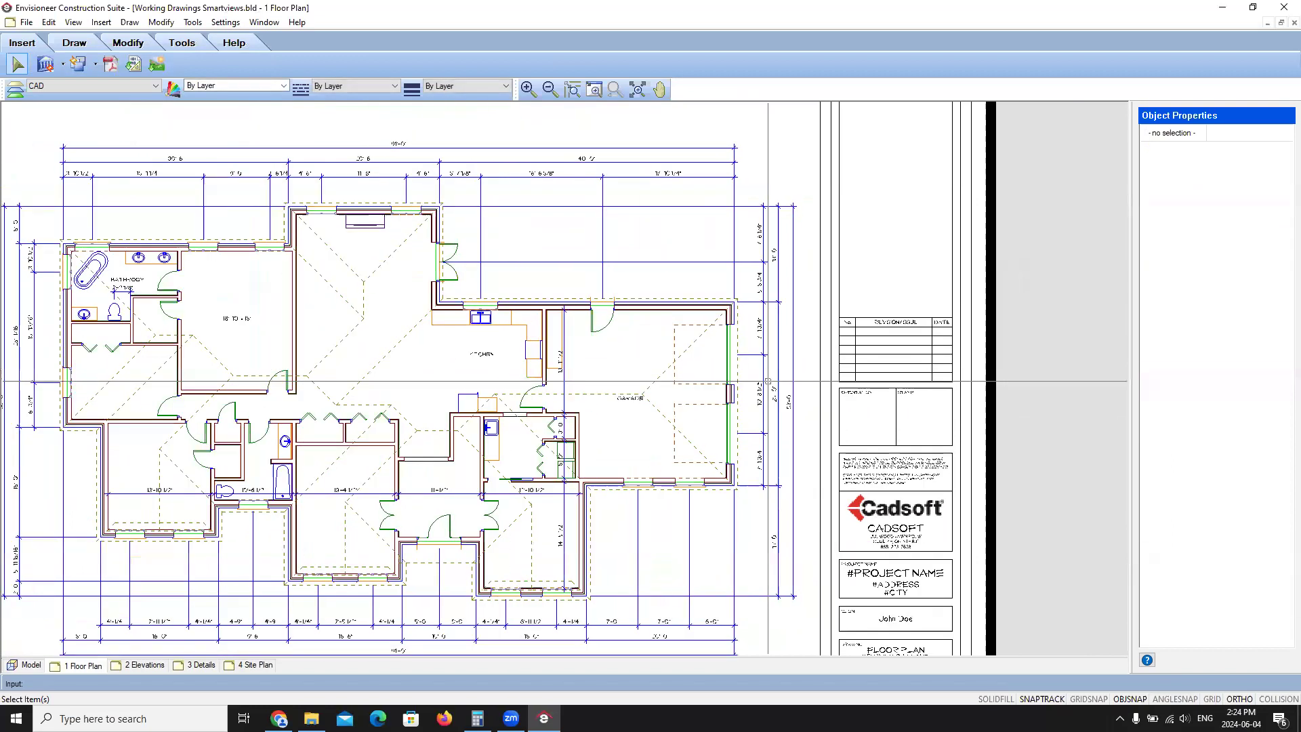
scroll(786, 403, up, 2)
scroll(787, 403, down, 2)
scroll(786, 404, up, 2)
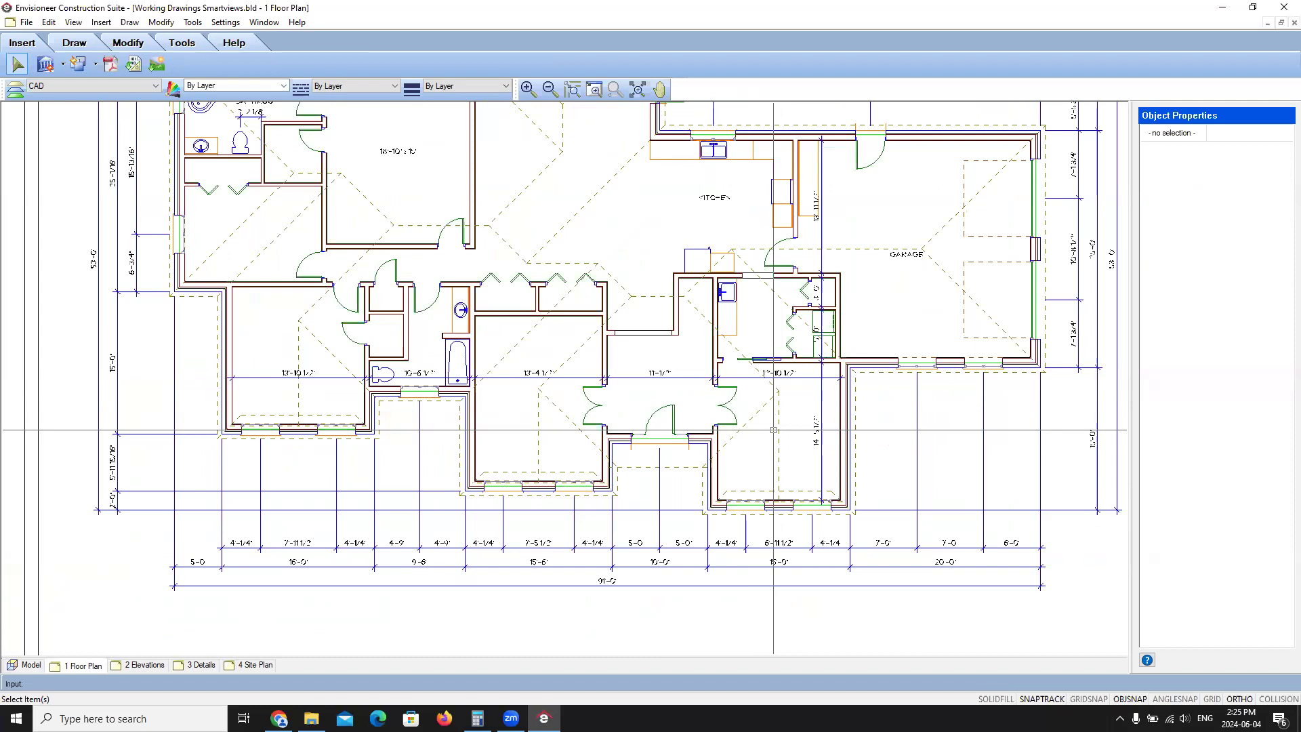
scroll(306, 456, down, 4)
scroll(328, 335, up, 8)
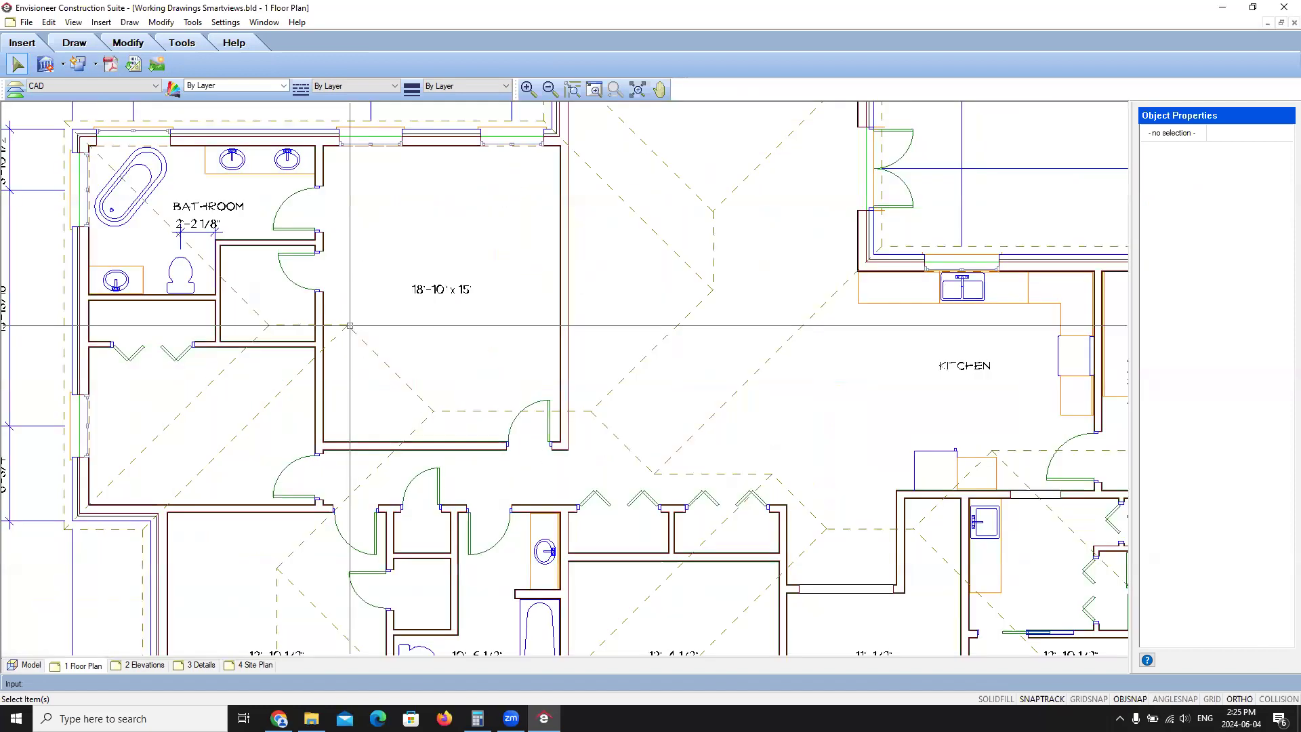
click(175, 180)
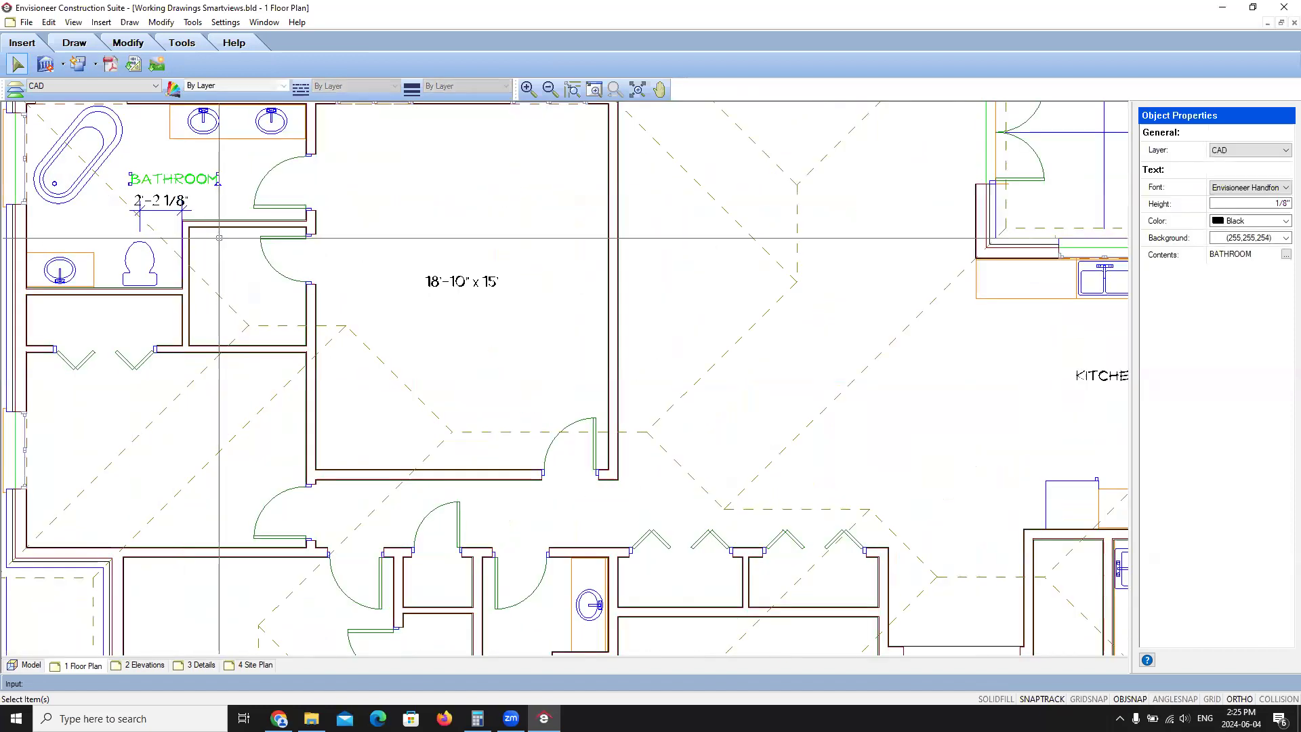
scroll(214, 263, down, 1)
scroll(210, 266, down, 3)
scroll(260, 203, up, 2)
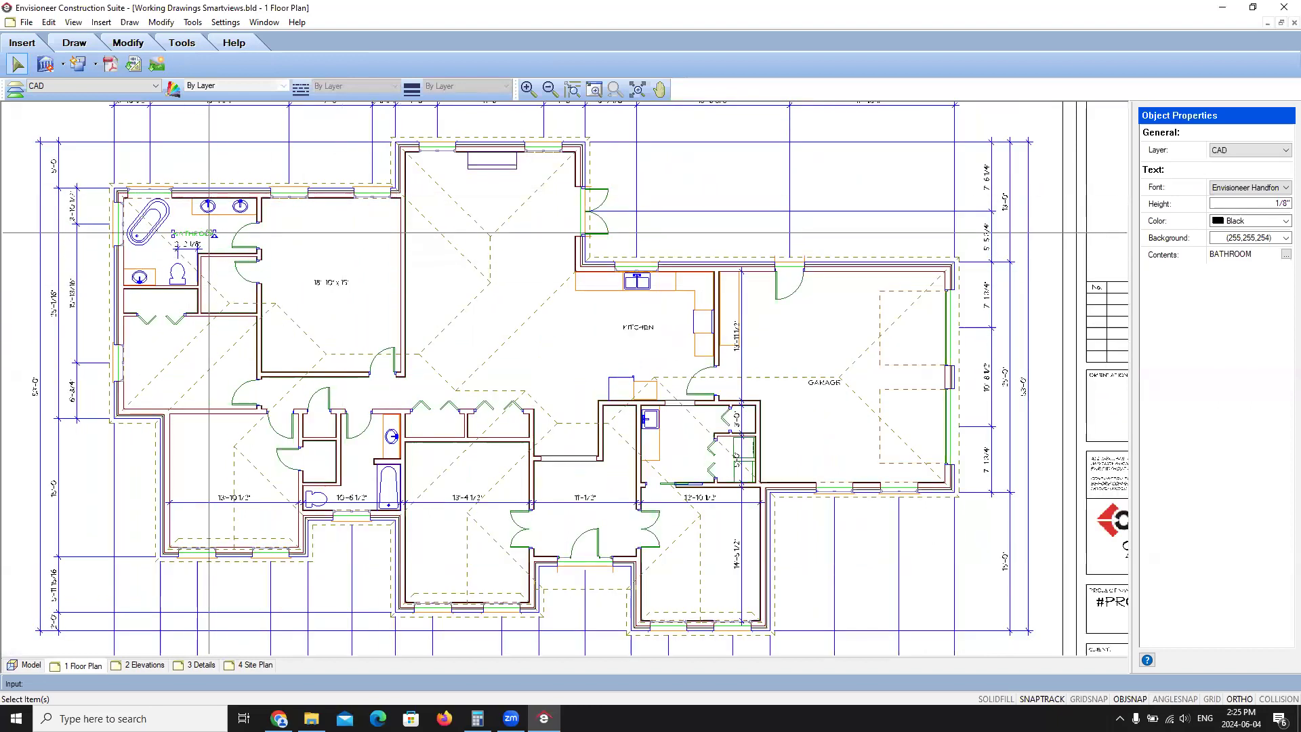
key(Escape)
scroll(633, 416, down, 3)
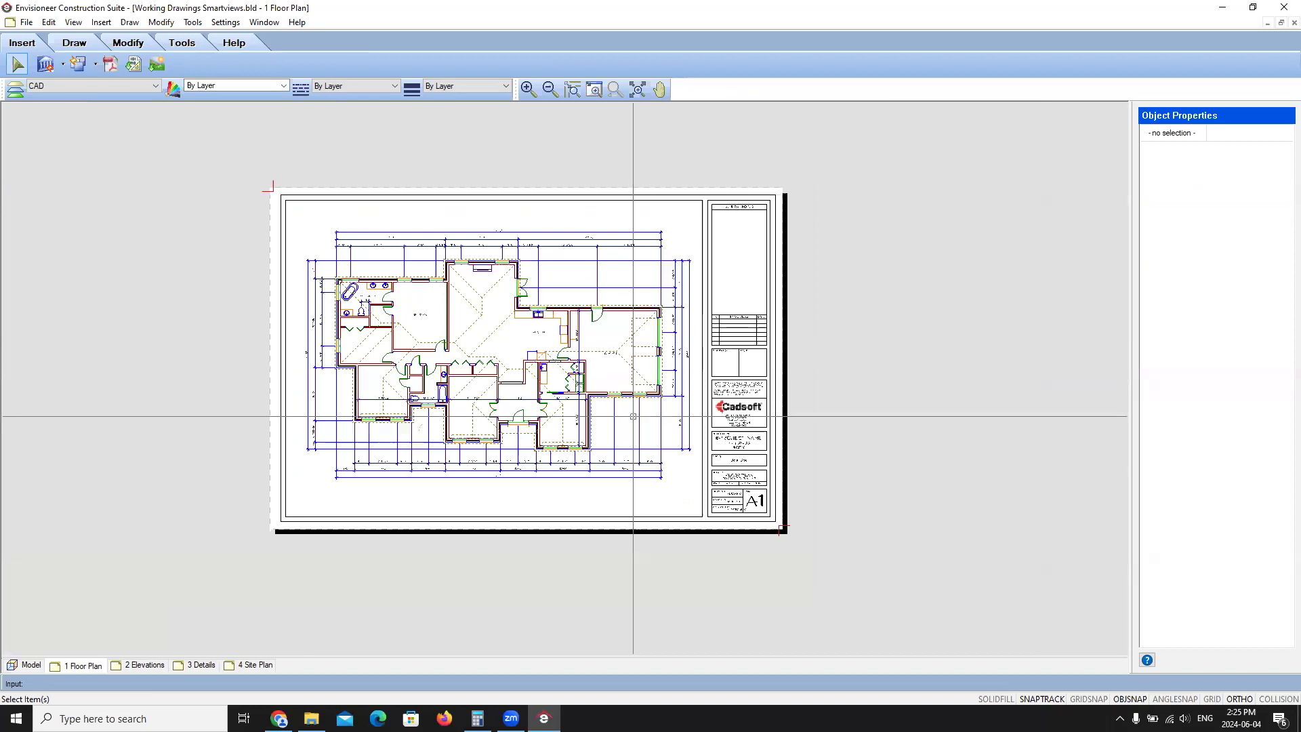
scroll(633, 416, up, 3)
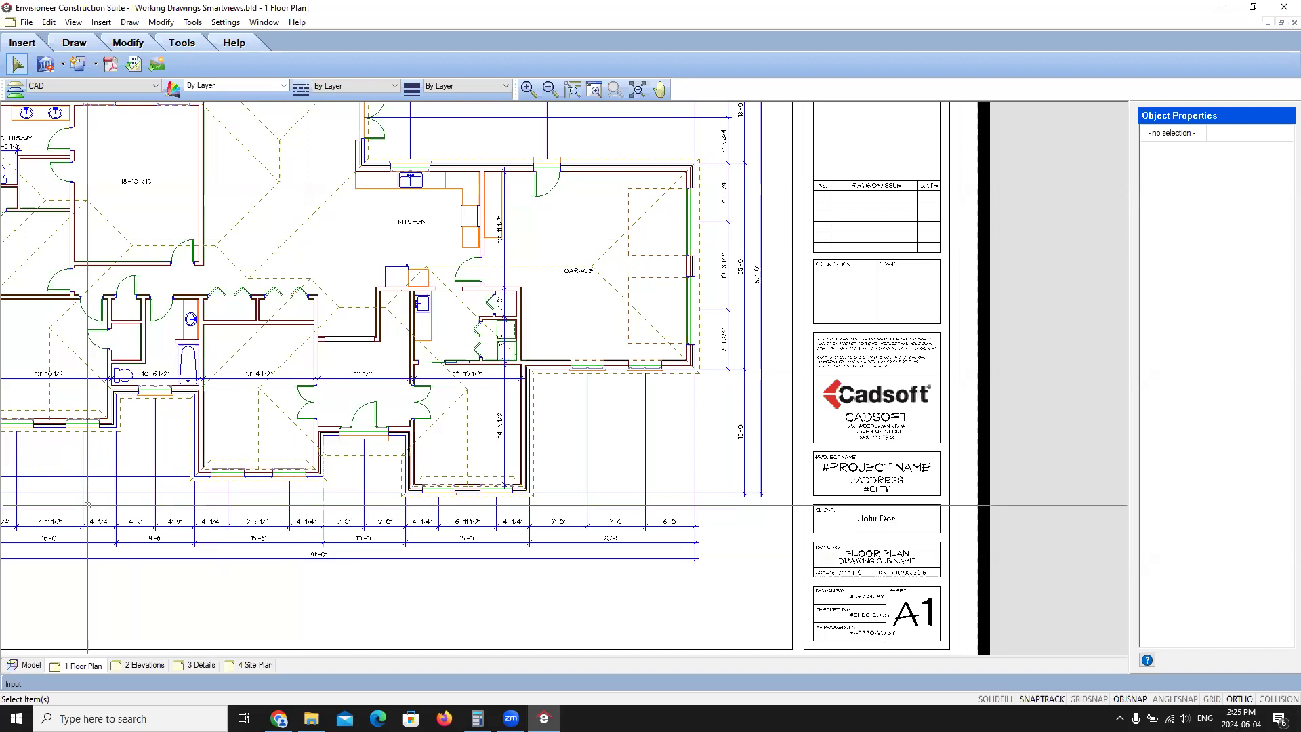
Step: On the 2 Elevations sheet, delete the cross-section view below the front elevation
click(158, 665)
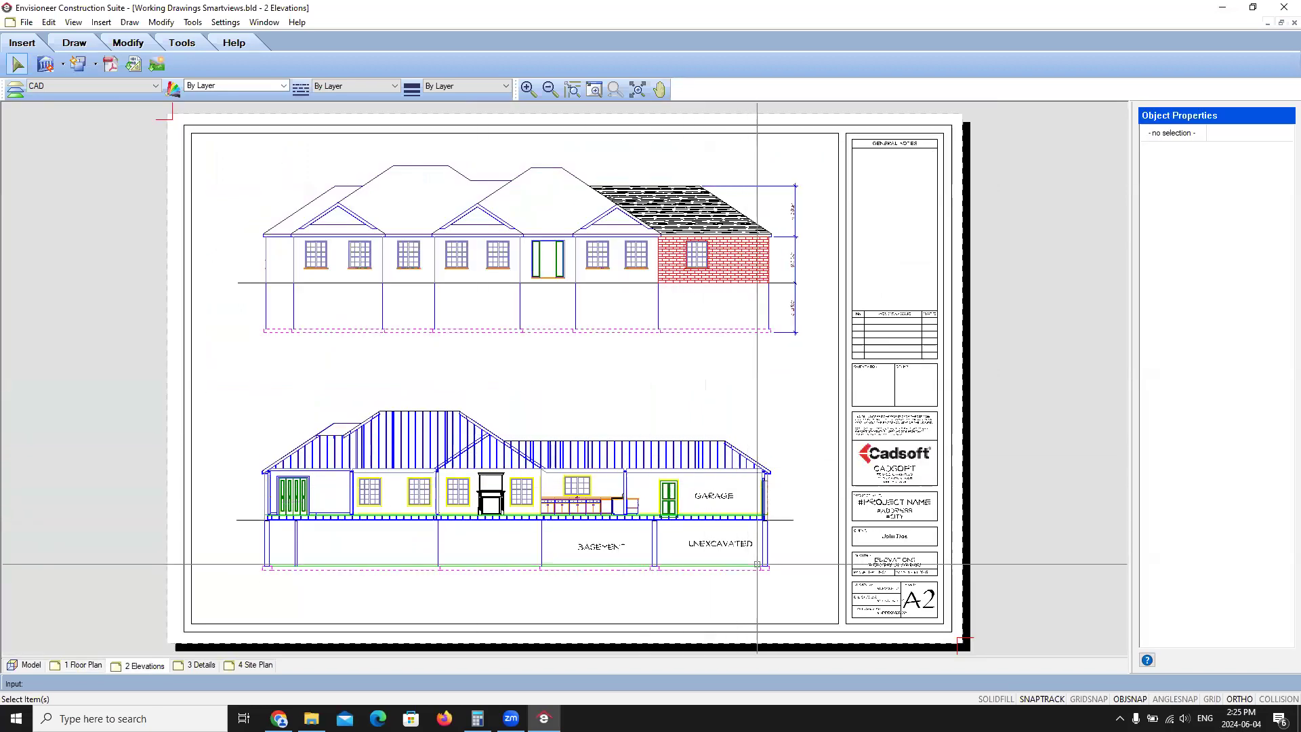
drag(461, 419, 241, 387)
key(Delete)
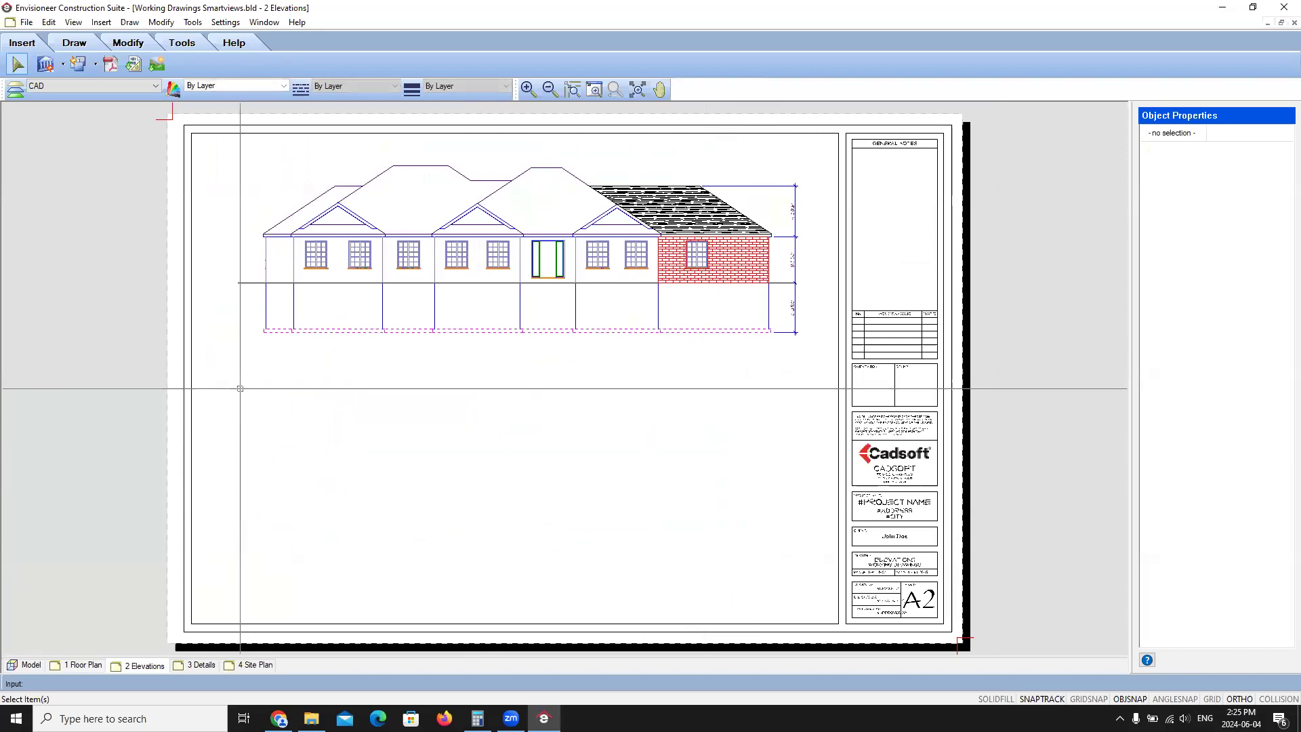
Step: Examine the front elevation around the garage's brick wall and check which SmartView the garage window belongs to
scroll(637, 262, up, 3)
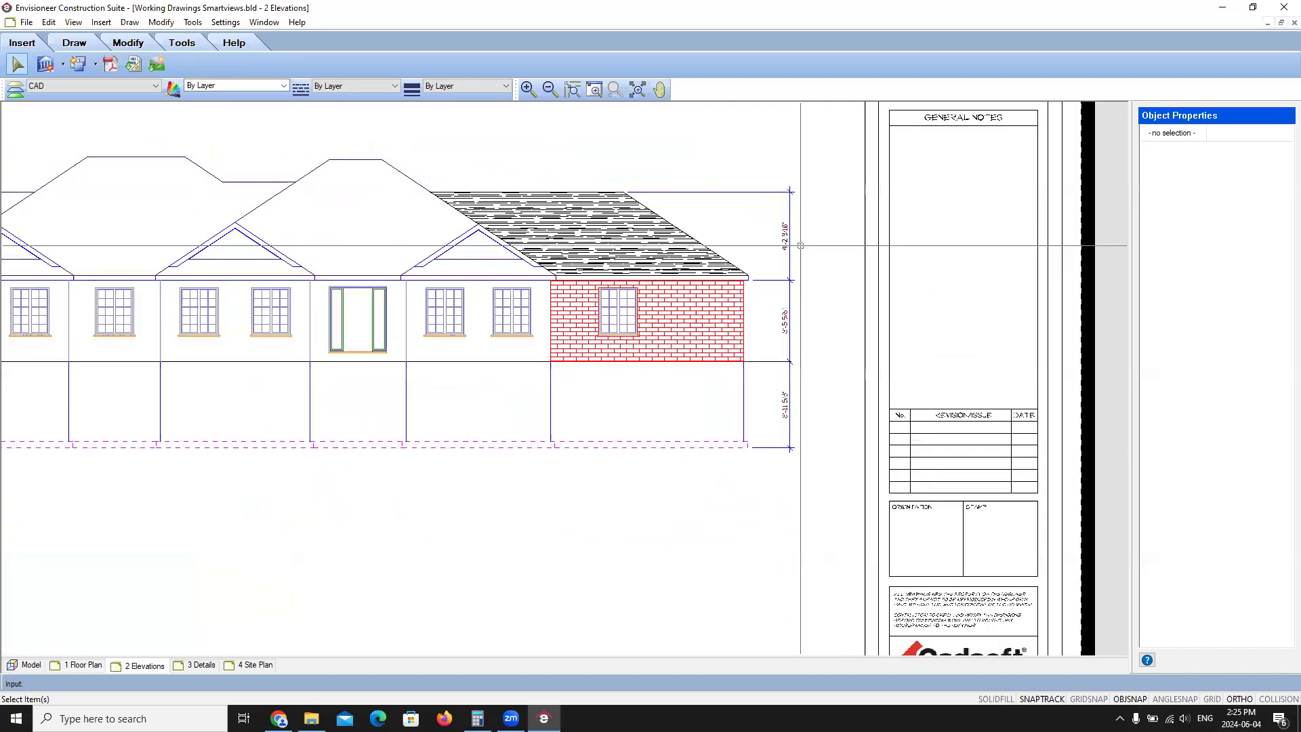
middle_drag(637, 262, 665, 278)
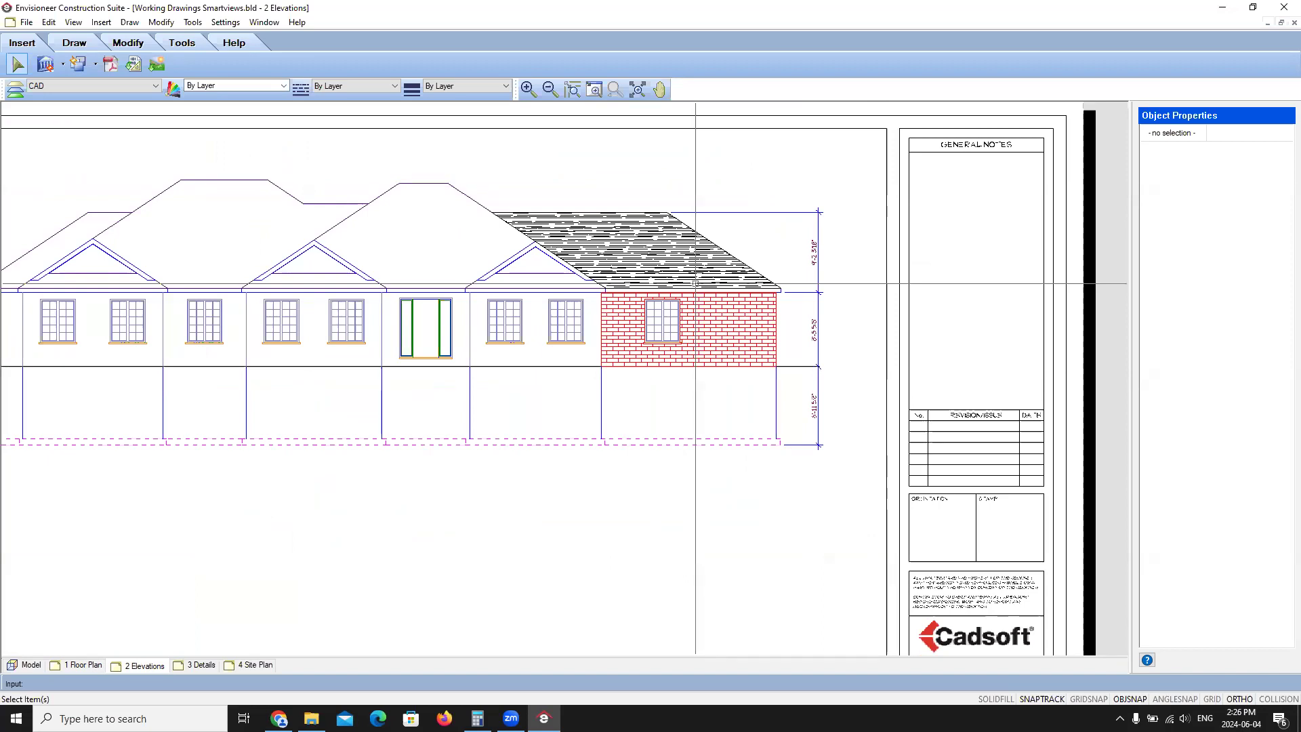
scroll(677, 318, up, 2)
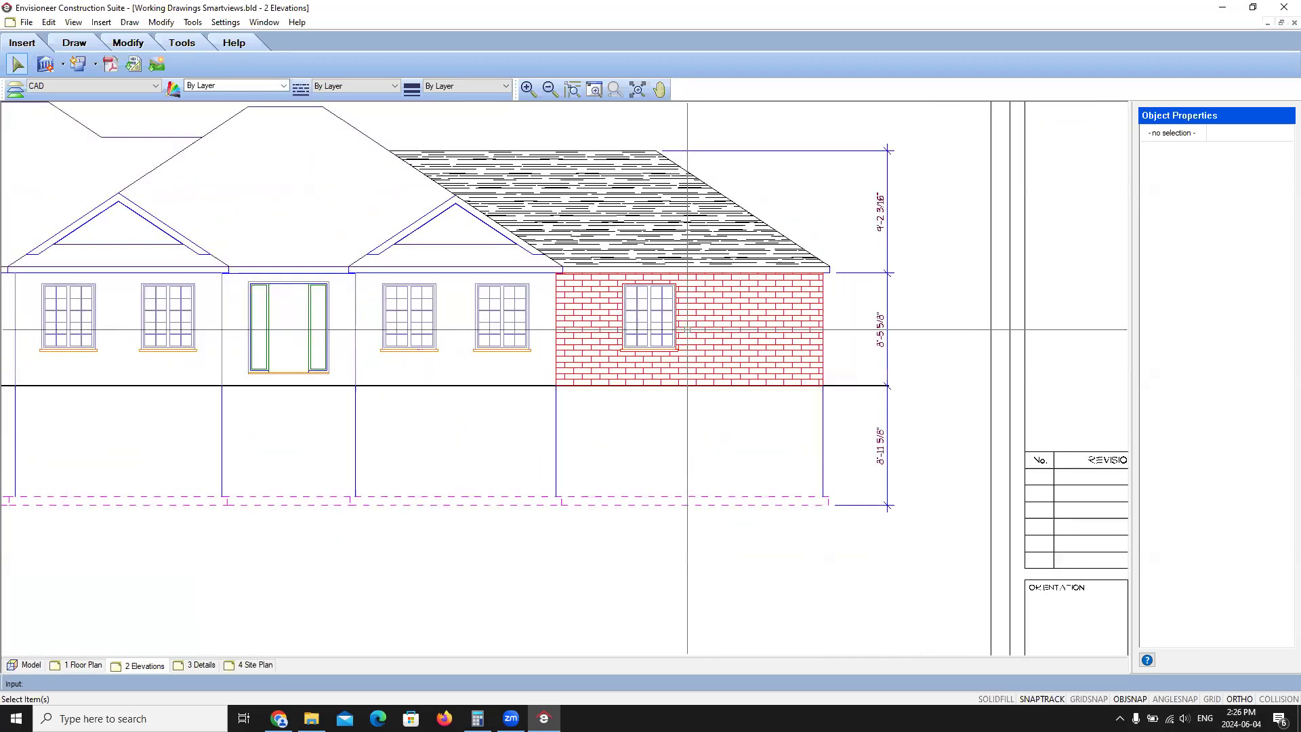
click(635, 313)
scroll(645, 319, down, 3)
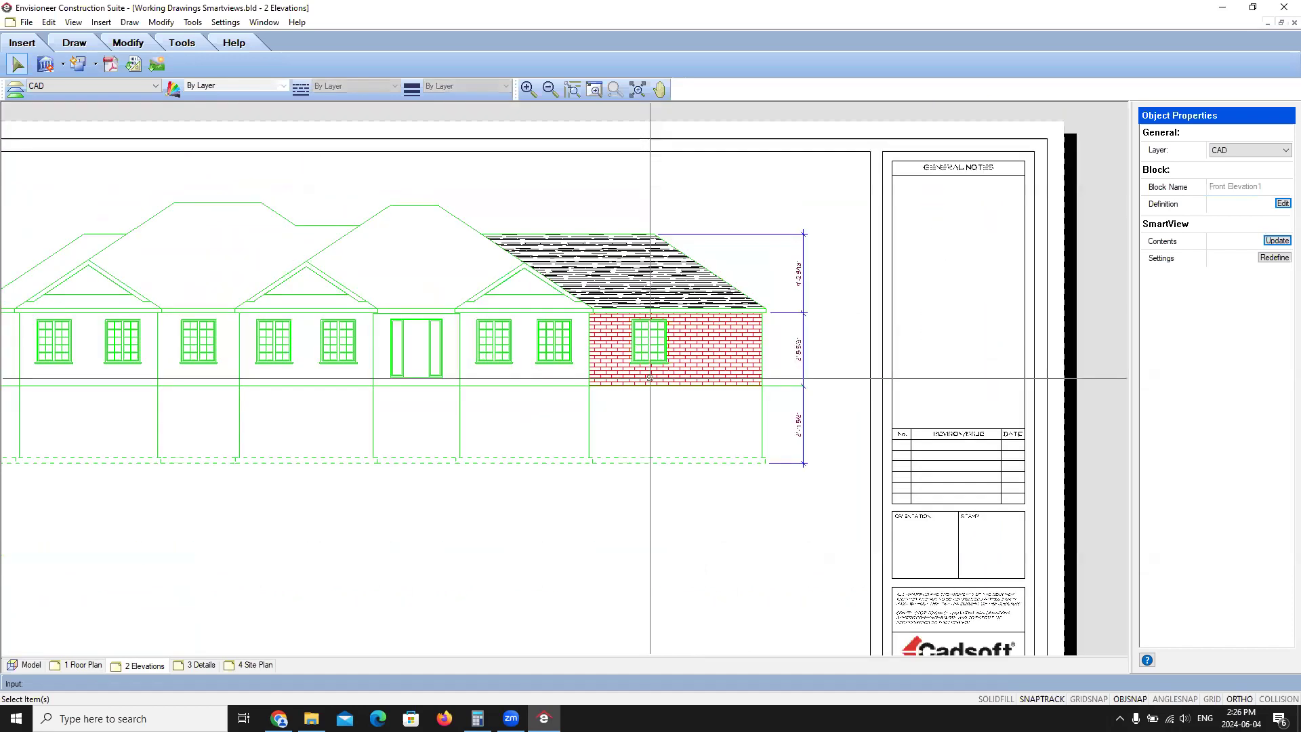
key(Escape)
Step: Add a Description with Leader to the garage window, running the leader up at 45° and ending it horizontally above the roof height dimension
click(193, 23)
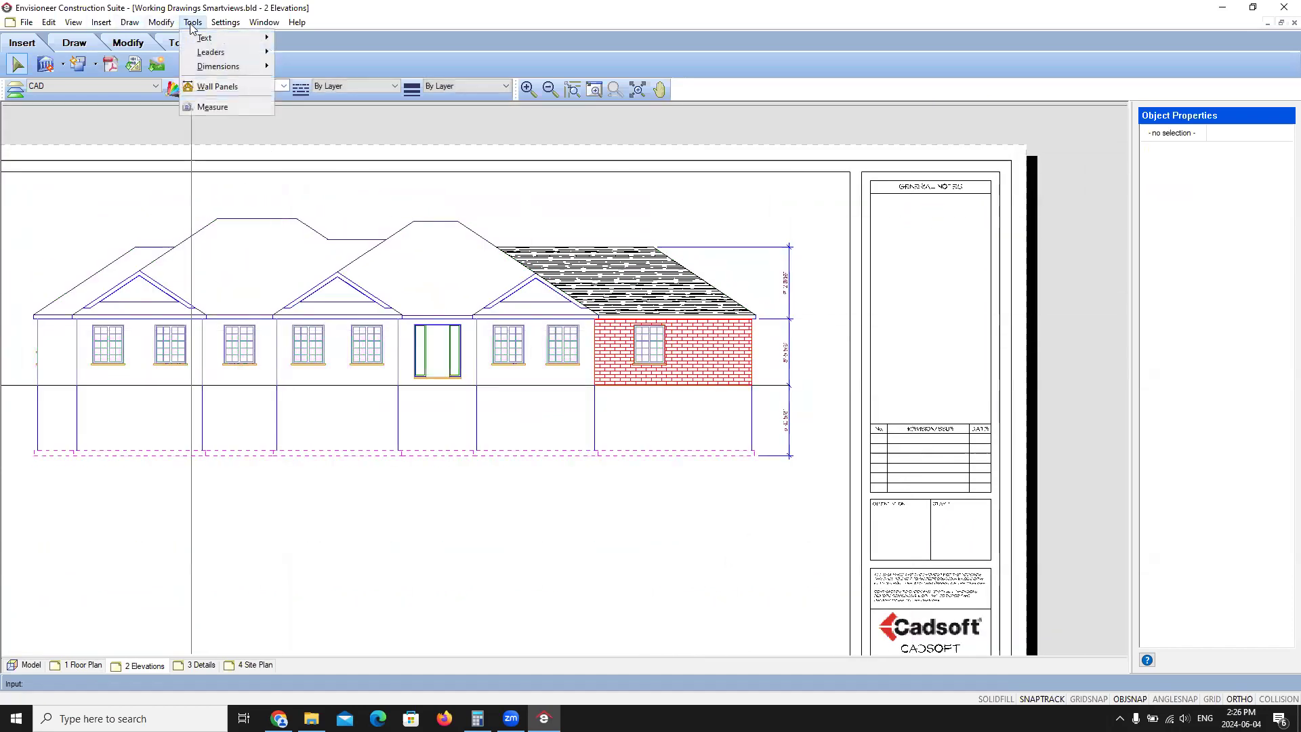
mouse_move(217, 57)
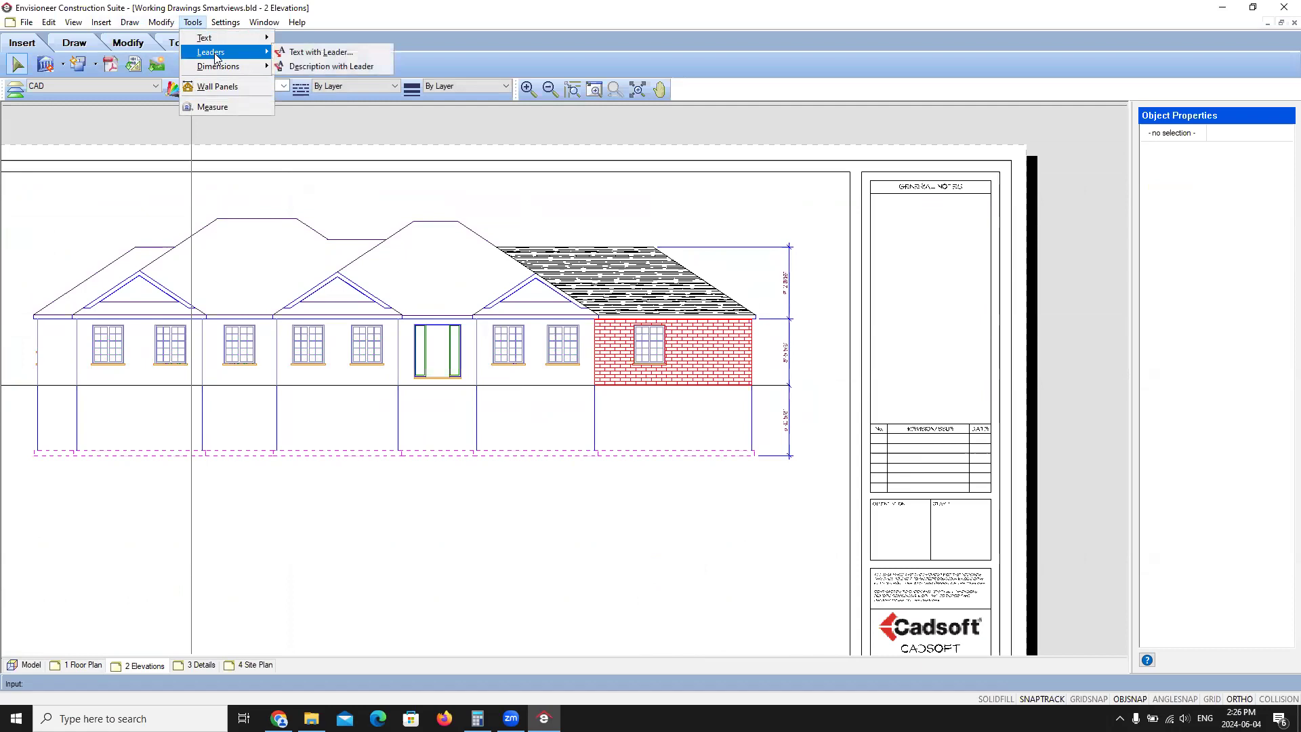
click(314, 68)
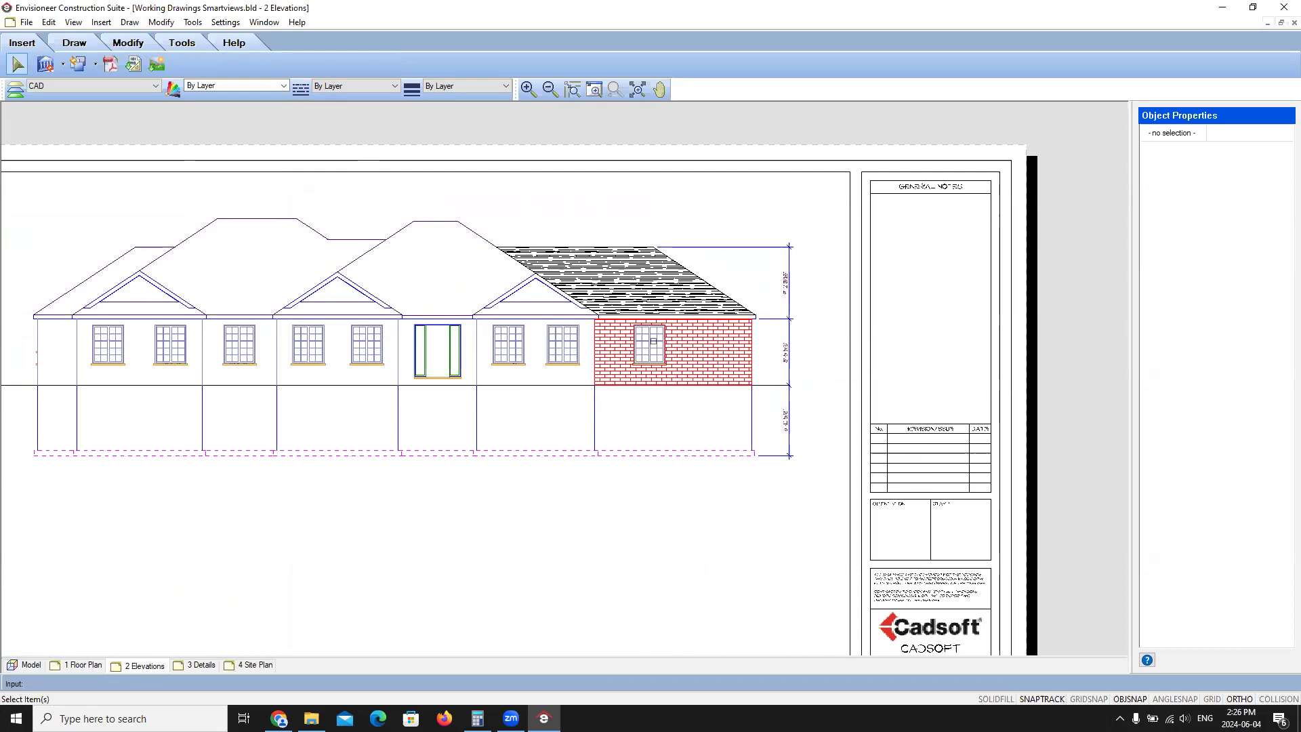
key(l)
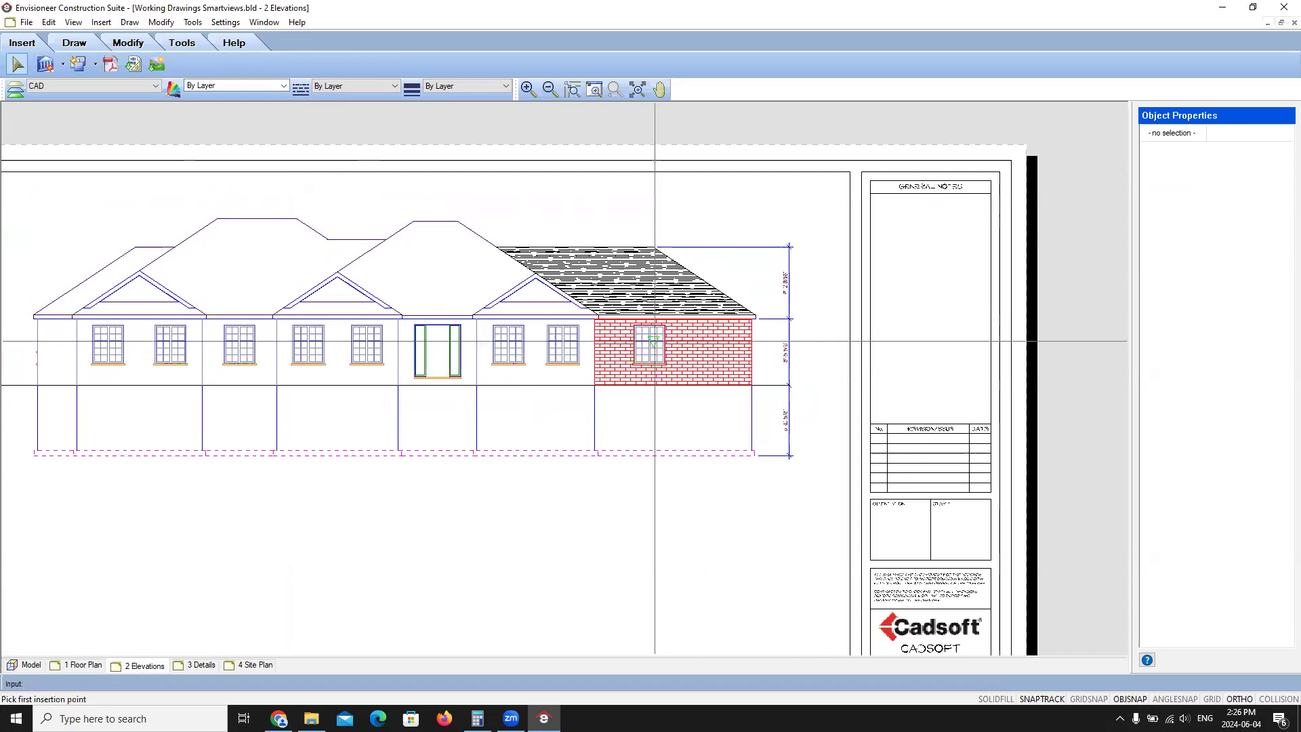
click(653, 342)
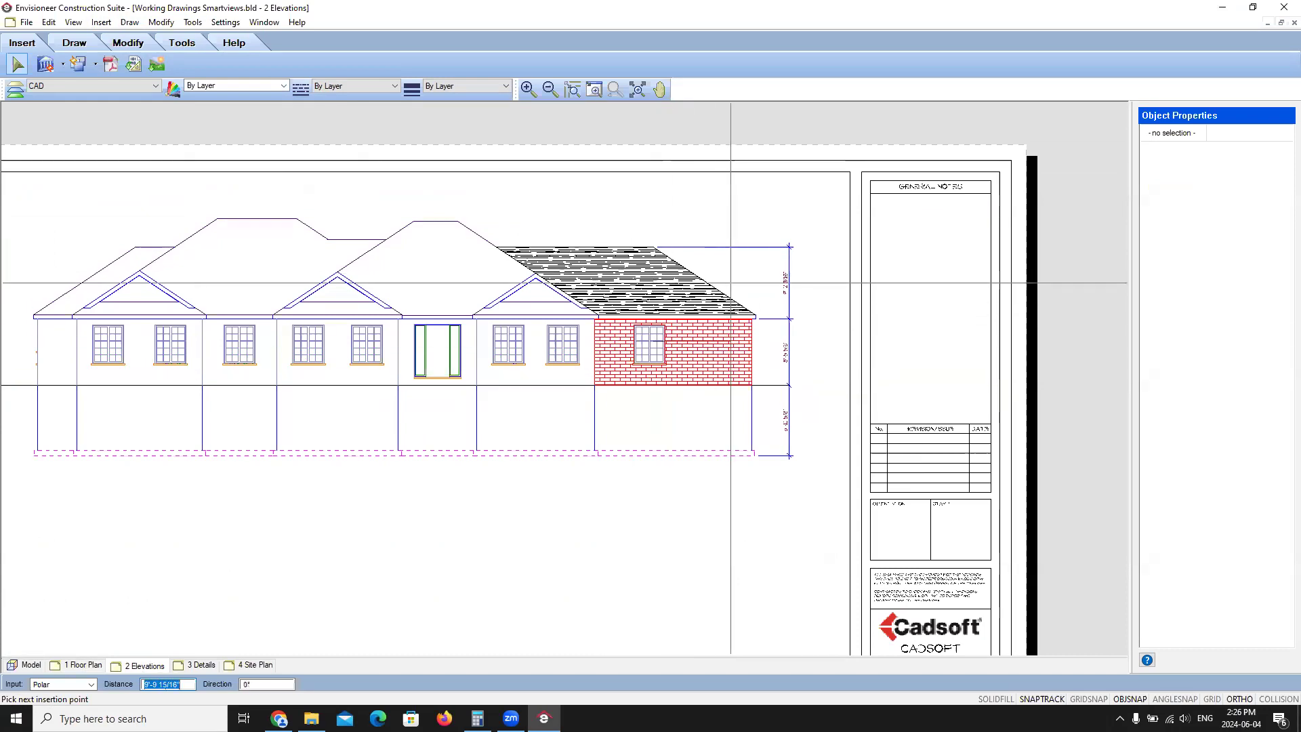
scroll(732, 272, up, 3)
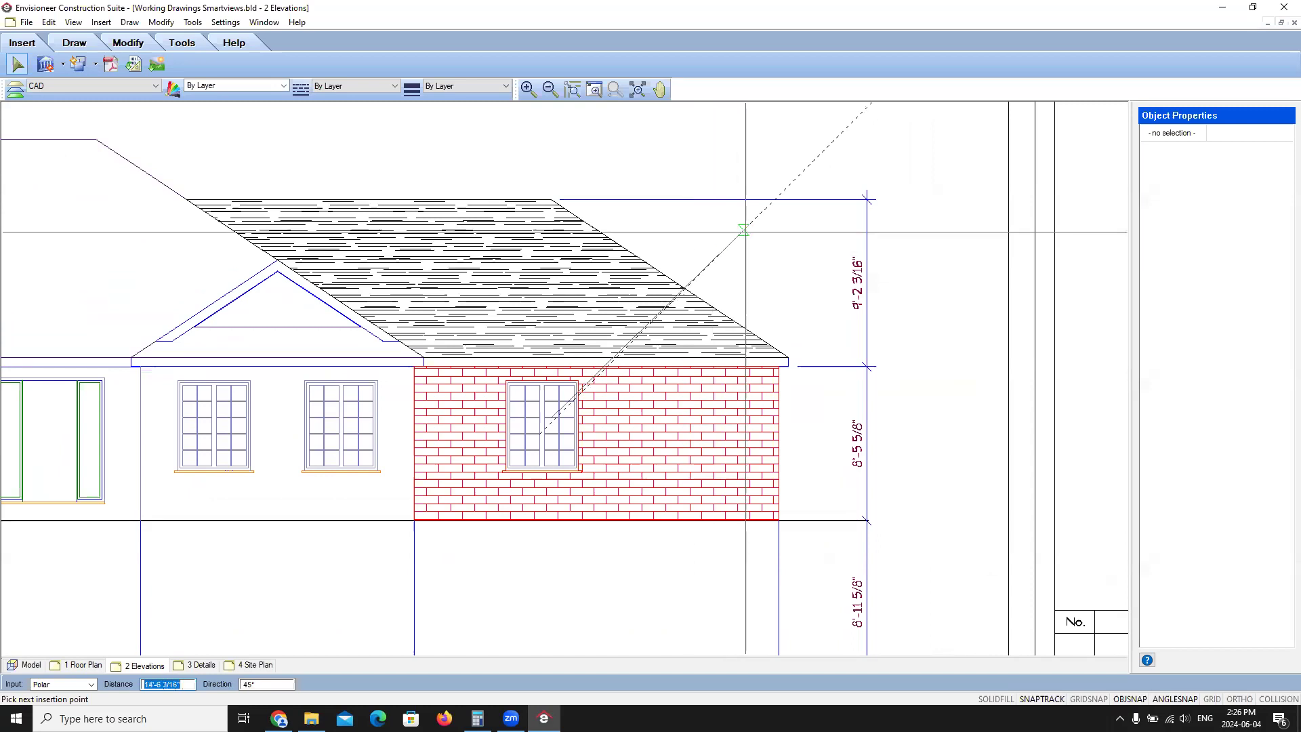
click(799, 172)
click(868, 173)
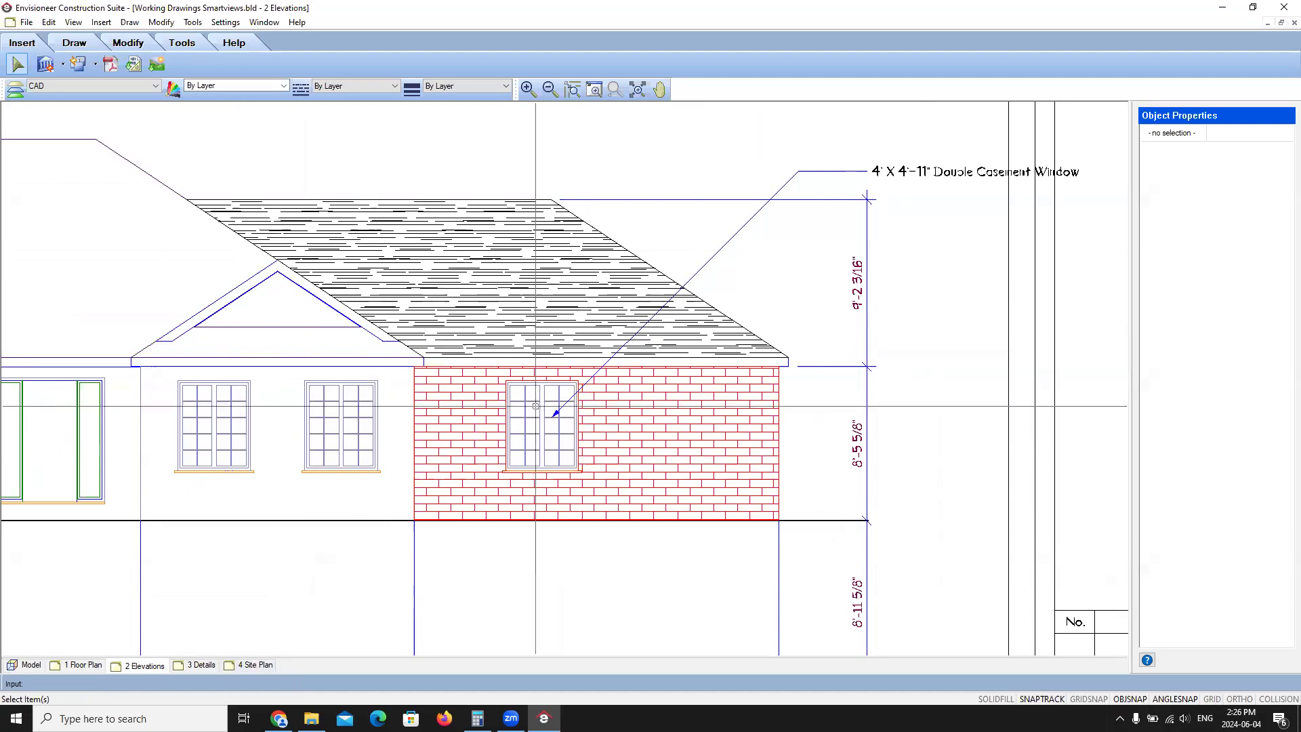
Step: In the model, check the name in the properties of a double casement window in the front wall of the room beside the garage
click(27, 665)
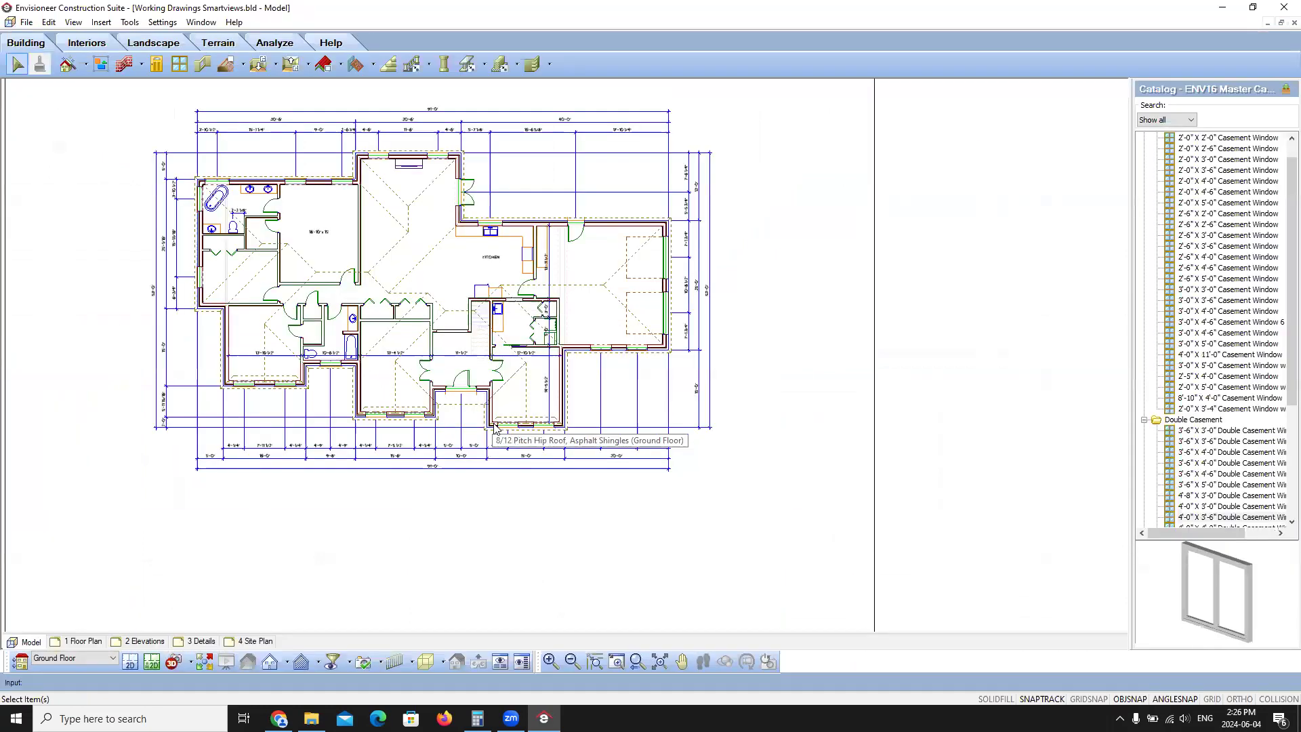
scroll(532, 422, up, 3)
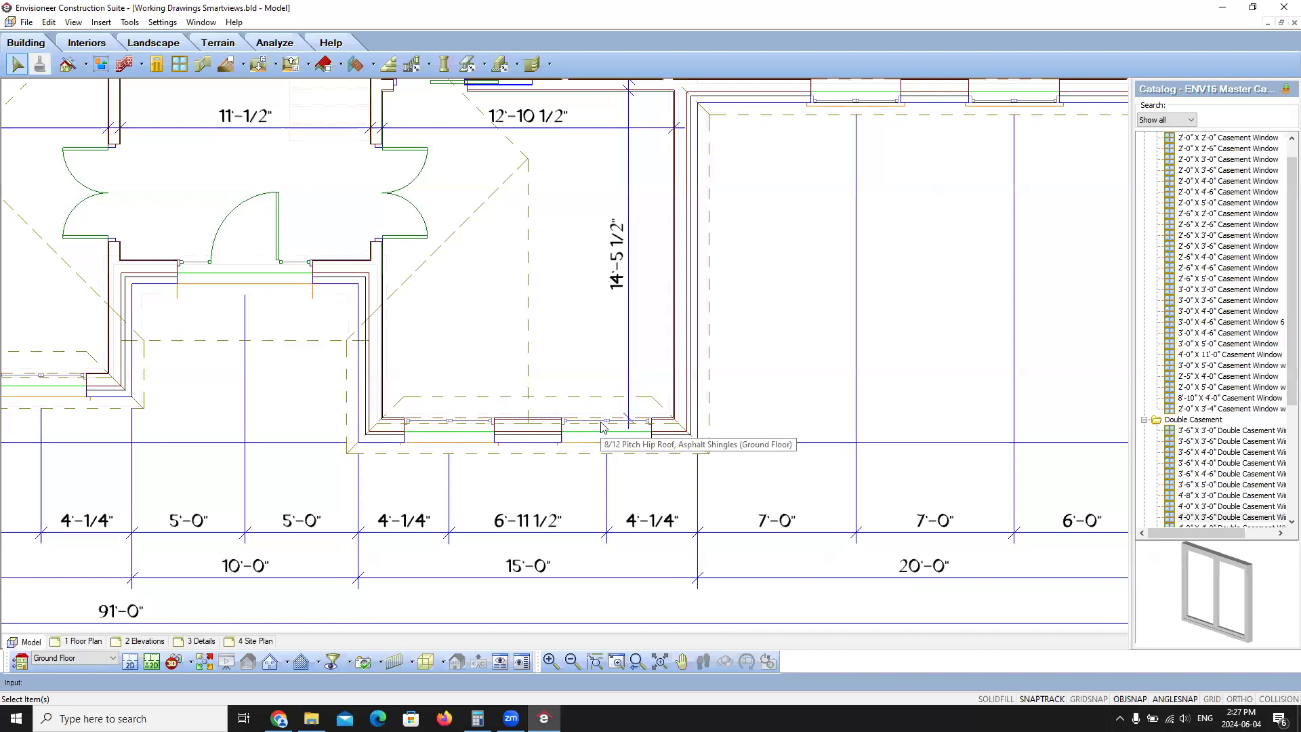
scroll(548, 416, up, 2)
click(548, 416)
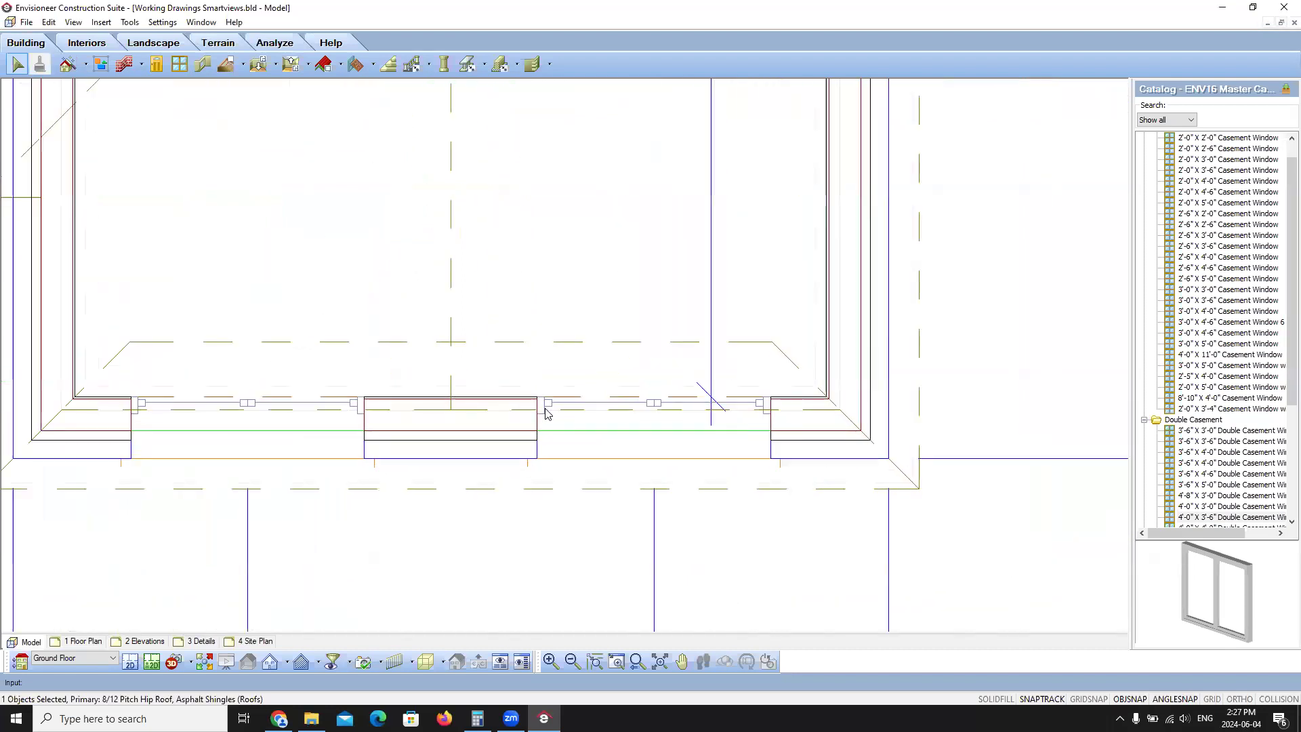
scroll(551, 410, up, 1)
double_click(555, 401)
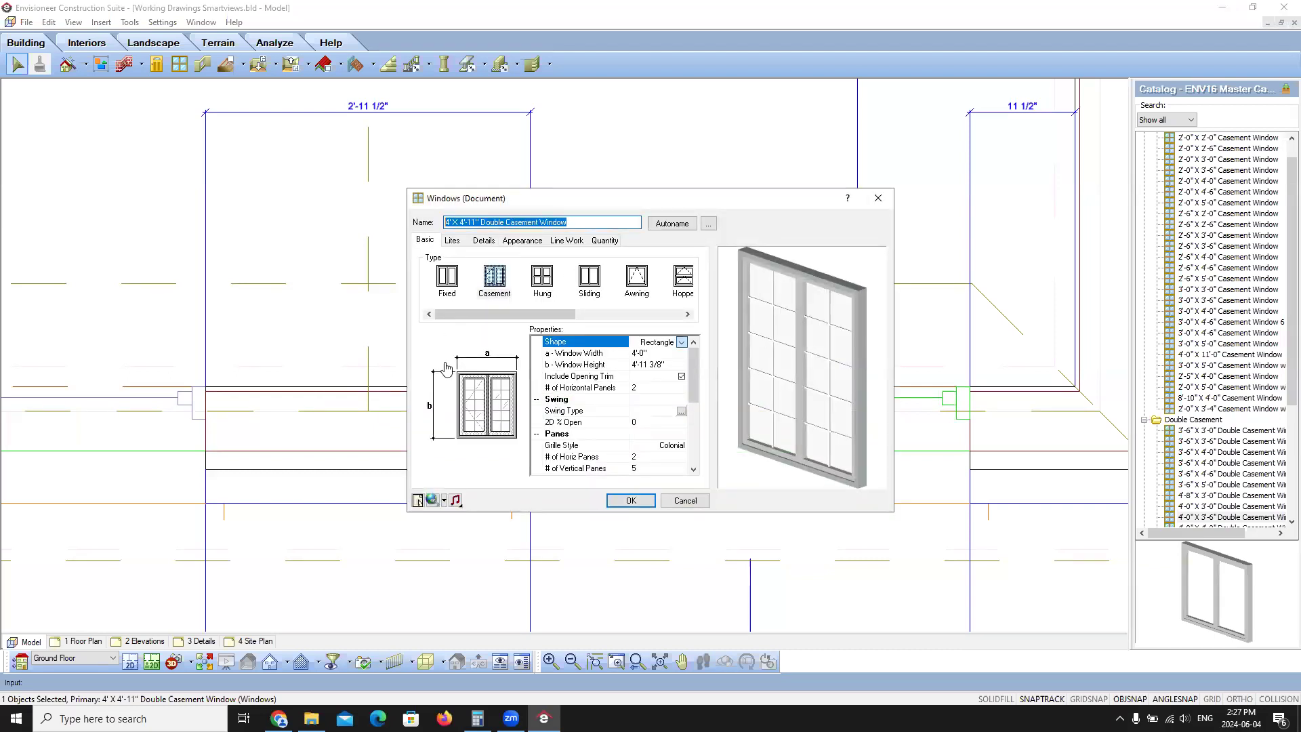
click(590, 220)
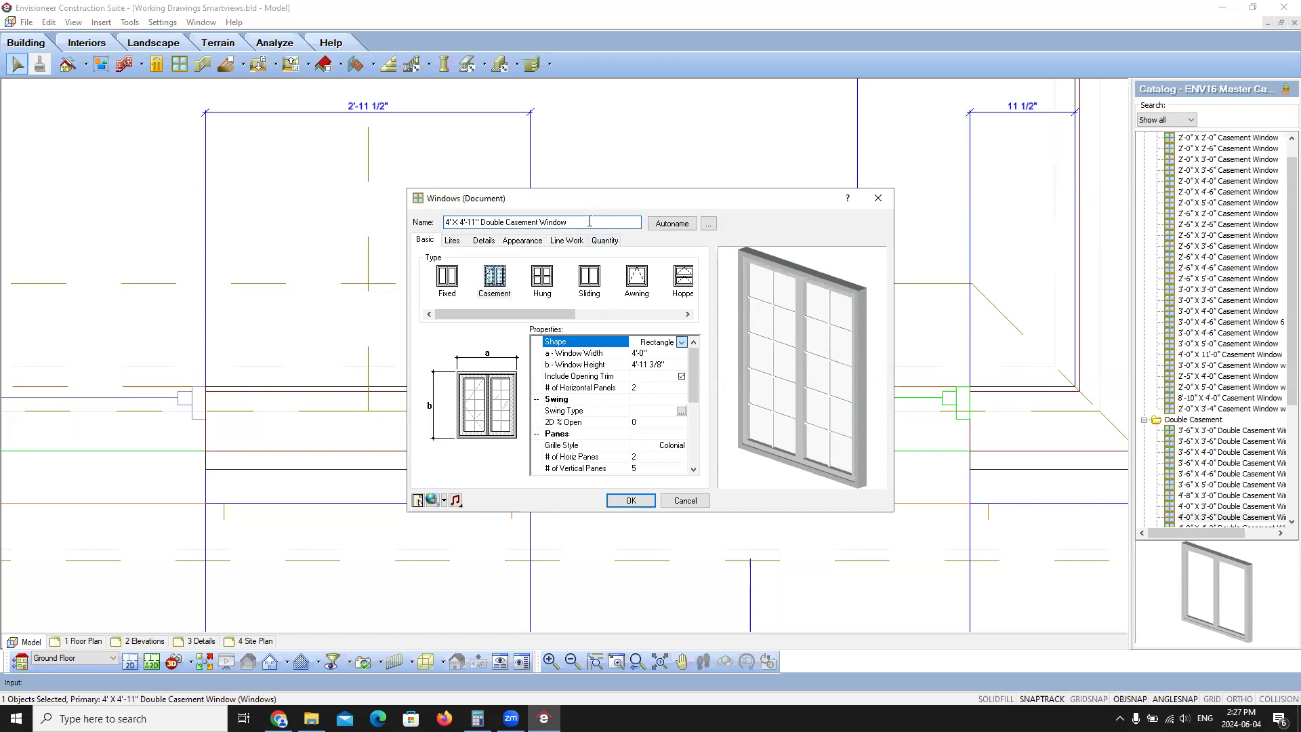
click(686, 502)
Step: On the 2 Elevations sheet, split the garage window's leader text into two lines, breaking it after "Double"
click(144, 641)
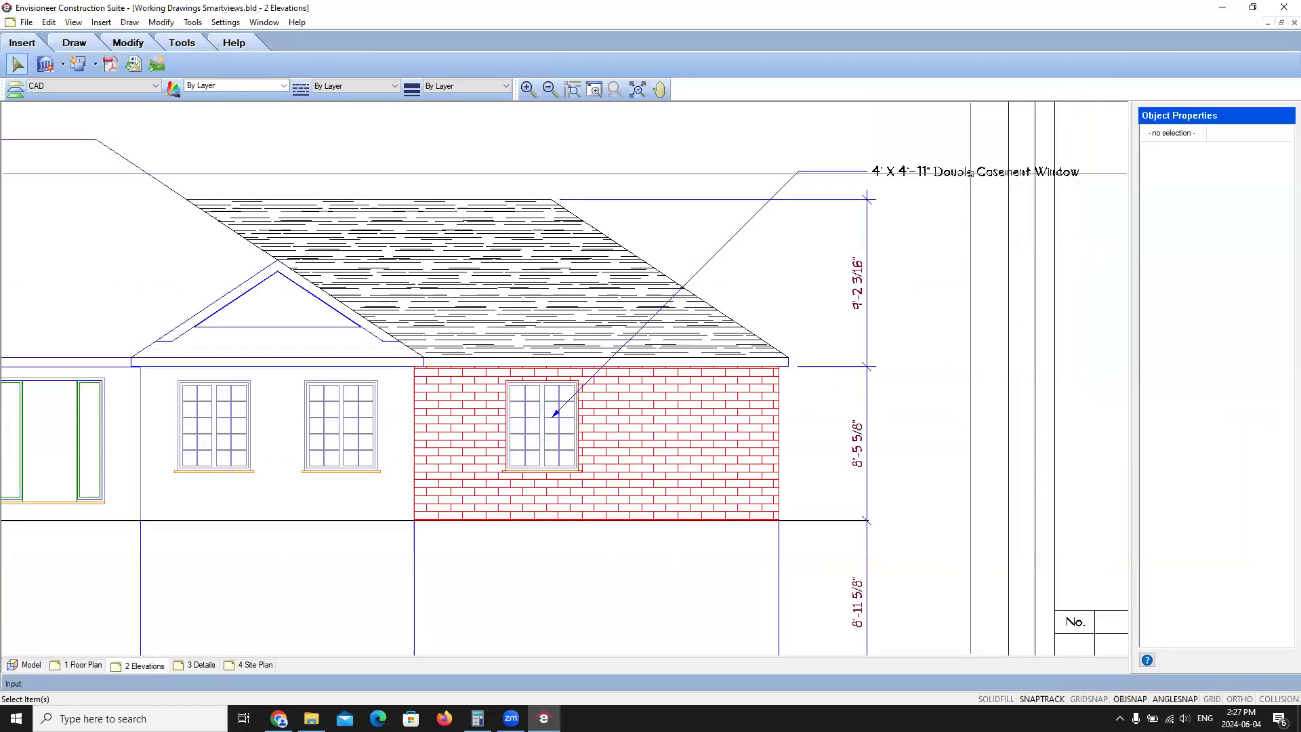
click(956, 172)
double_click(955, 172)
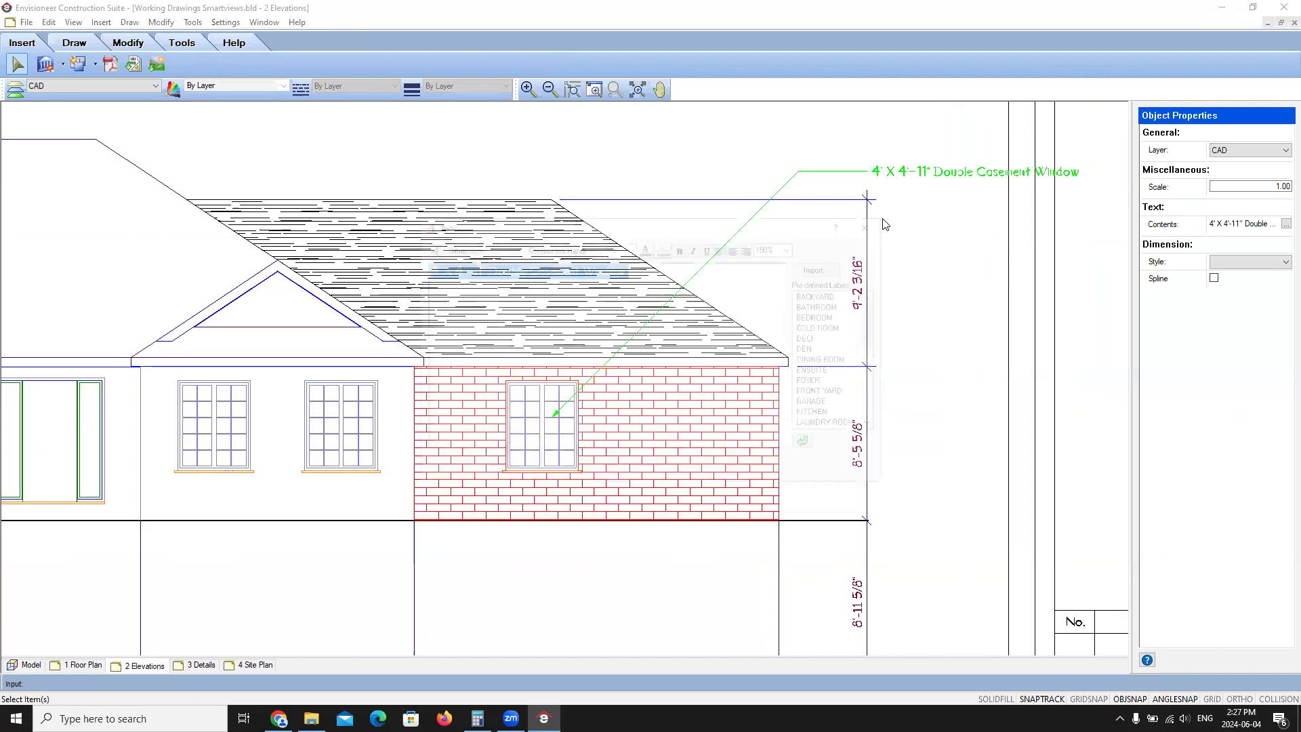
click(534, 285)
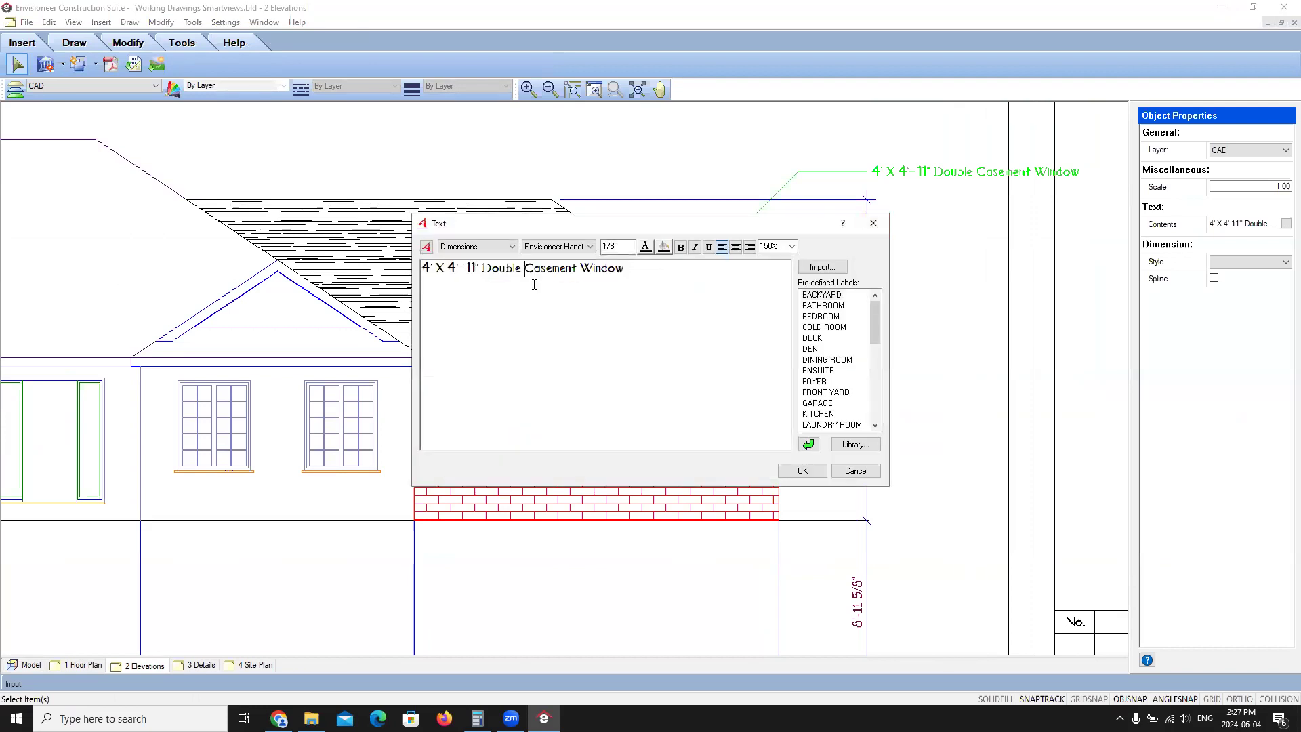
key(BackSpace)
key(Return)
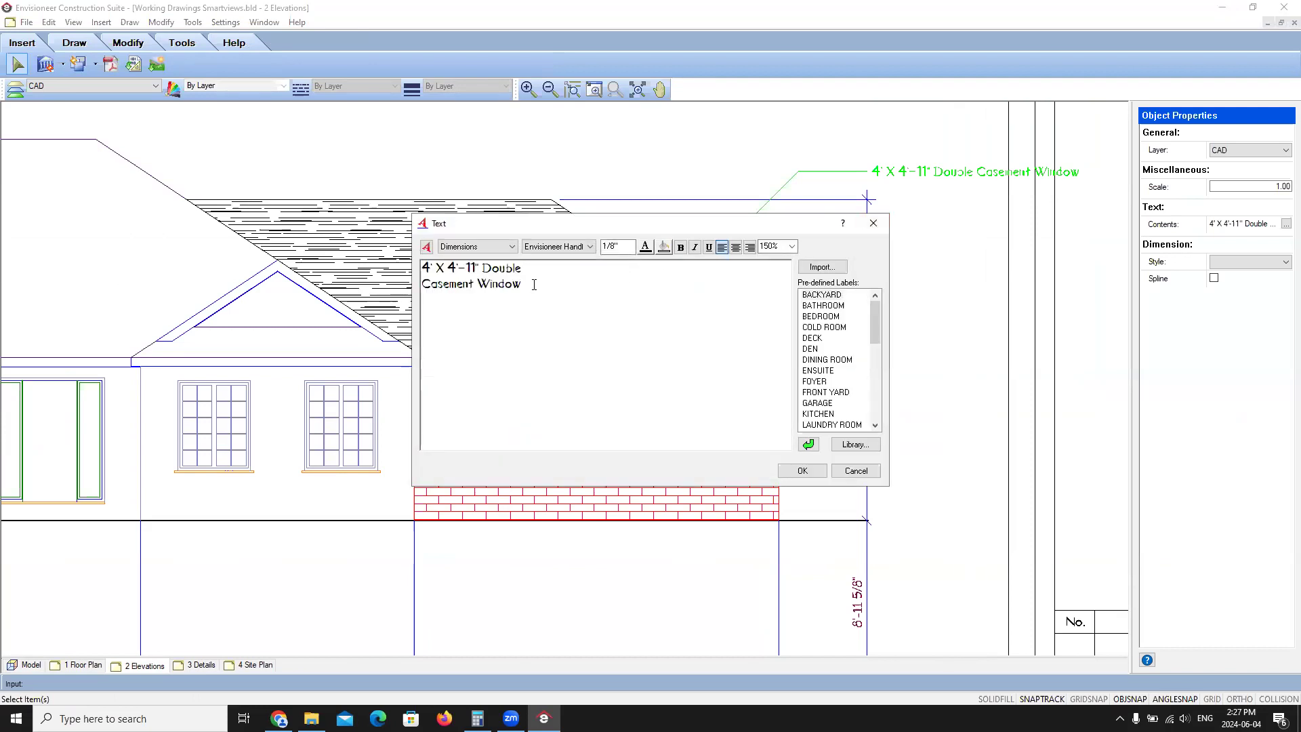
click(804, 470)
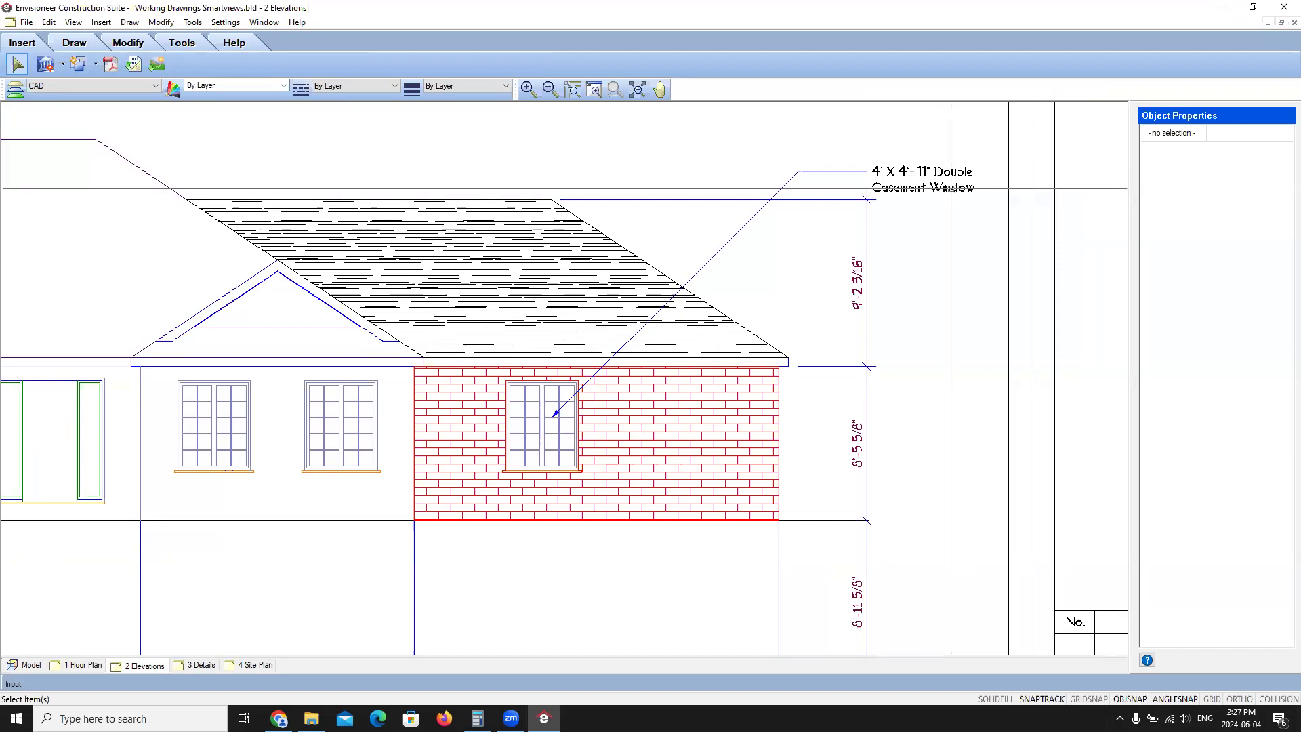
Step: Delete the brick hatch on the garage wall and the shingle hatch on the garage roof in the front elevation
scroll(678, 313, down, 5)
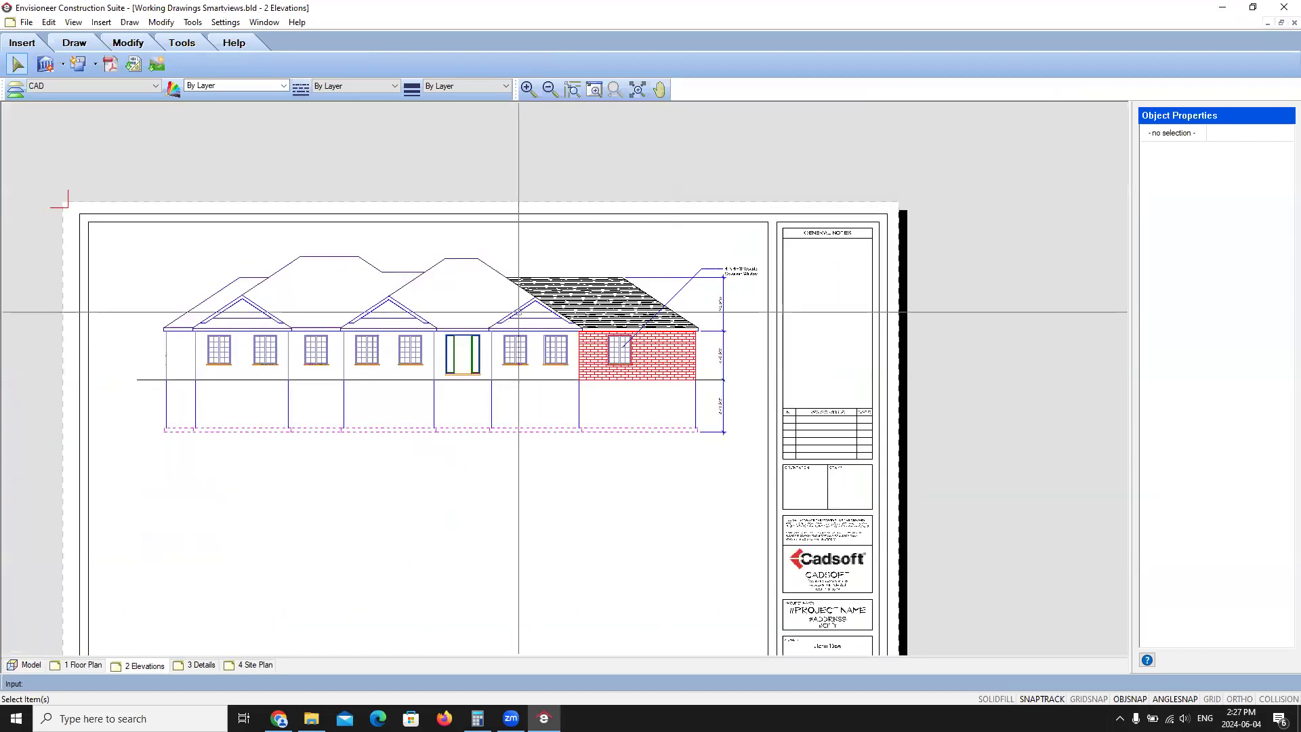
click(615, 310)
scroll(656, 351, up, 3)
click(656, 351)
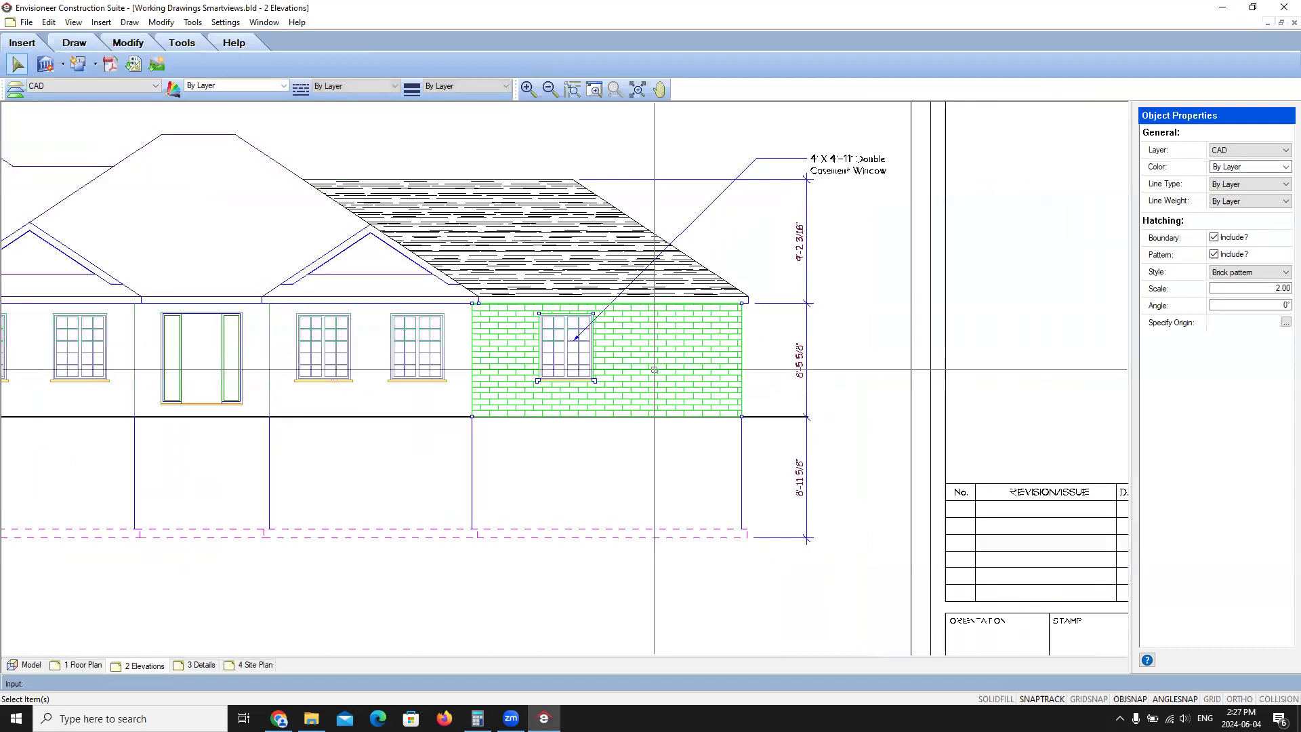
key(Delete)
click(542, 297)
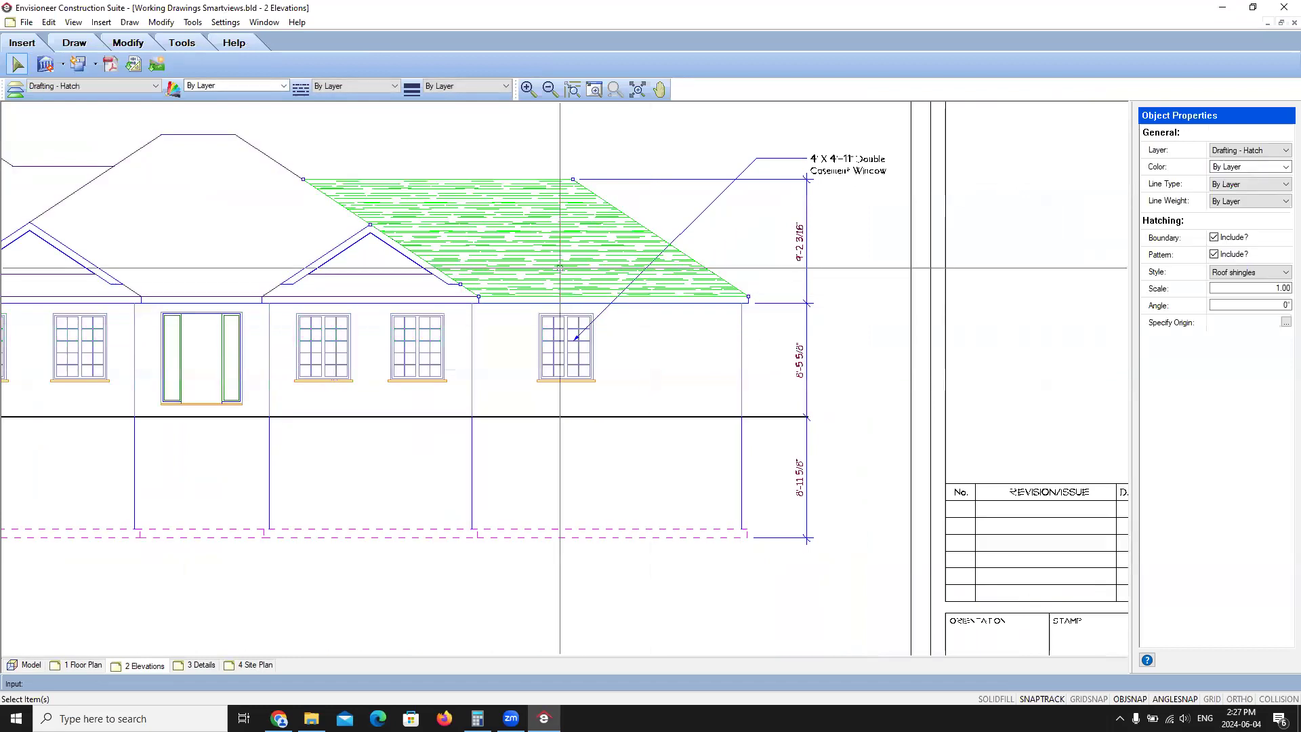
key(Delete)
Step: Redefine the front elevation SmartView, setting its Floor Level and Wall Height datum lines to Yes
click(534, 296)
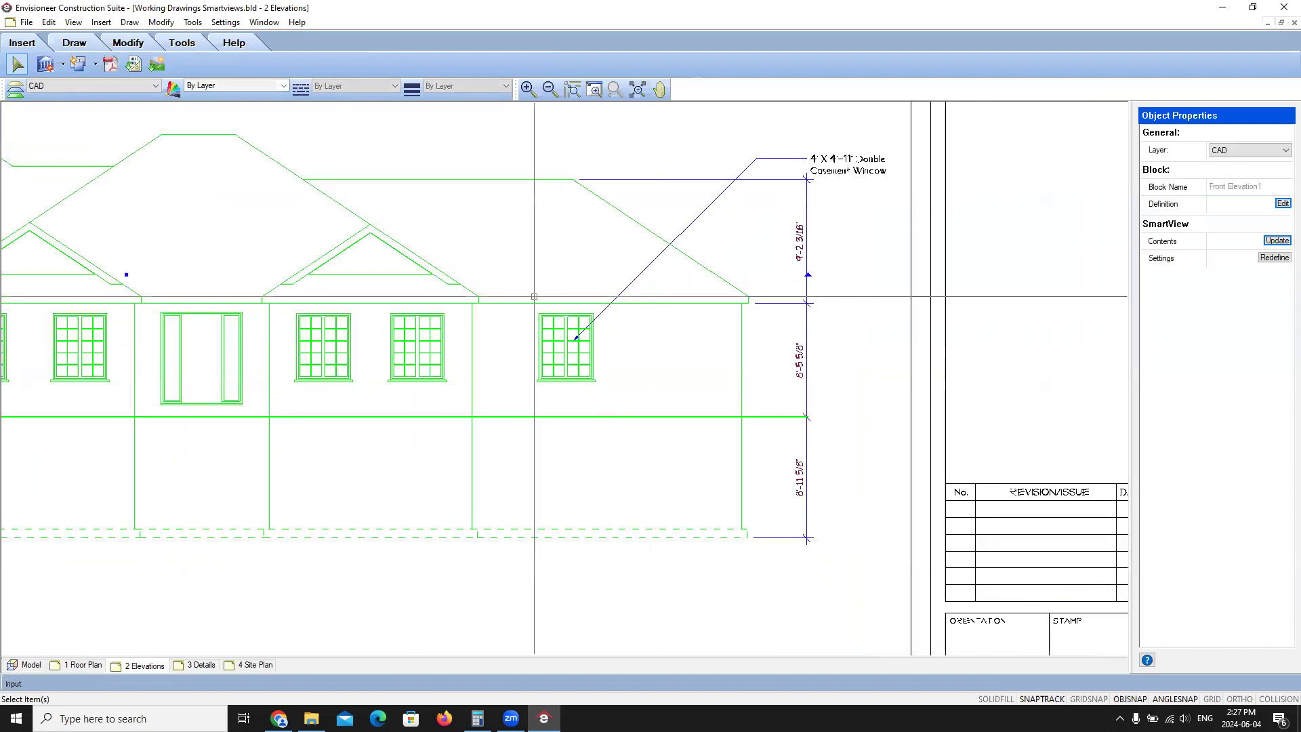
click(1277, 259)
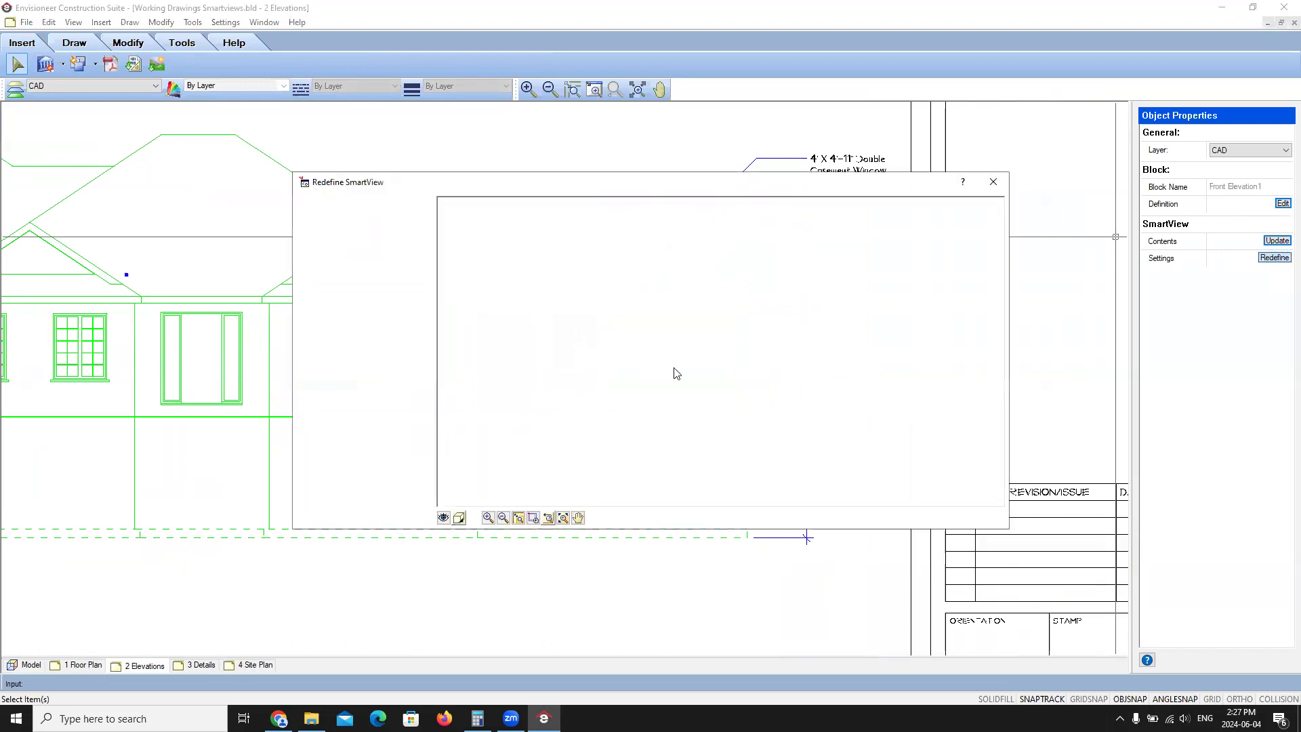
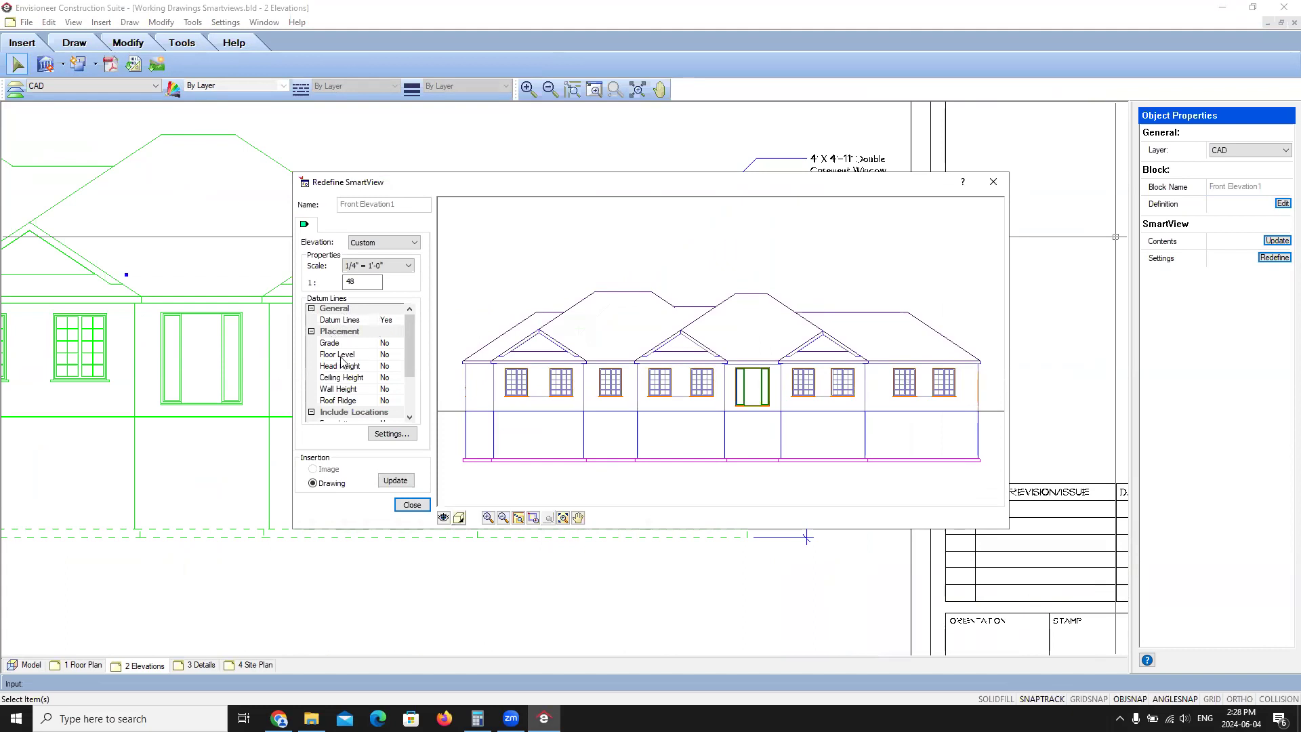
click(379, 356)
click(400, 354)
click(389, 366)
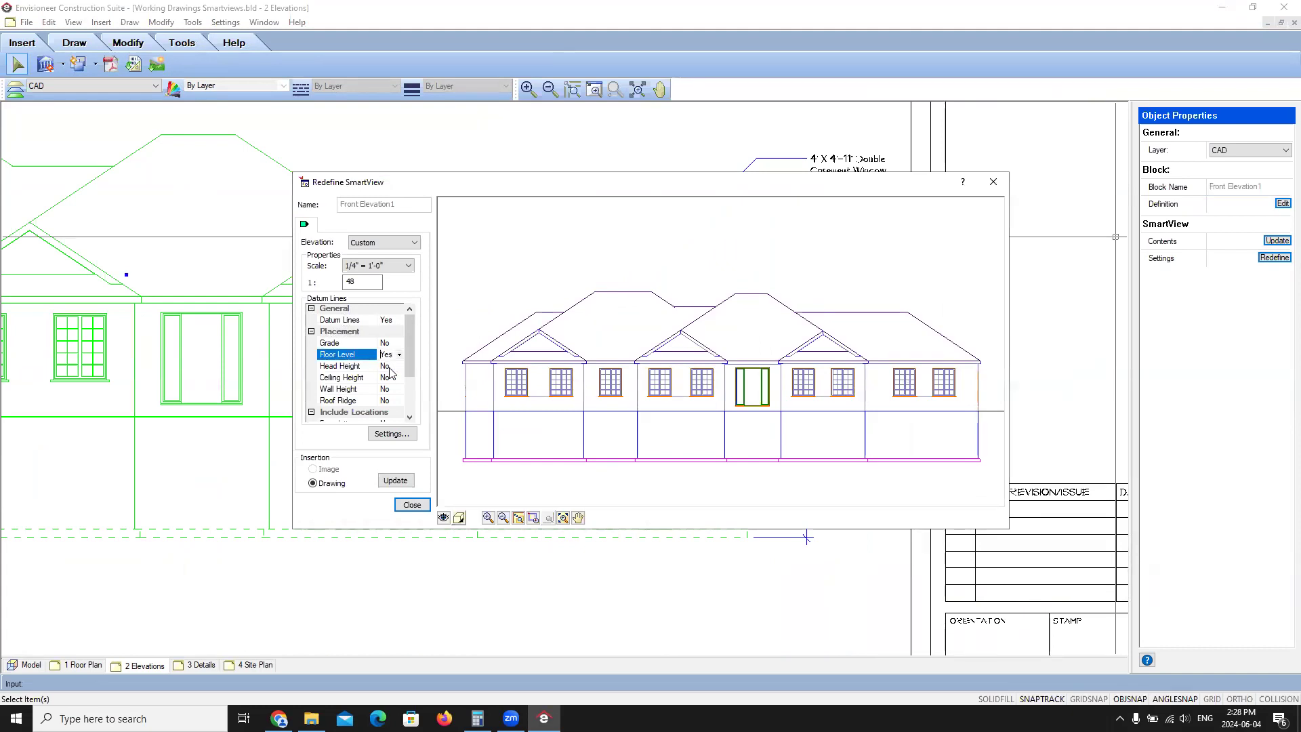
click(397, 389)
click(400, 389)
click(390, 401)
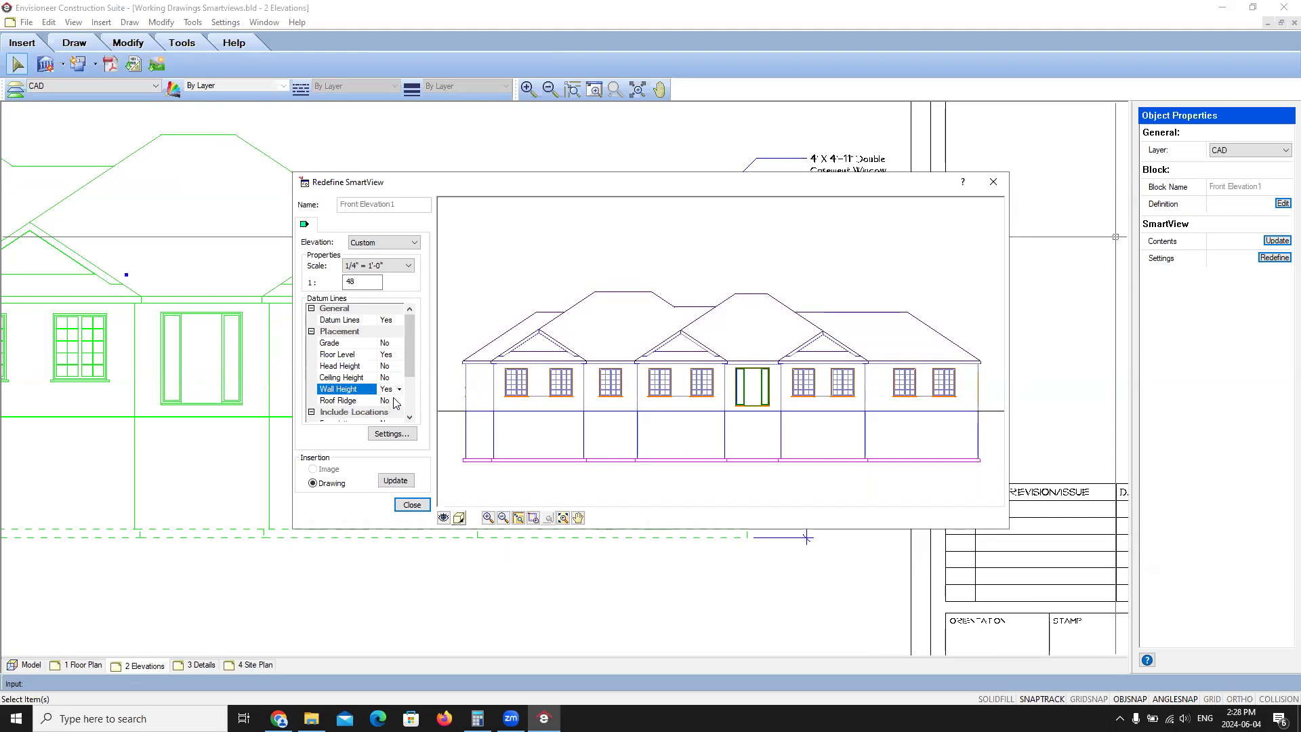
Step: Include the Ground Floor location in the SmartView's datum lines
click(410, 417)
click(410, 418)
click(409, 418)
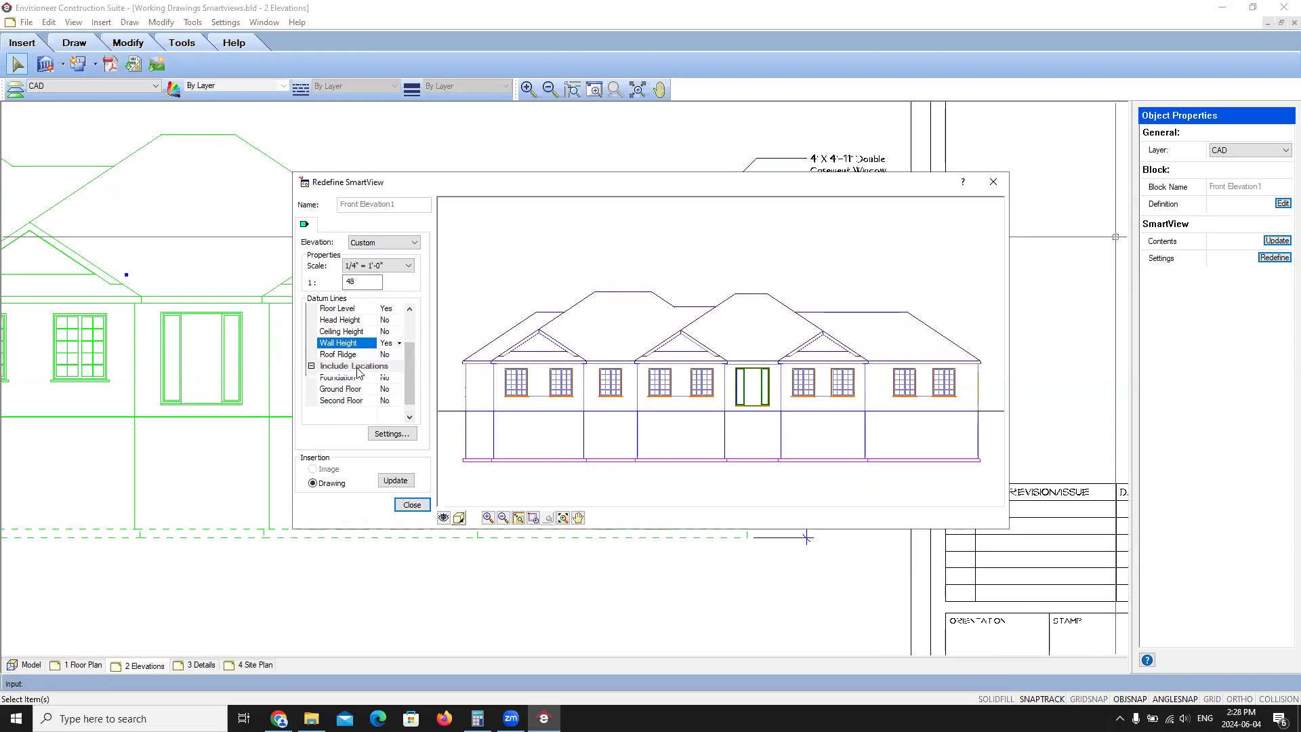
click(396, 391)
click(399, 390)
click(387, 400)
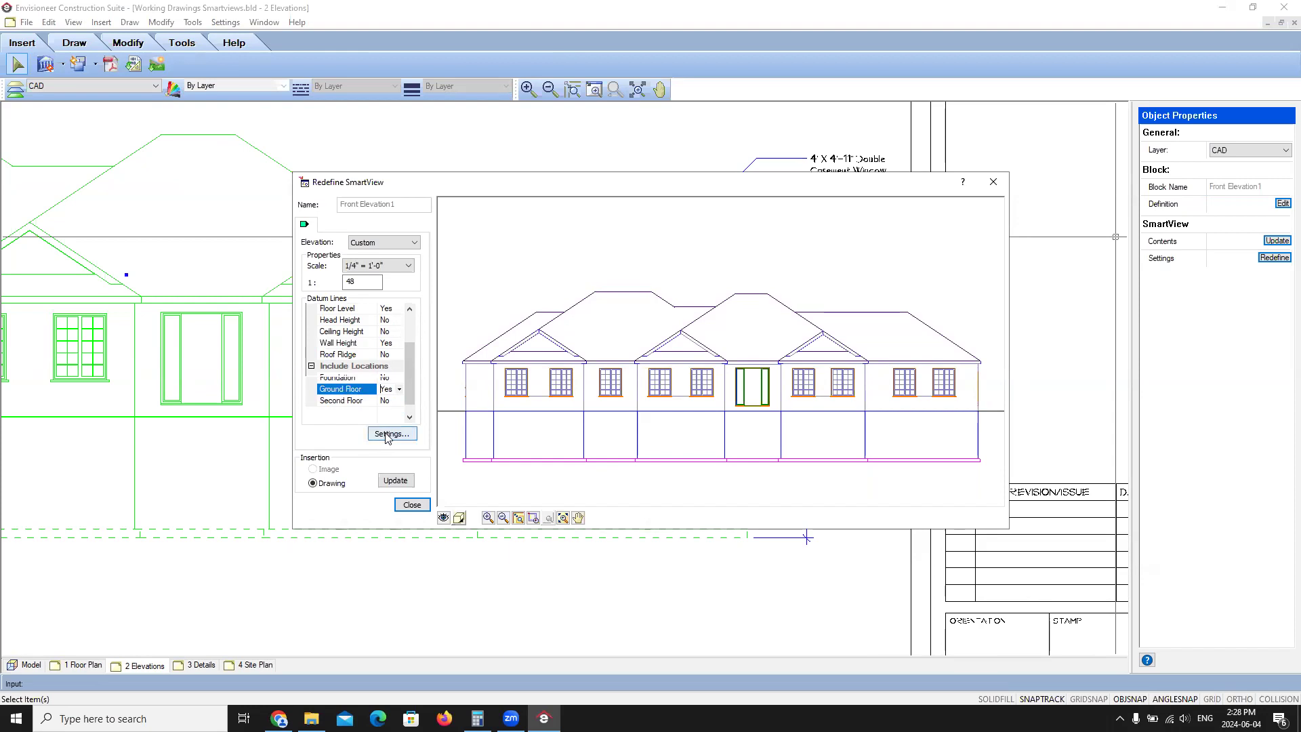
Step: Review the document settings for datum lines, accept them as they are, and update the front elevation SmartView
click(392, 435)
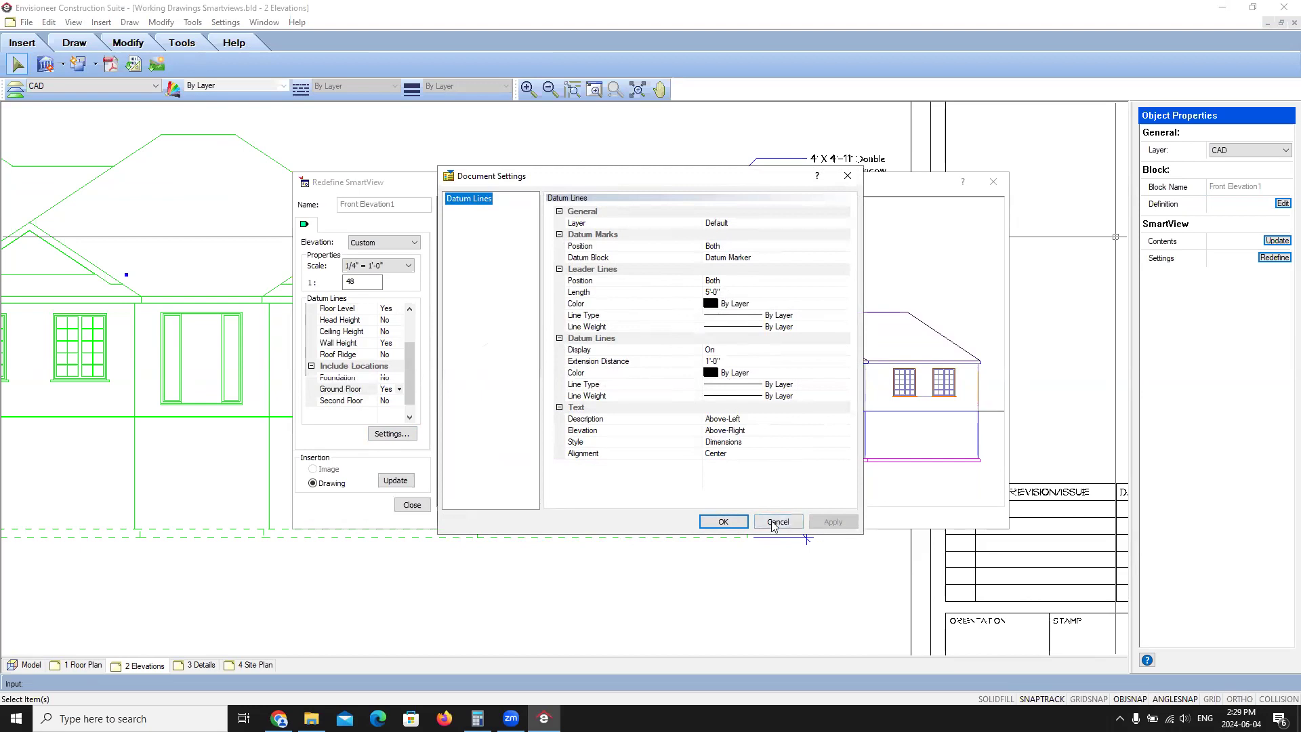
click(724, 522)
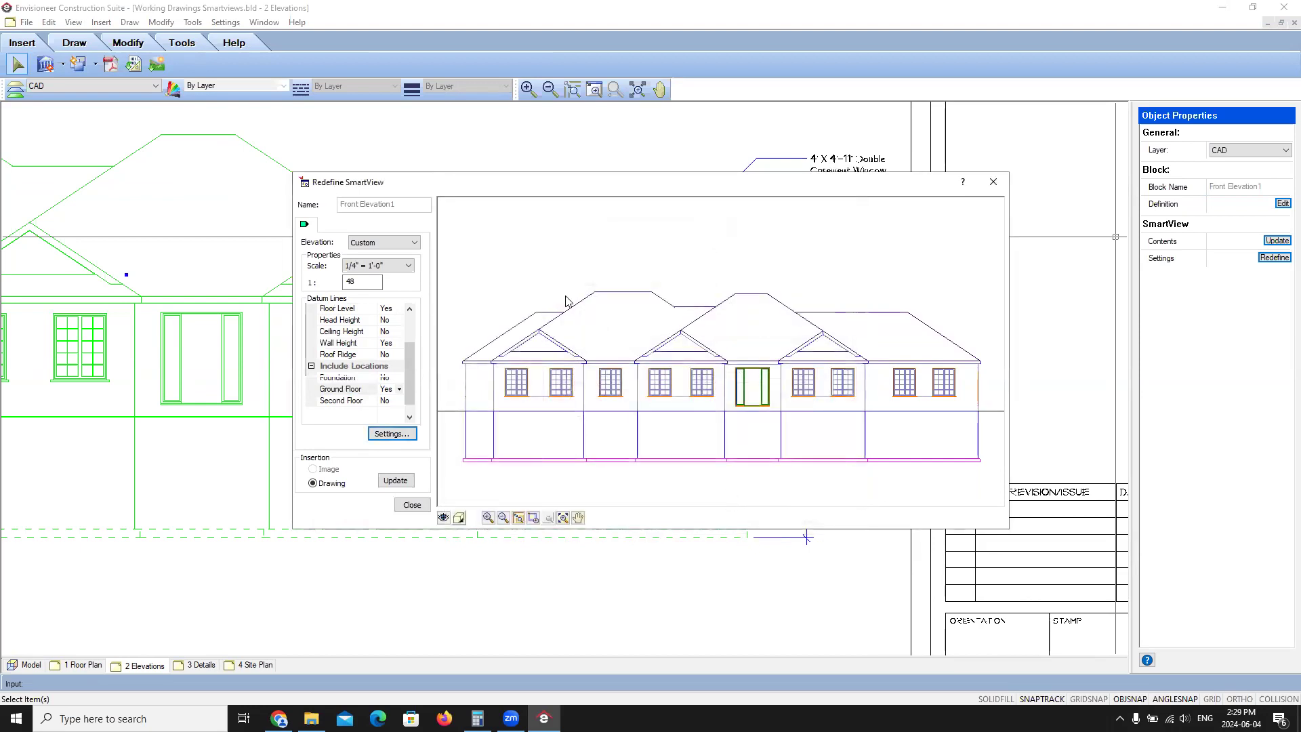
click(396, 481)
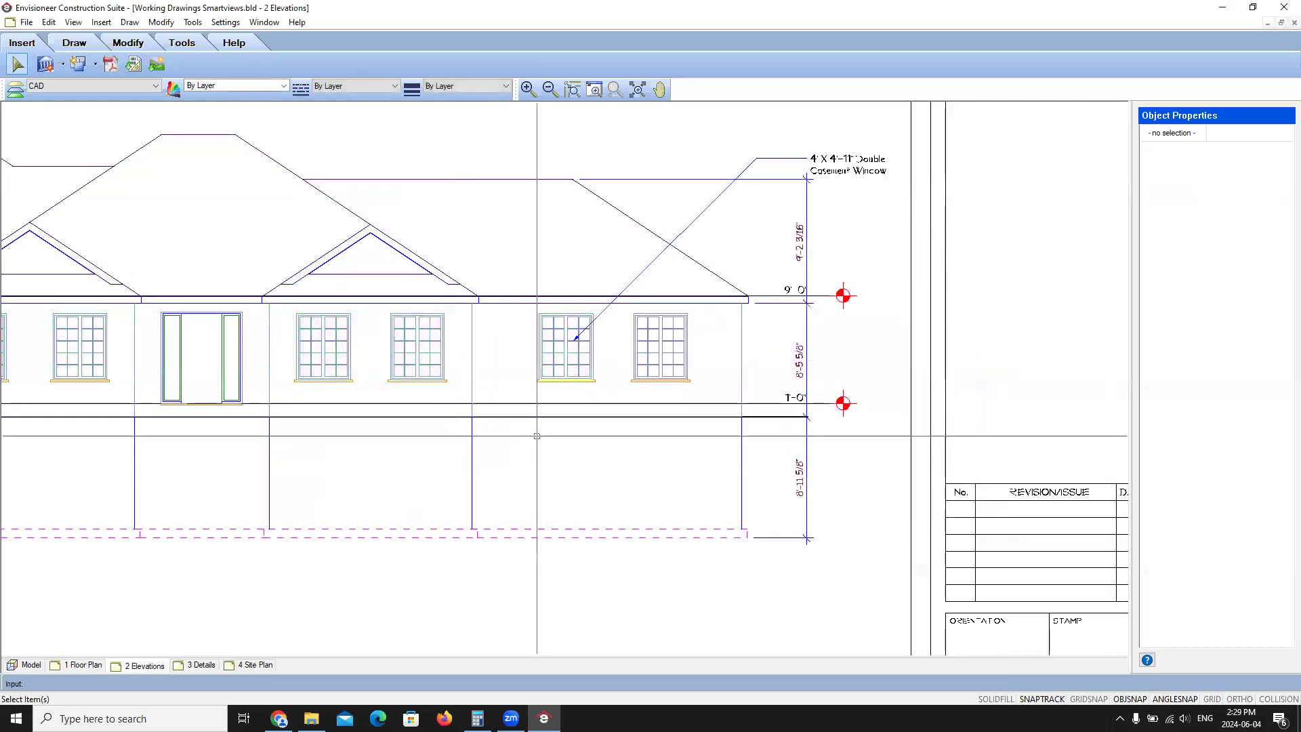
Step: Examine the datum lines, markers and labels at both ends of the front elevation against the existing height dimensions
click(799, 236)
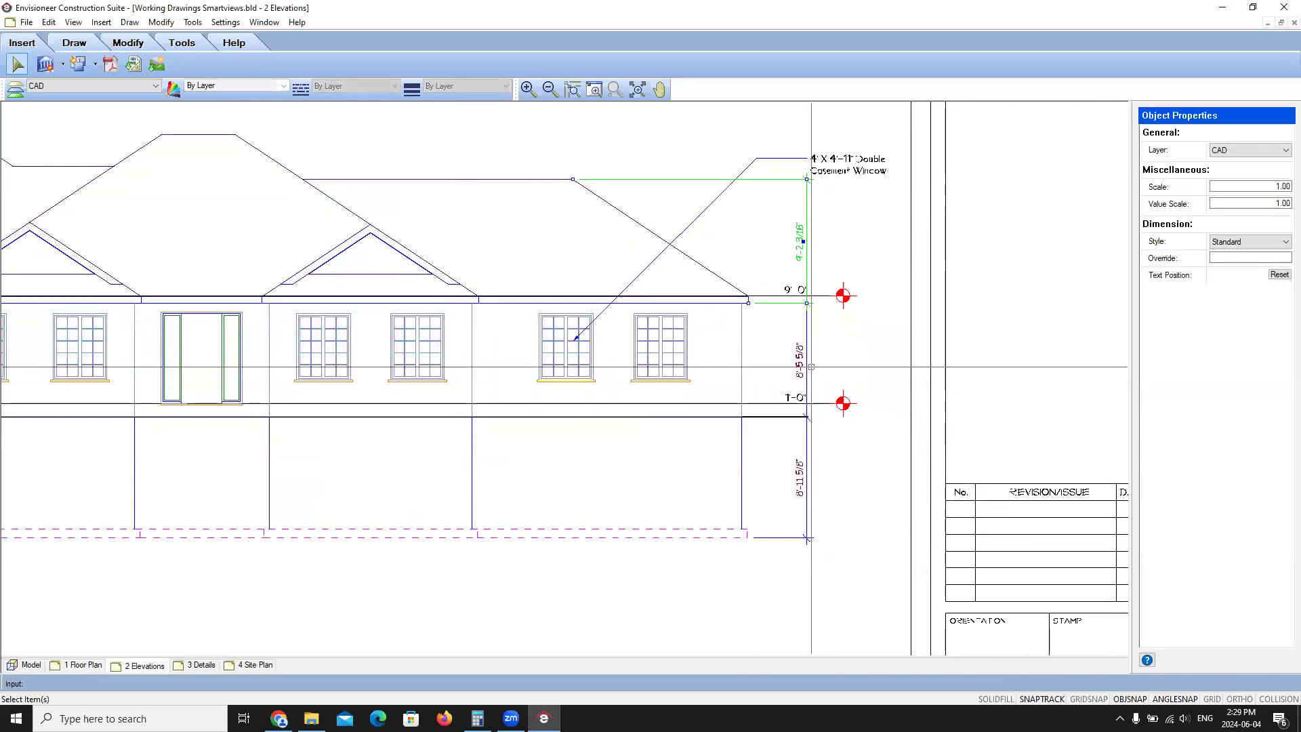
click(854, 353)
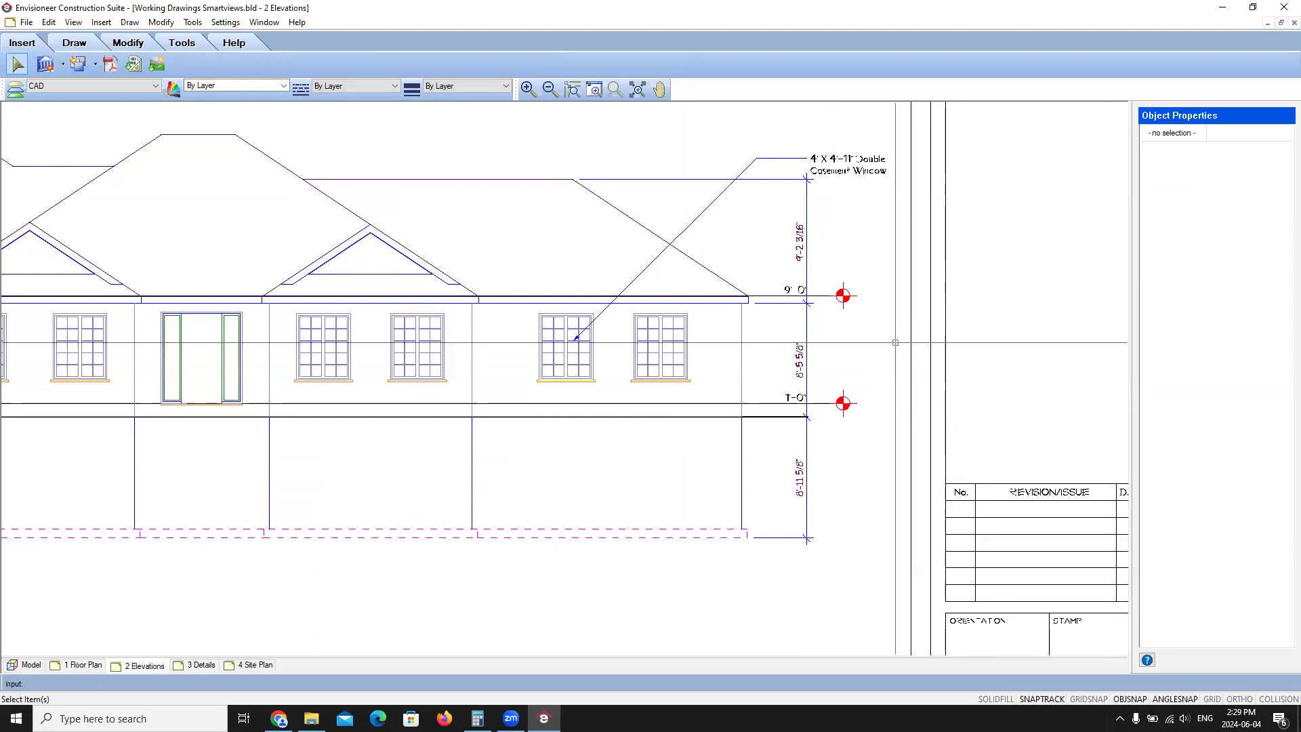
scroll(895, 354, down, 4)
scroll(882, 353, up, 4)
scroll(898, 339, down, 3)
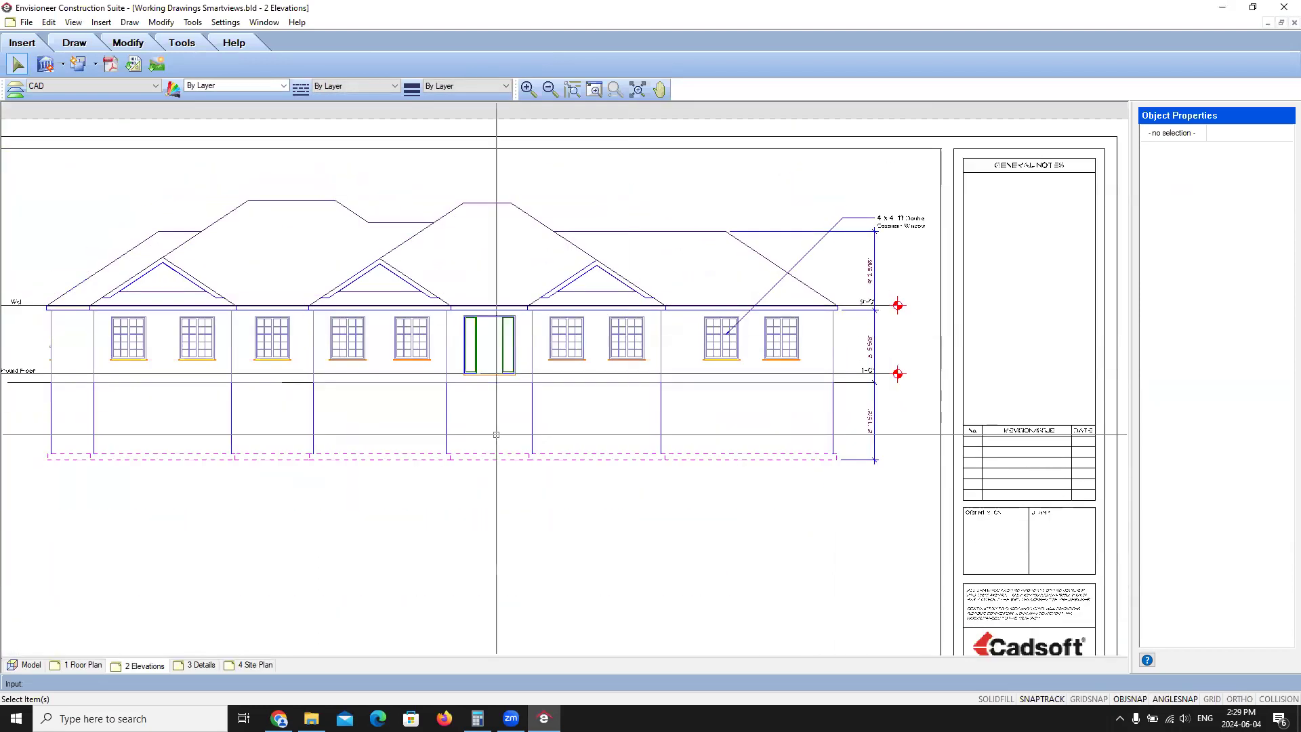
scroll(213, 299, down, 3)
scroll(197, 352, up, 4)
scroll(171, 388, down, 3)
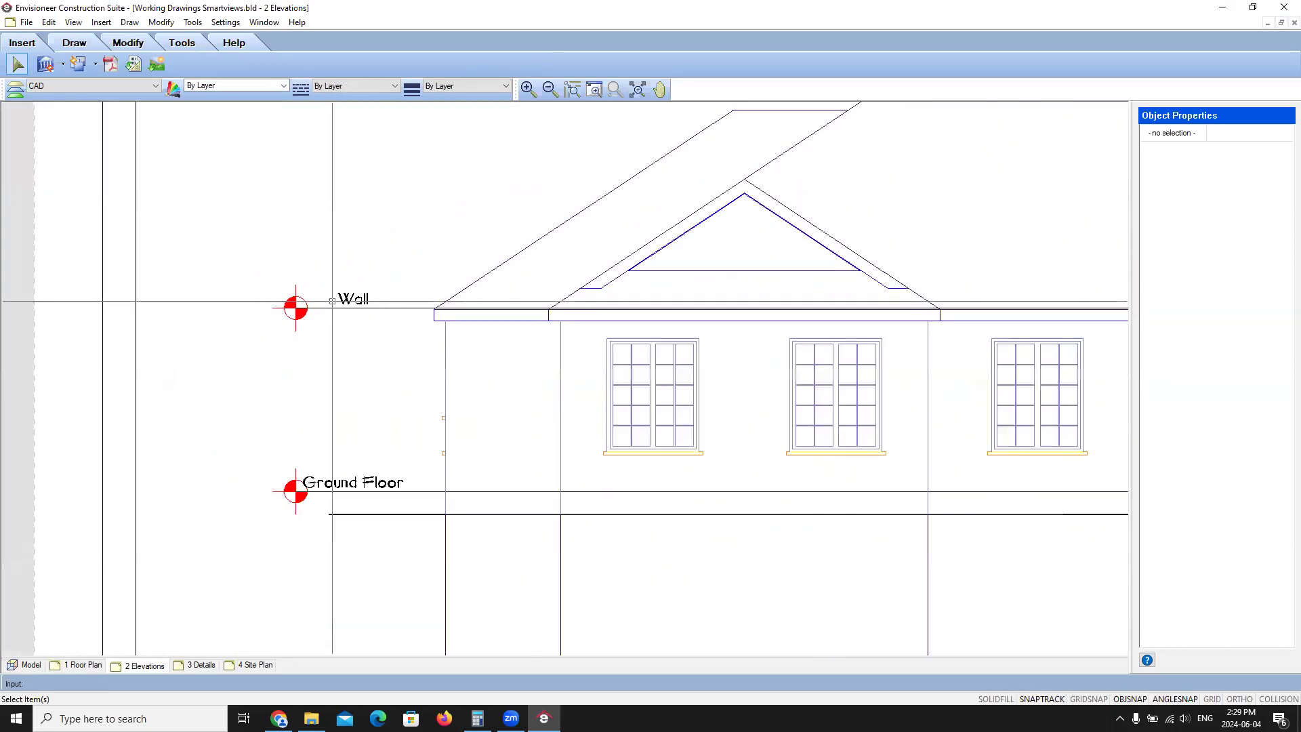
scroll(633, 374, down, 3)
scroll(633, 374, up, 5)
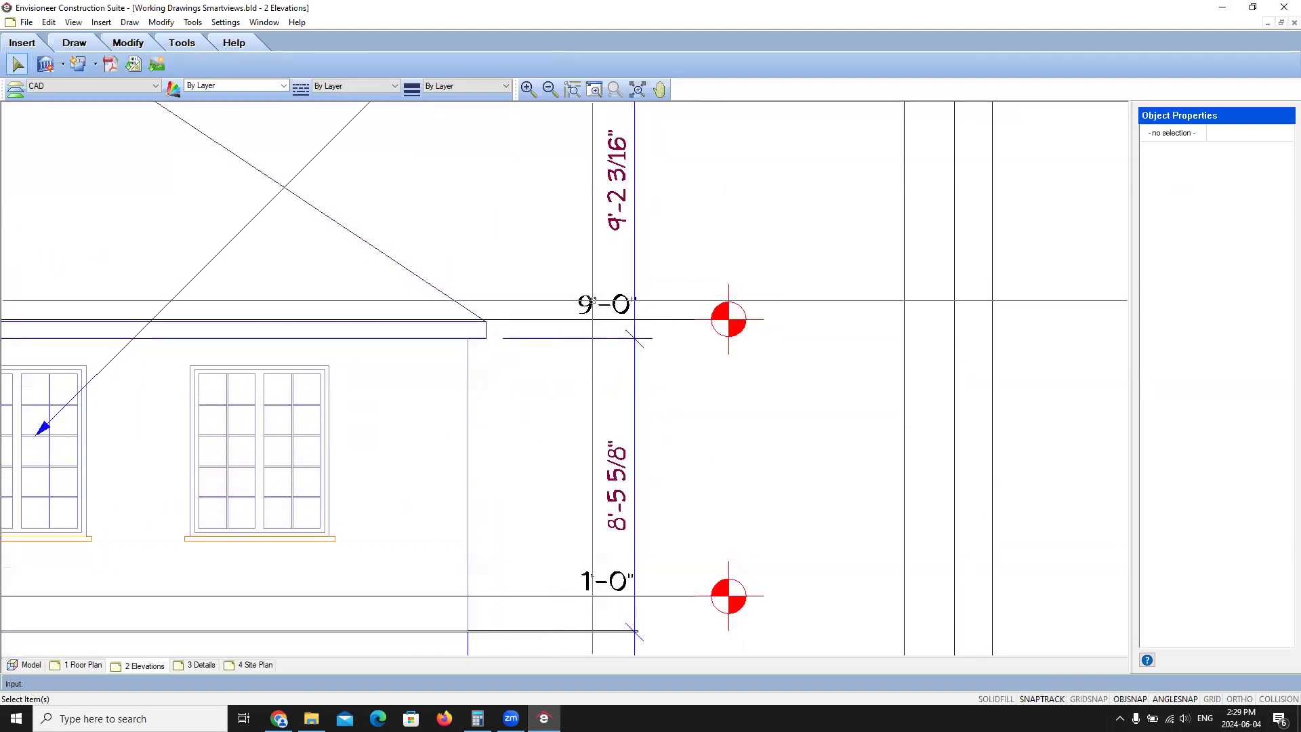
click(633, 316)
scroll(633, 316, down, 3)
key(Escape)
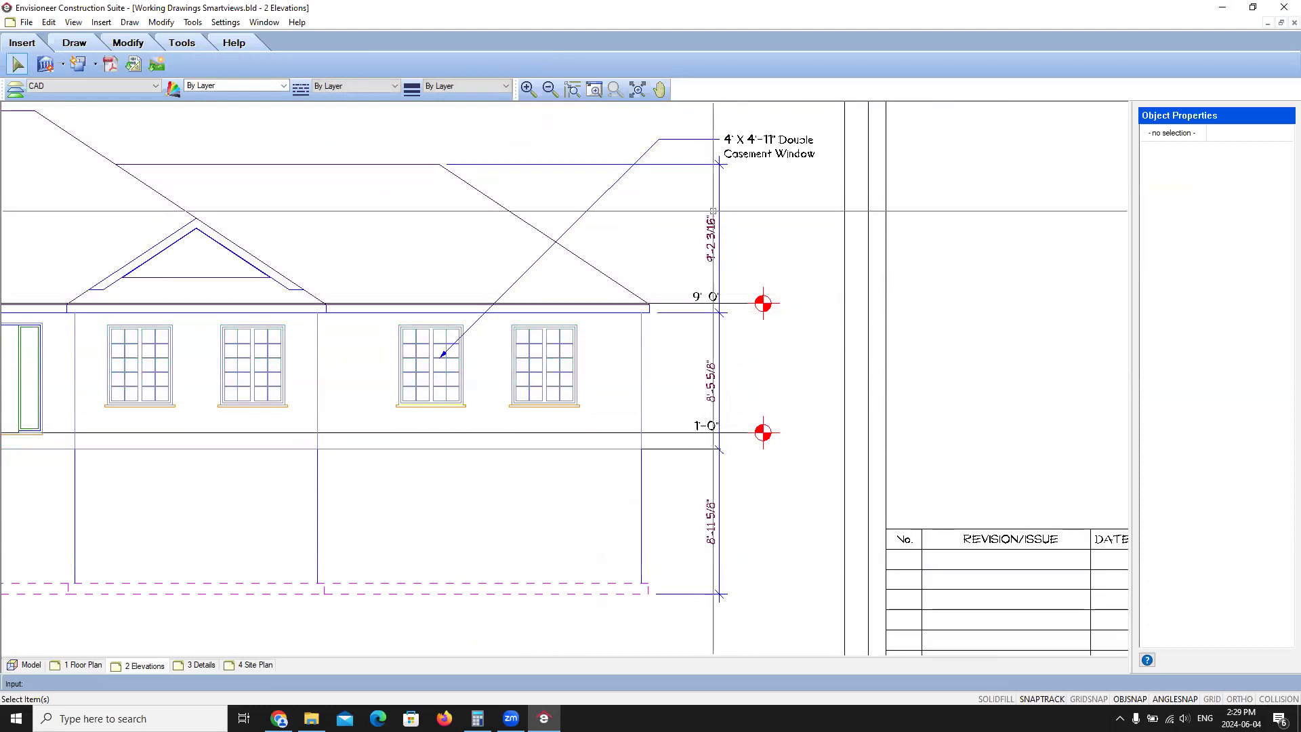
scroll(794, 208, down, 3)
scroll(575, 241, up, 3)
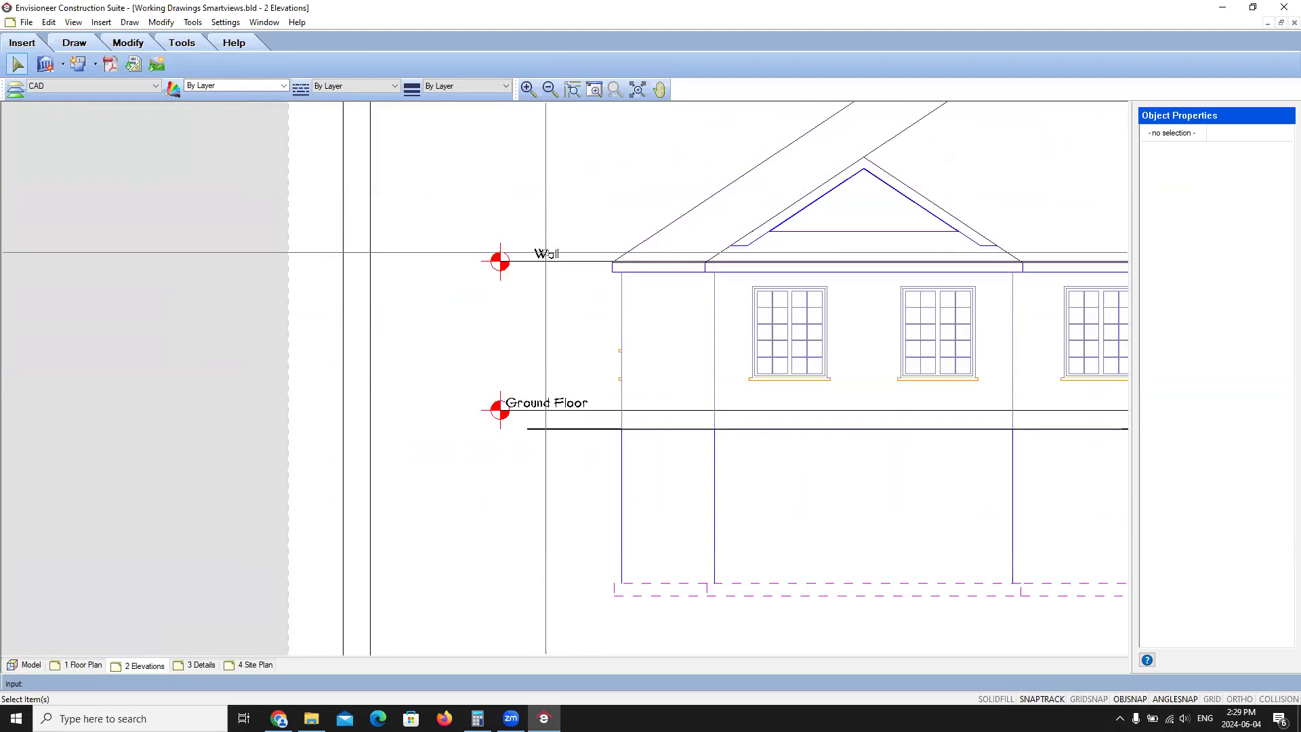
scroll(305, 337, down, 3)
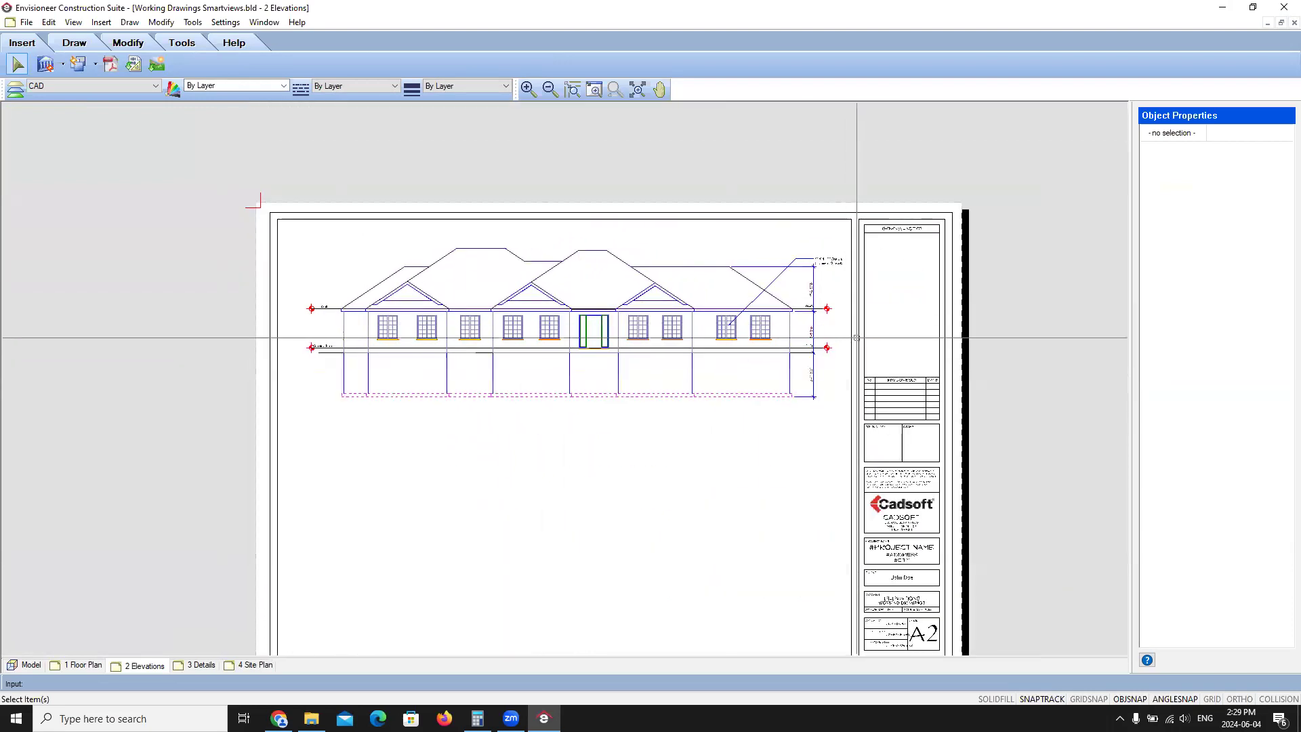
Step: Delete the foundation, roof and wall height dimensions beside the garage end of the front elevation
scroll(830, 332, up, 3)
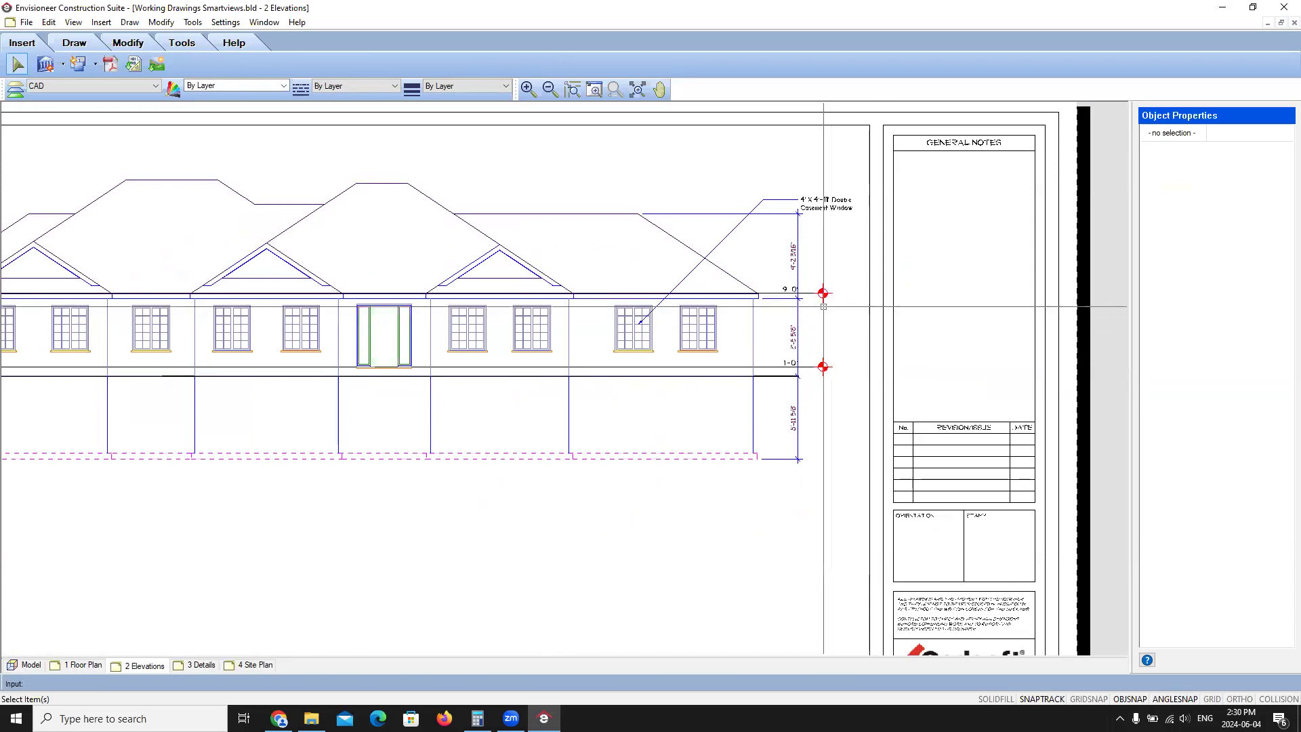
scroll(800, 380, up, 2)
click(787, 447)
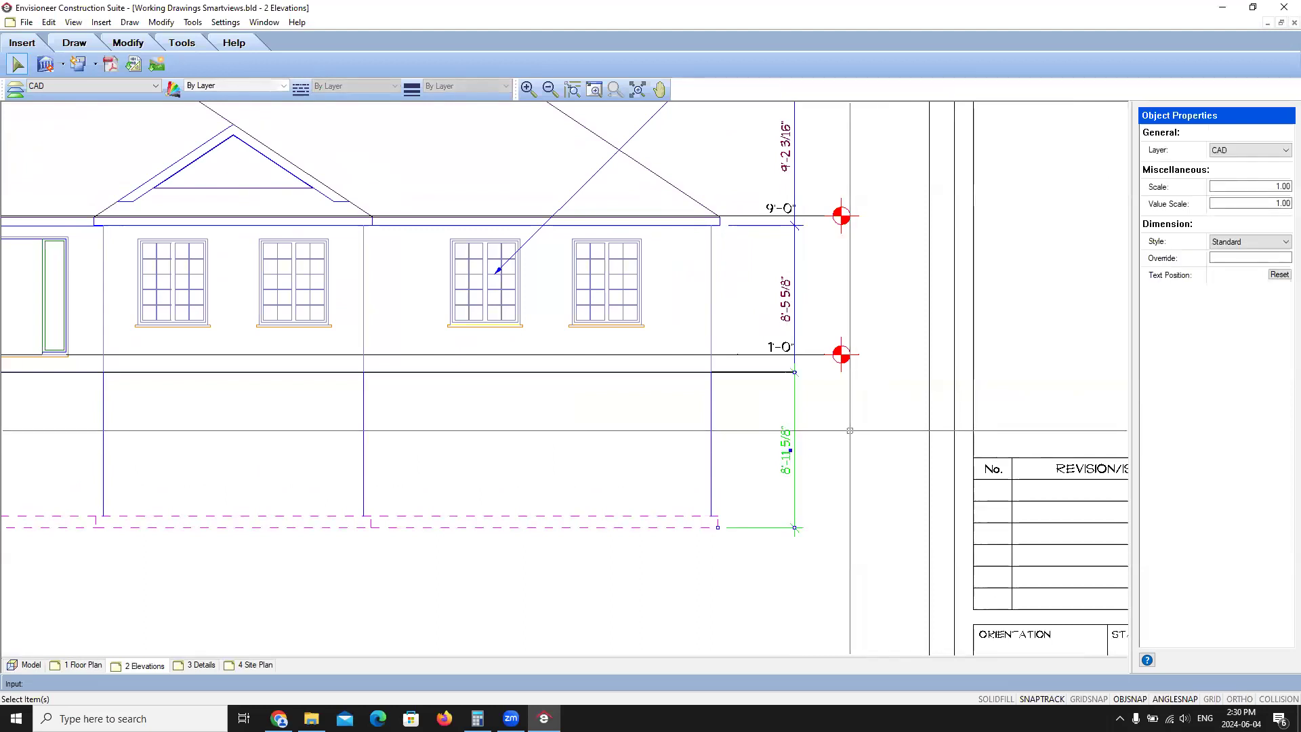
key(Delete)
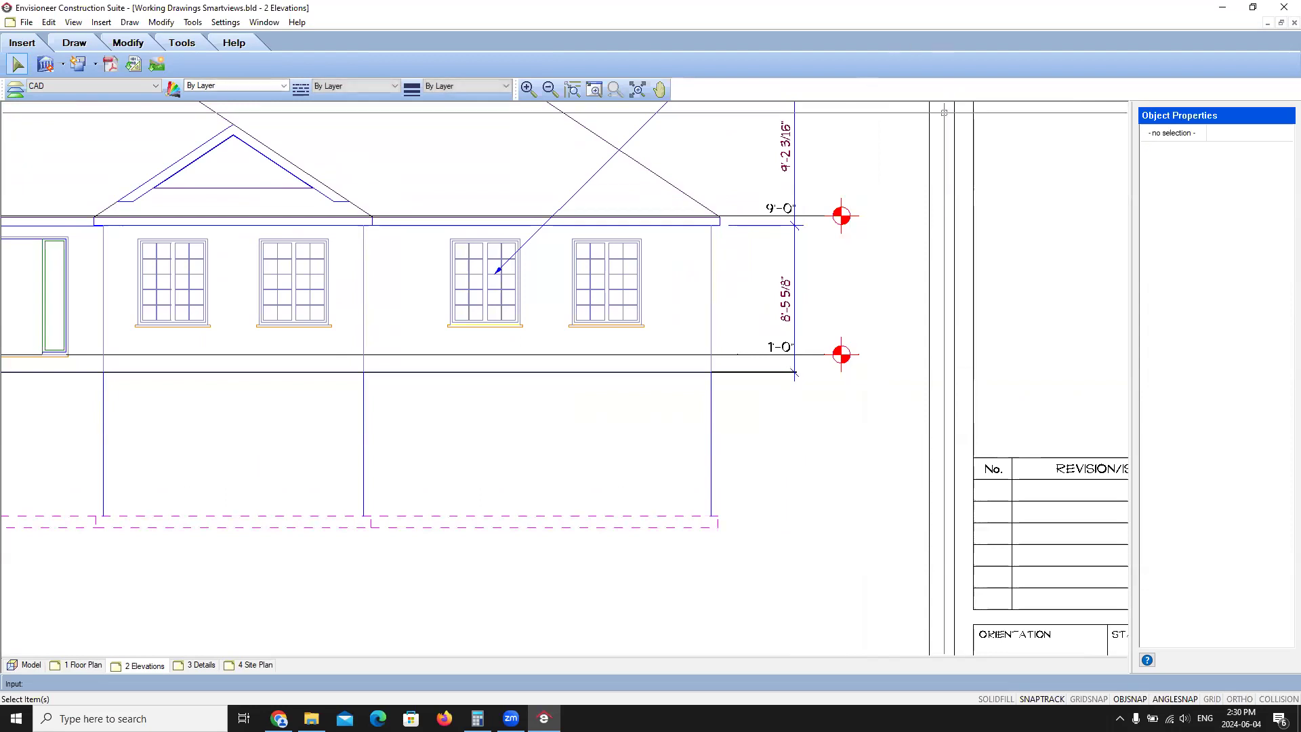
click(814, 219)
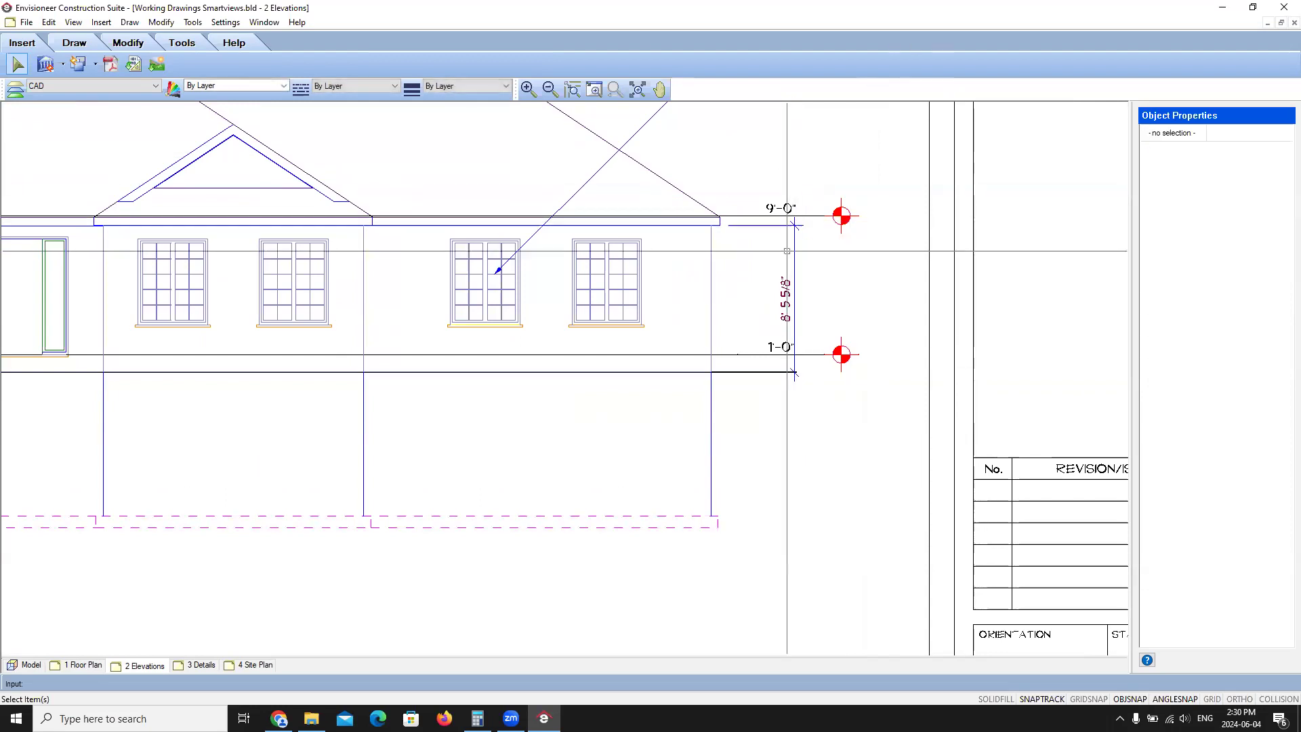
click(791, 291)
key(Delete)
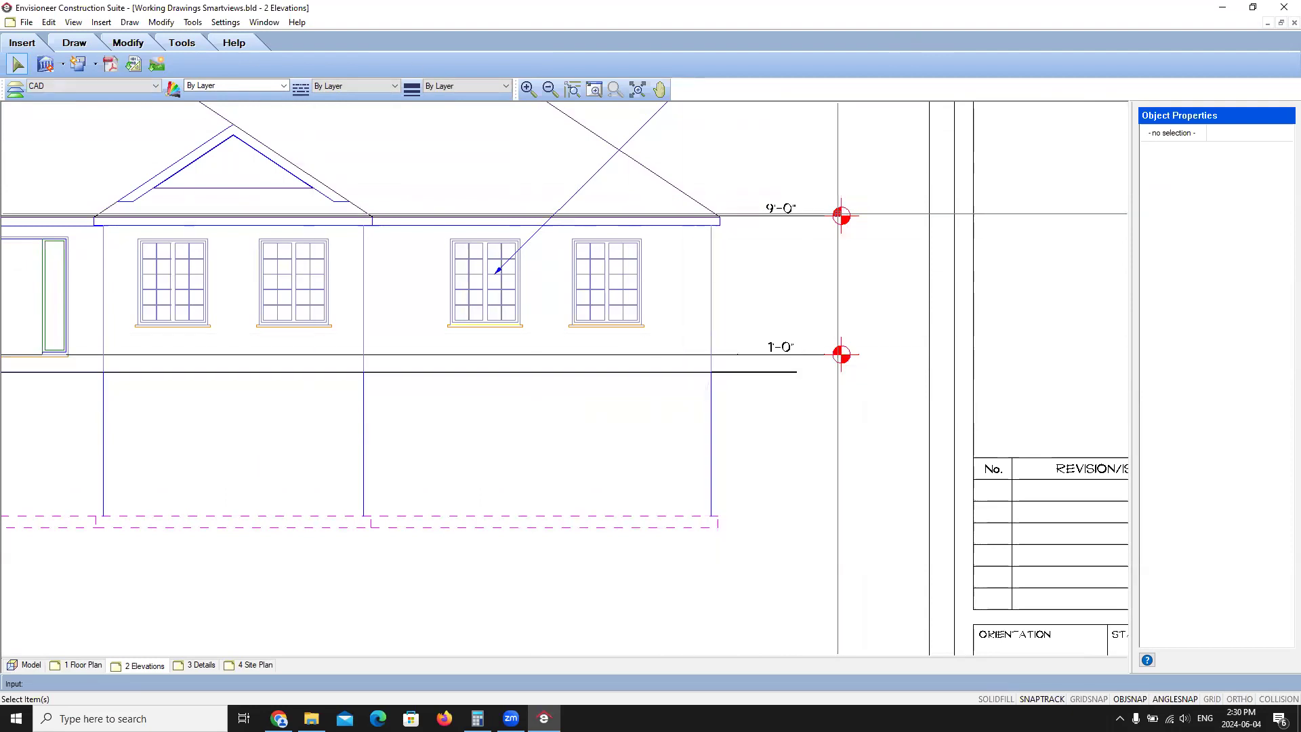
Step: Dimension the height between the 1'-0" floor and 9'-0" wall datum lines, just inside the markers at the front elevation's right end
click(193, 23)
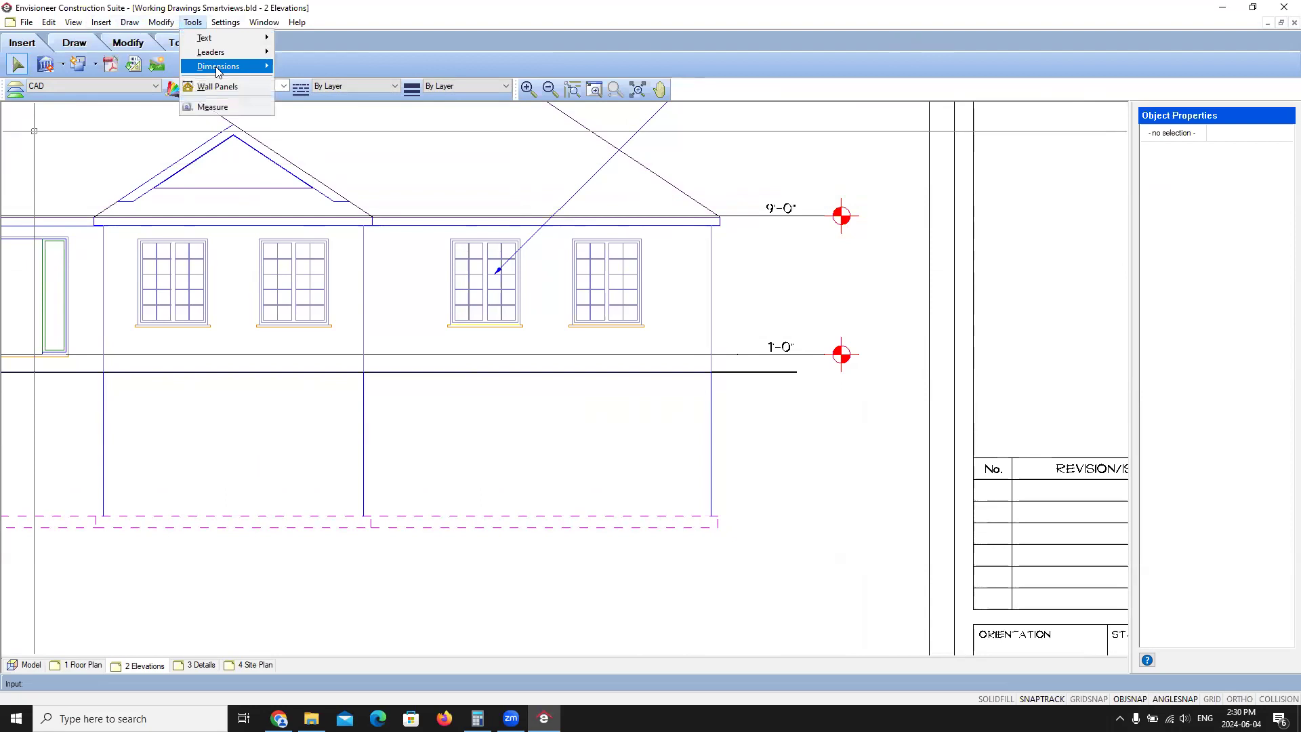
mouse_move(224, 65)
click(317, 67)
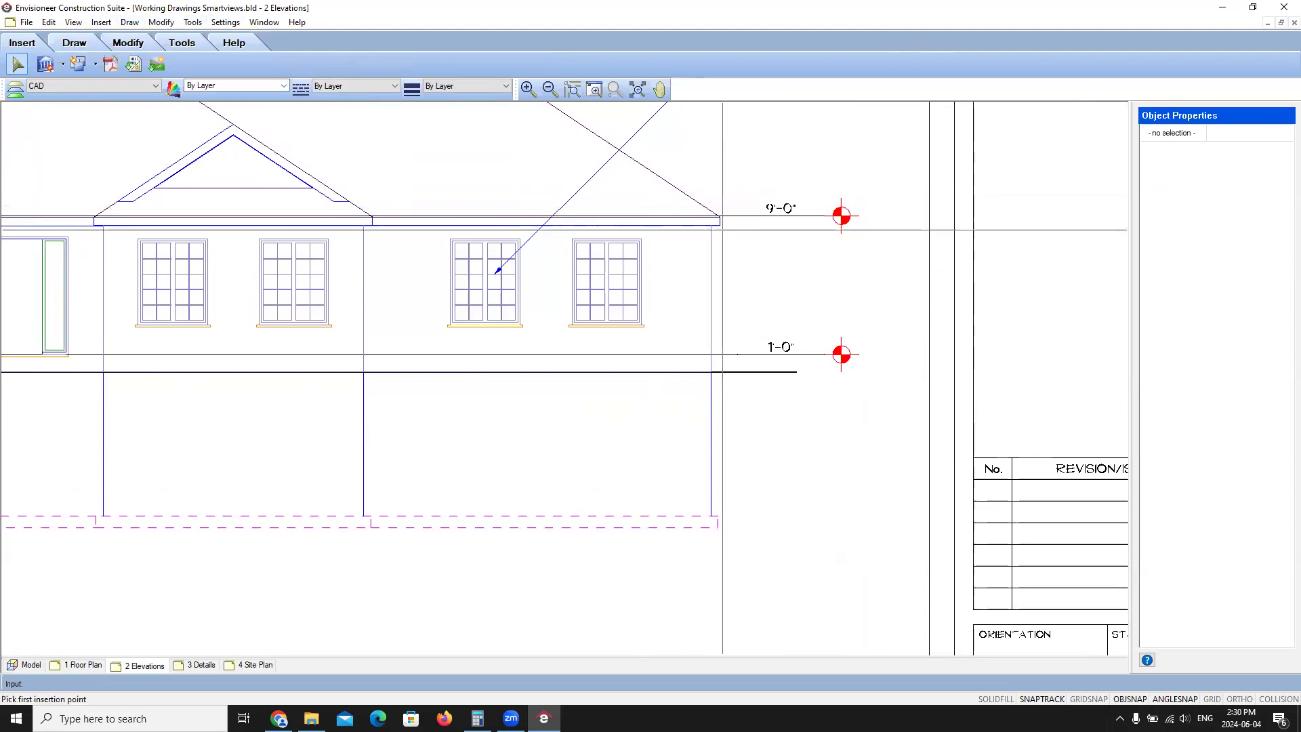
scroll(854, 338, up, 5)
click(748, 394)
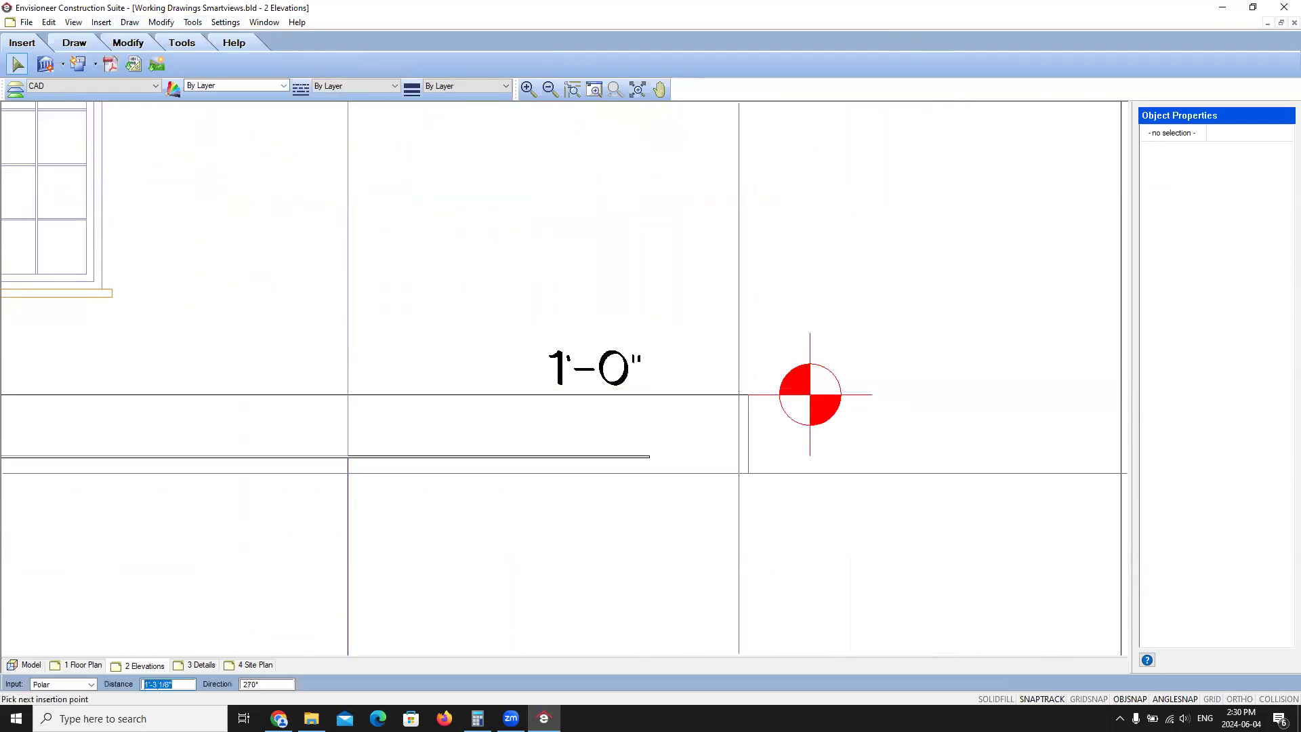
scroll(744, 440, down, 5)
scroll(744, 304, up, 5)
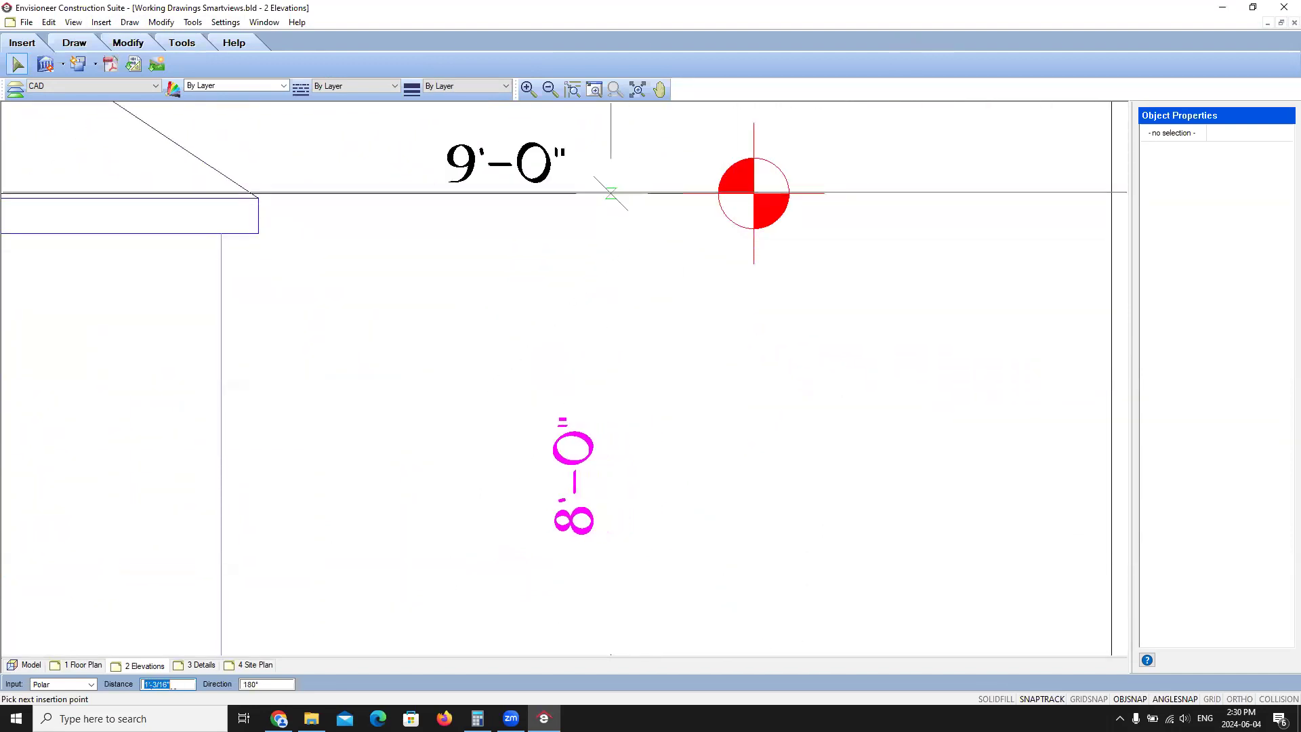
click(651, 193)
right_click(737, 354)
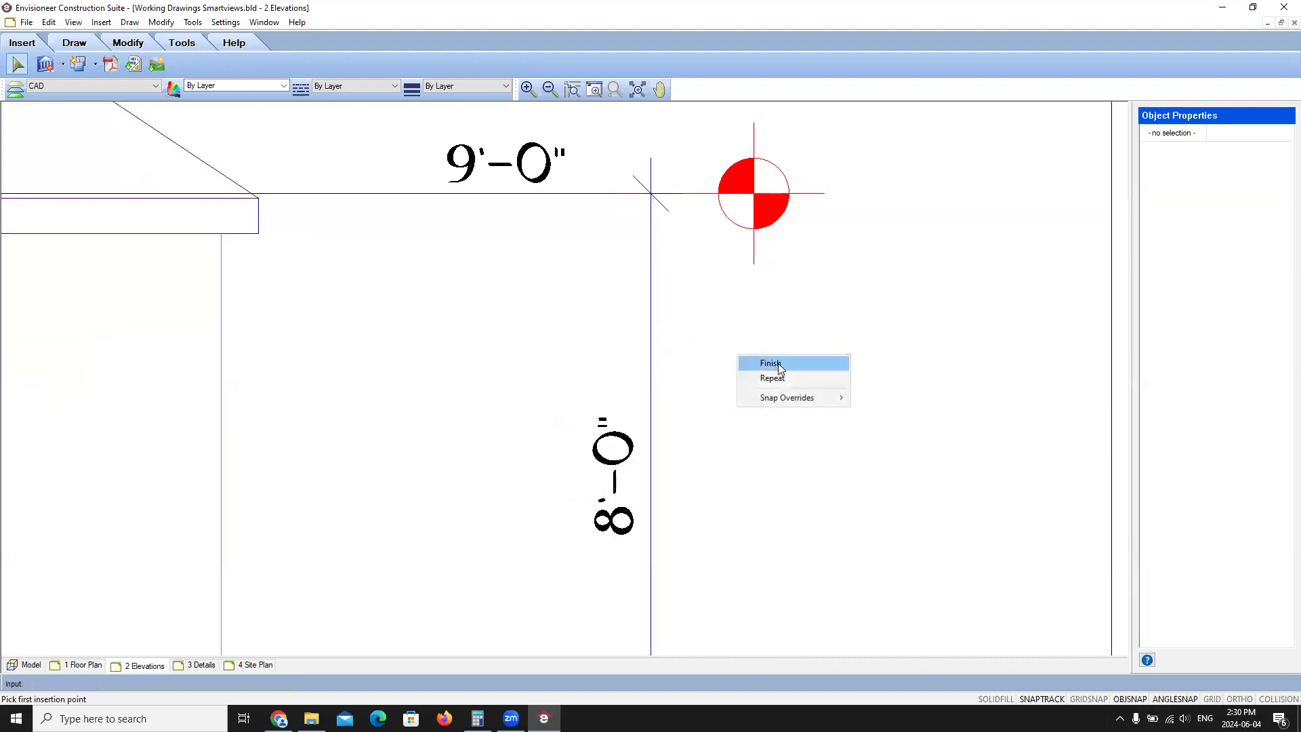
click(749, 361)
scroll(732, 399, down, 5)
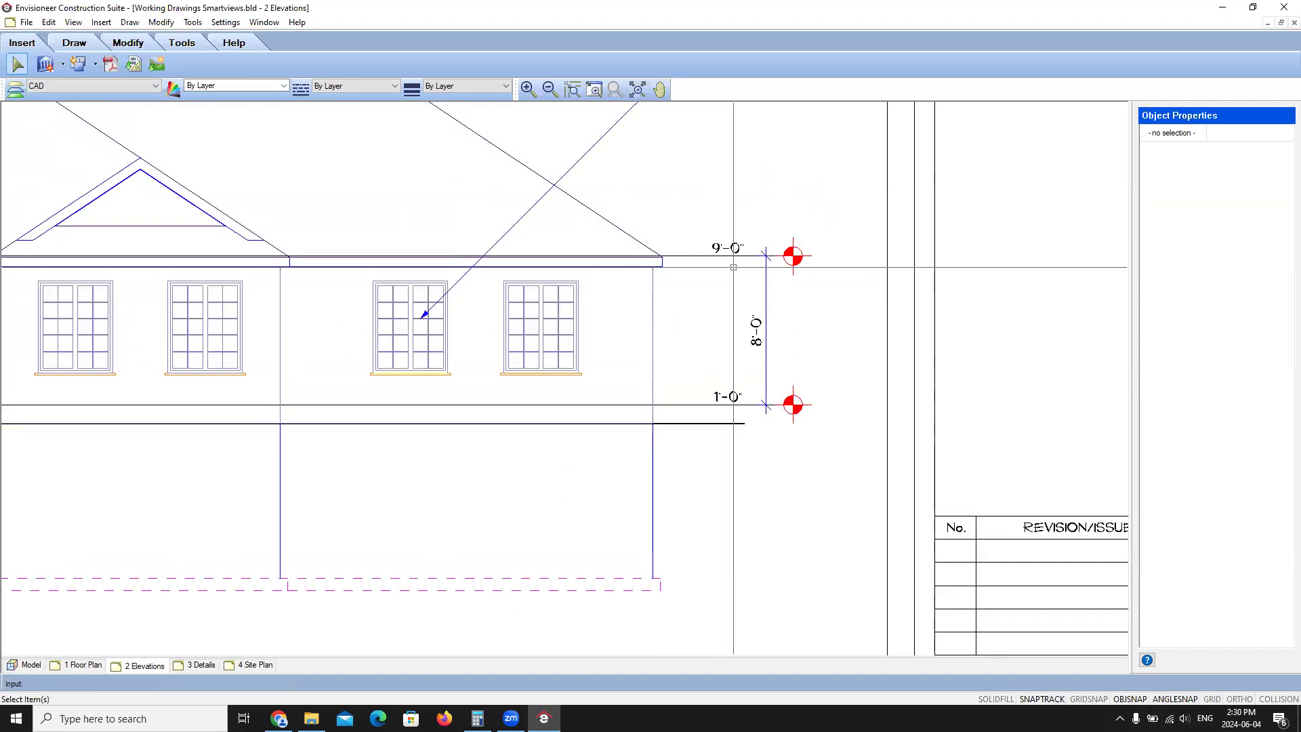
scroll(682, 332, down, 6)
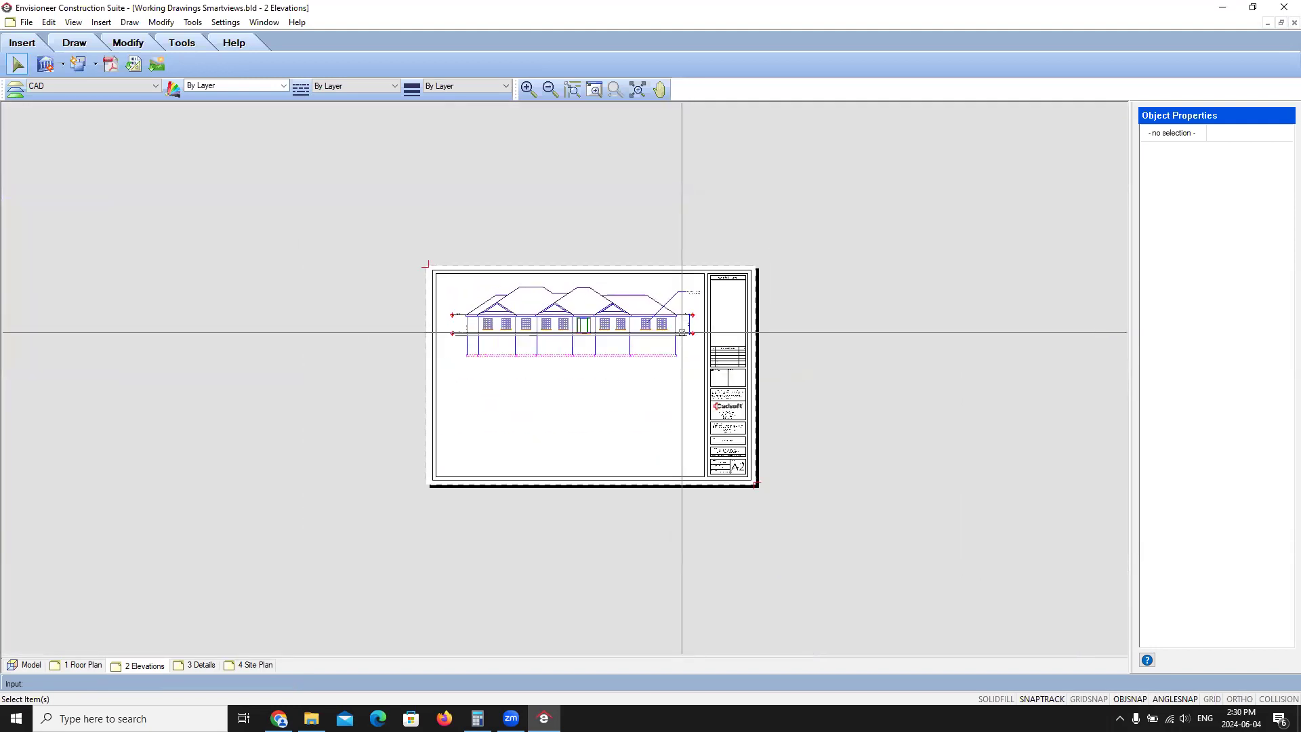
scroll(636, 318, up, 3)
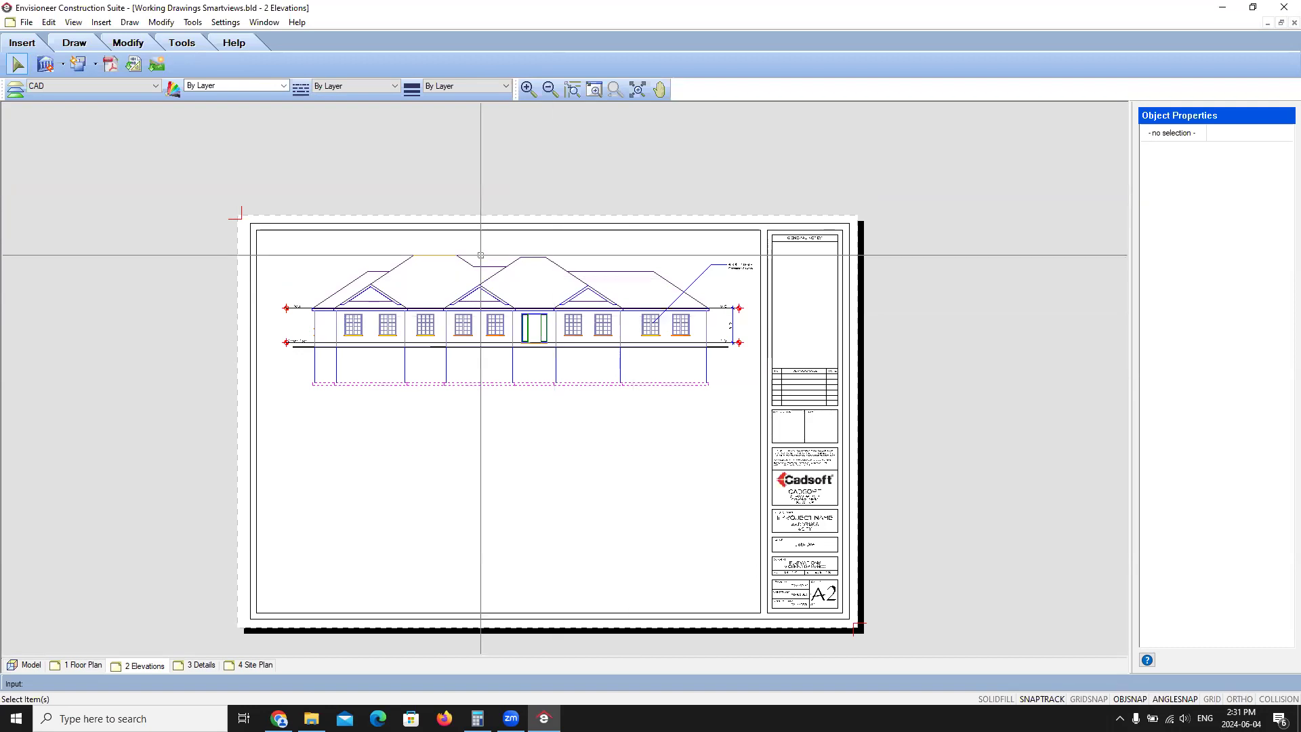
Step: Start a roof slope symbol of slope type ? in 12, accepting its default settings
click(75, 44)
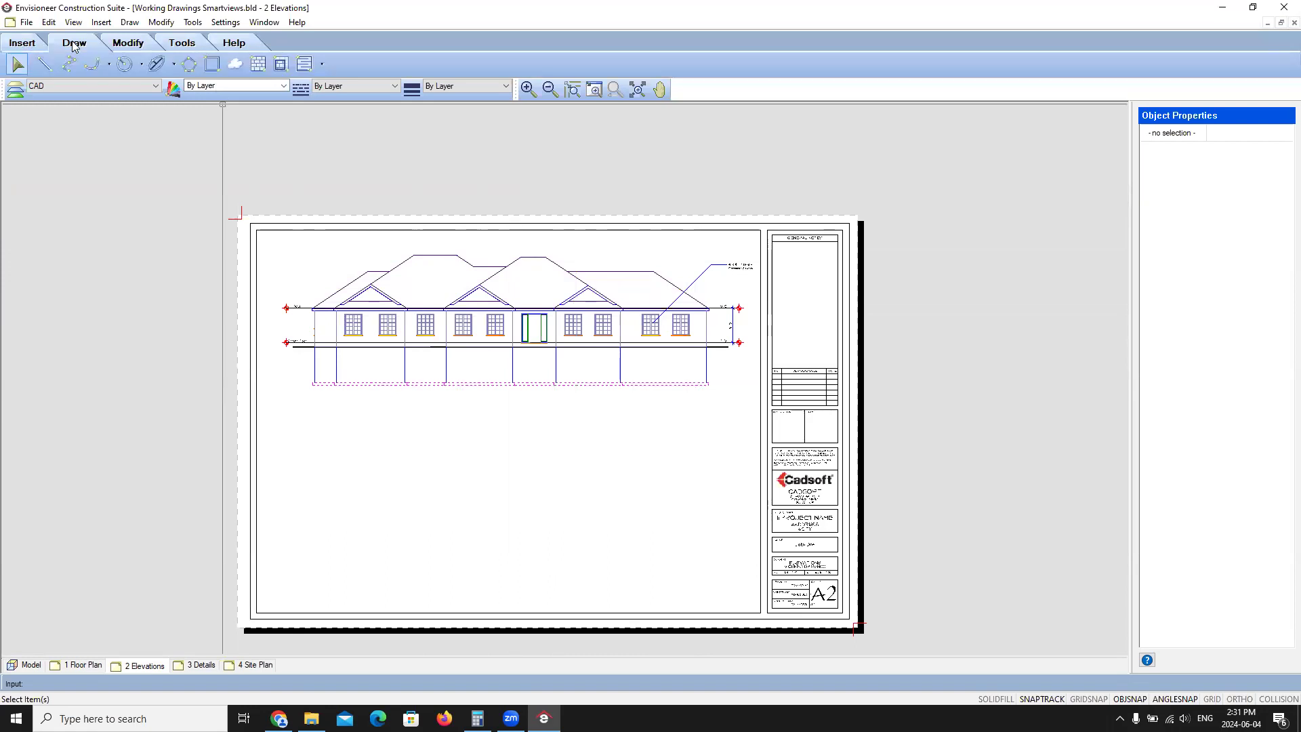
click(129, 22)
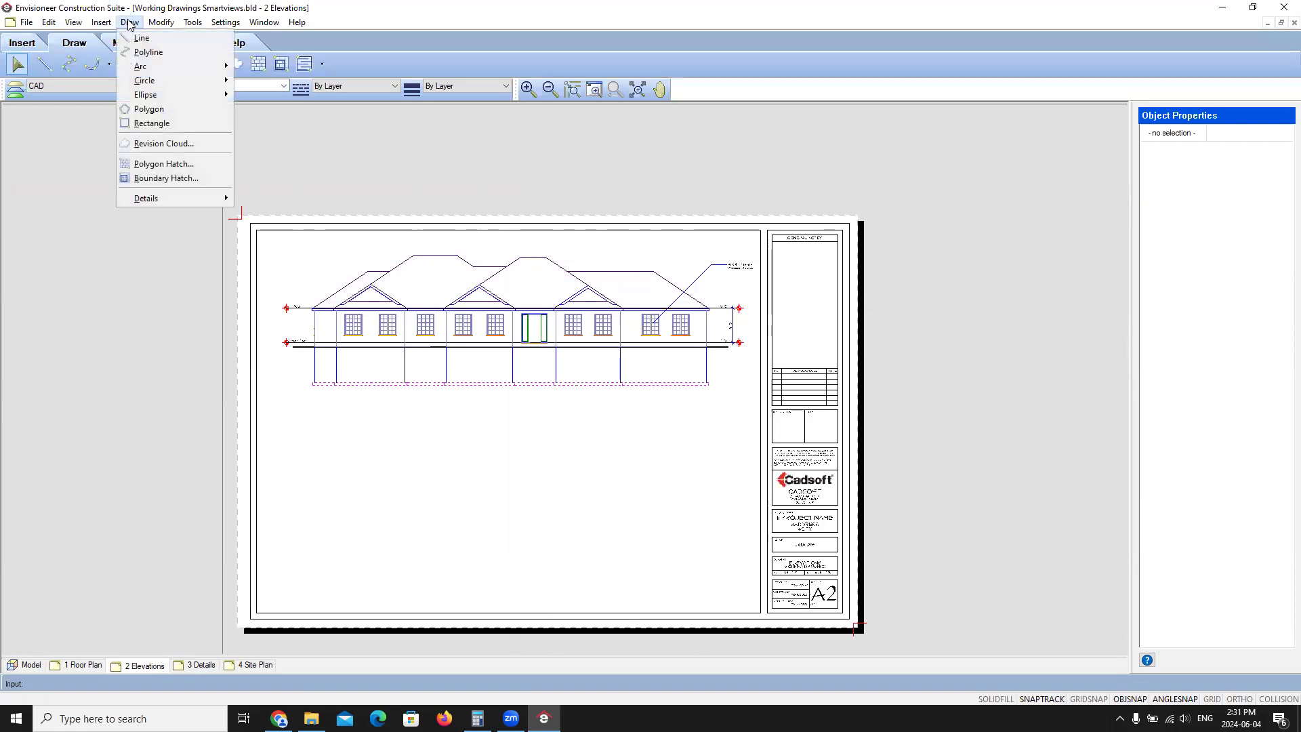
mouse_move(176, 198)
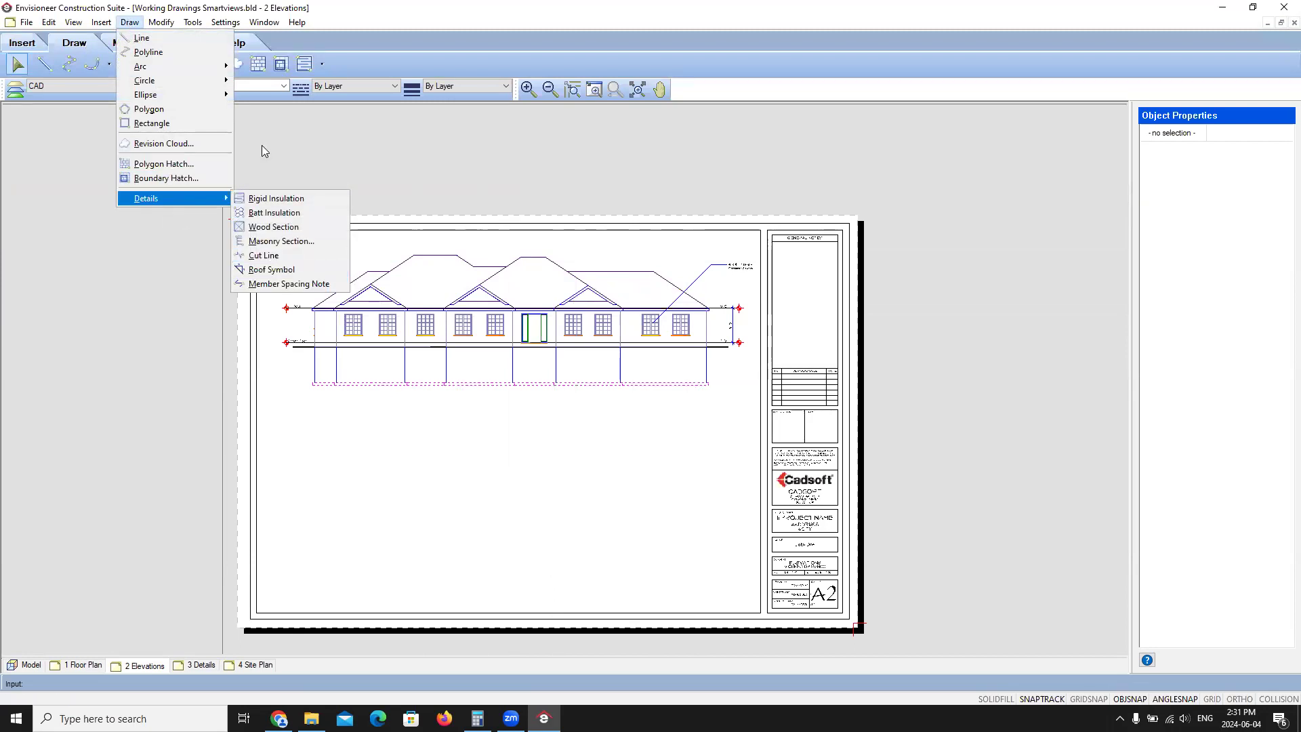
click(348, 19)
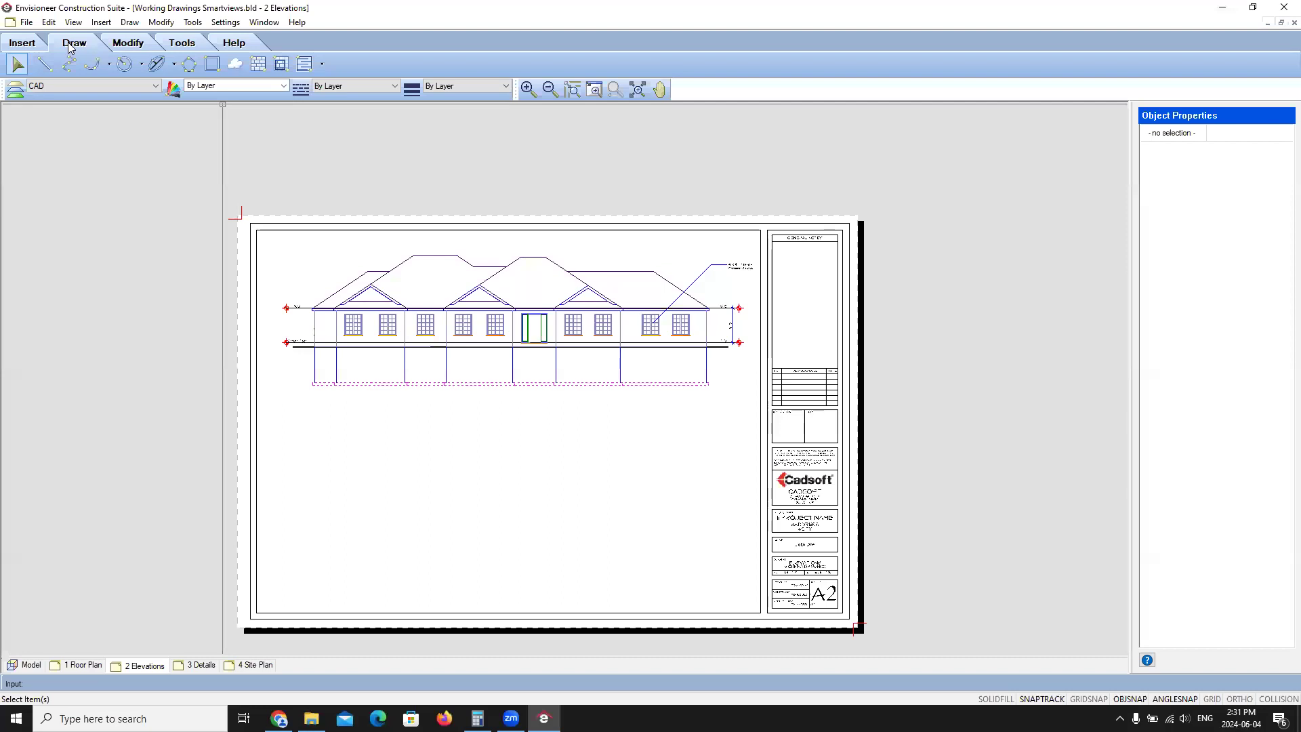
click(324, 65)
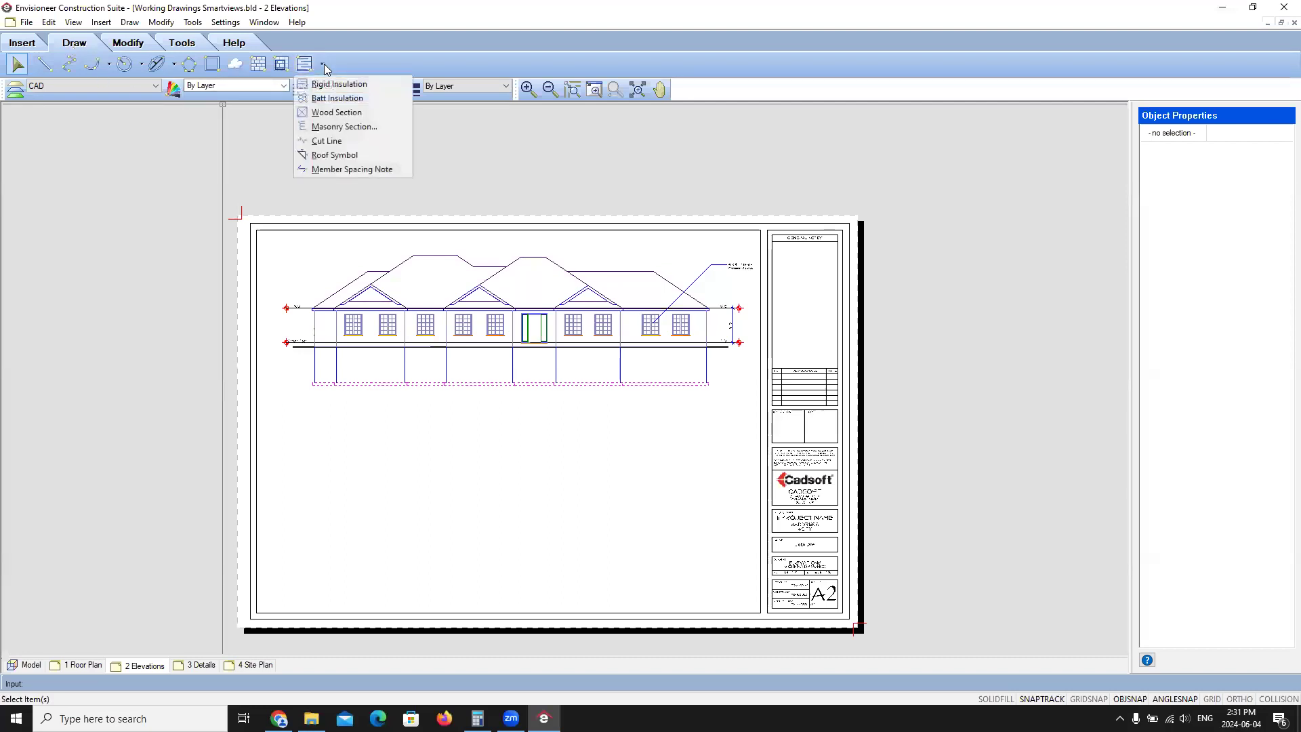
click(333, 156)
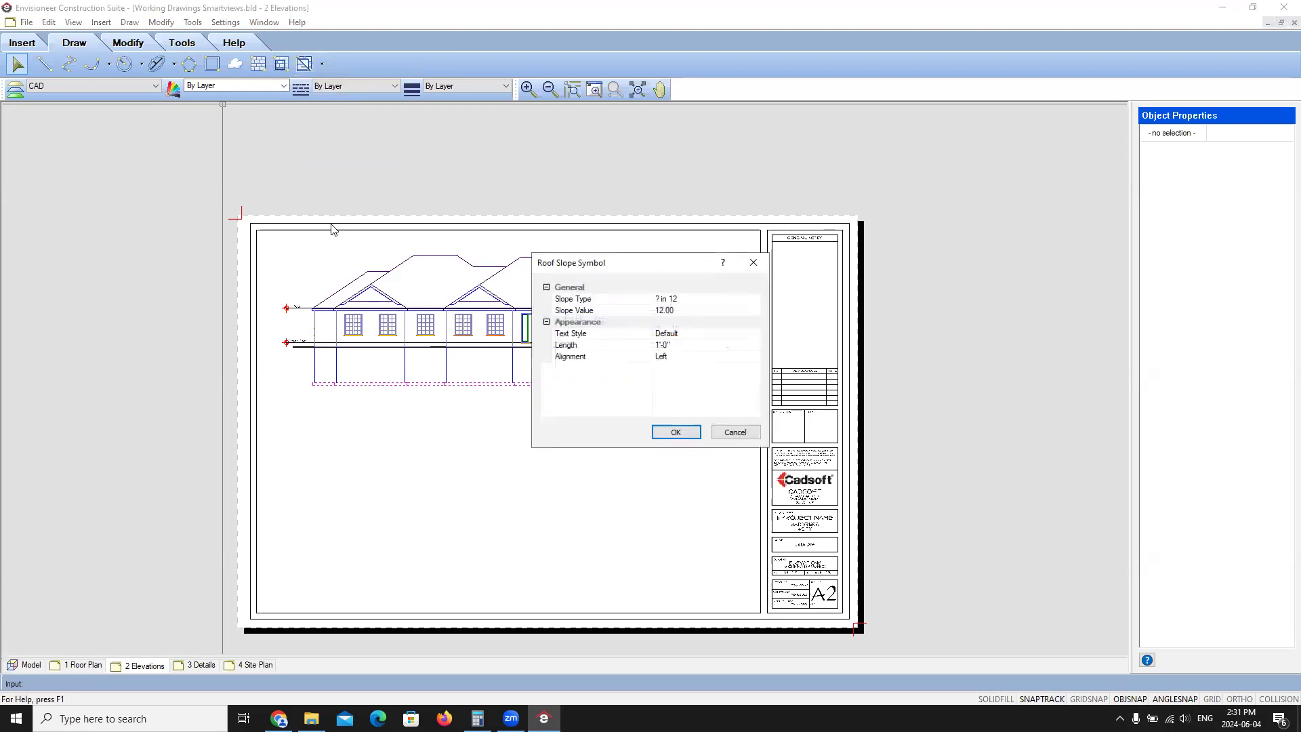
click(689, 334)
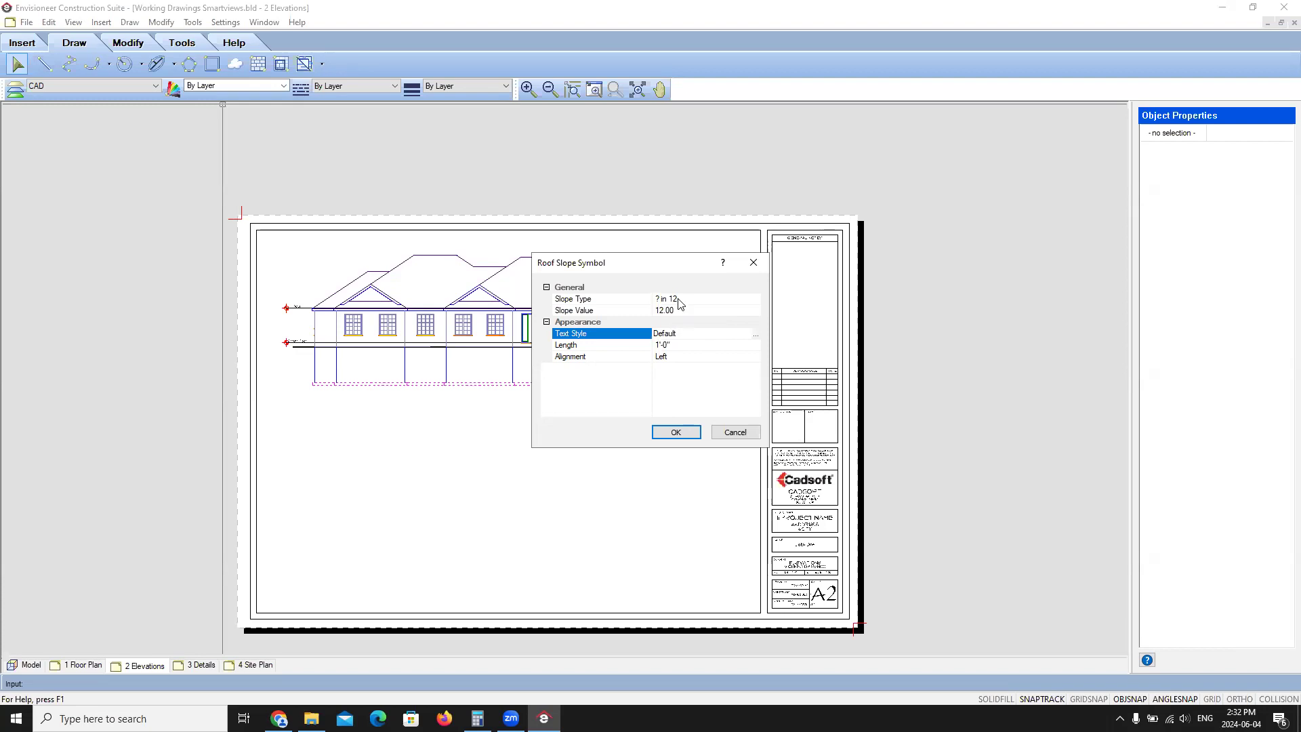
click(690, 312)
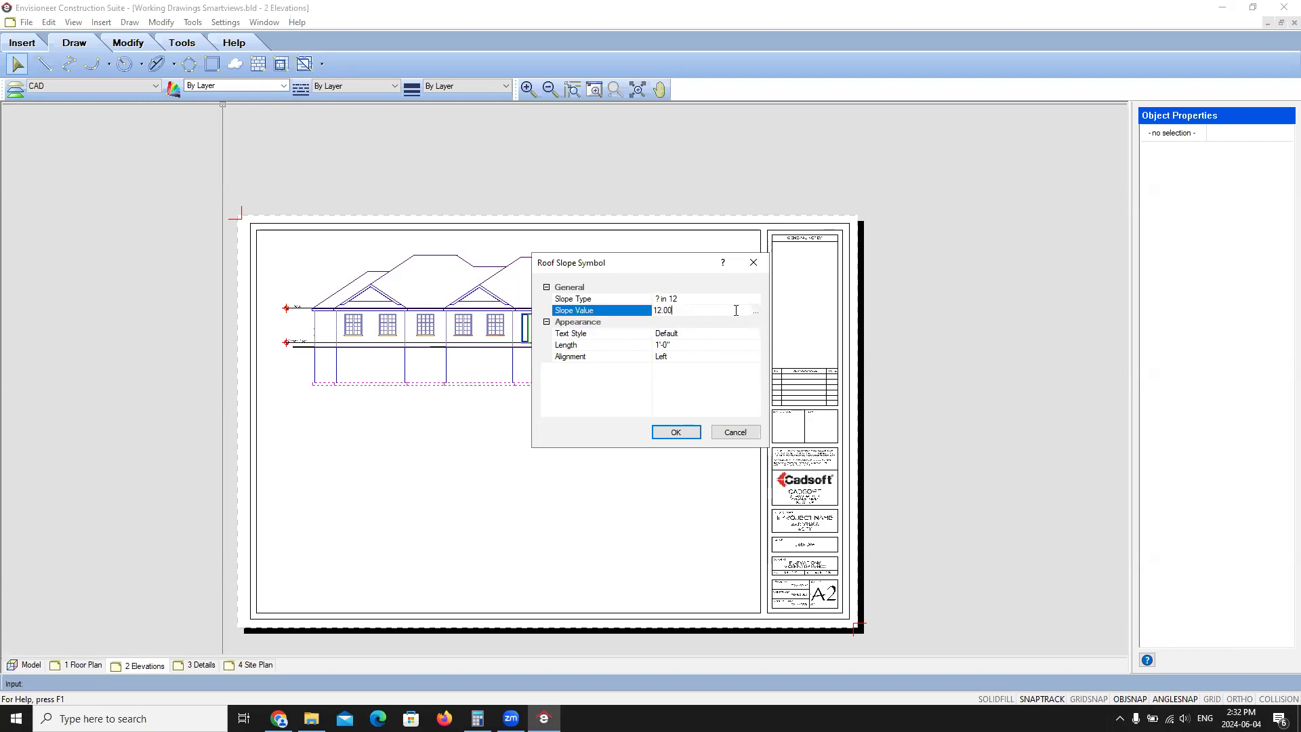
key(Return)
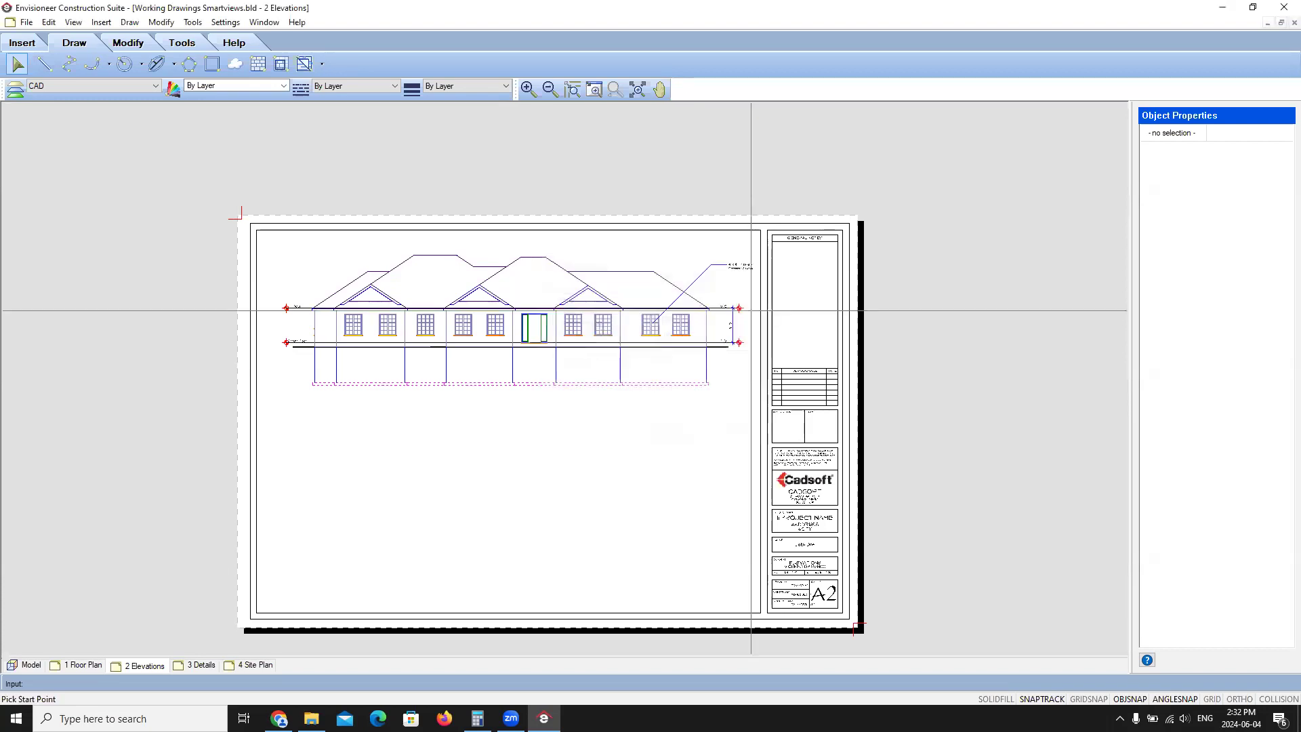
Step: Define the symbol's slope from two points on the right sloping edge of the hip roof above the entrance, ending at its ridge corner
scroll(548, 260, up, 2)
scroll(548, 259, up, 3)
click(566, 260)
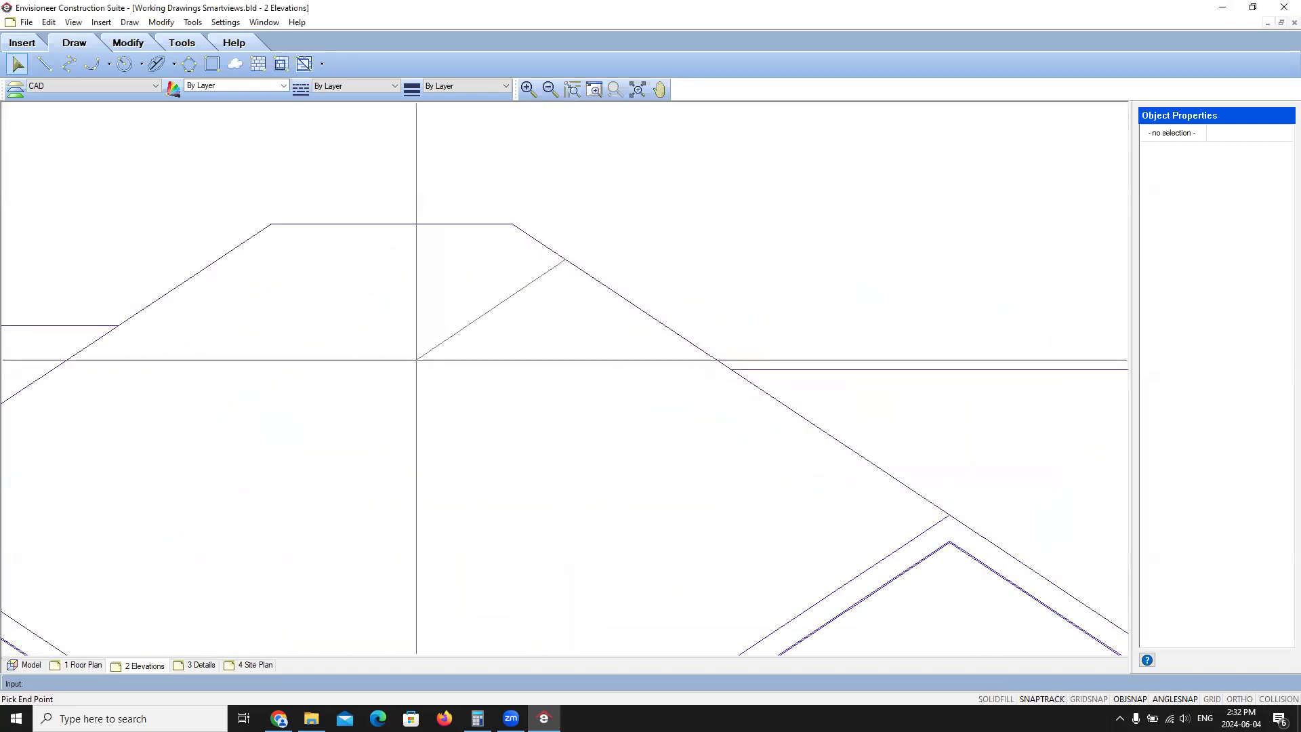
click(513, 223)
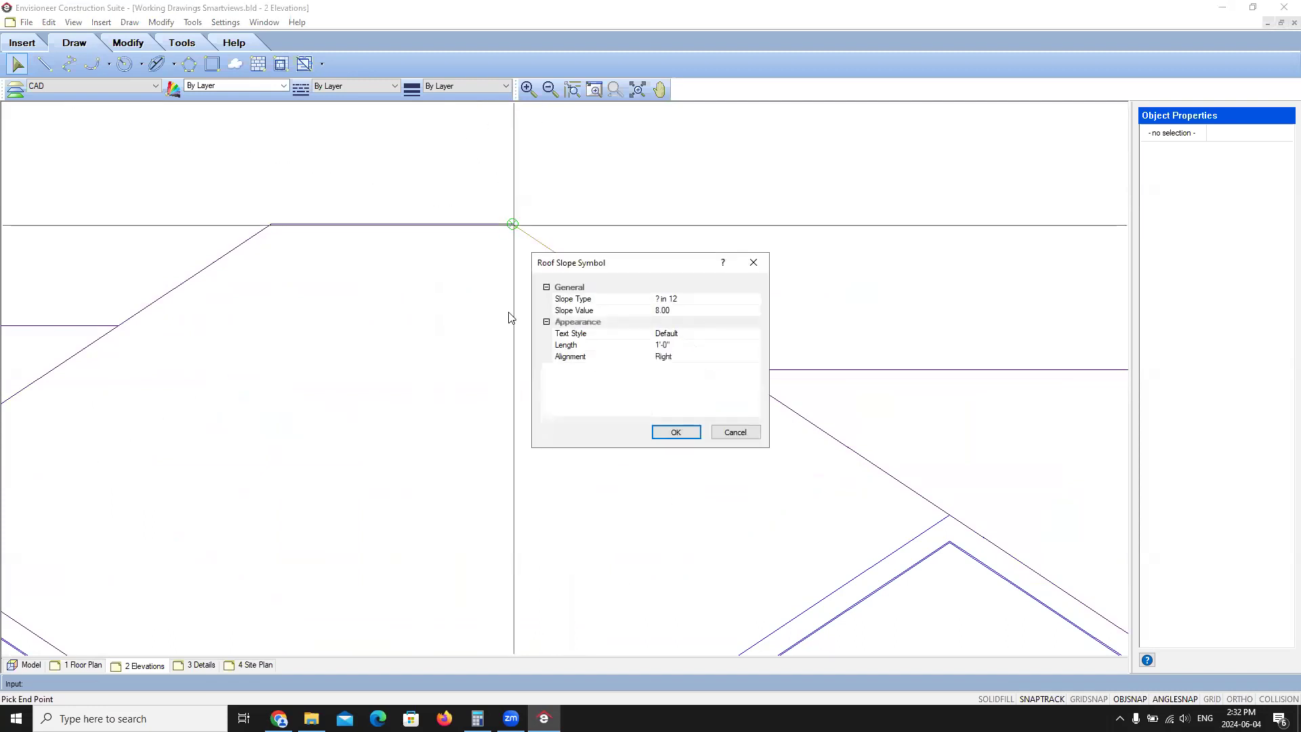
Step: Set the roof slope symbol's text style to Dimensions and its length to 2'-0", keeping the Right alignment
click(677, 334)
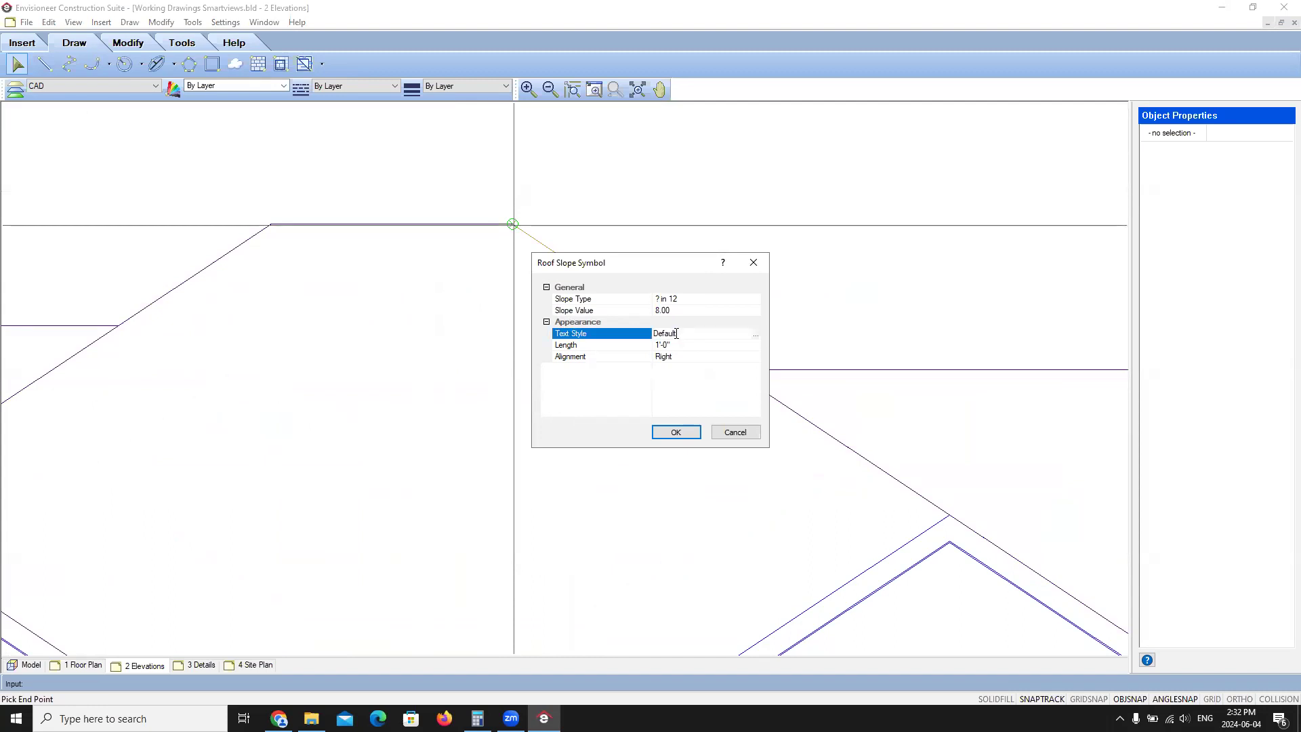
click(755, 335)
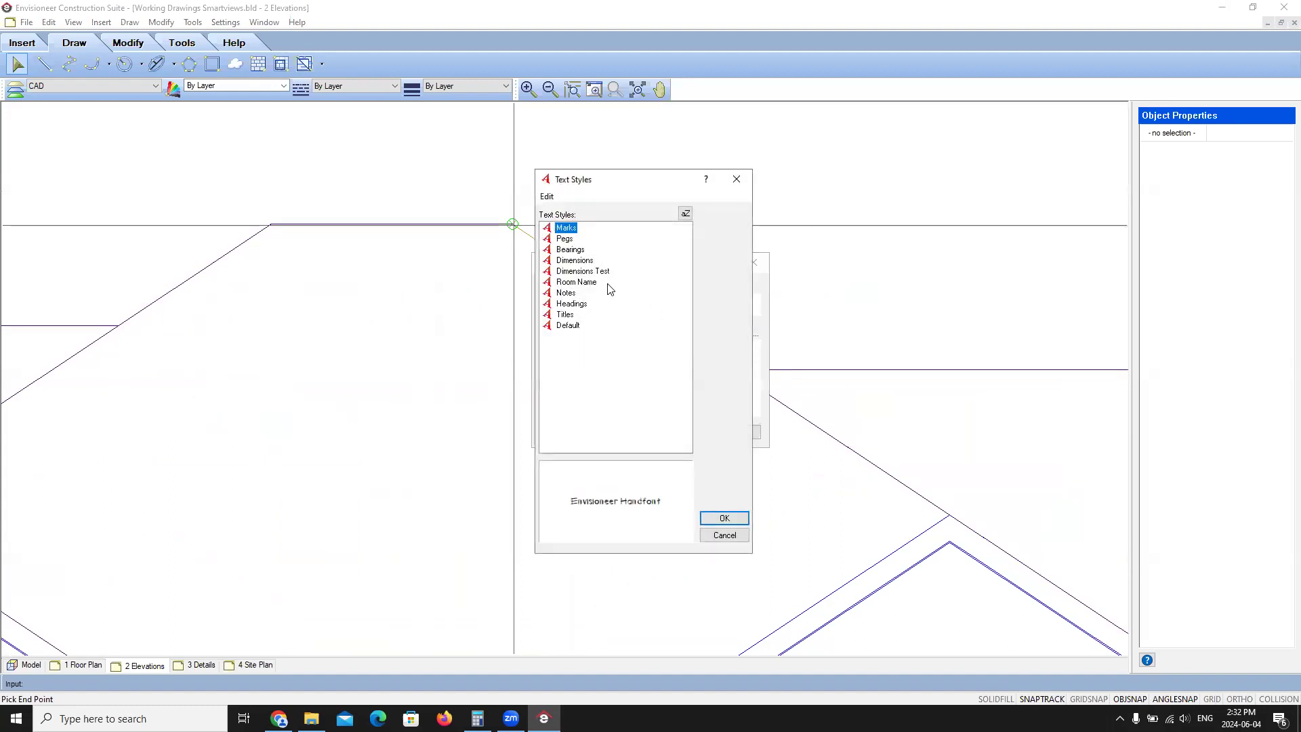
click(578, 263)
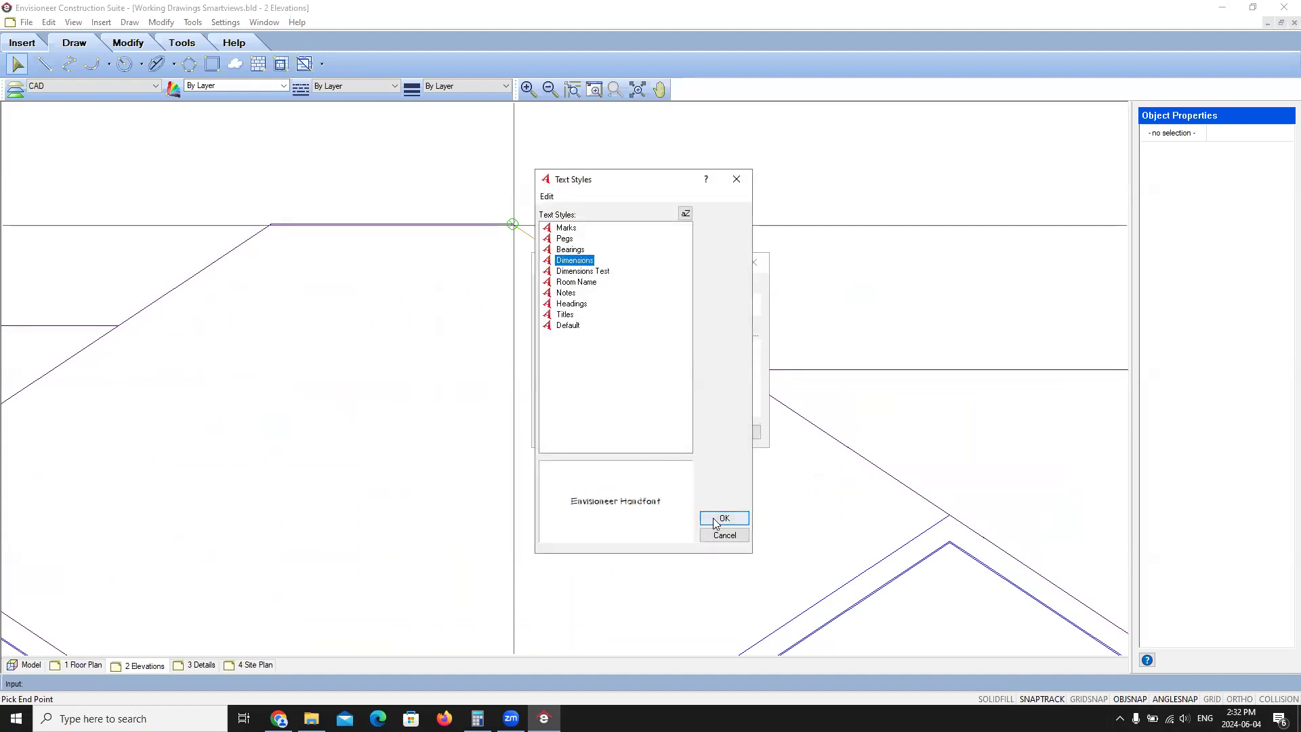
click(739, 518)
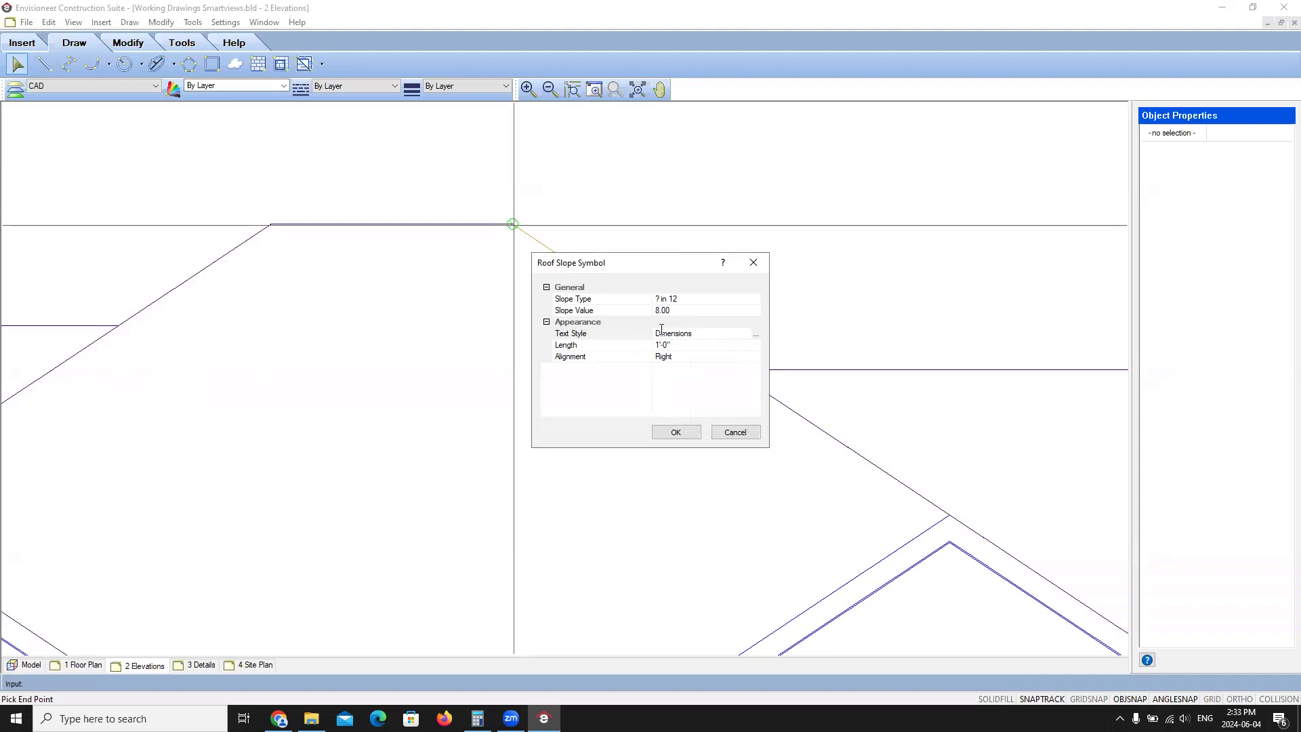
click(675, 347)
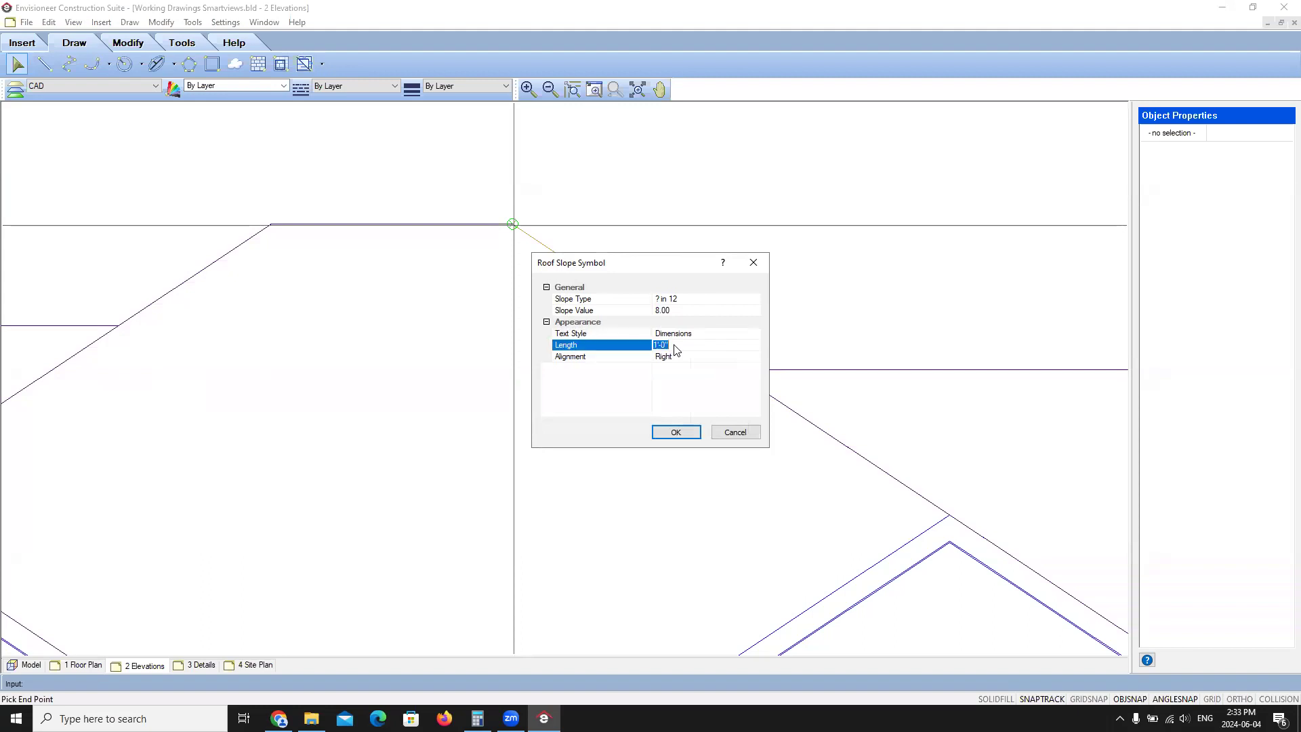
text(2)
click(681, 357)
click(677, 432)
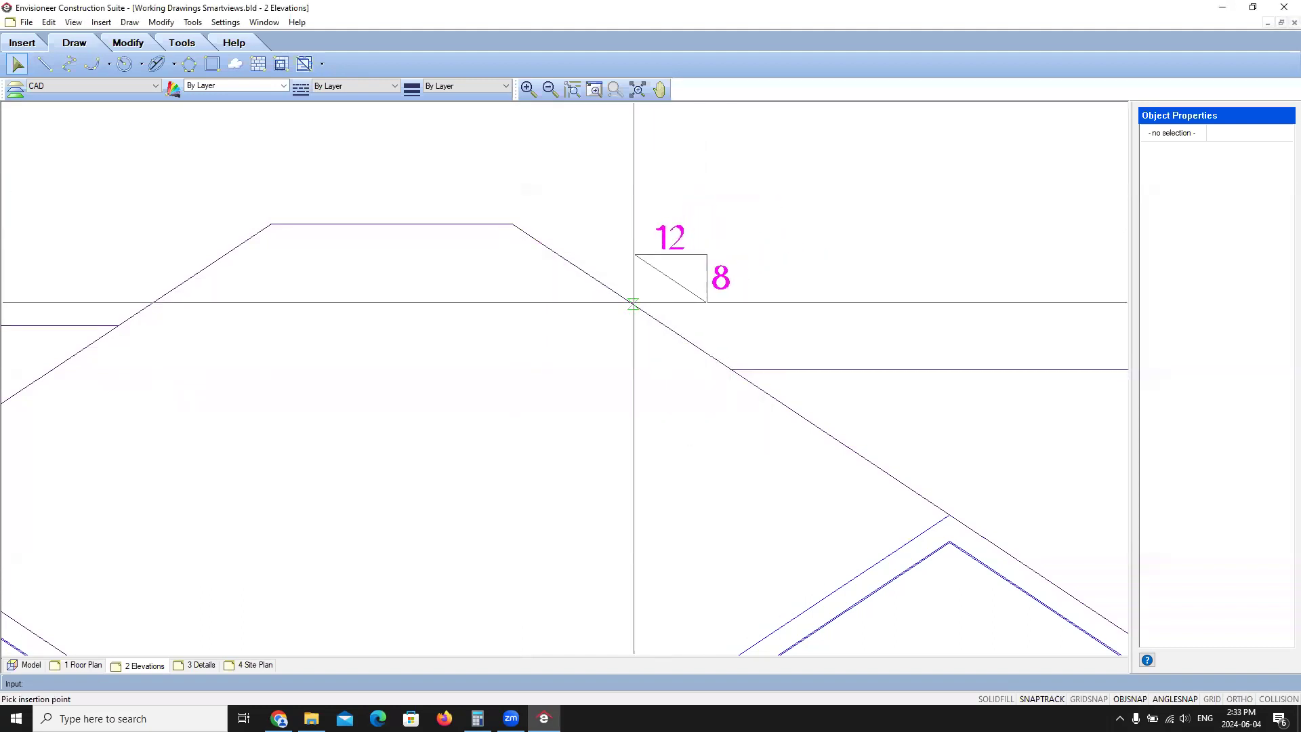
Step: Place the roof slope symbol just above the right sloping edge of the hip roof over the entrance
click(615, 292)
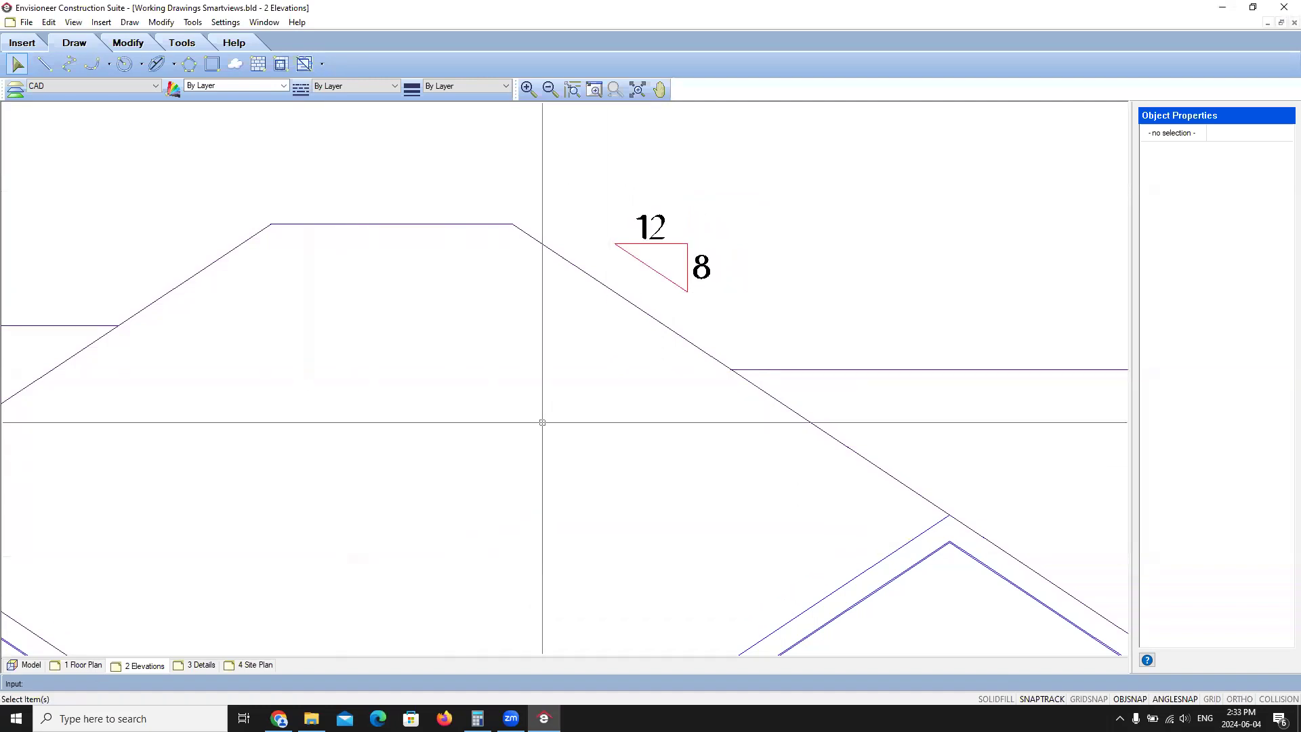
scroll(618, 340, down, 3)
scroll(633, 340, up, 3)
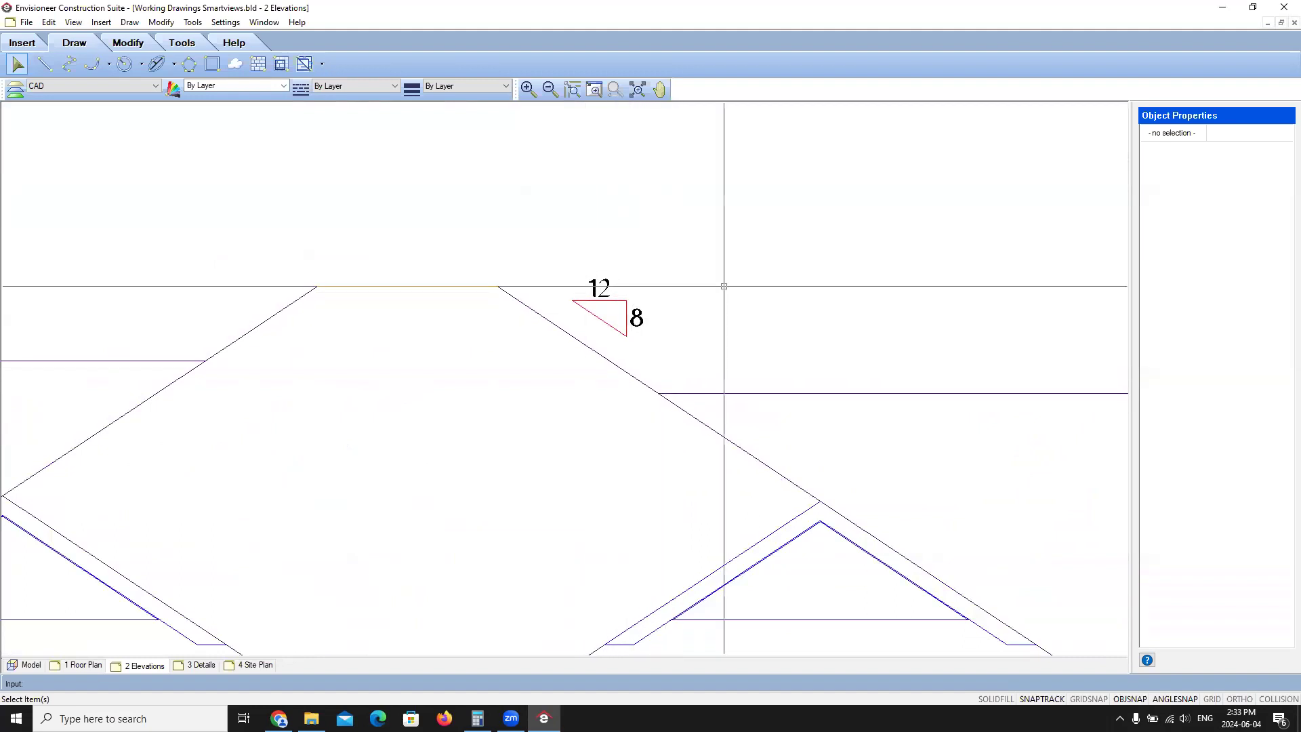
Step: Start a second roof slope symbol with its alignment set to Left, keeping the Dimensions text style and 2'-0" length
scroll(726, 290, down, 6)
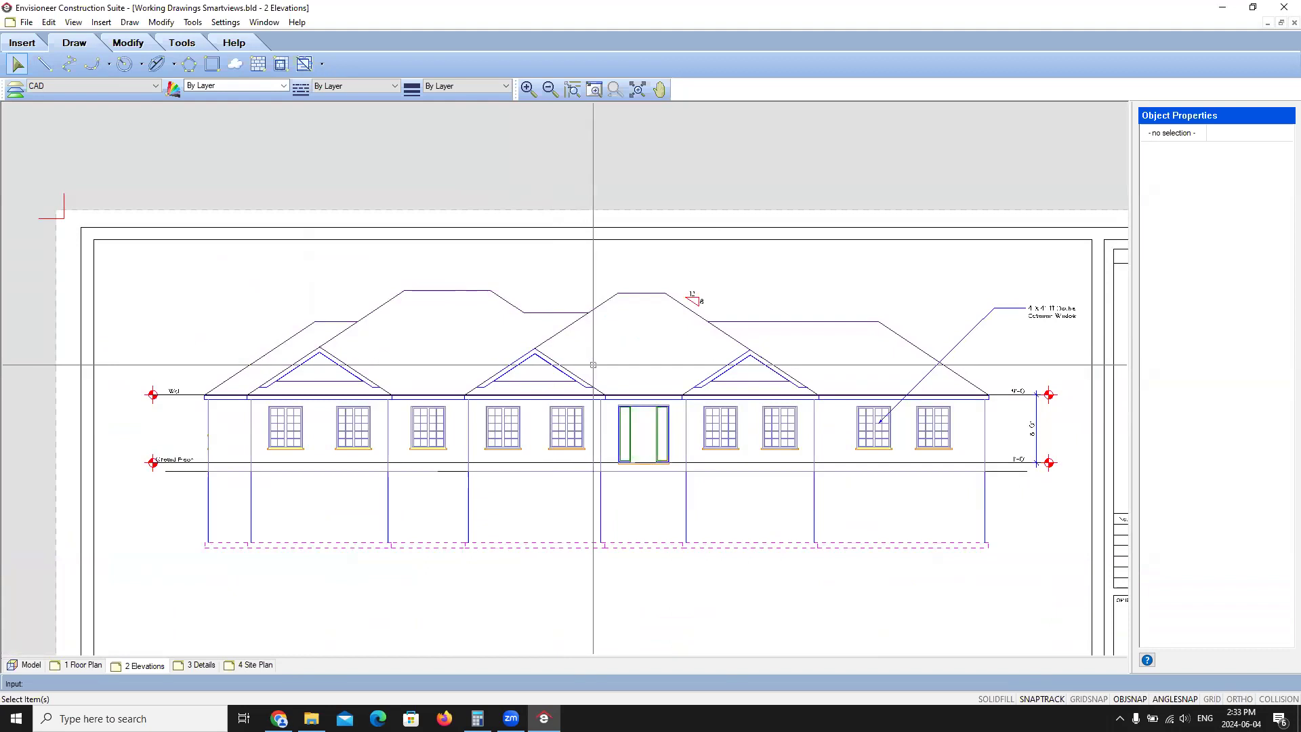
scroll(471, 380, up, 5)
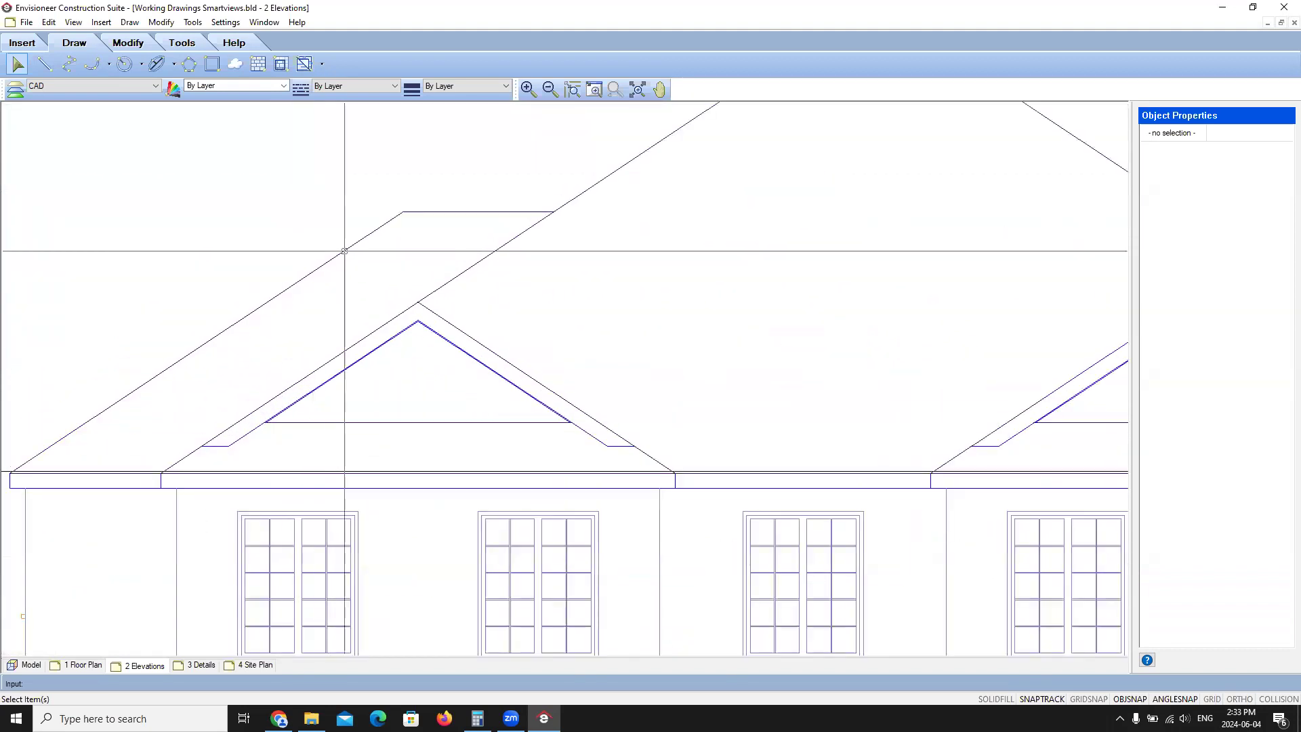
click(303, 65)
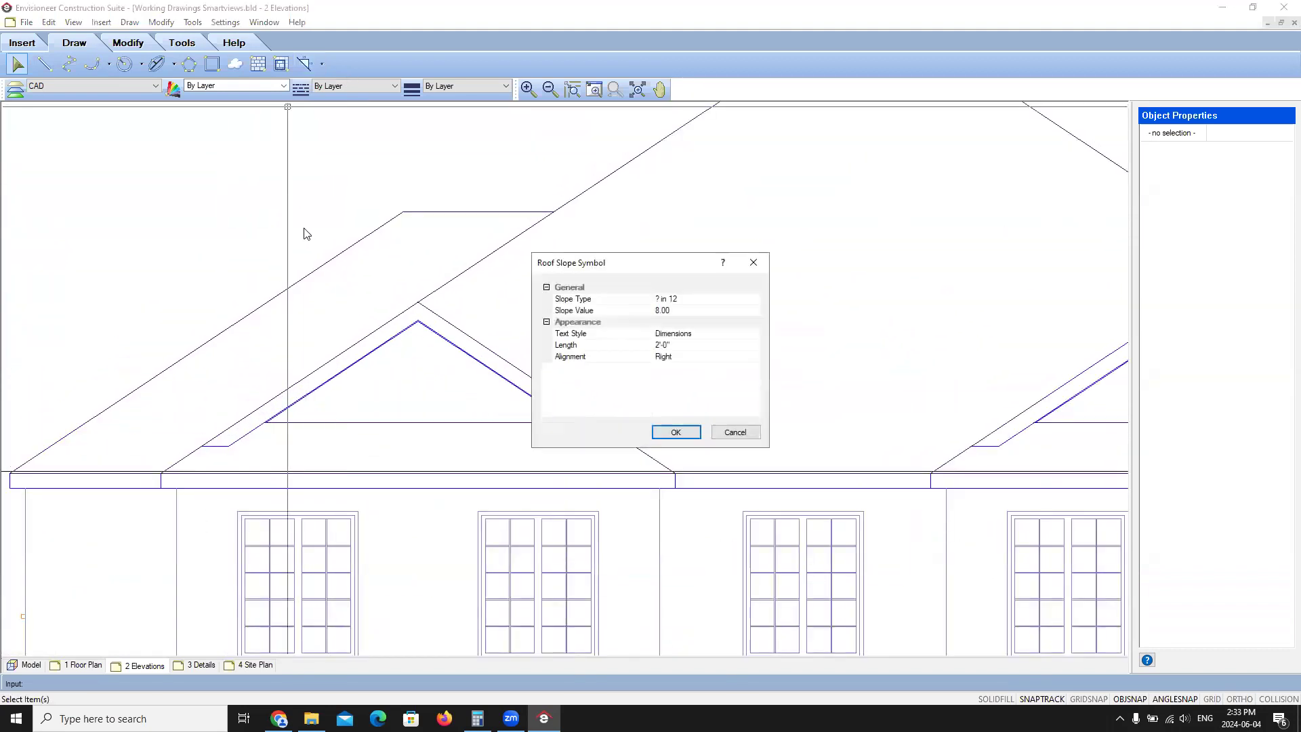
click(680, 357)
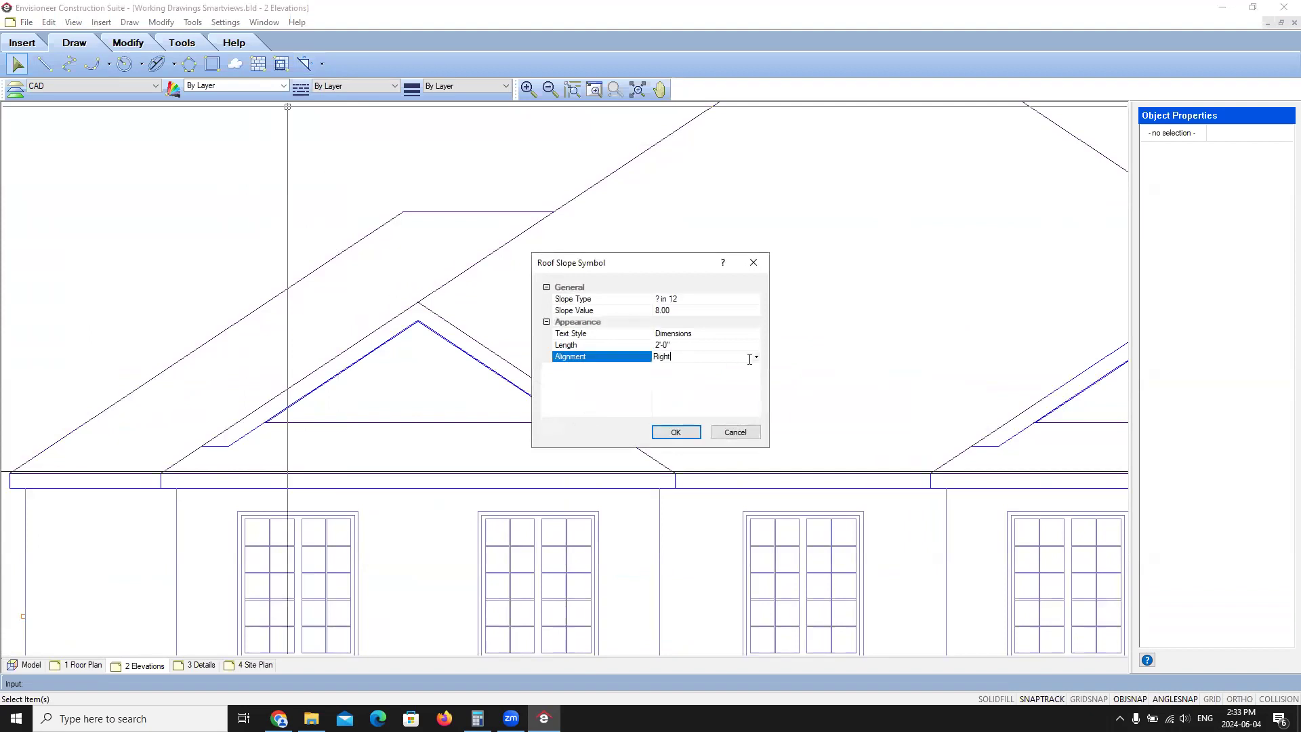
click(756, 357)
click(665, 370)
key(Return)
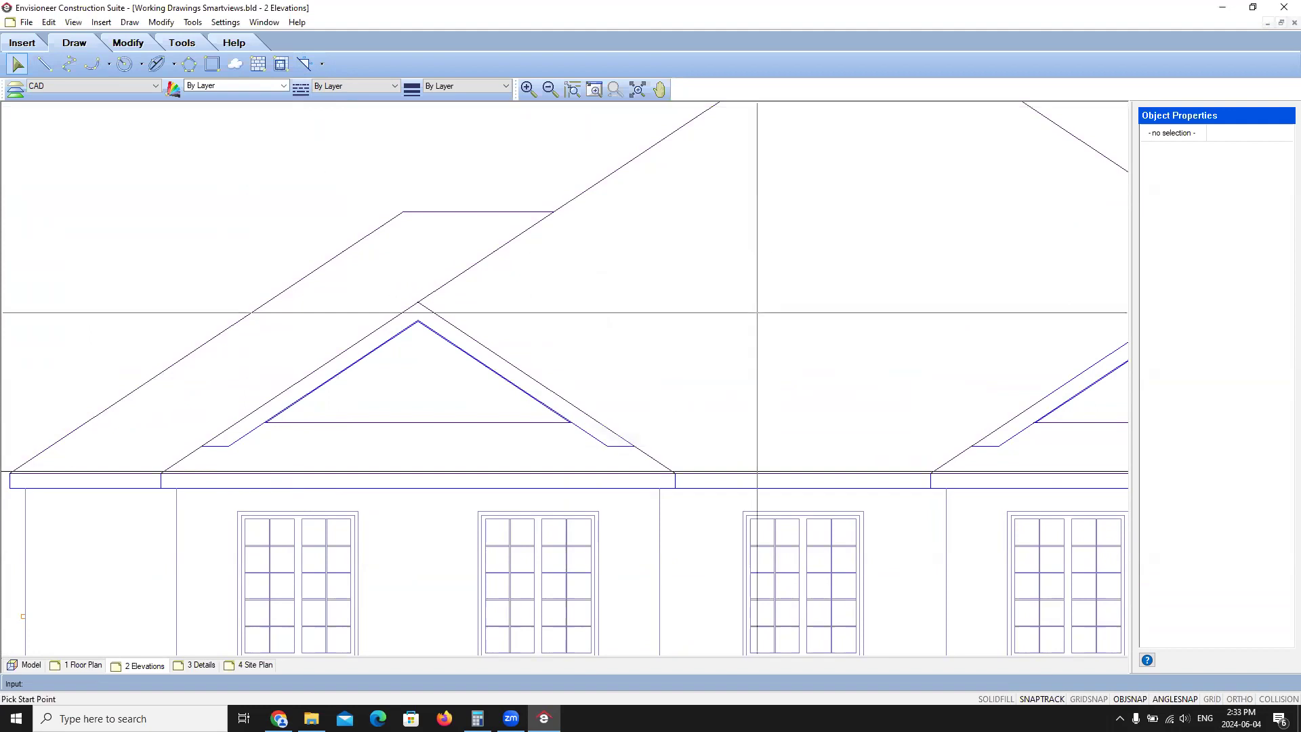
Step: Define the second symbol's slope from the left roof's eave corner to its ridge corner, and place the symbol just above that sloping edge
scroll(407, 268, down, 1)
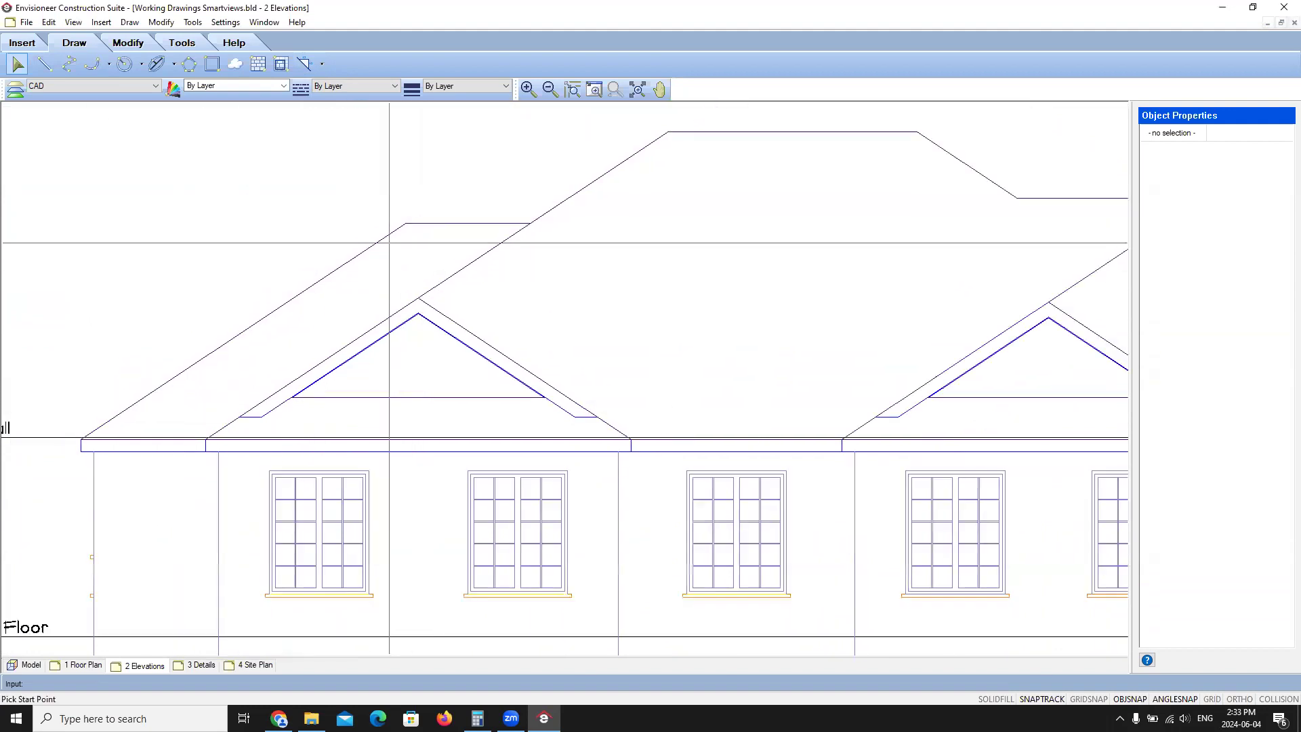
scroll(163, 415, up, 4)
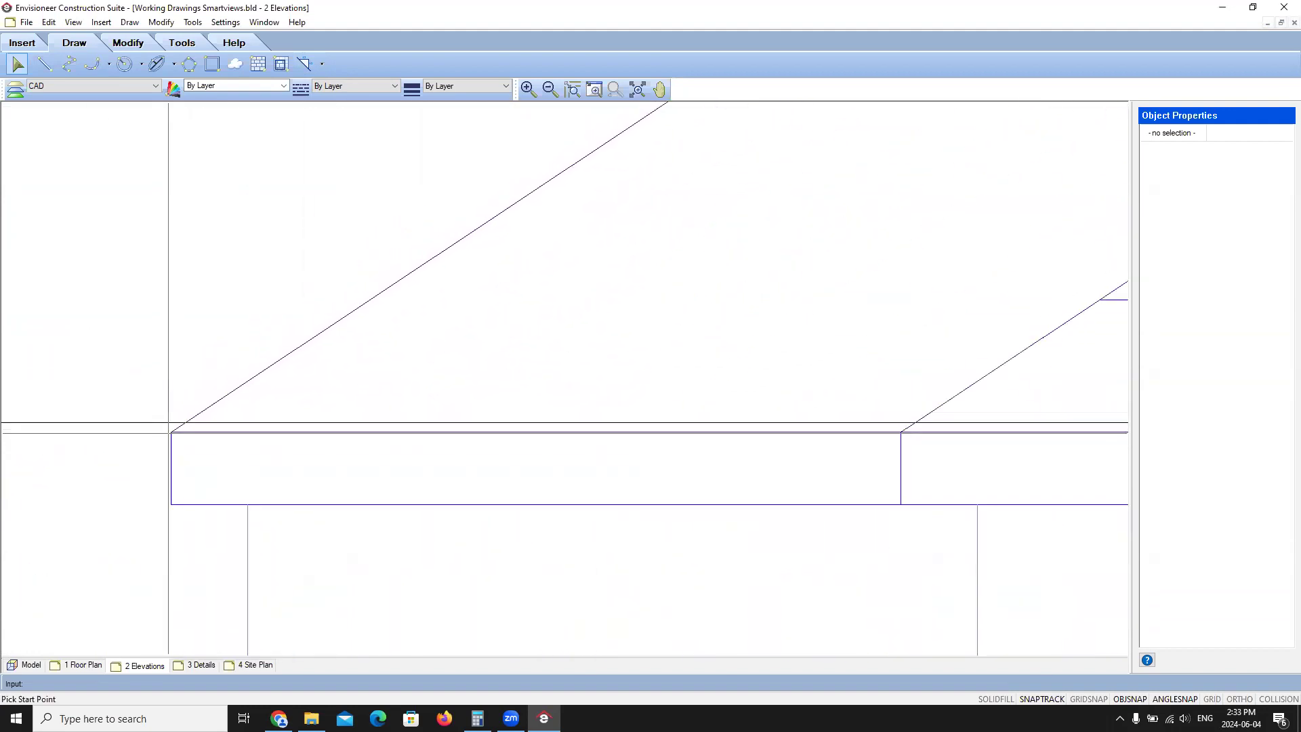
click(174, 428)
scroll(430, 319, down, 4)
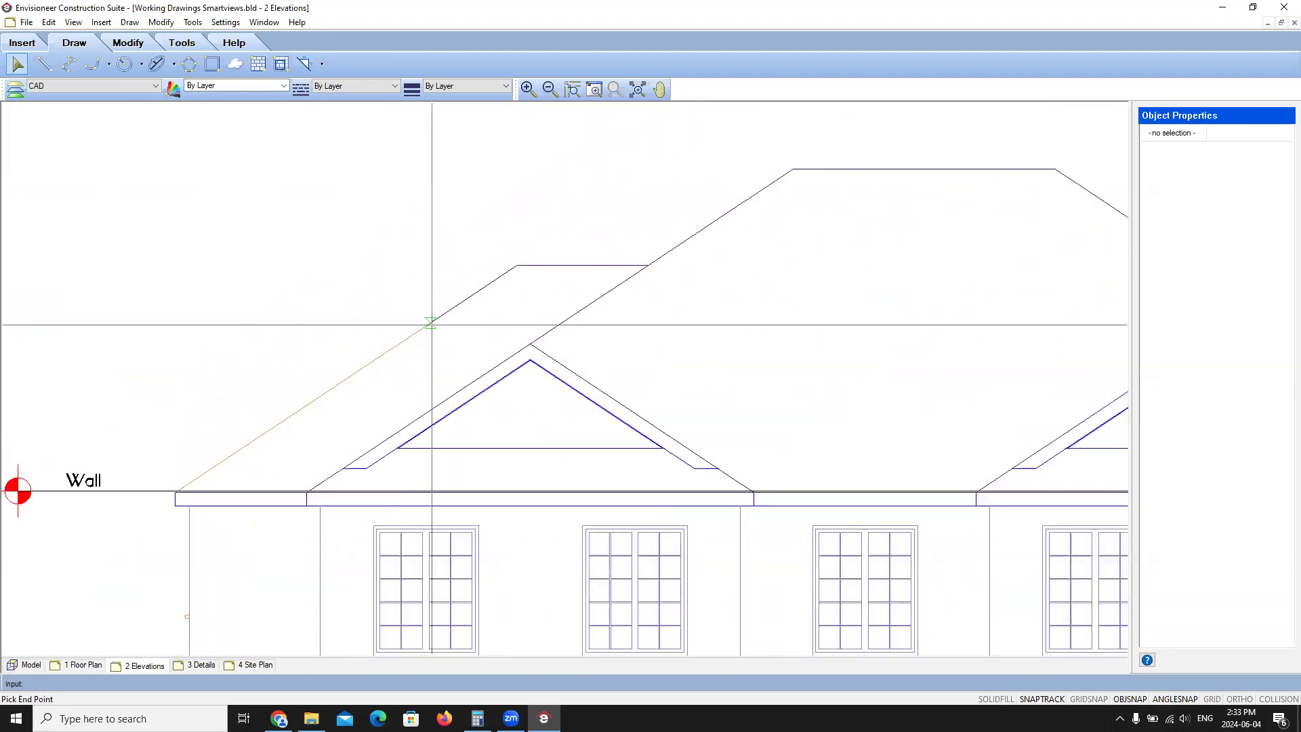
click(515, 266)
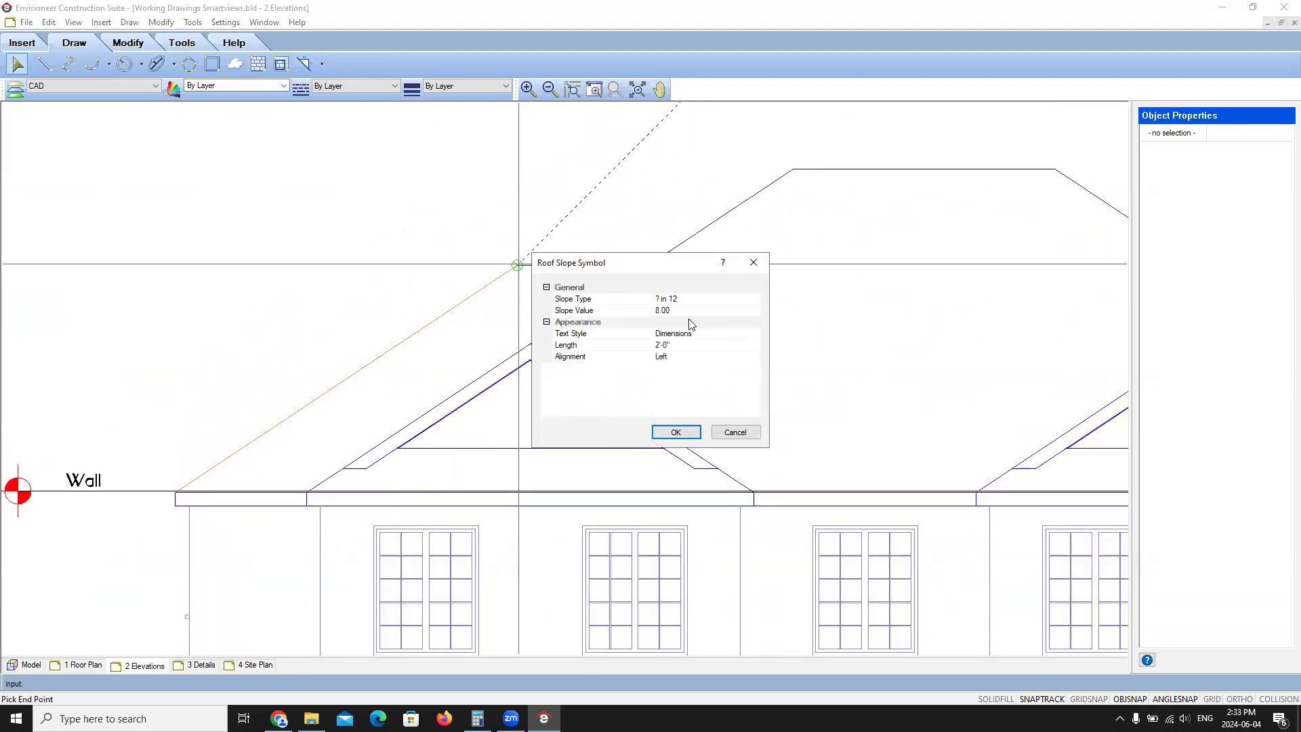
click(676, 432)
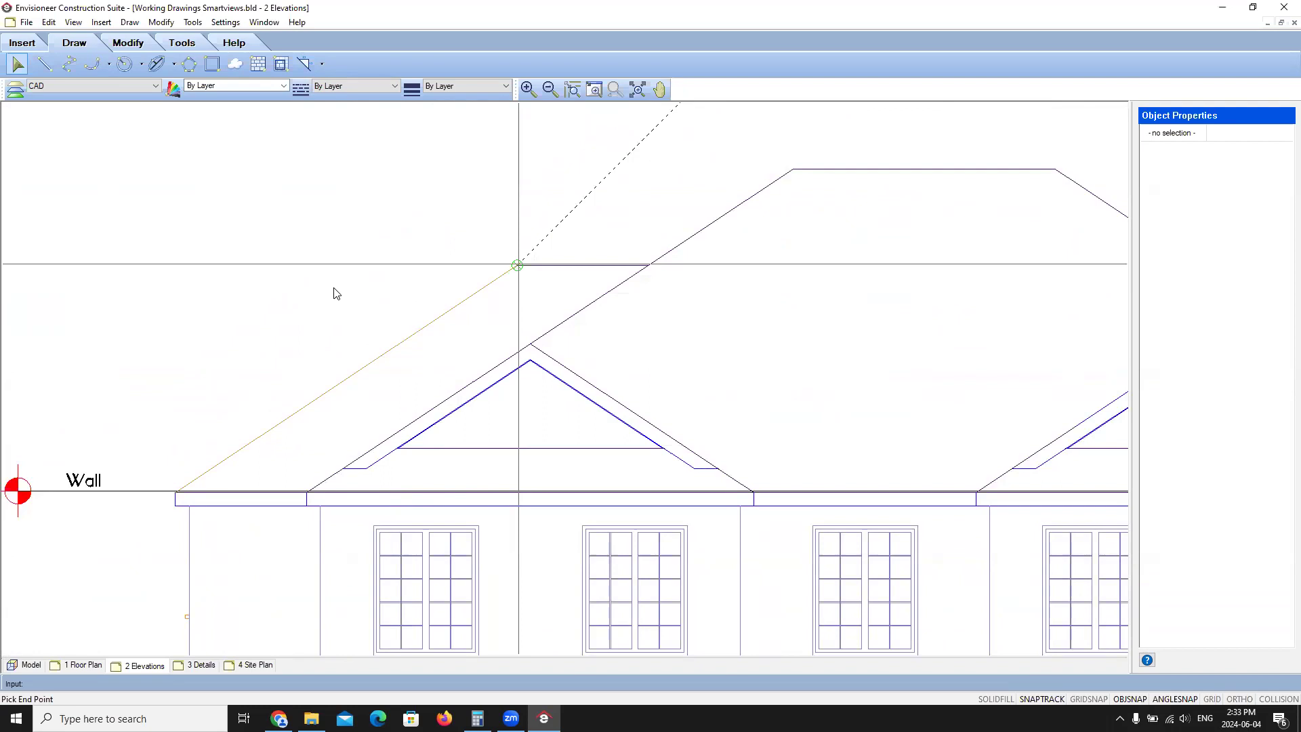
click(400, 315)
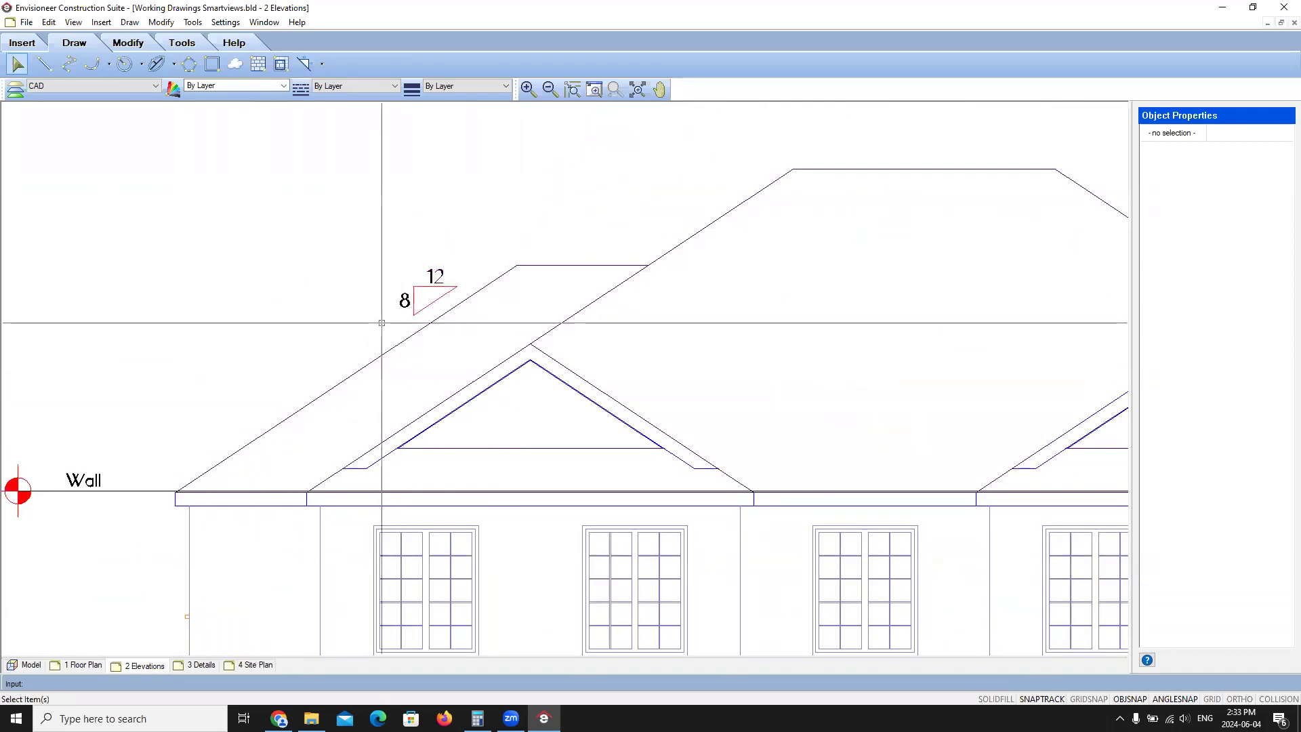
scroll(347, 310, down, 5)
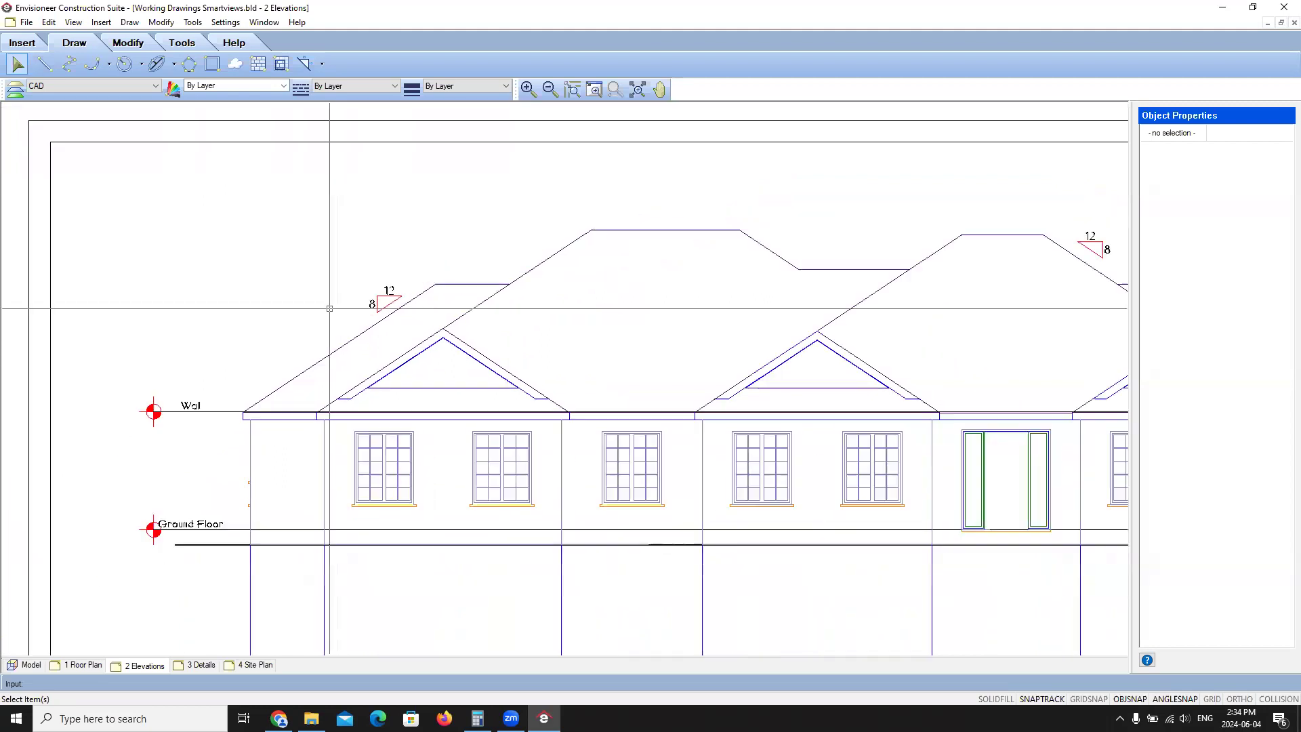
scroll(670, 295, up, 2)
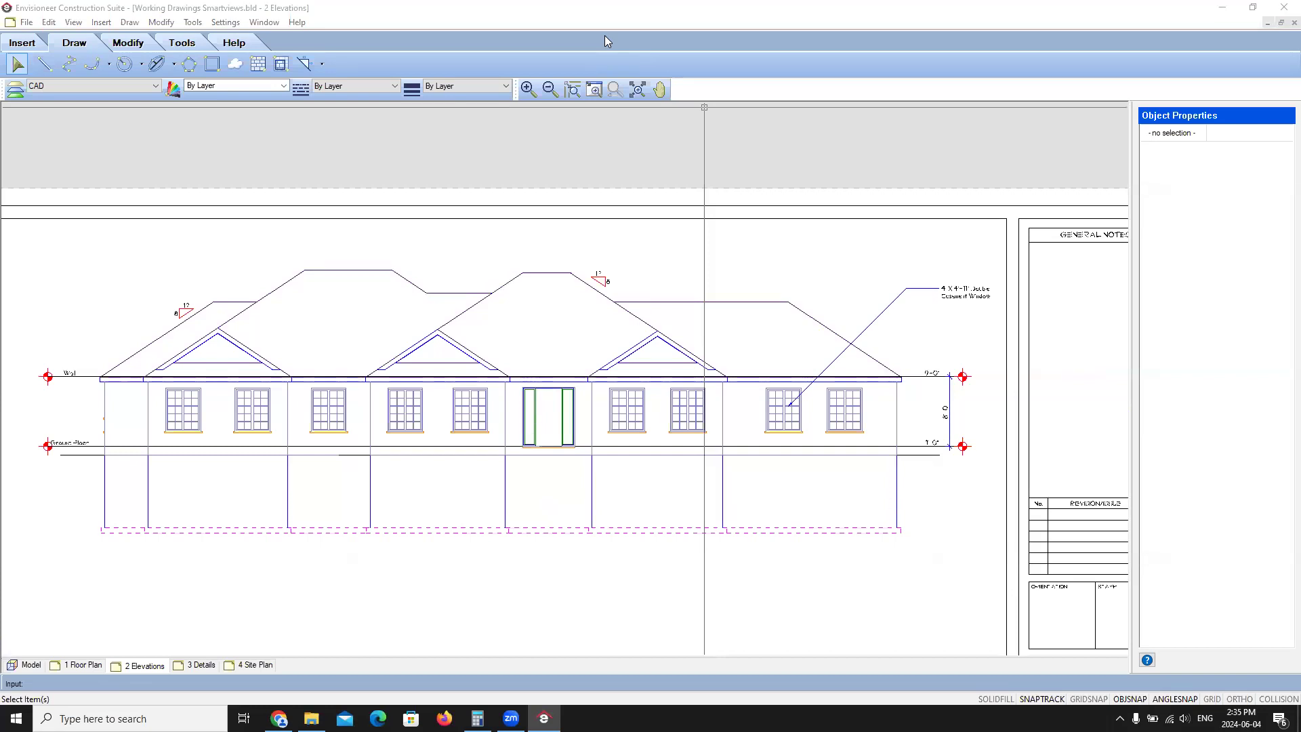
click(350, 8)
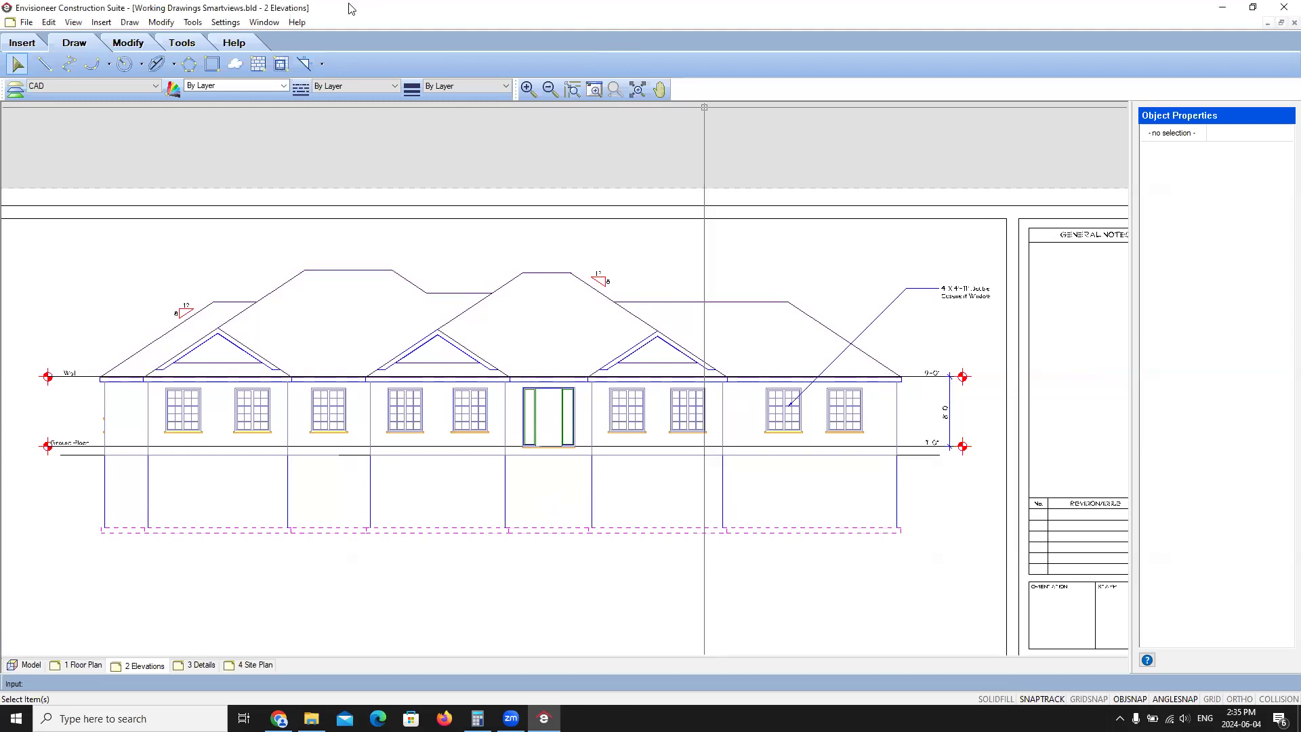